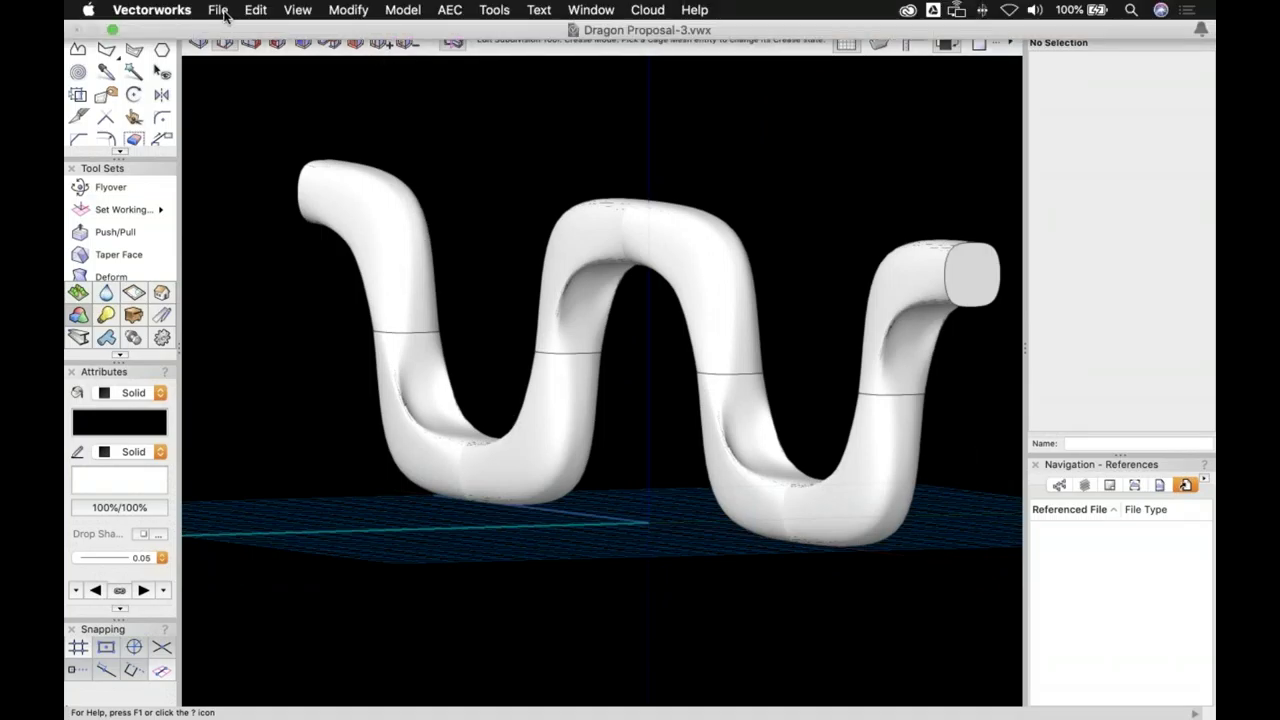
- Create a new blank document
left_click(220, 10)
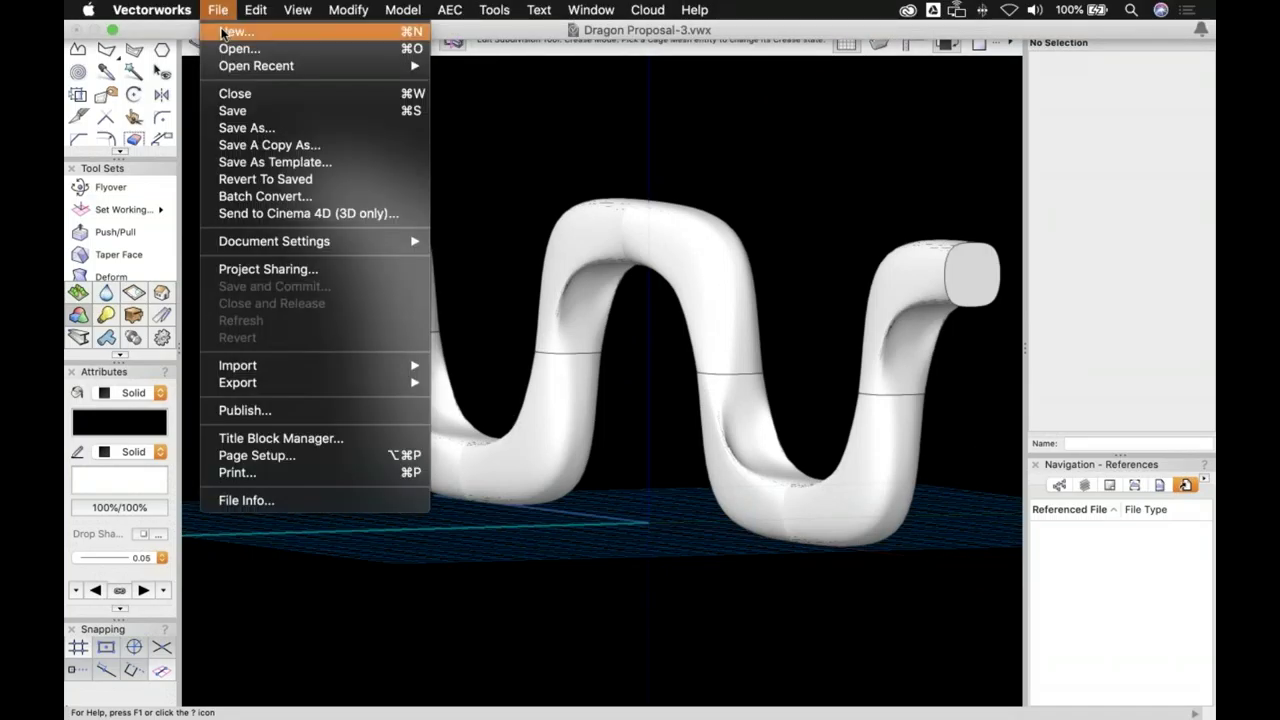
left_click(222, 33)
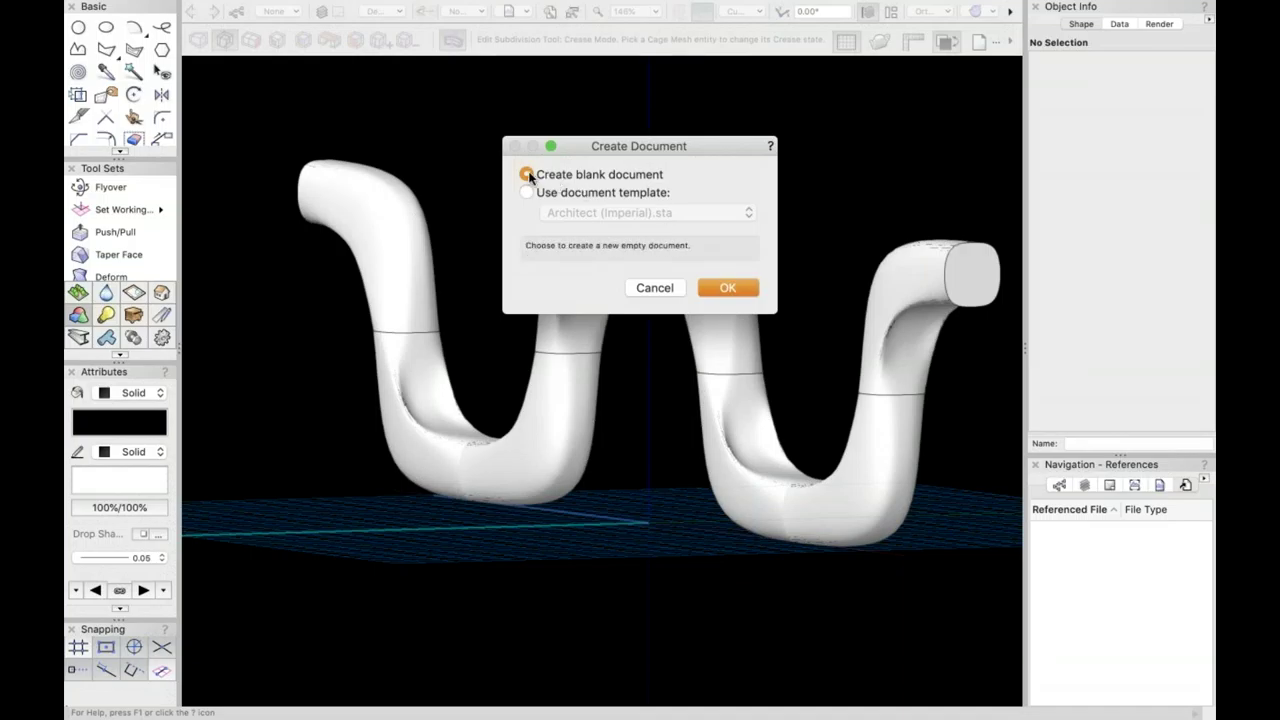
left_click(728, 287)
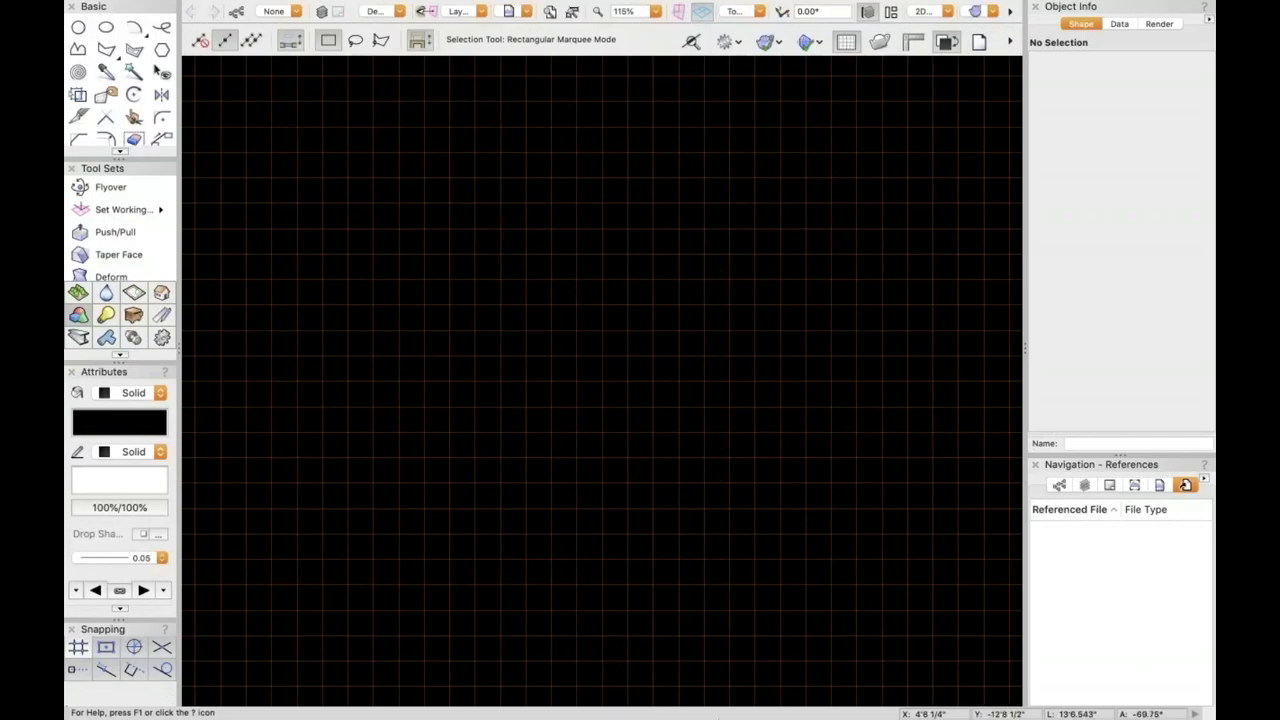
- Check the installed Vectorworks version and licensed products, and close the information window
mouse_move(538, 5)
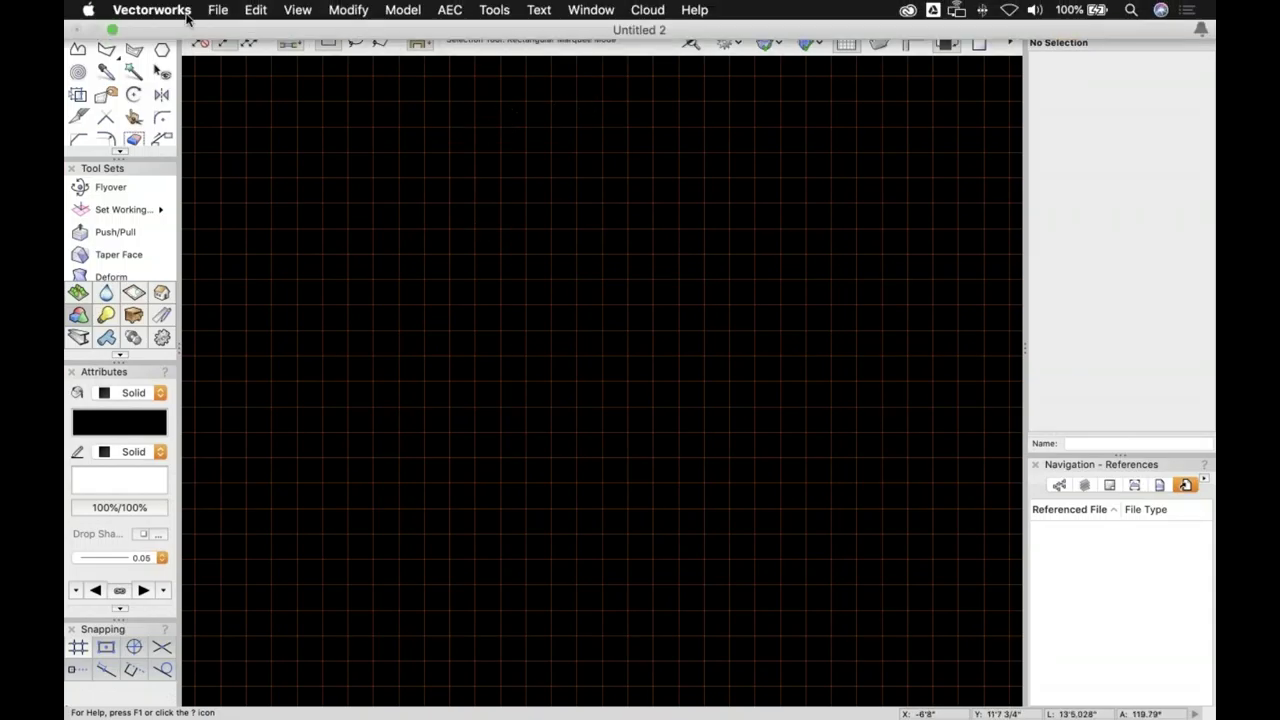
left_click(181, 12)
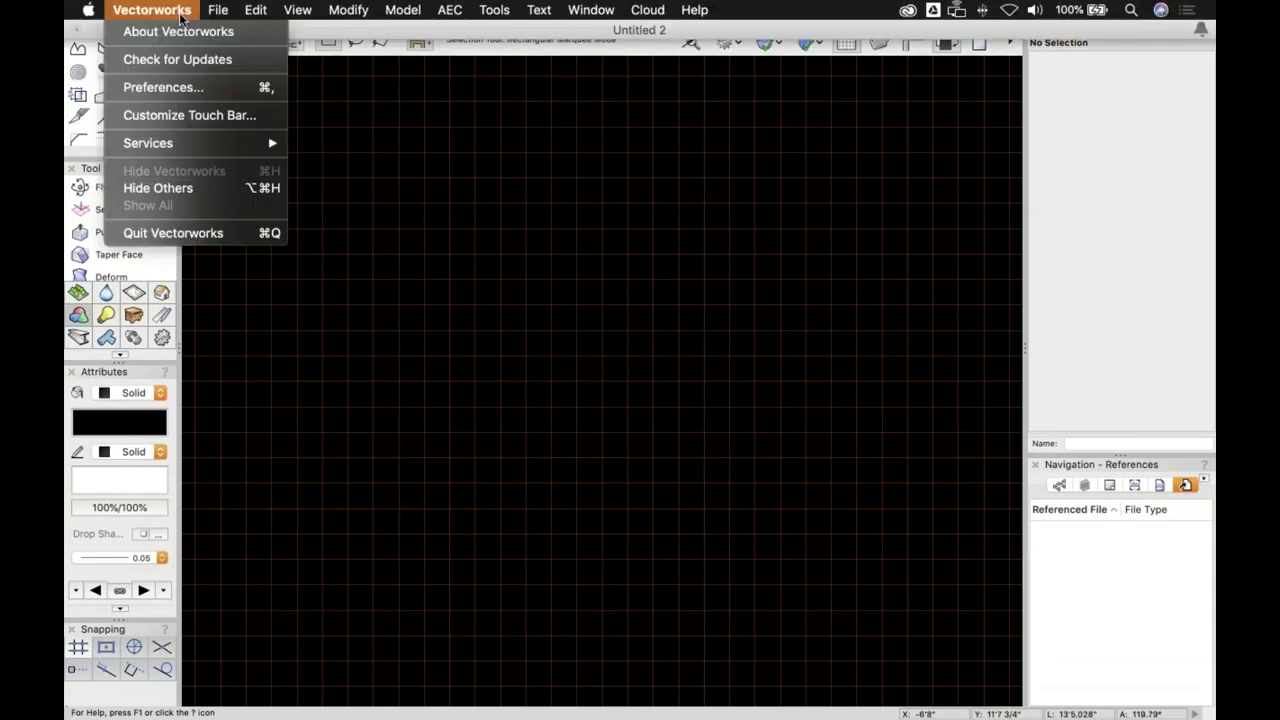
left_click(178, 31)
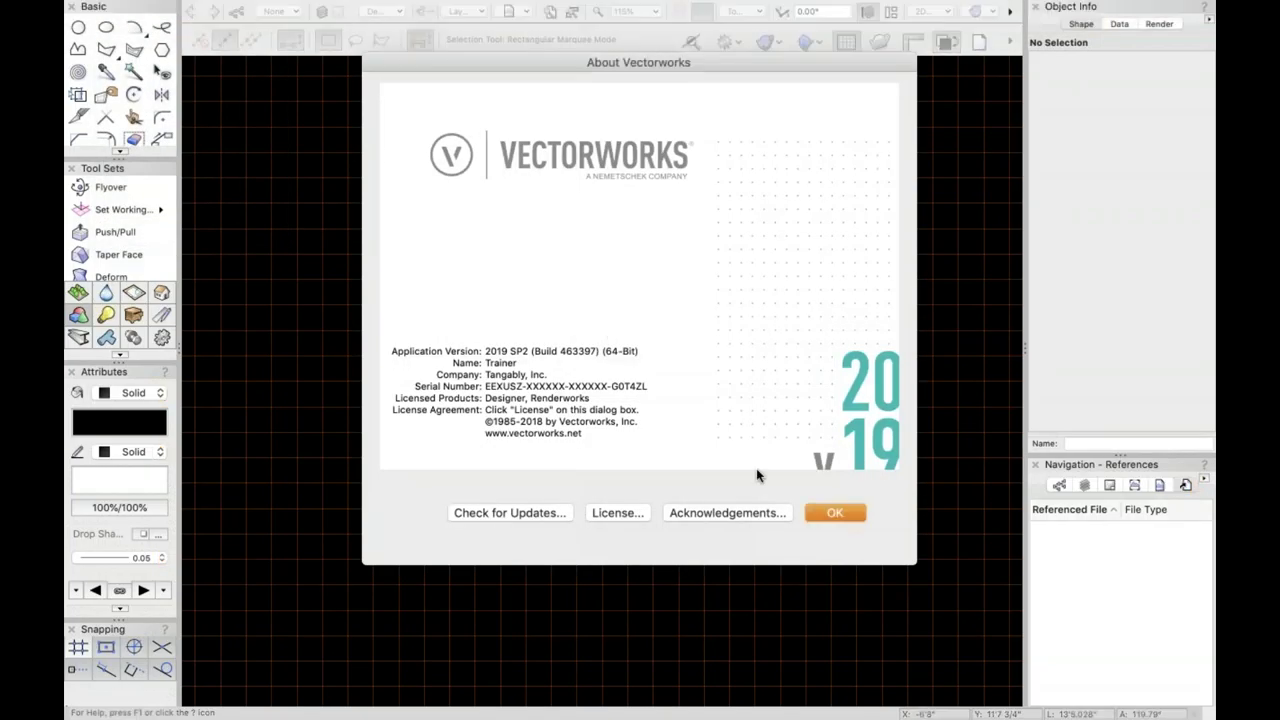
left_click(826, 513)
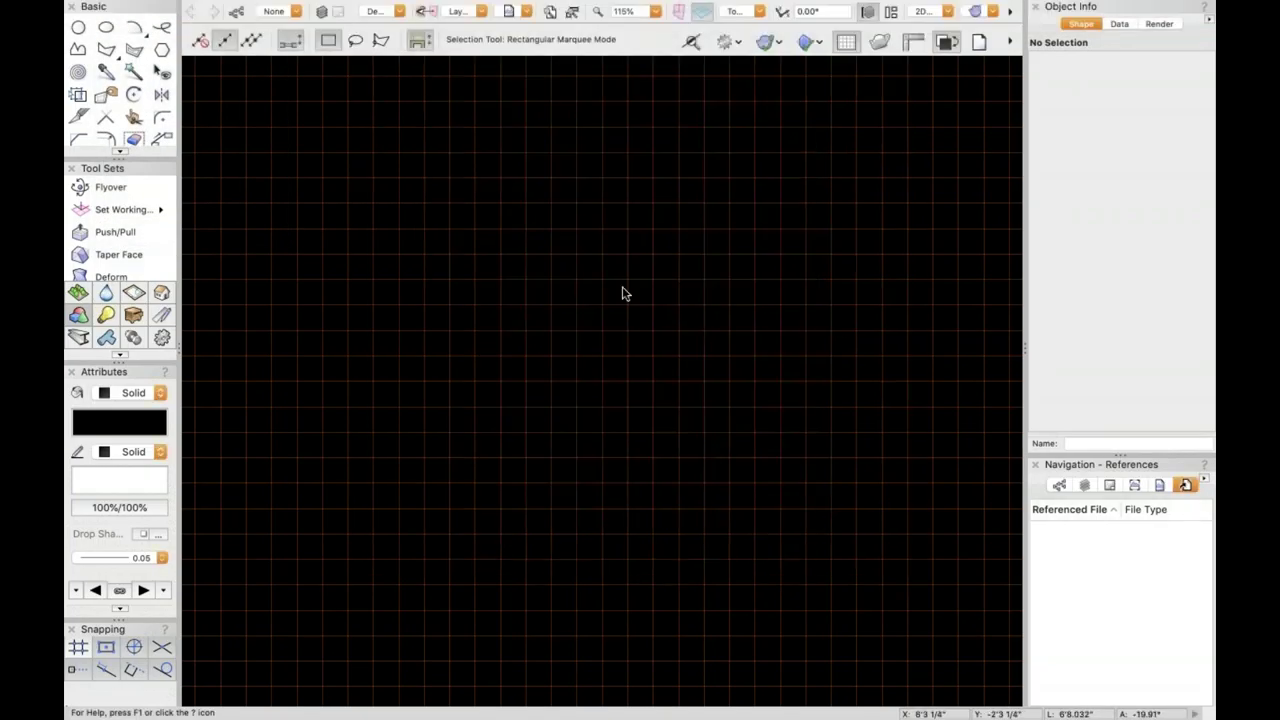
- Review the document's design layer and its scale, and turn on the page boundary display
mouse_move(432, 5)
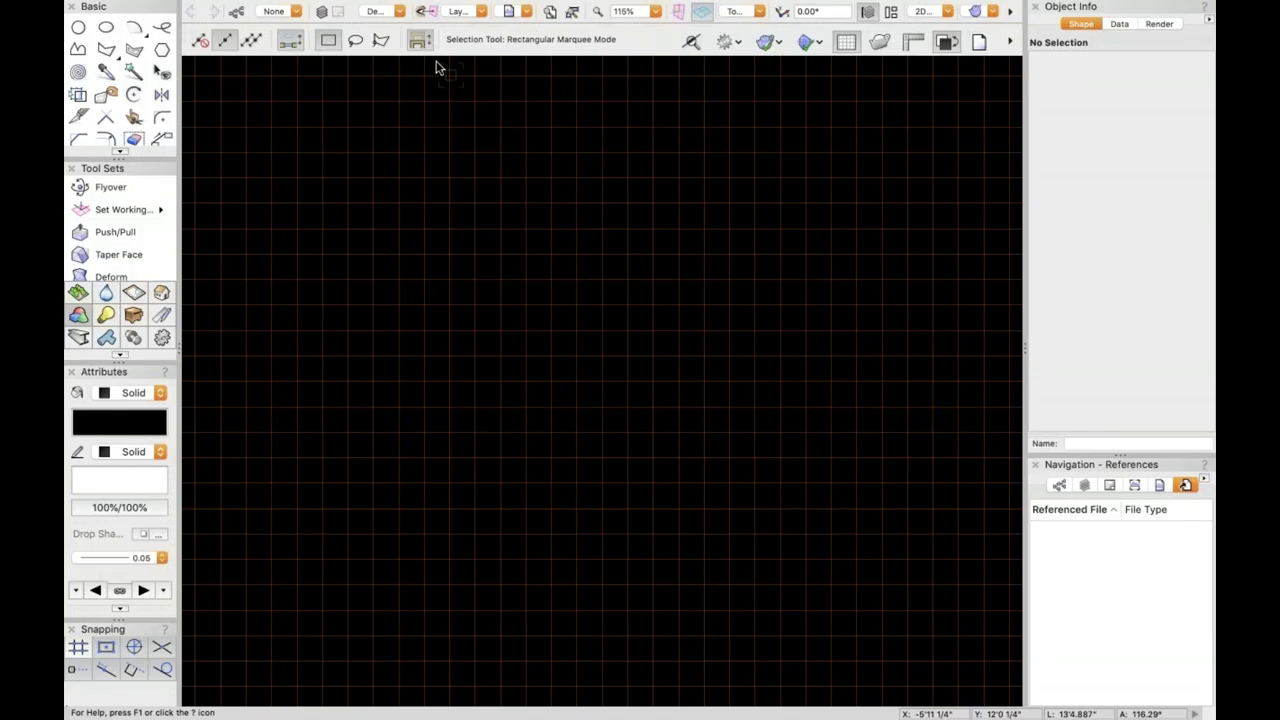
left_click(321, 11)
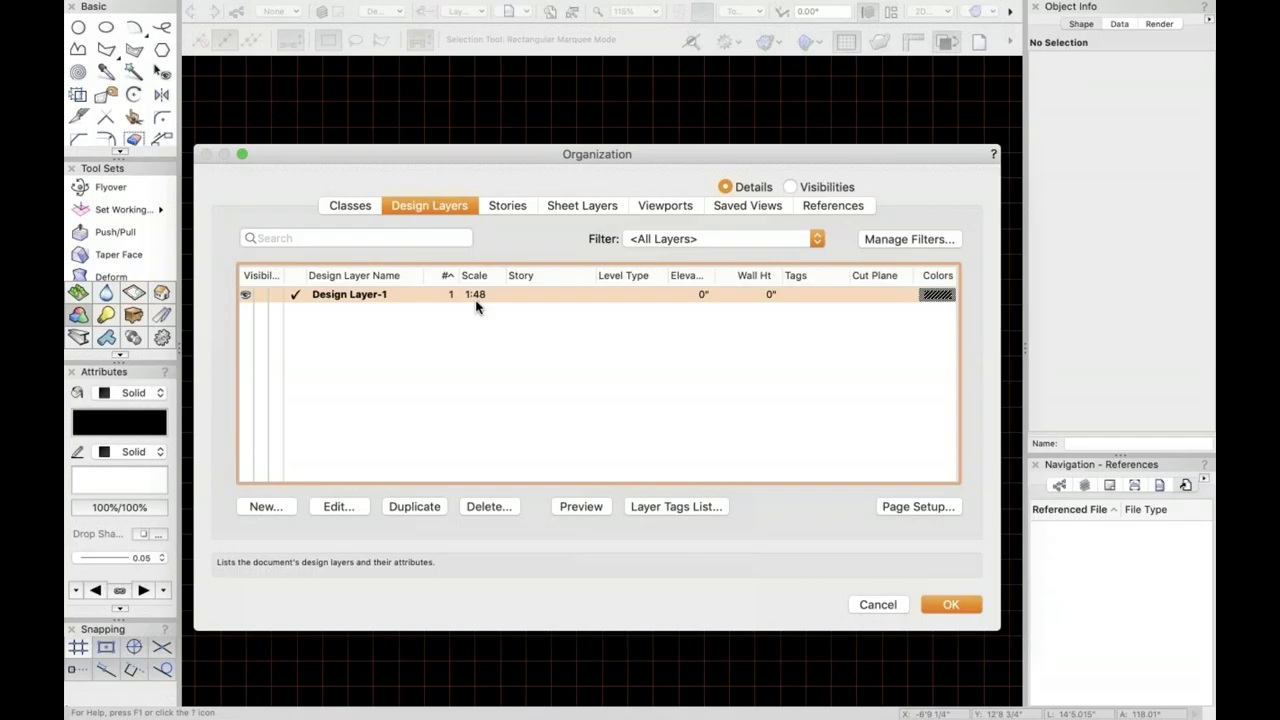
left_click(938, 610)
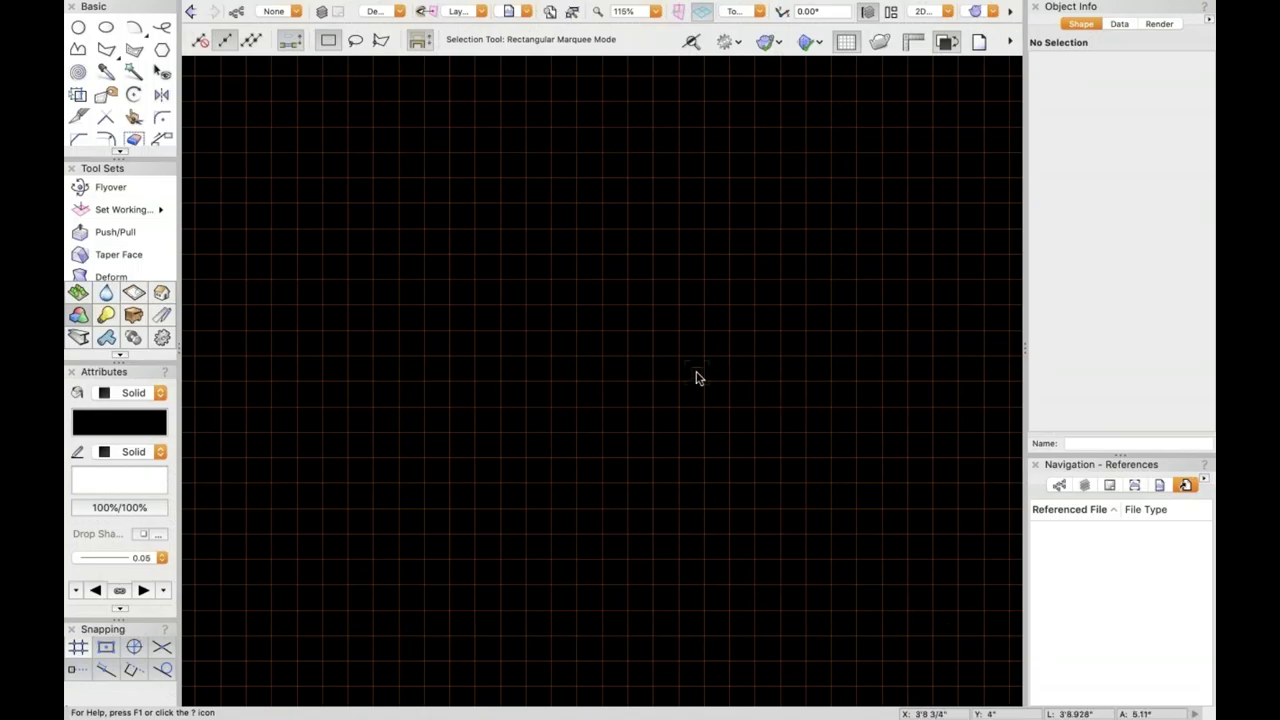
left_click(981, 42)
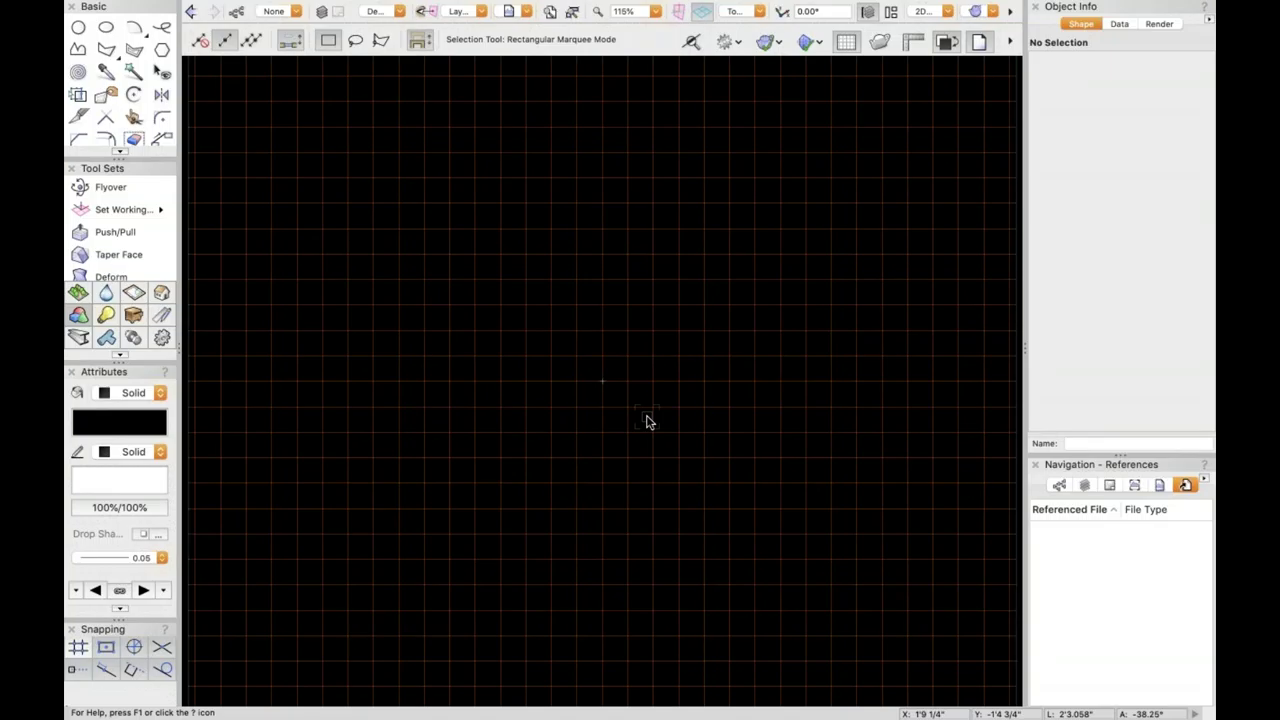
- Start a rectangle from numeric values with a width of 10' and a height of 8'
scroll(122, 95, "down", 2)
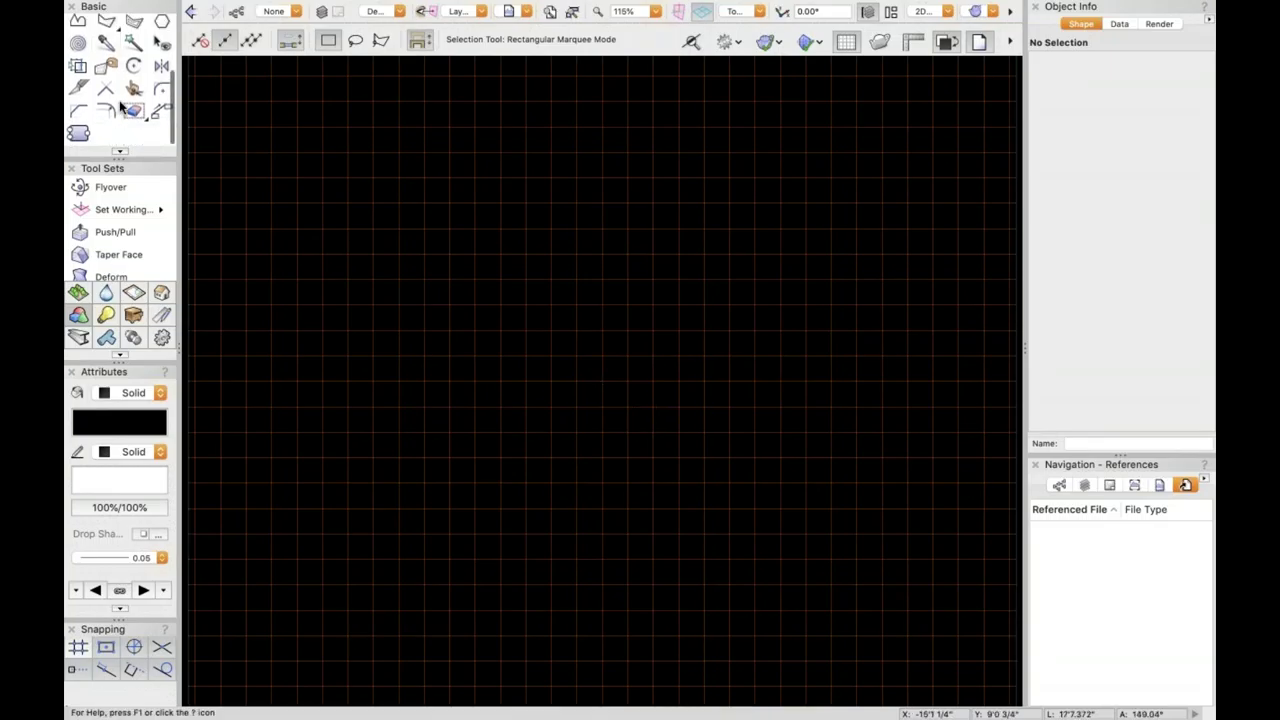
scroll(122, 100, "up", 2)
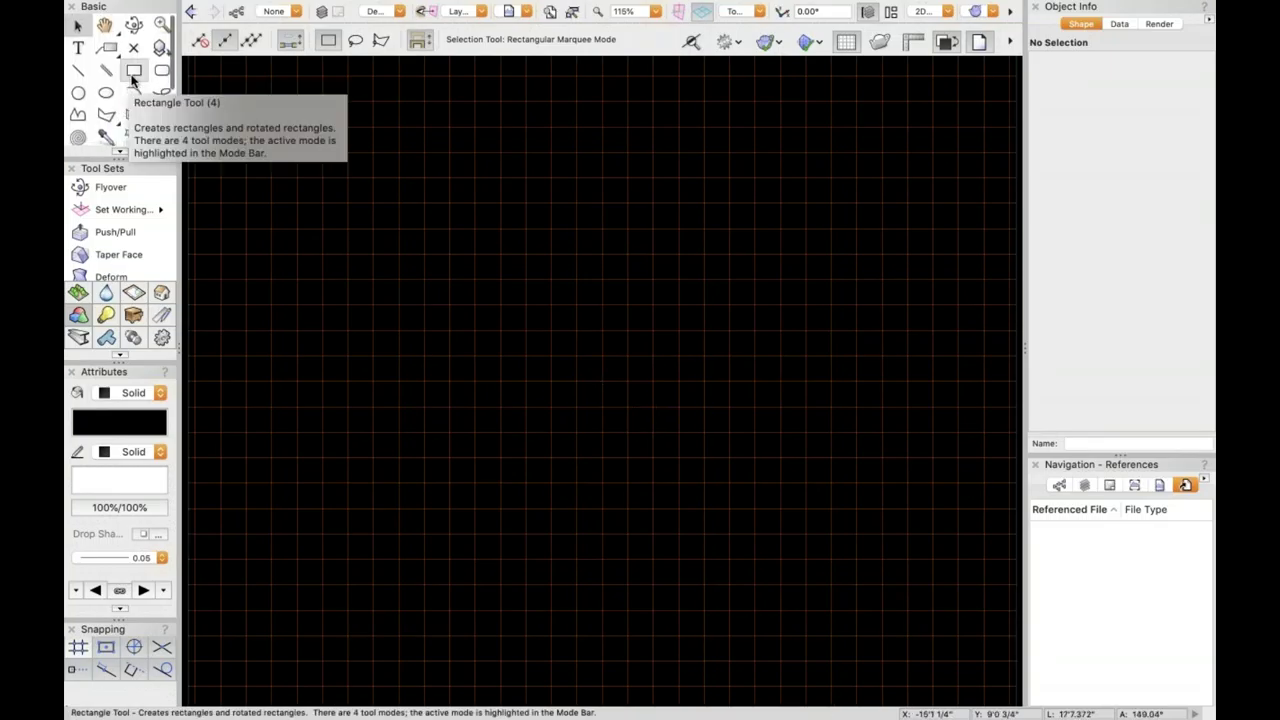
double_click(134, 72)
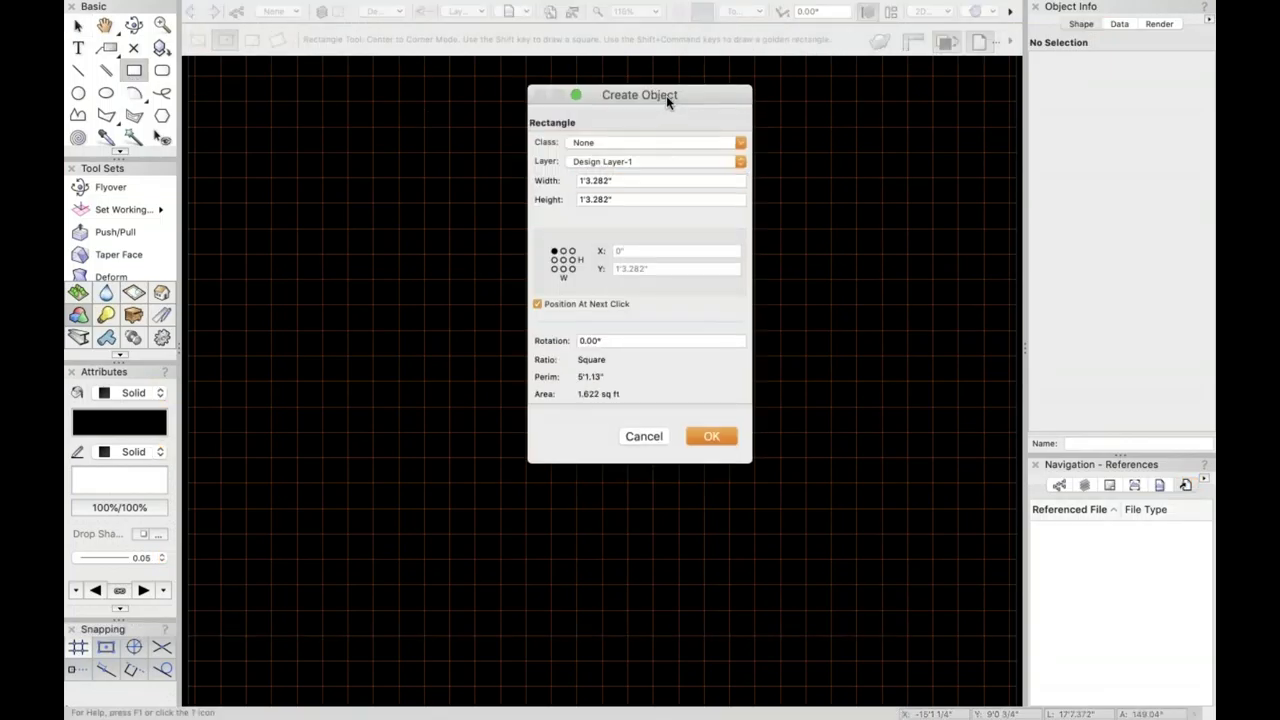
left_click_drag(666, 95, 668, 154)
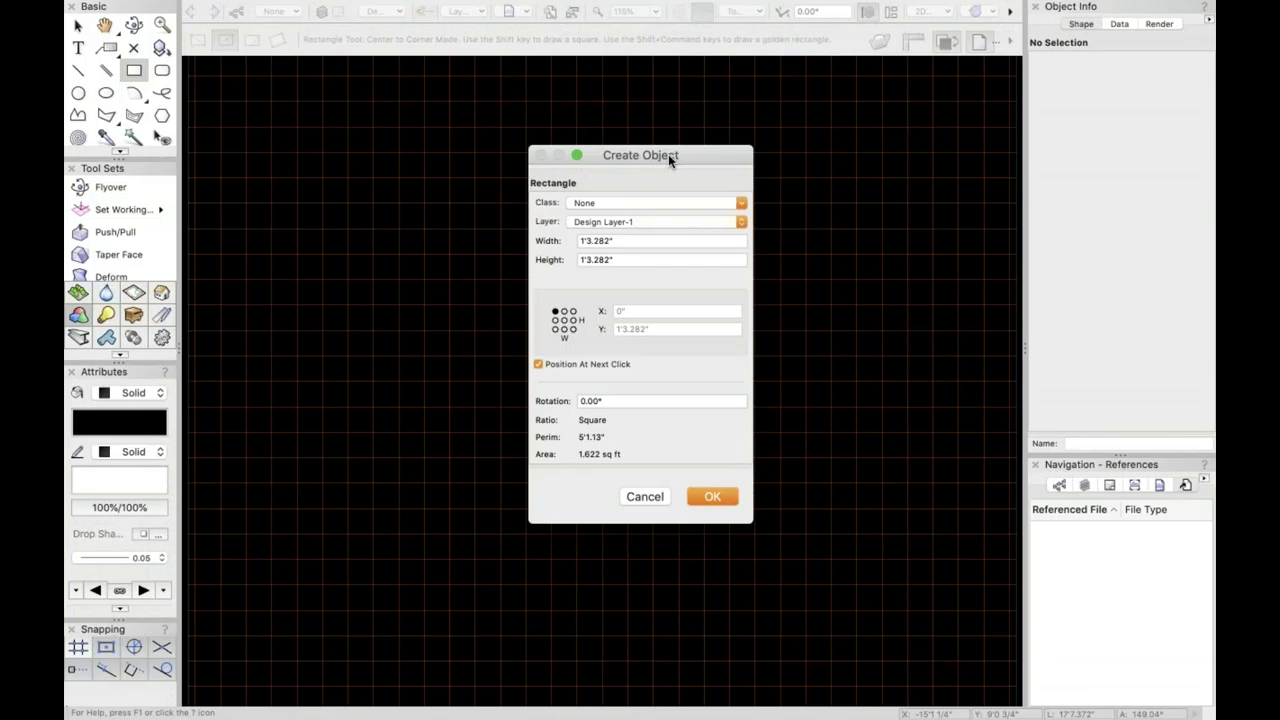
left_click(633, 241)
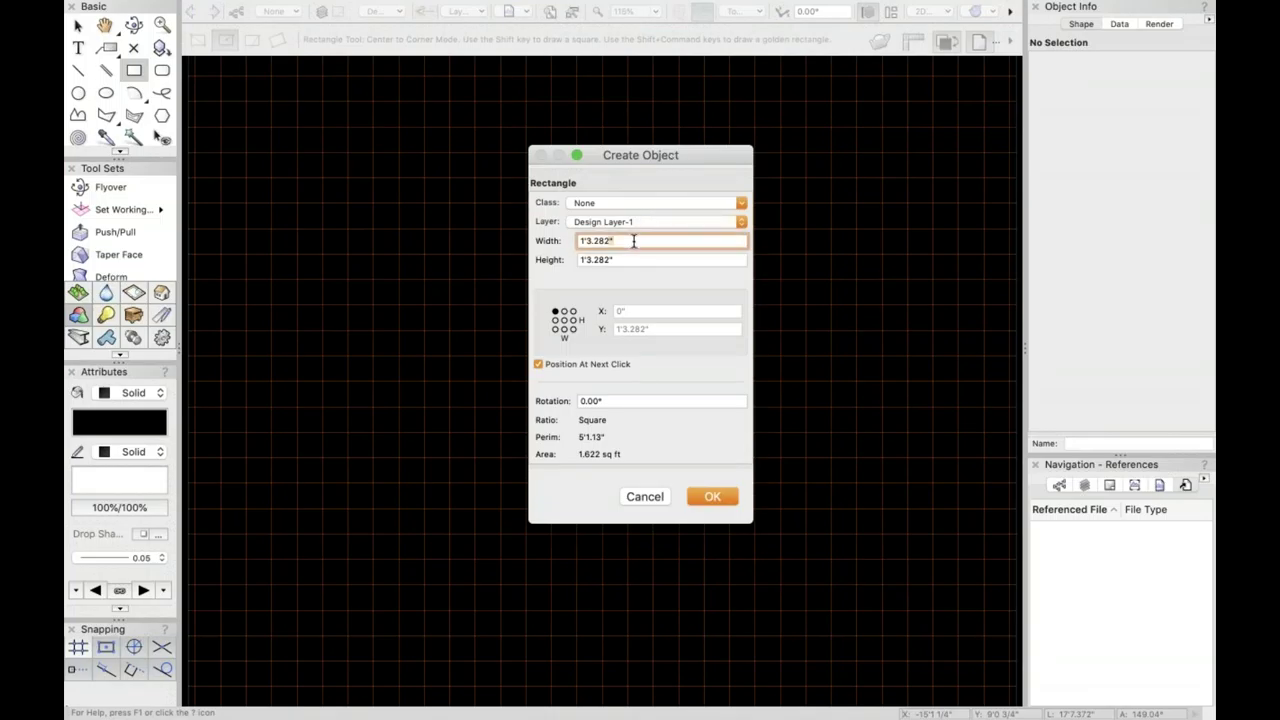
double_click(633, 241)
type("10'")
key("Tab")
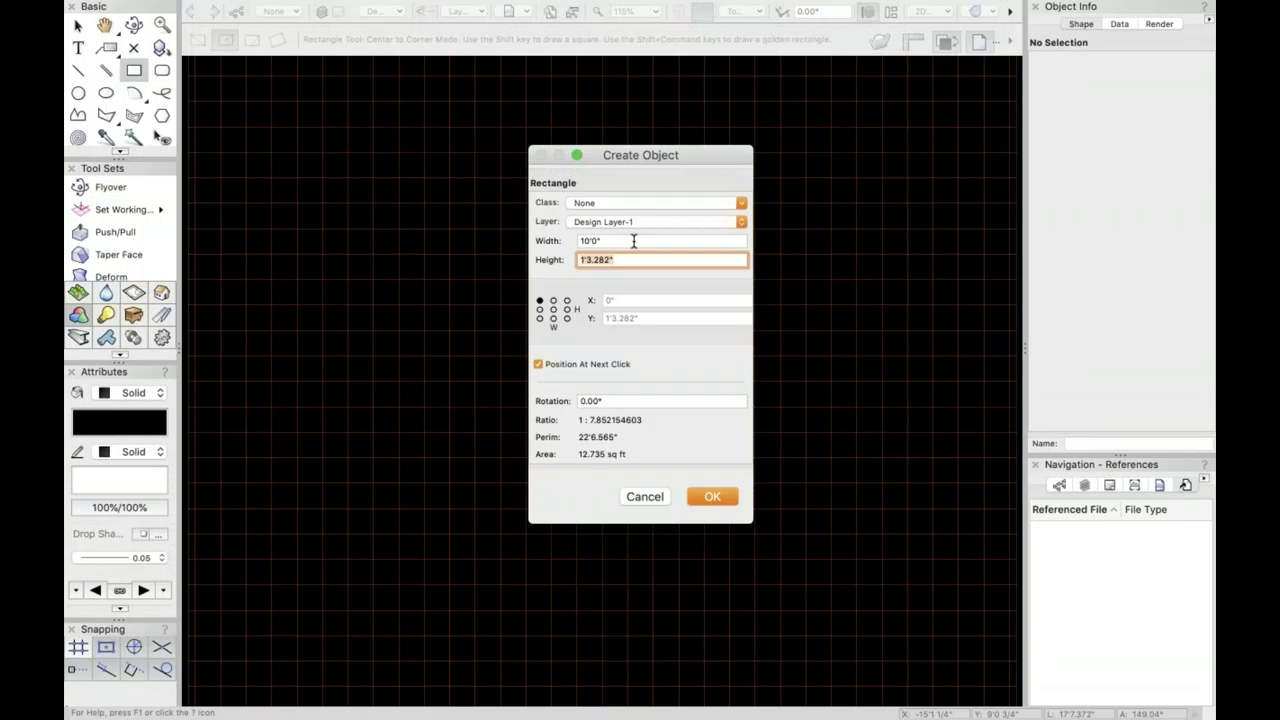
key("BackSpace")
type("8")
- Anchor the rectangle at its bottom center and place it on the page center
left_click(563, 279)
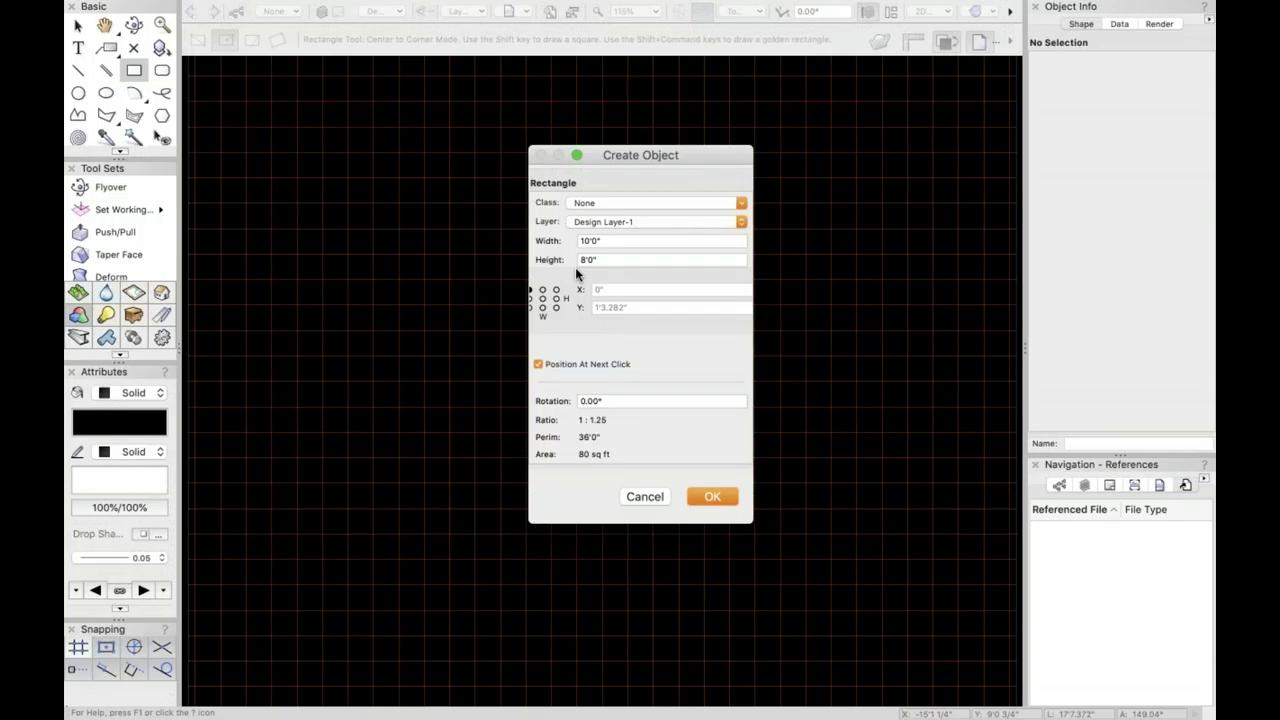
left_click(542, 307)
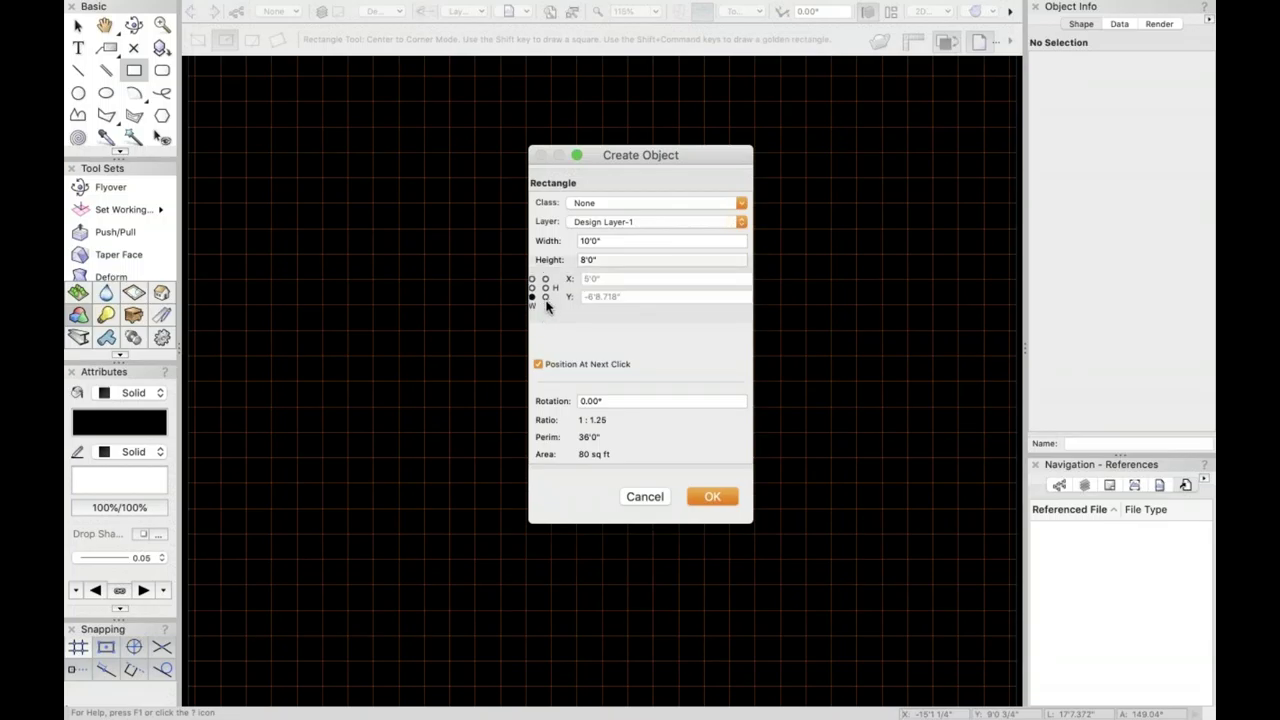
left_click_drag(526, 320, 483, 322)
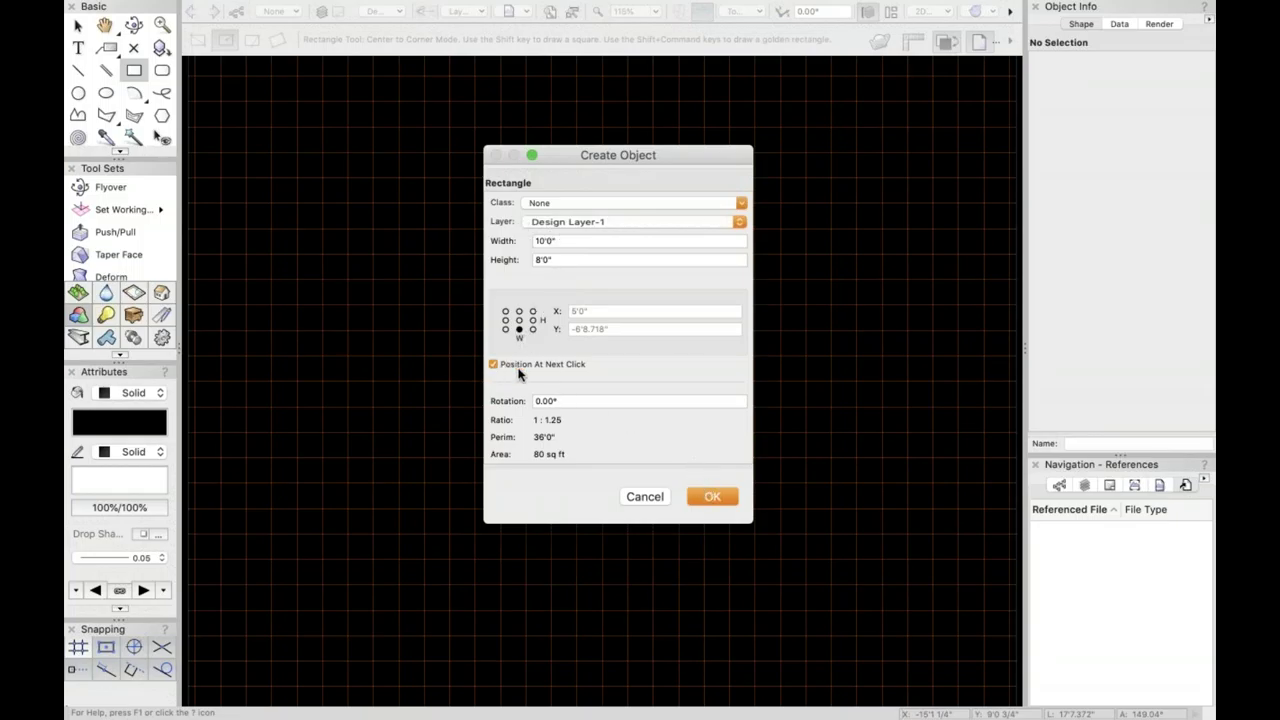
left_click(518, 330)
left_click(705, 496)
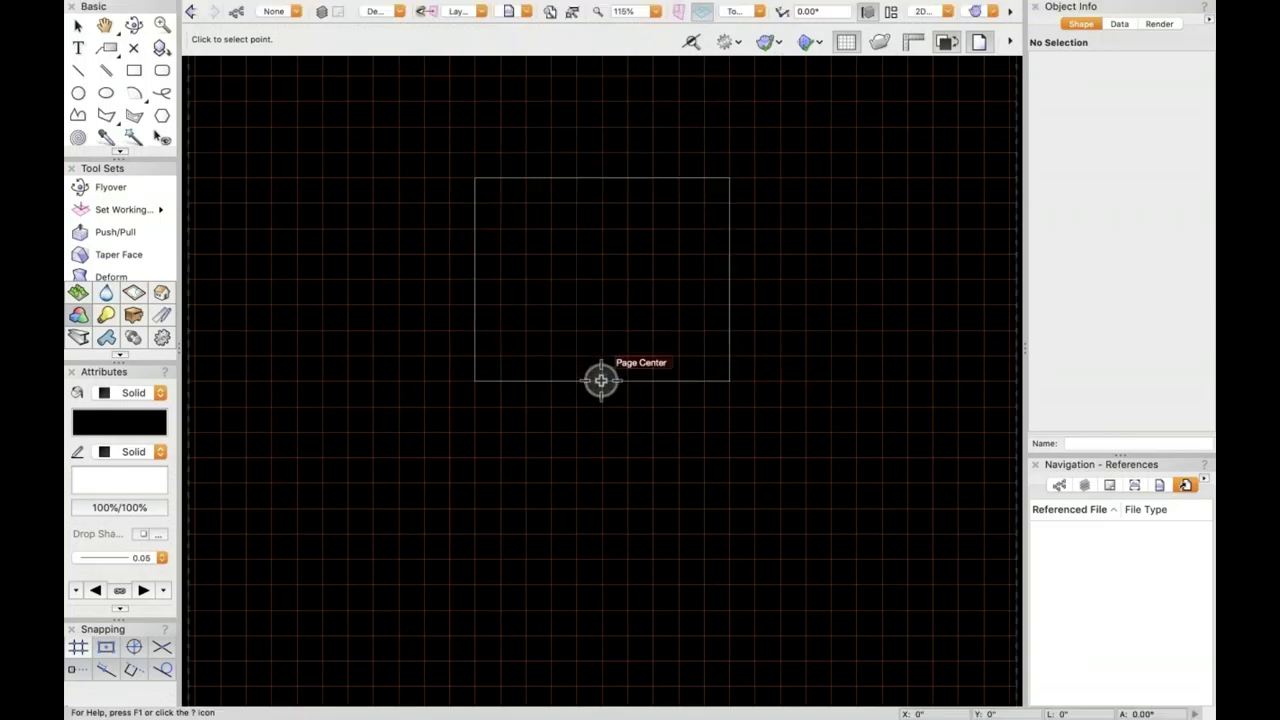
left_click(600, 380)
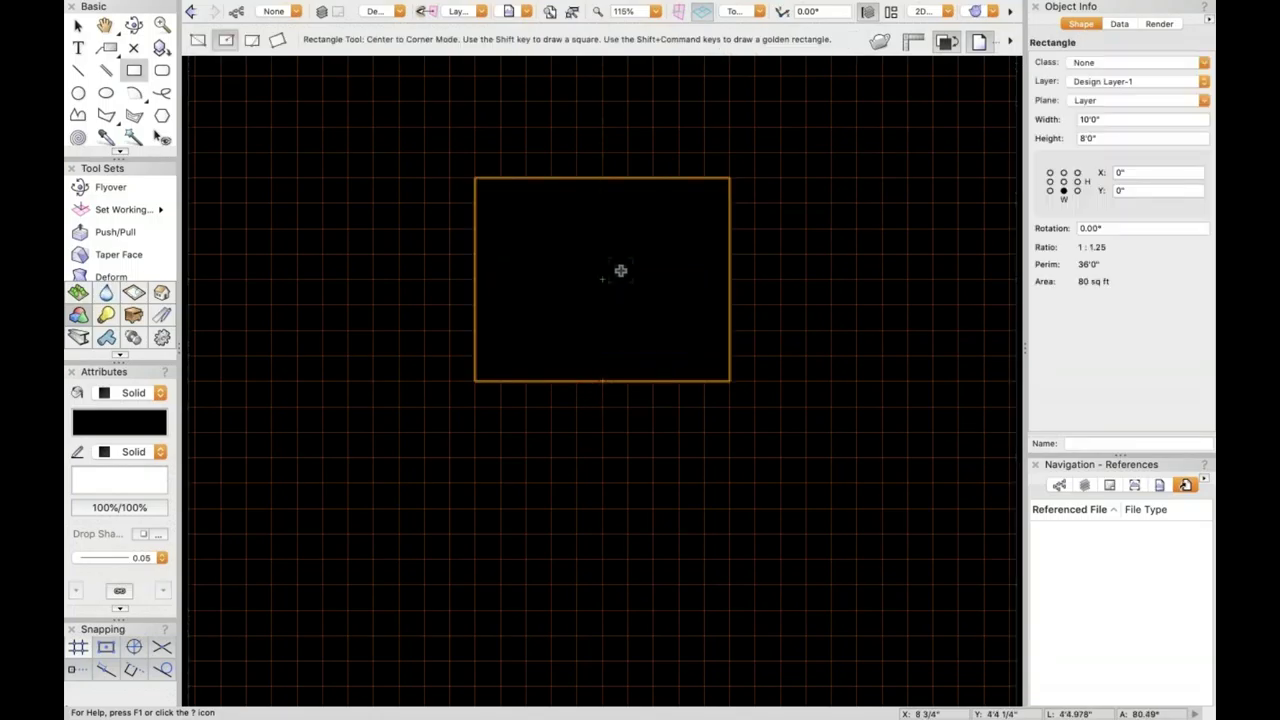
- Delete the rectangle drawn in plan and switch to the Front view
scroll(620, 270, "up", 3)
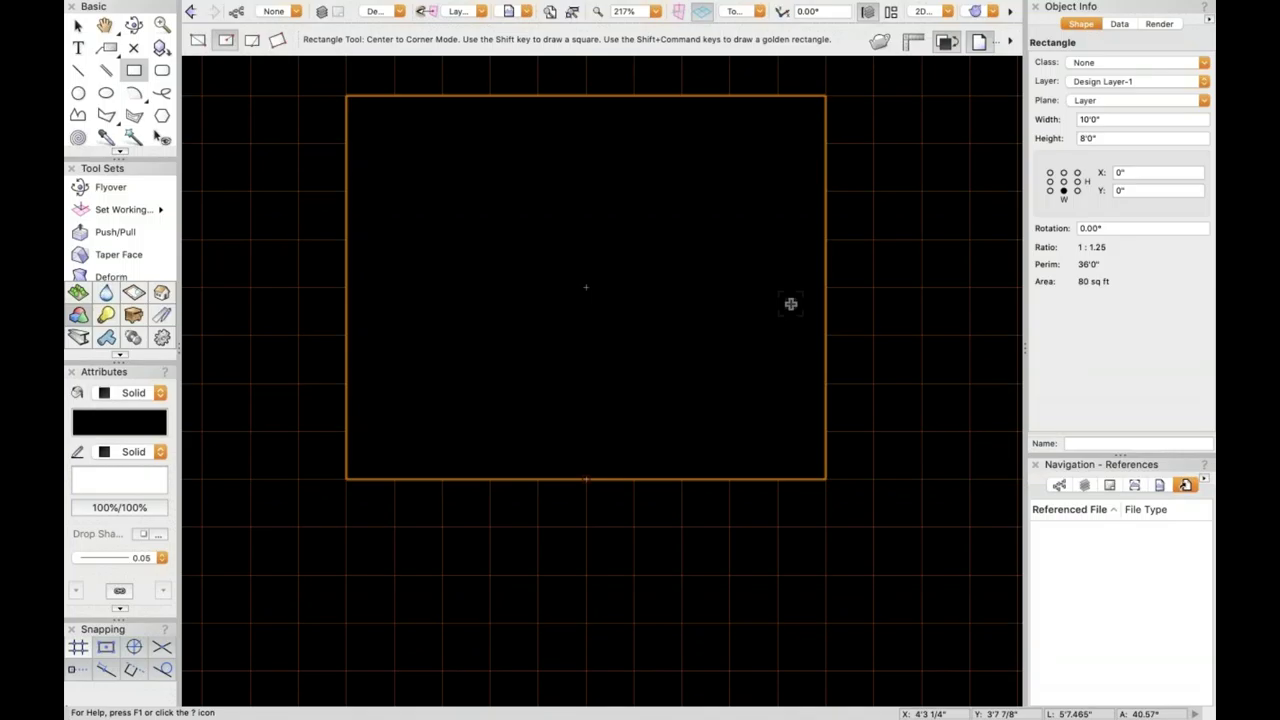
scroll(790, 303, "down", 3)
key("Delete")
left_click(740, 11)
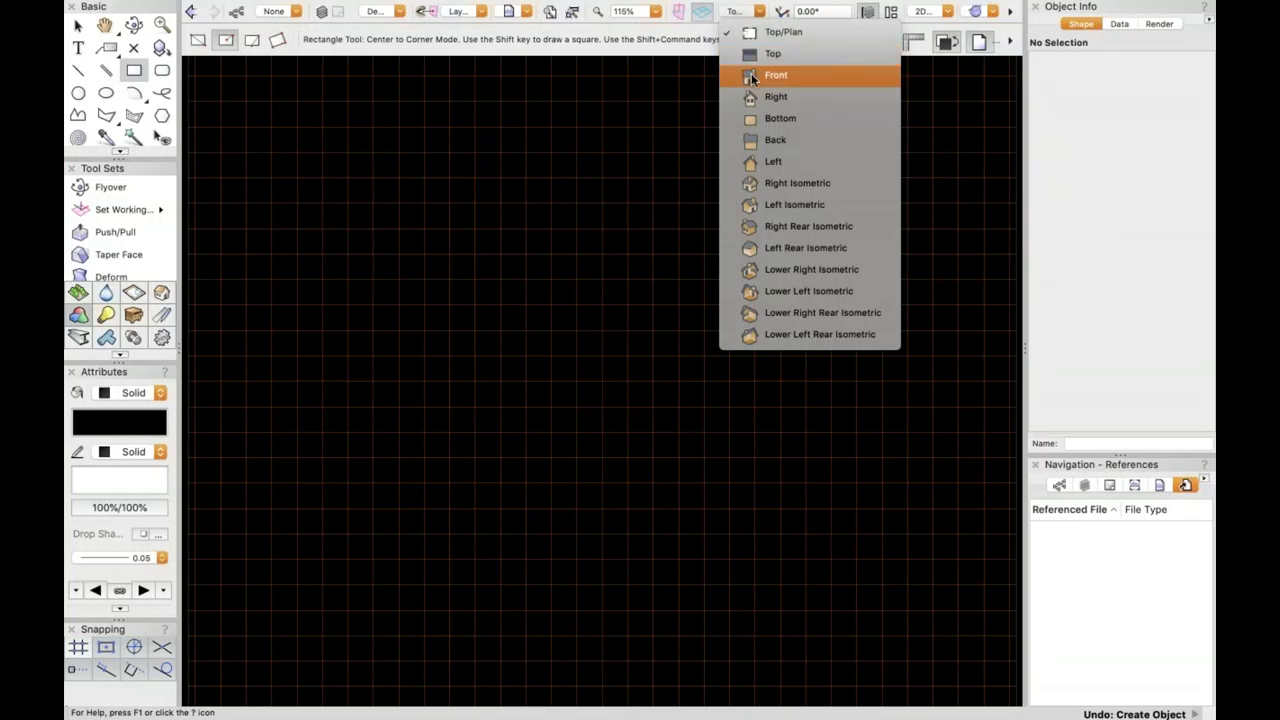
left_click(751, 76)
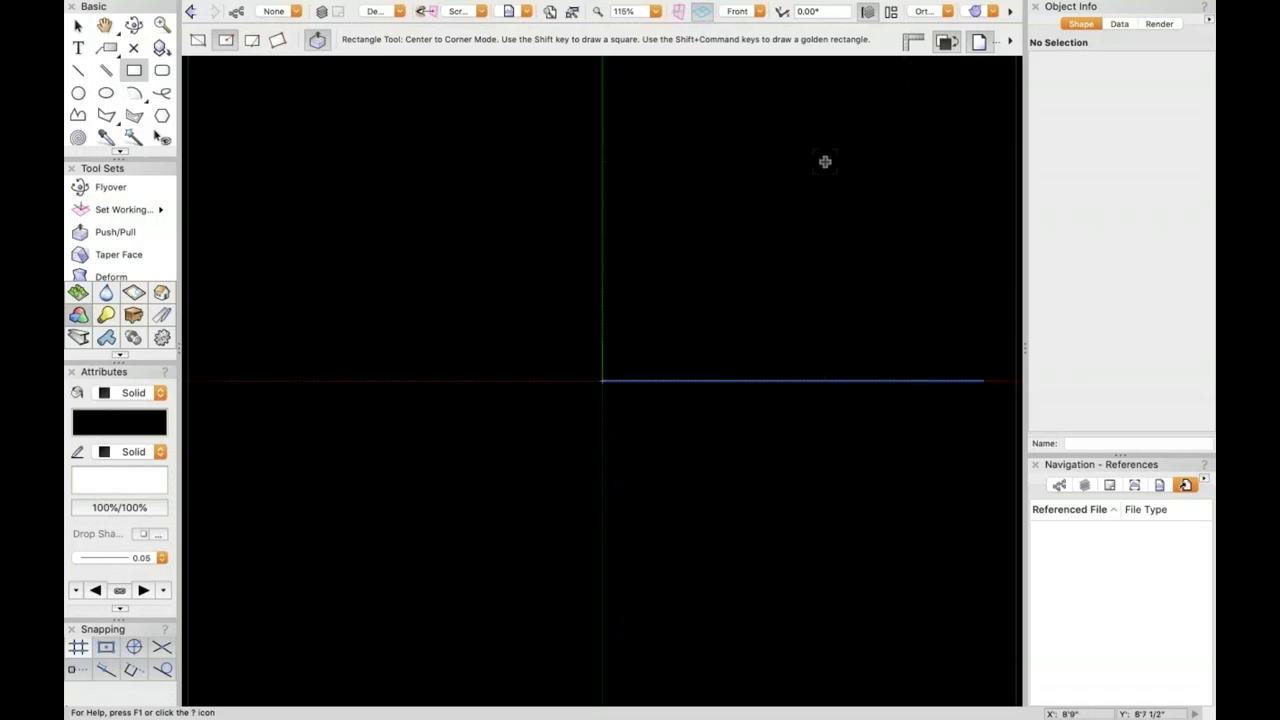
- Create a 10' by 8' rectangle in the Front view with its bottom center at the origin
left_click(939, 14)
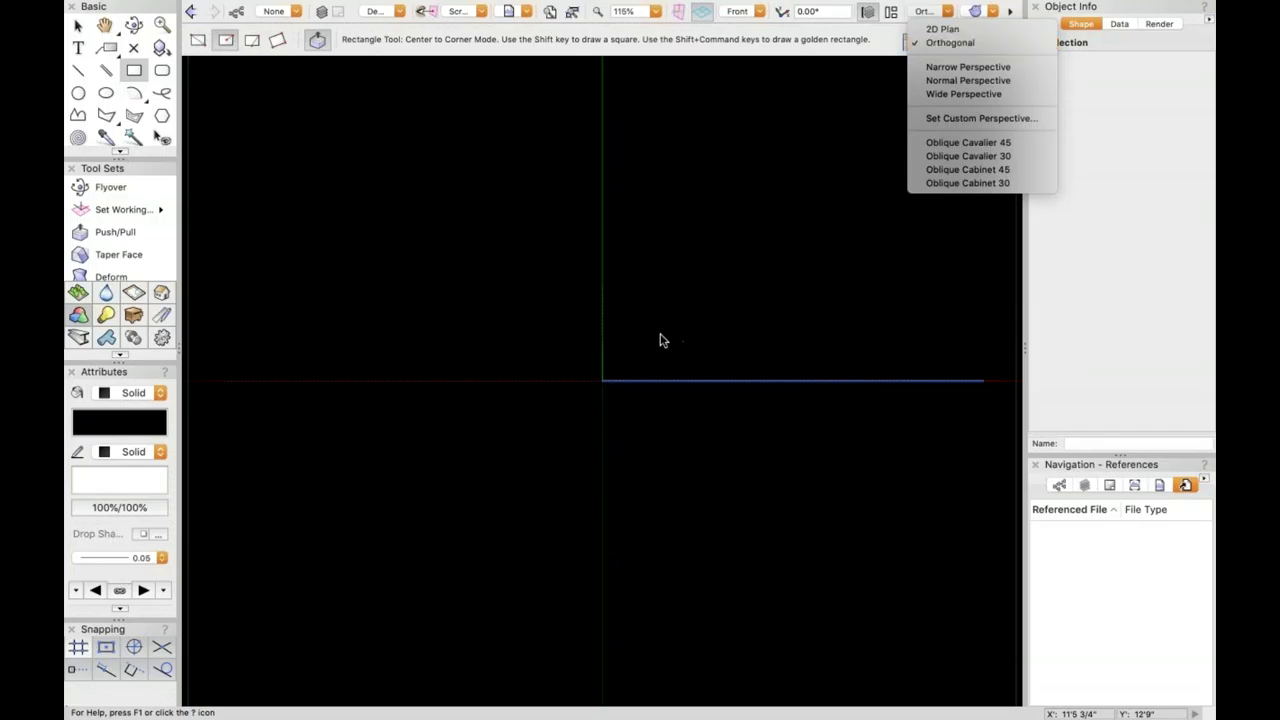
left_click(134, 72)
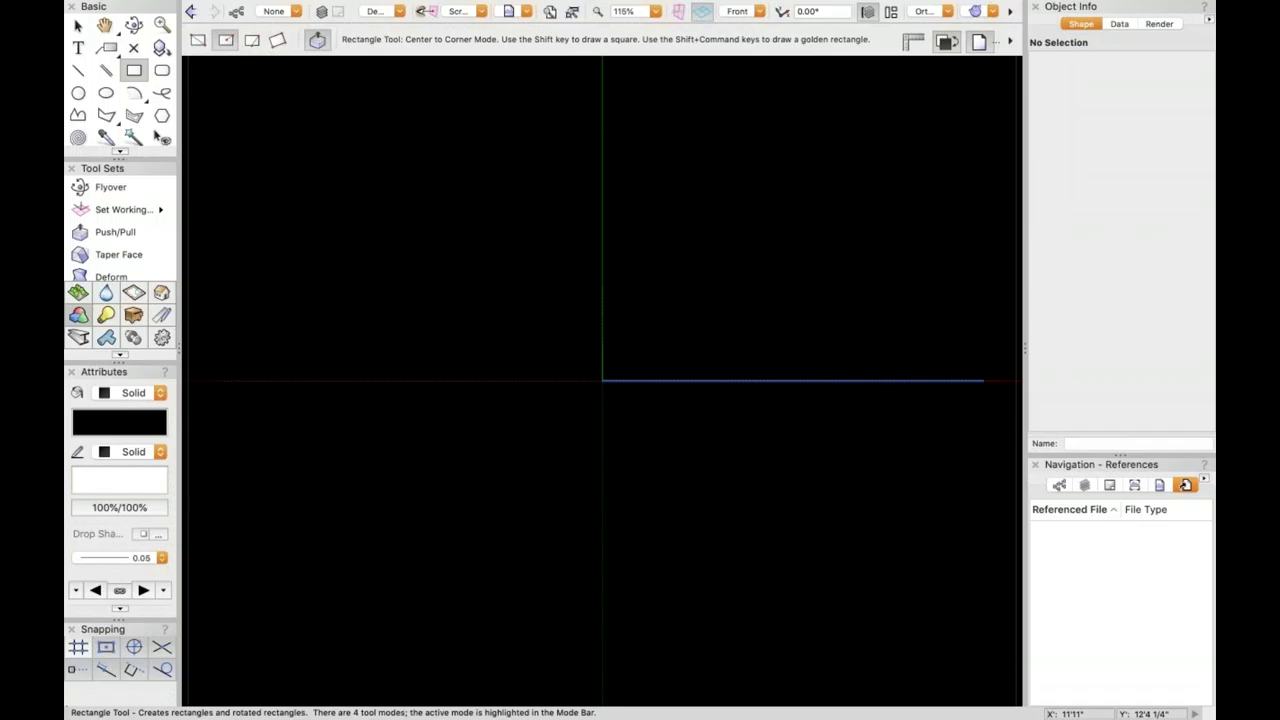
double_click(134, 70)
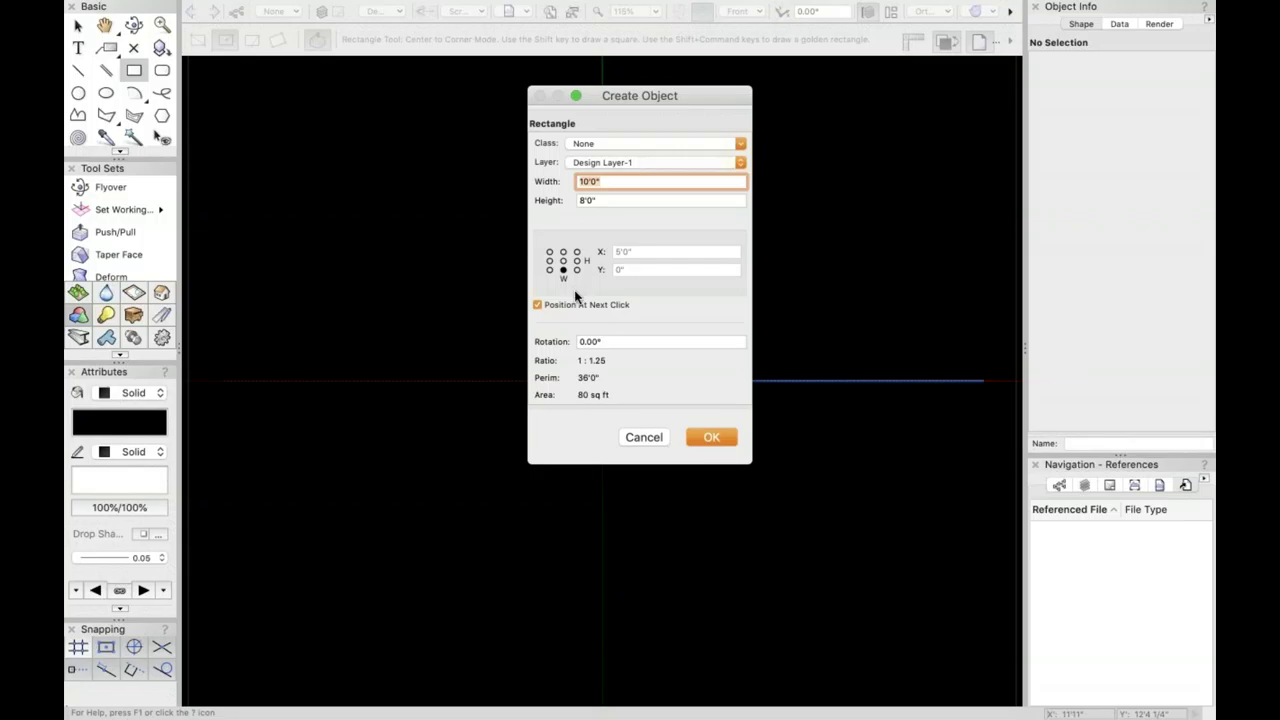
left_click(712, 437)
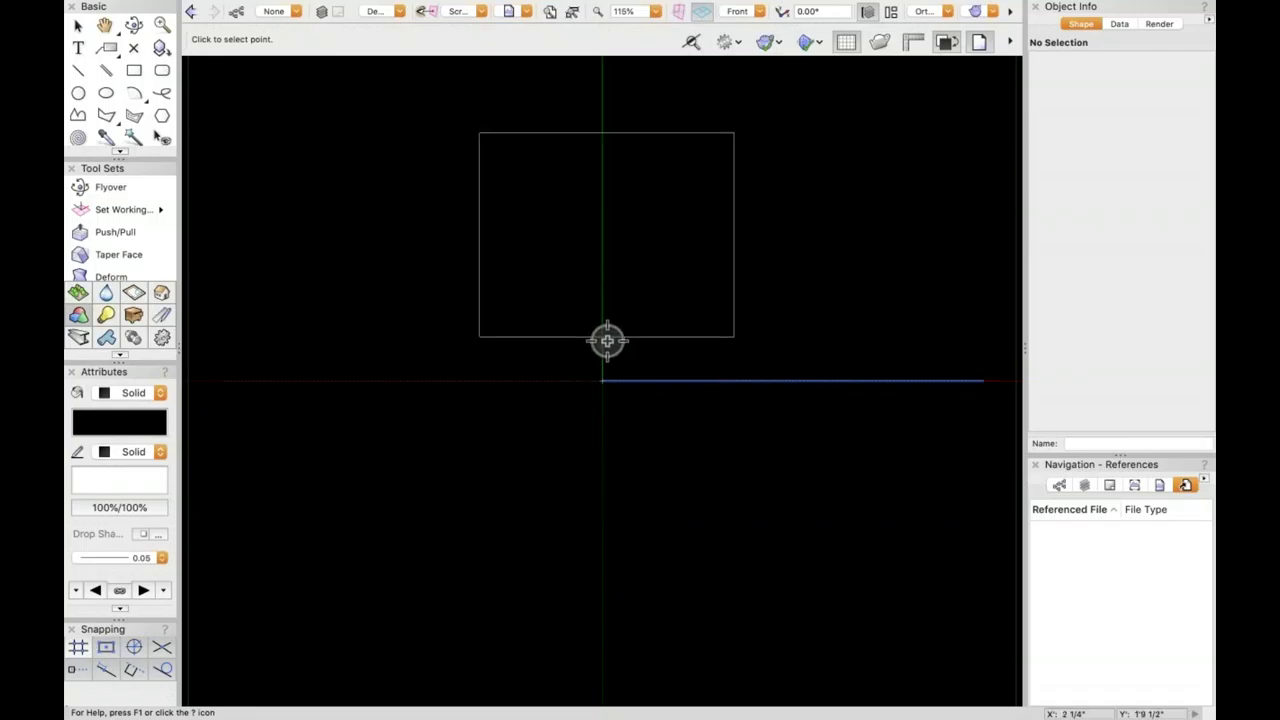
left_click(601, 379)
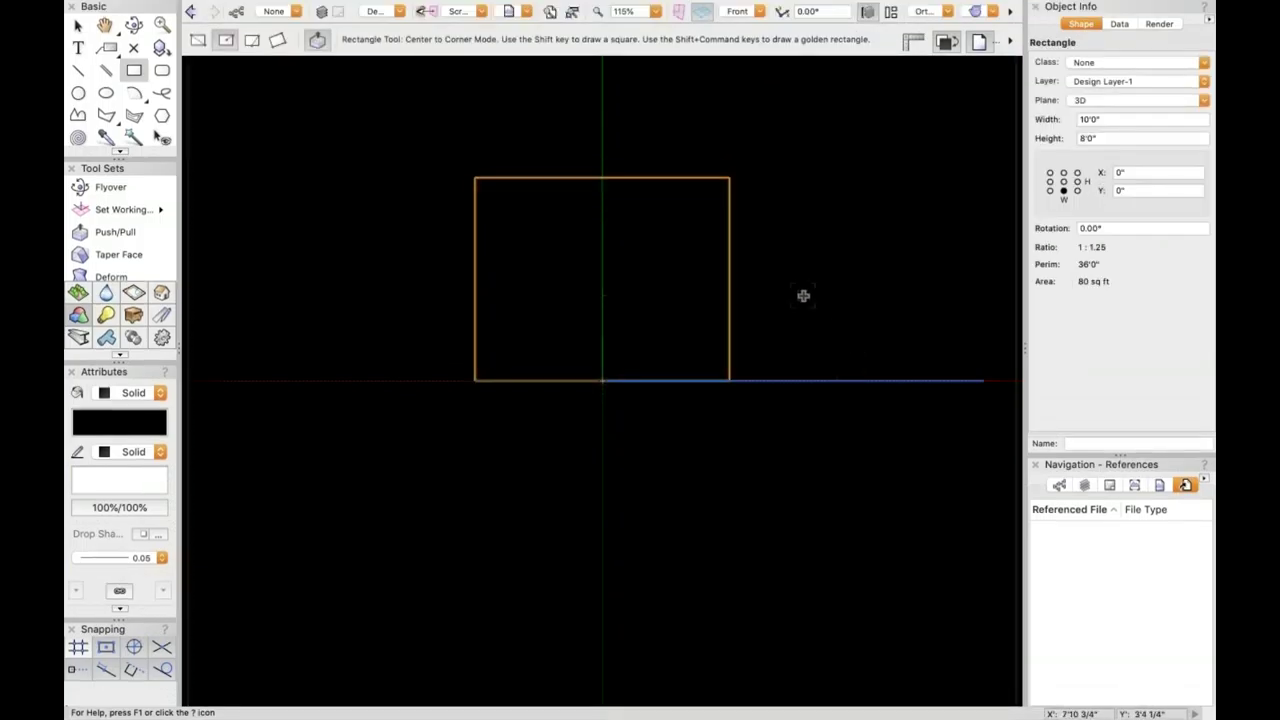
- Agree to name and save the document for its backup, and choose the Desktop as the save location
key("shift+c")
left_click_drag(794, 297, 794, 297)
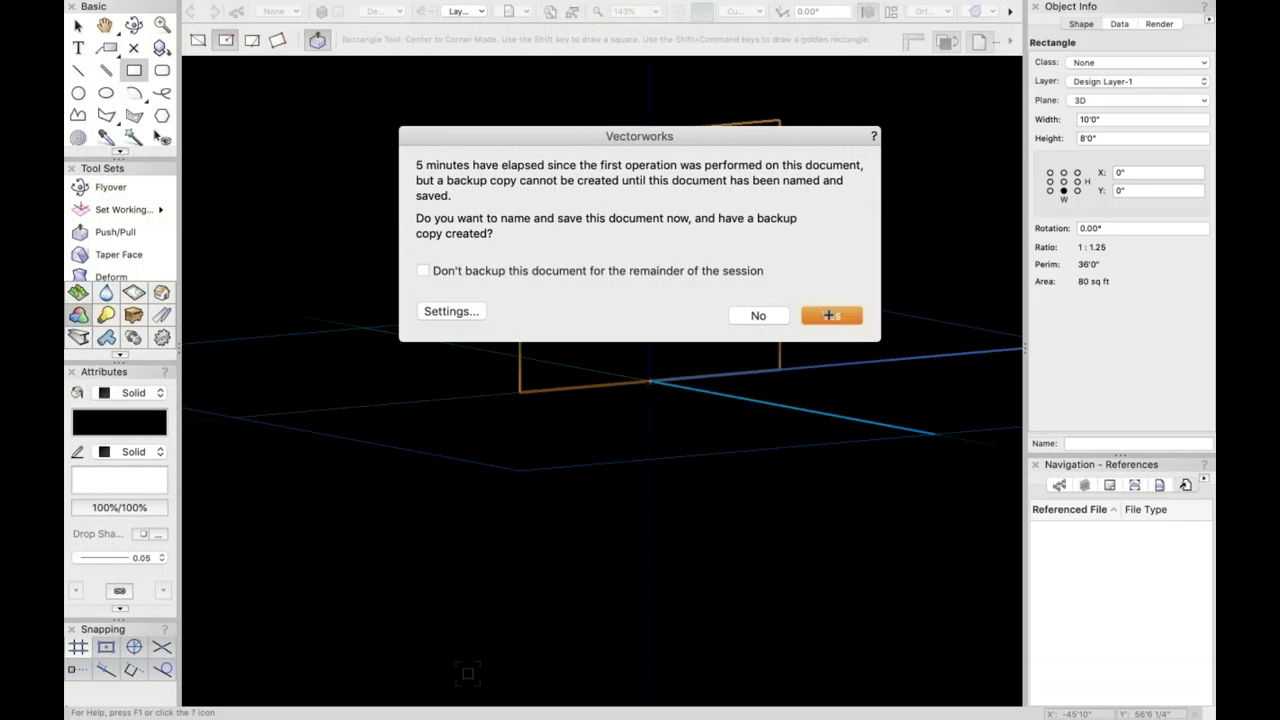
left_click(829, 315)
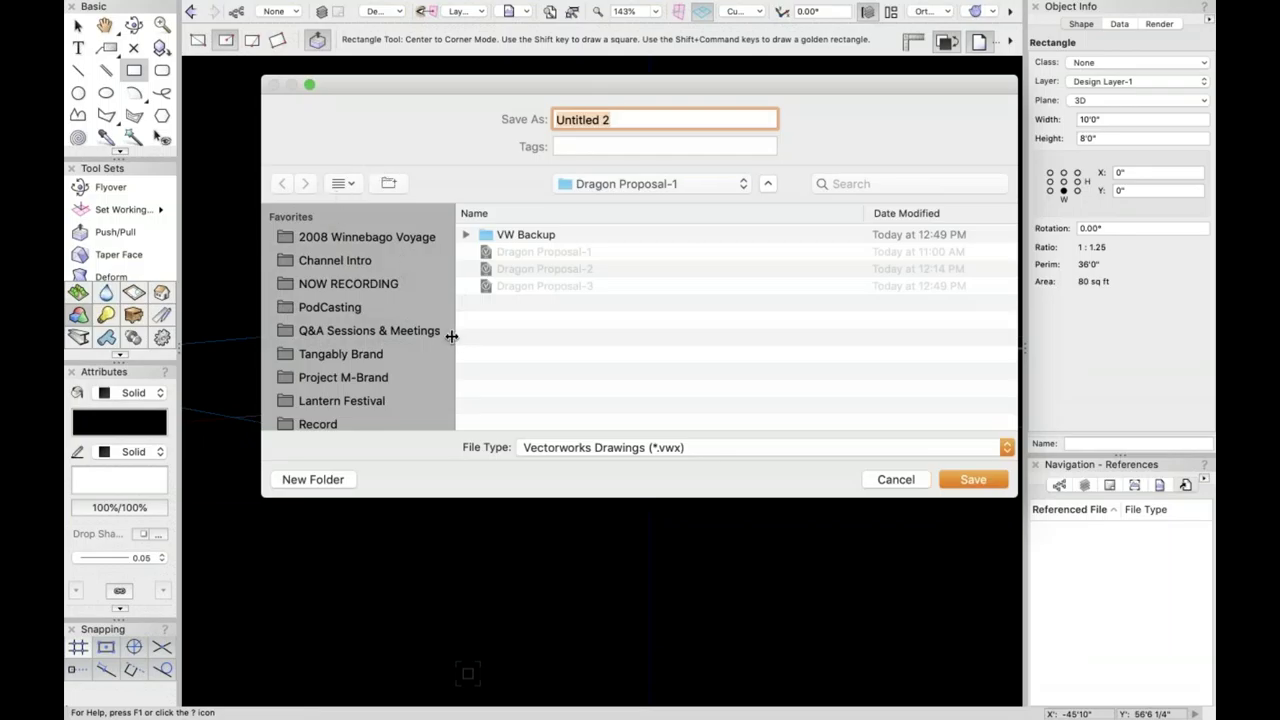
left_click_drag(455, 337, 243, 354)
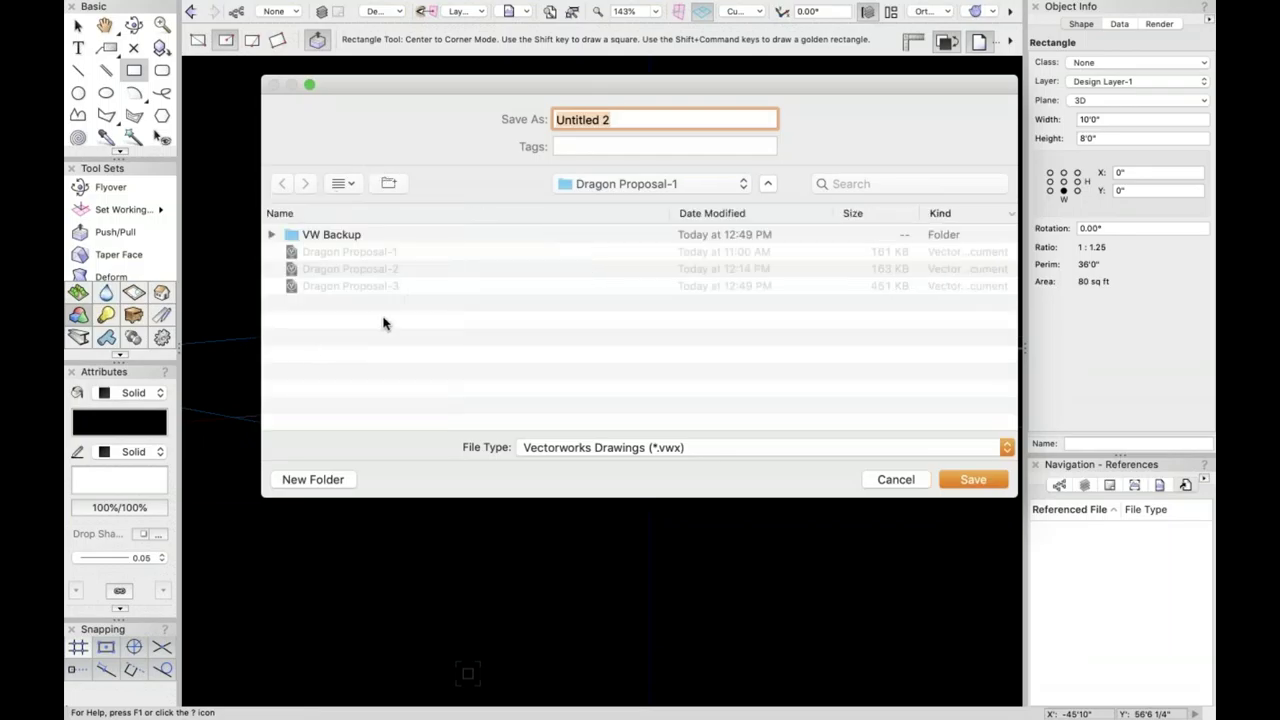
left_click(580, 190)
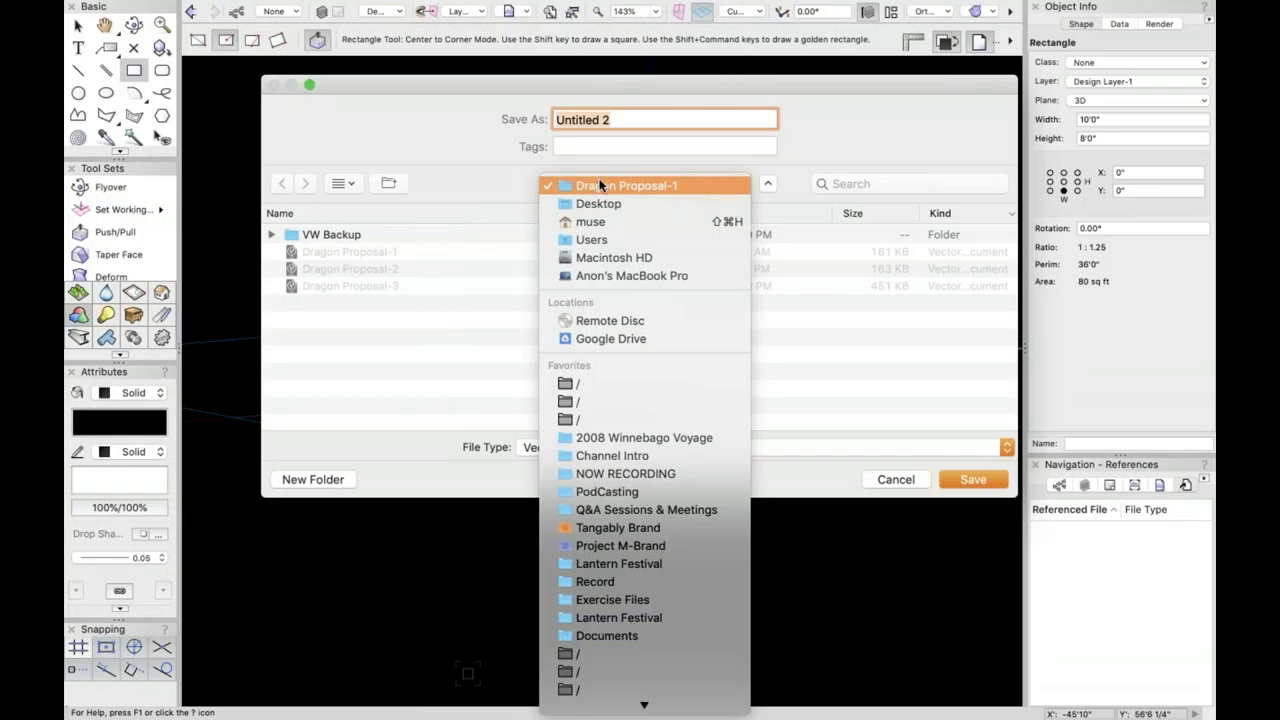
left_click(600, 206)
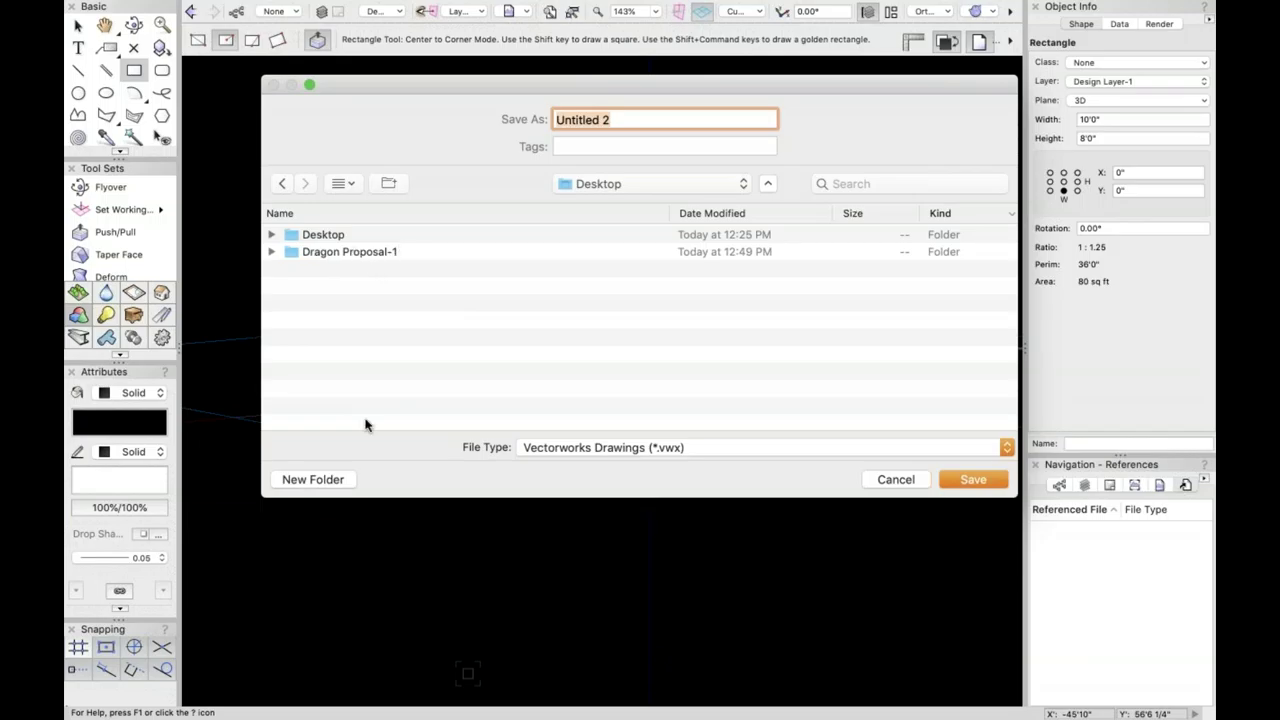
- Create a new folder named Dragon Proposal-2 on the Desktop for the document
left_click(337, 481)
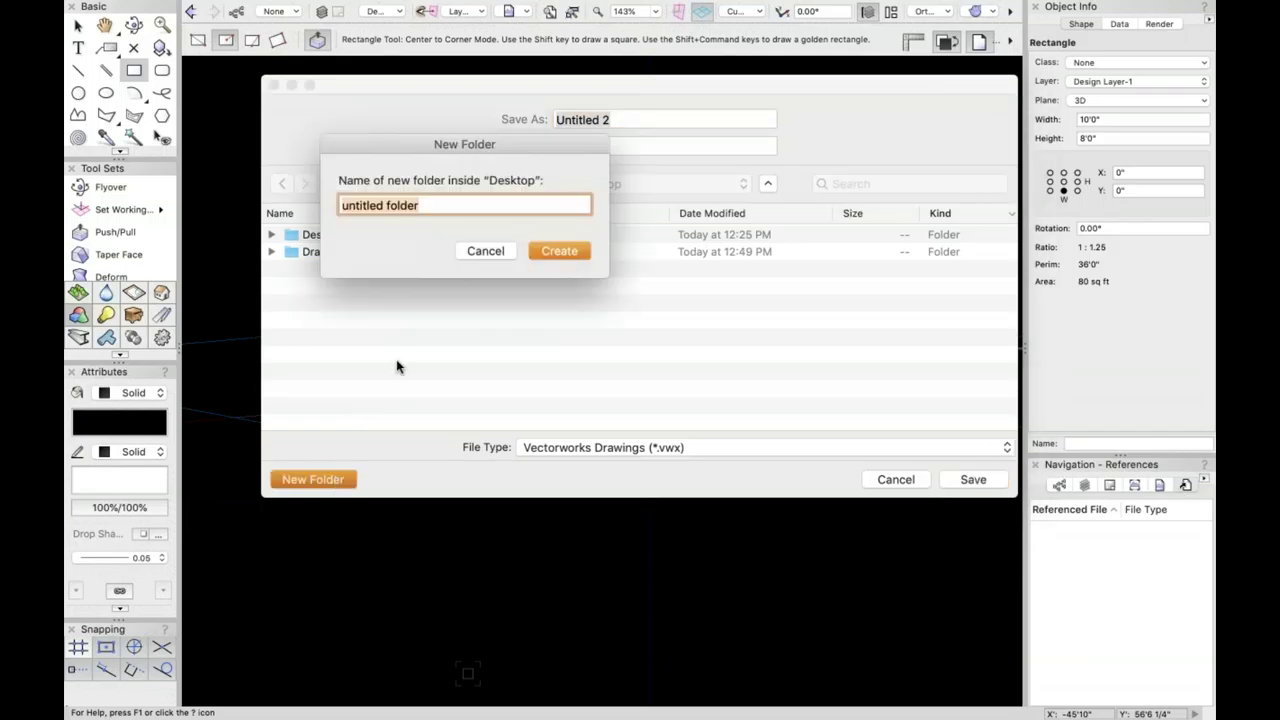
type("De")
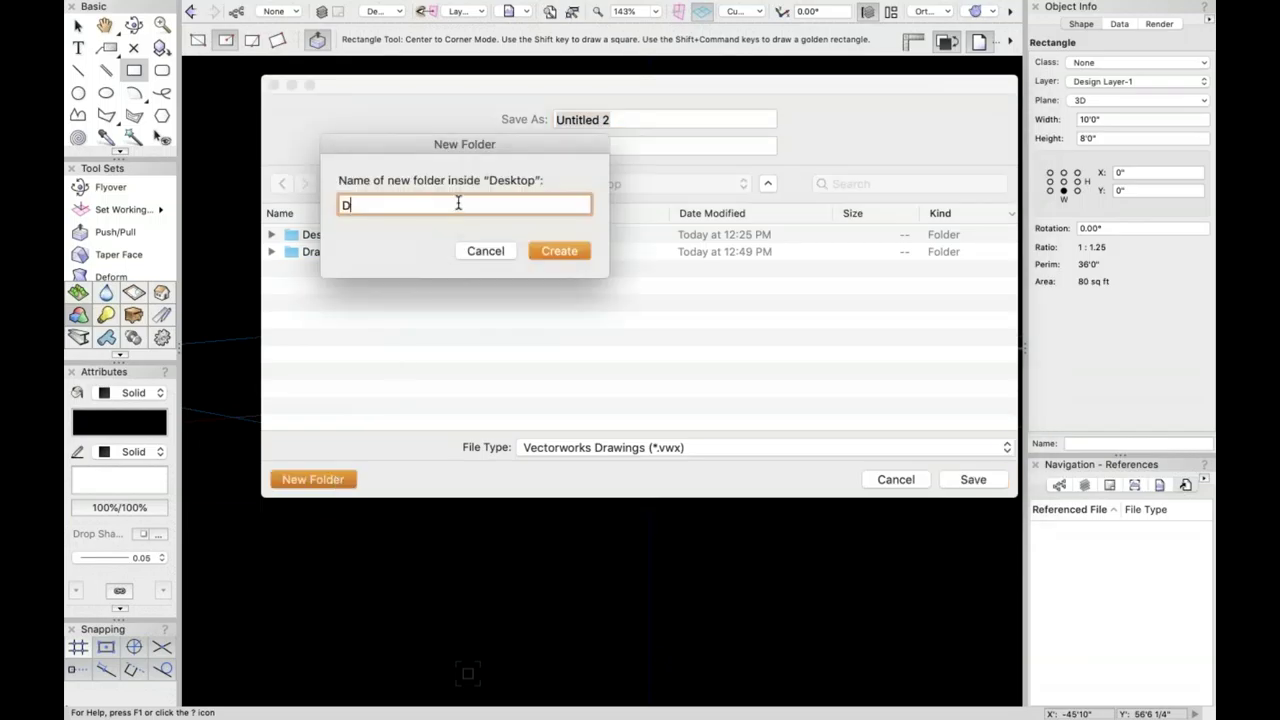
key("BackSpace")
type("ragon Proposal-2")
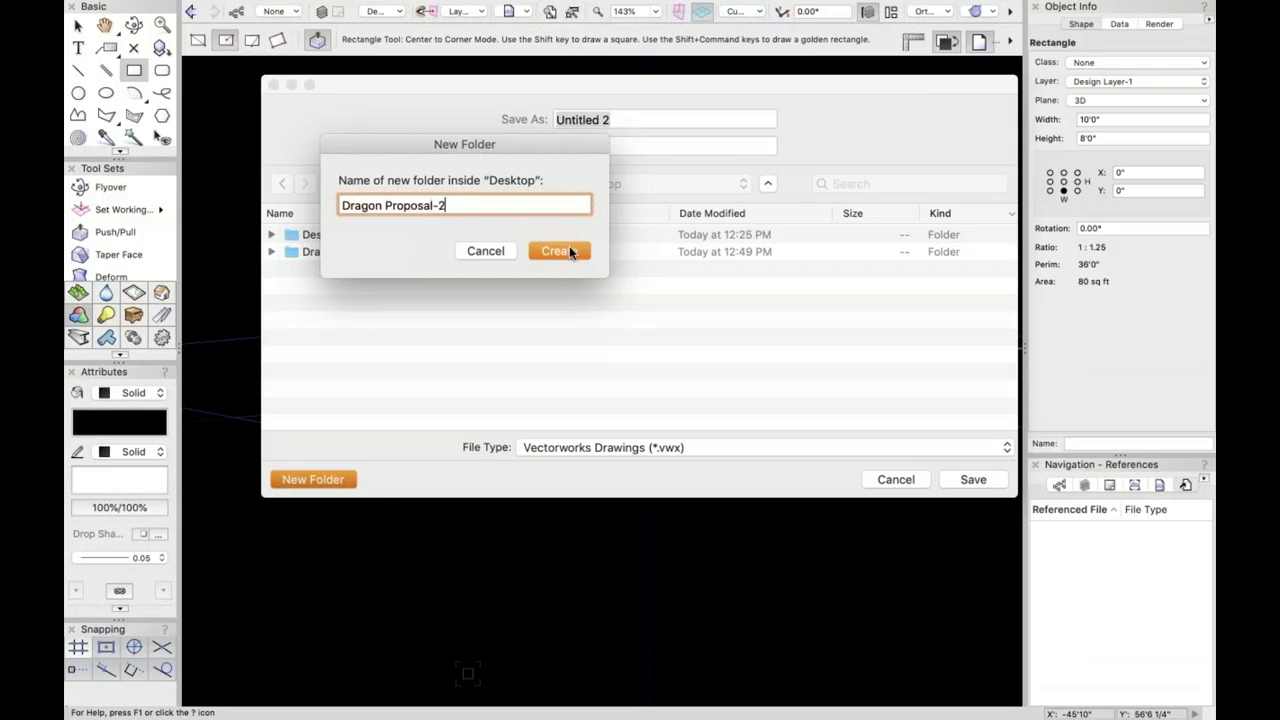
left_click(558, 251)
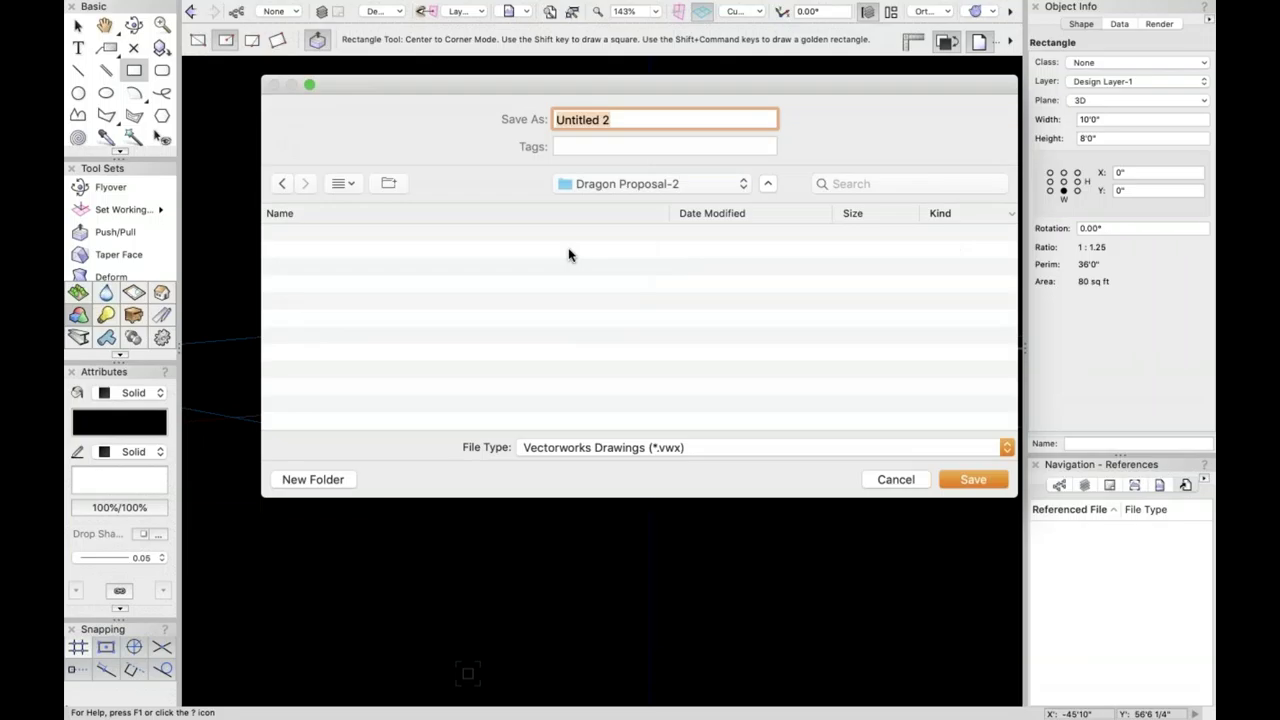
- Save the document as Dragon-1 in Vectorworks drawing format inside the Dragon Proposal-2 folder
type("Dragon")
key("BackSpace")
type("-1")
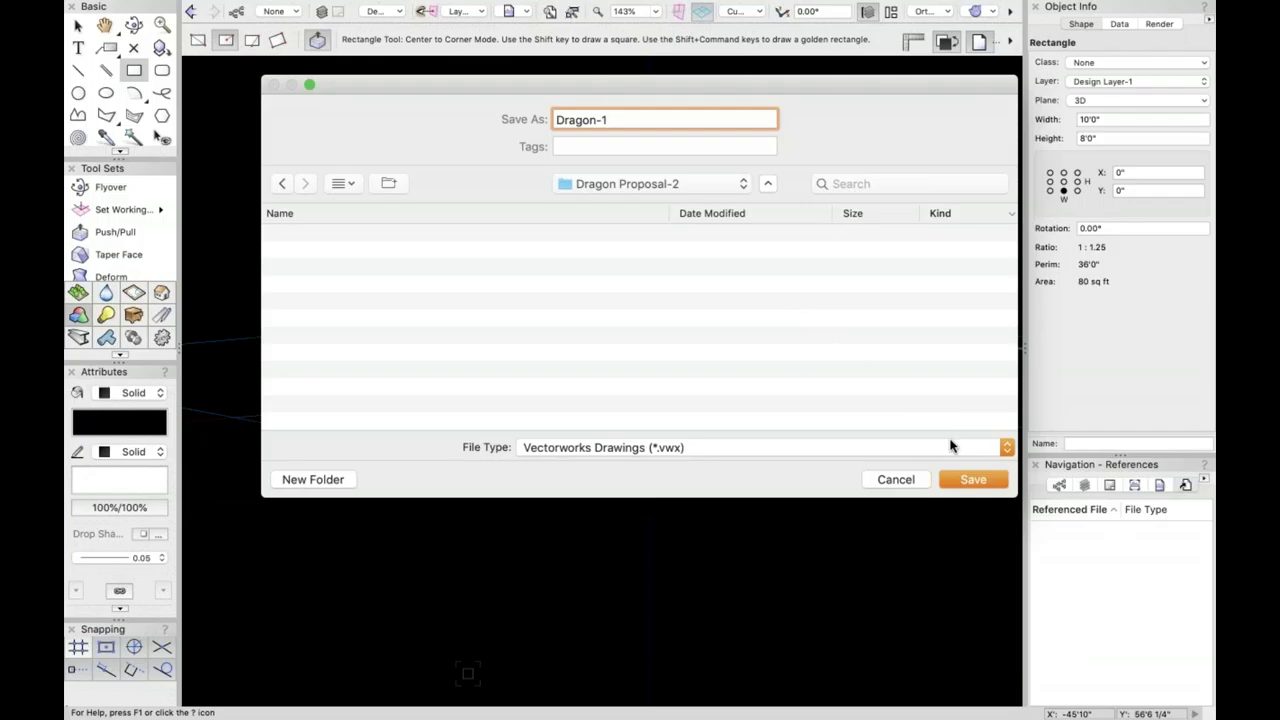
left_click(980, 482)
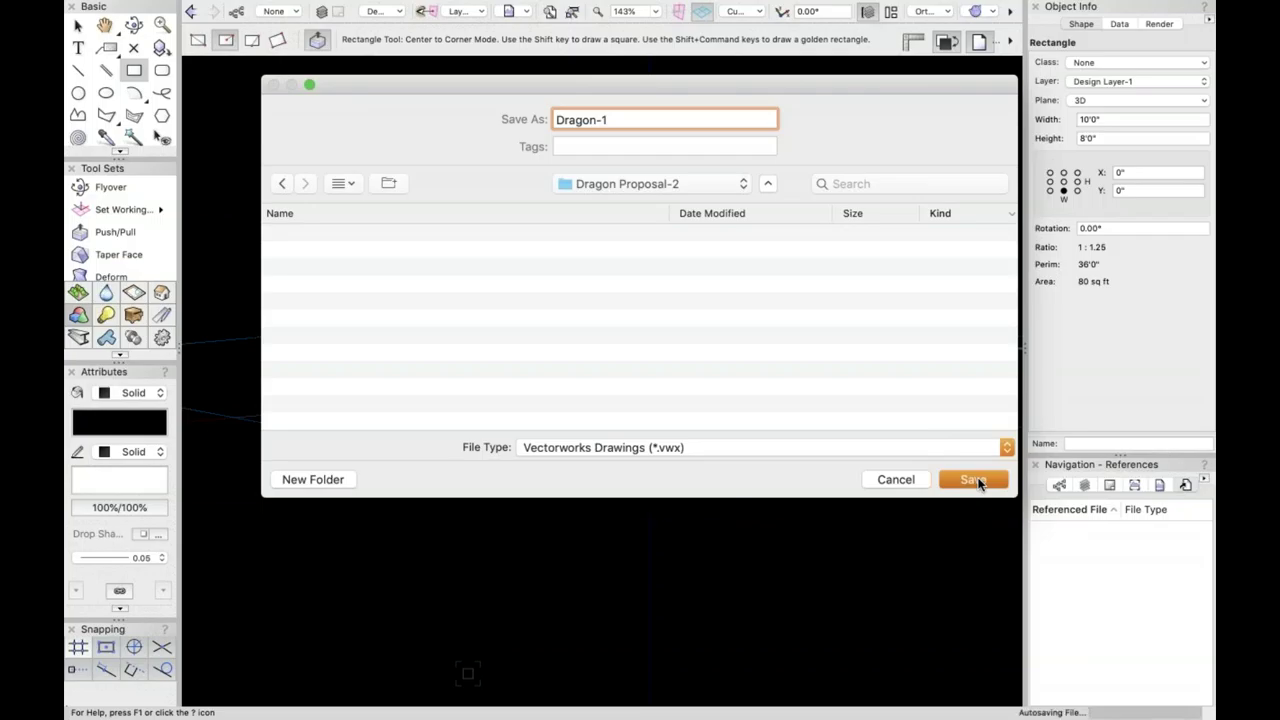
- Switch to Finder and examine the Dragon Proposal-2 folder and its VW Backup subfolder, then close the folder window
key("ctrl+Up")
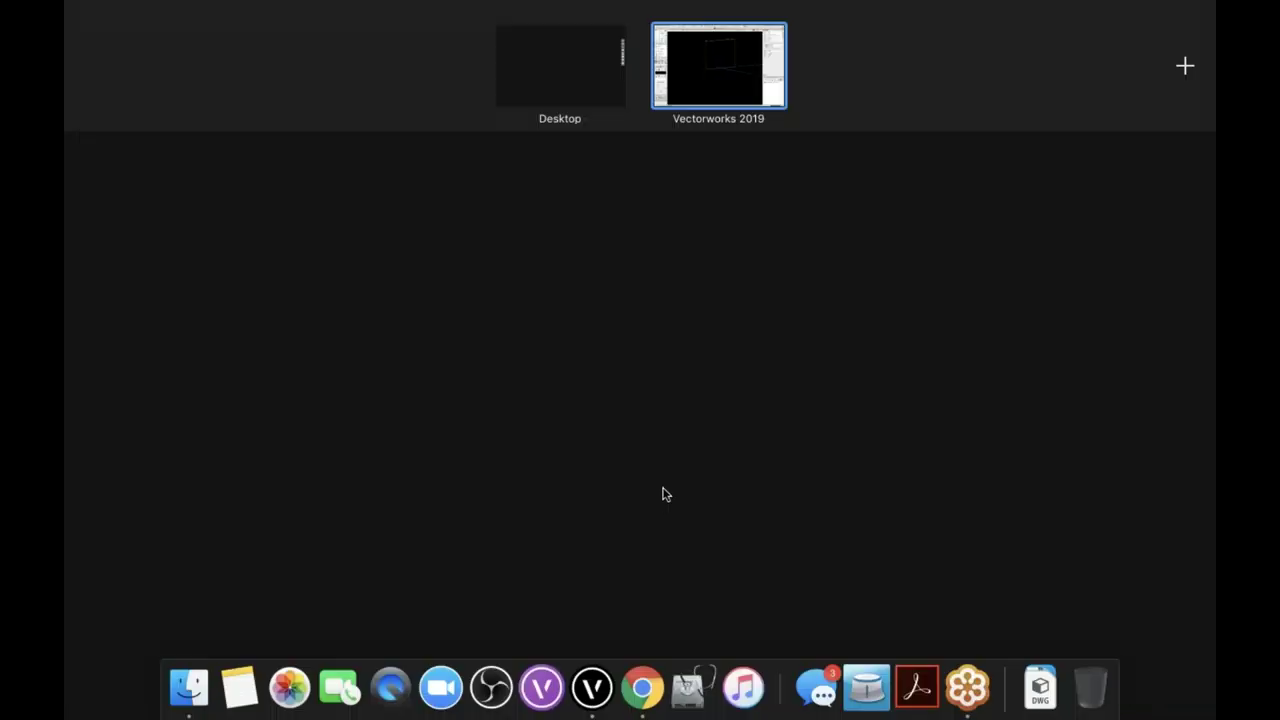
key("ctrl+Left")
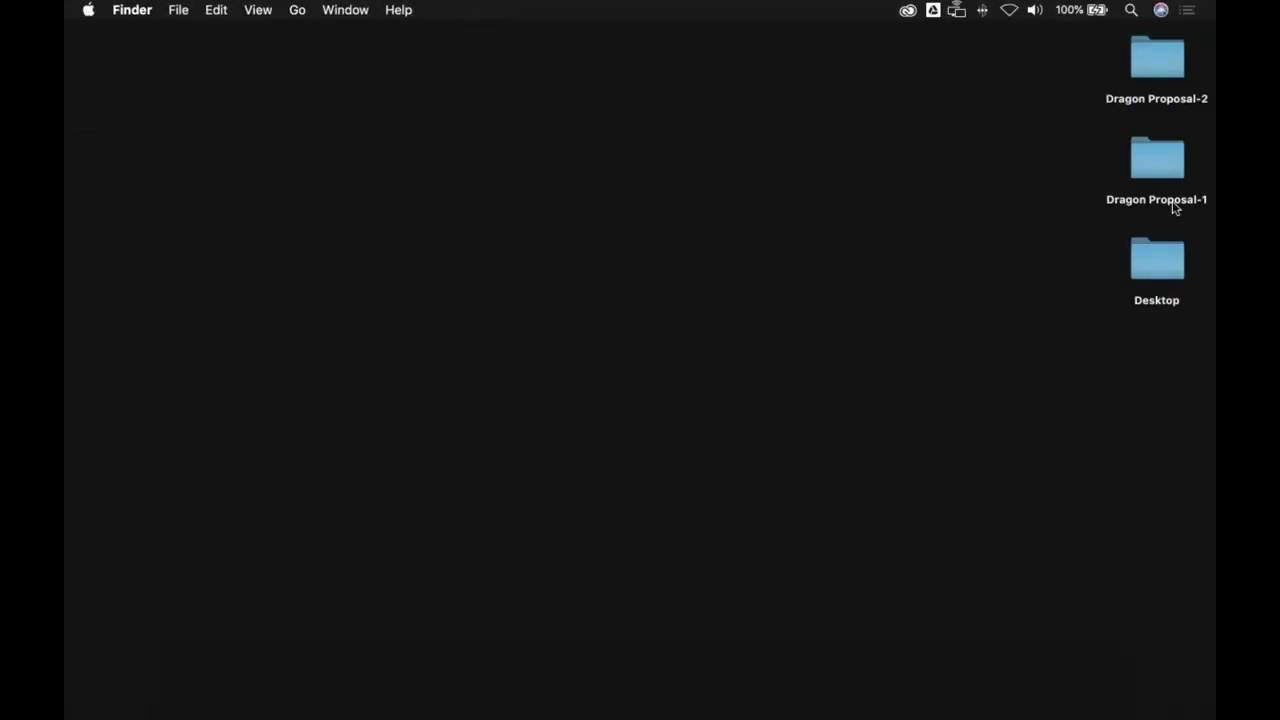
left_click(1155, 175)
left_click(1162, 66)
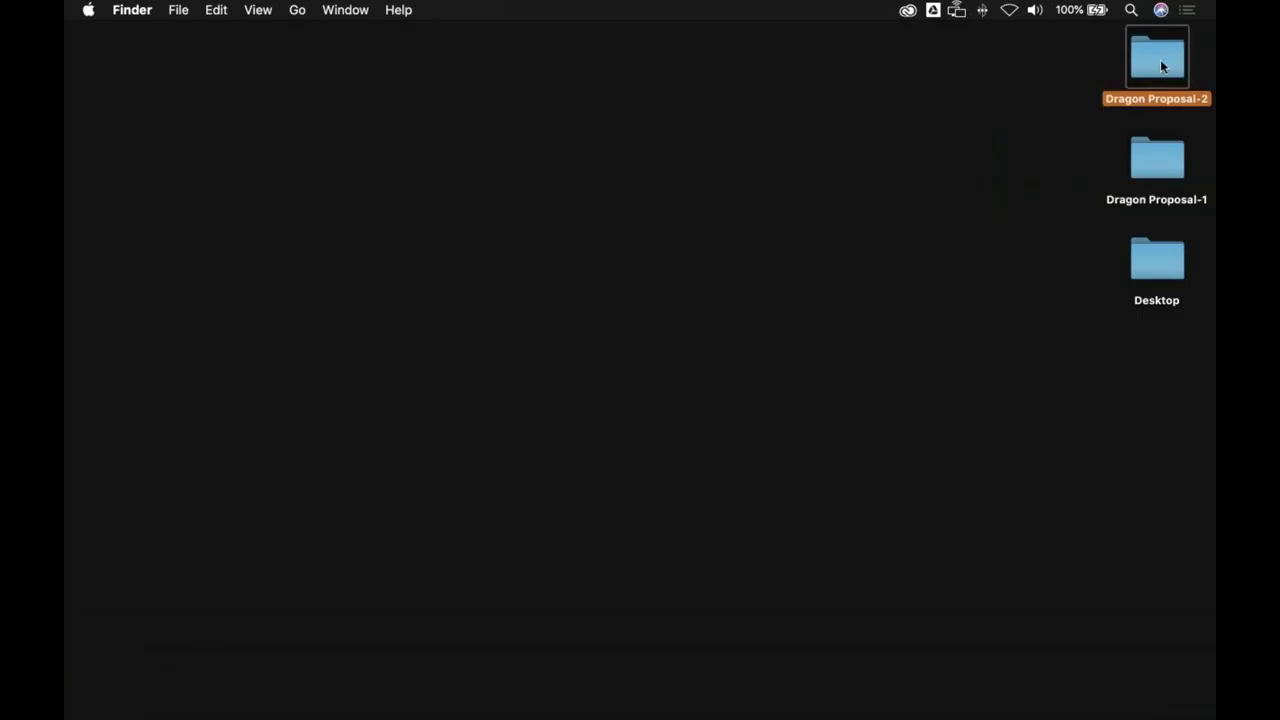
double_click(1162, 66)
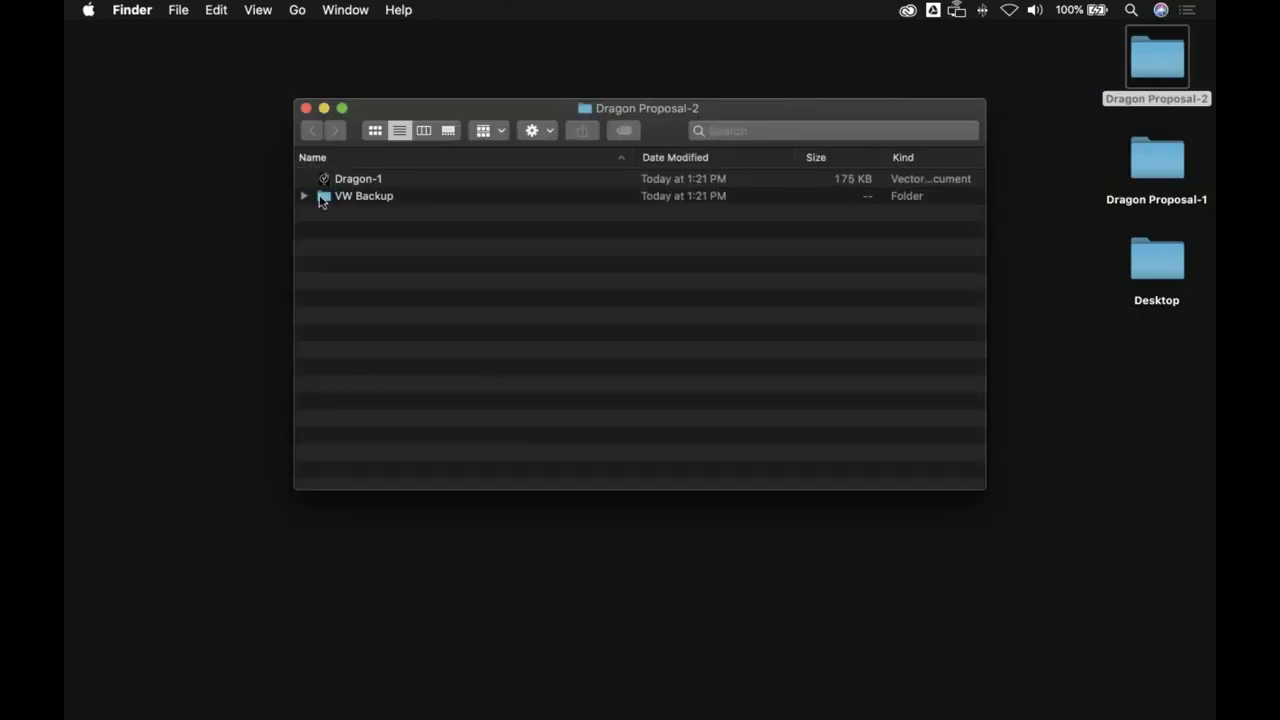
left_click(305, 197)
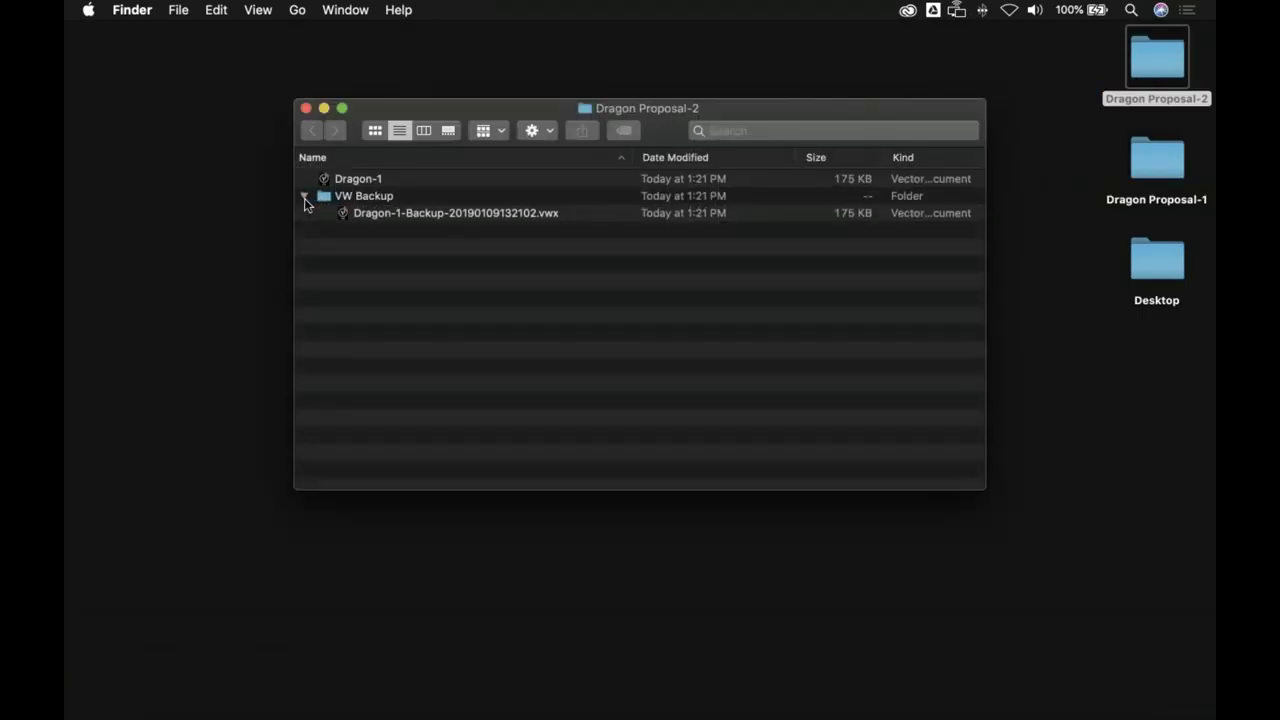
left_click(304, 197)
left_click(305, 197)
left_click(304, 196)
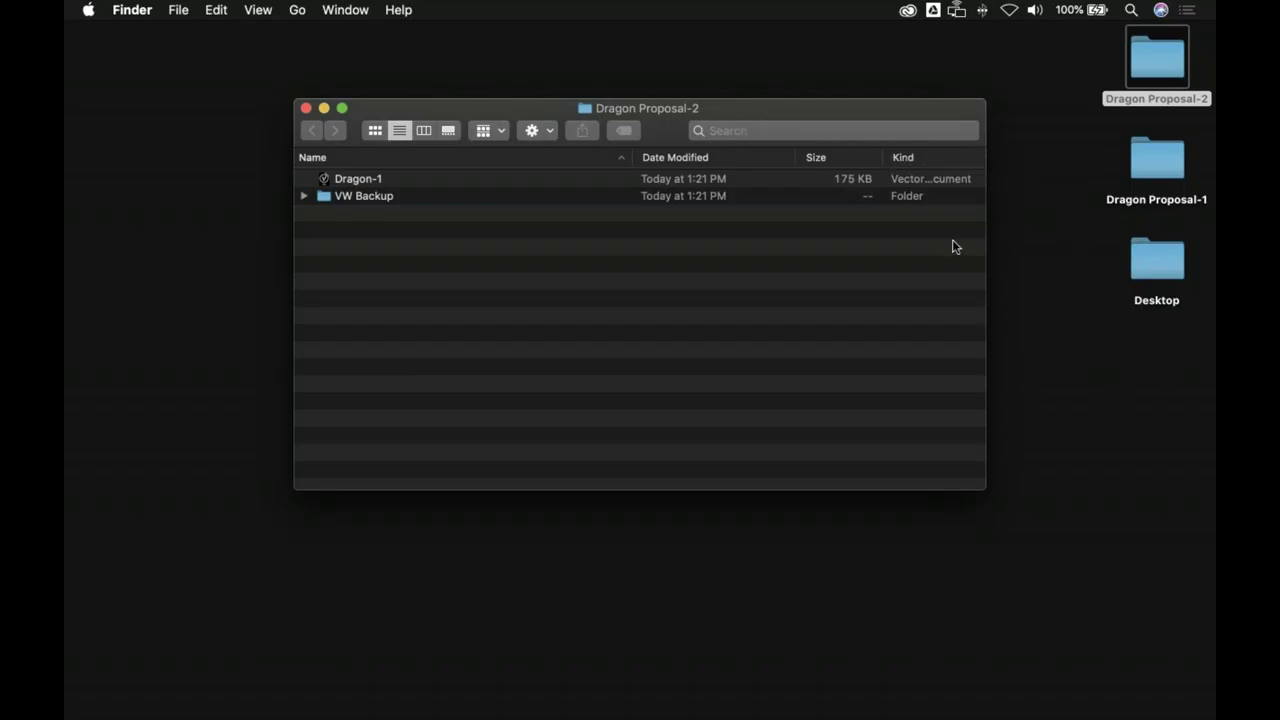
left_click(306, 107)
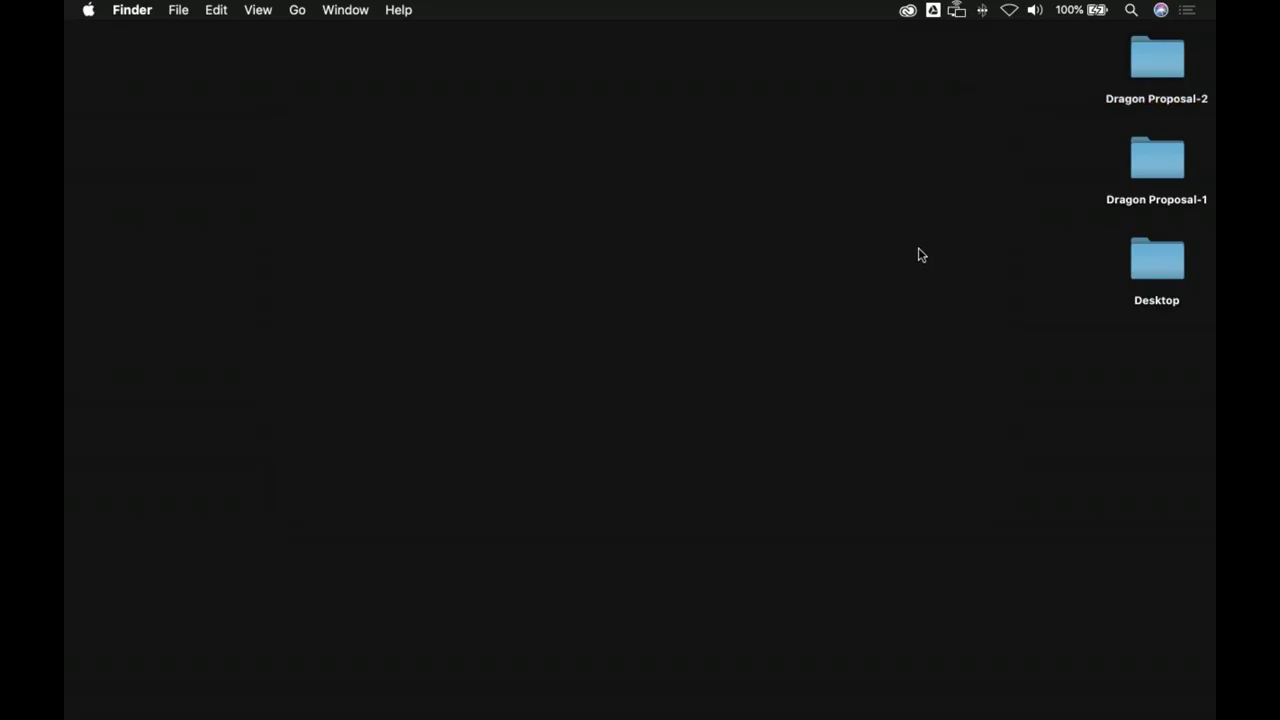
- Return to Vectorworks and inspect the upright rectangle from different 3D angles
mouse_move(65, 2)
left_click(700, 112)
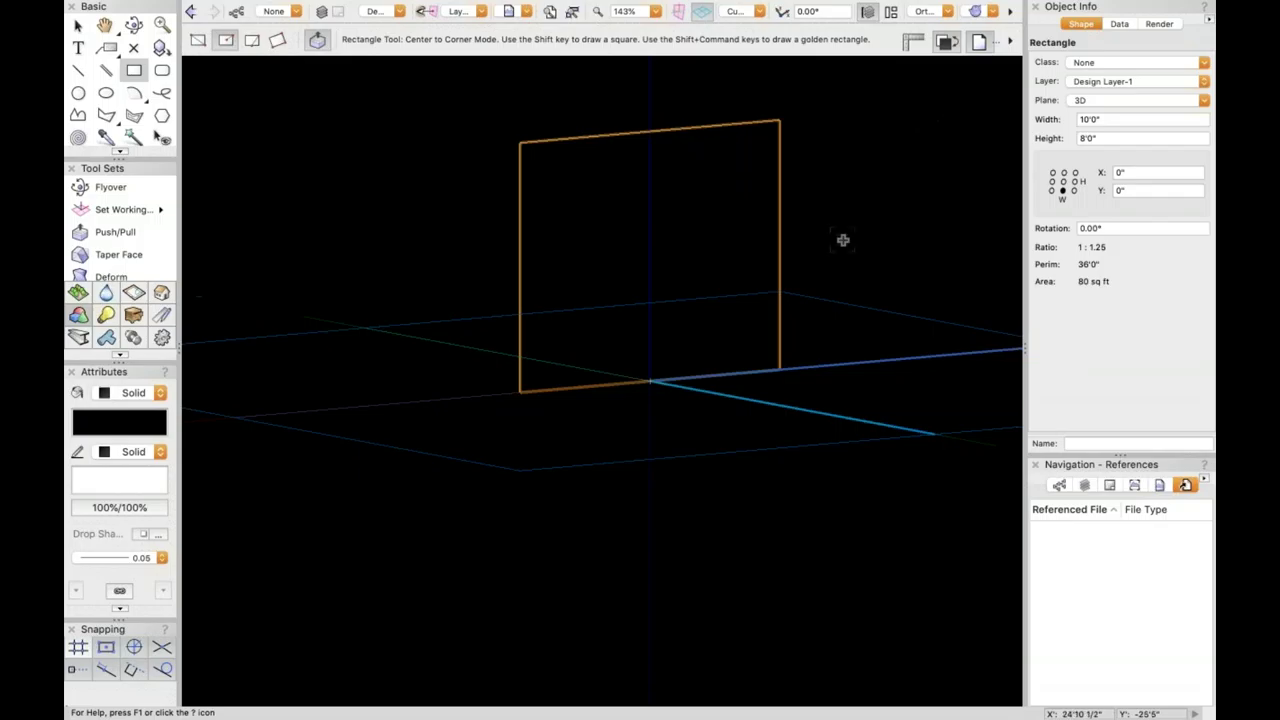
key("shift+c")
left_click_drag(836, 246, 834, 243)
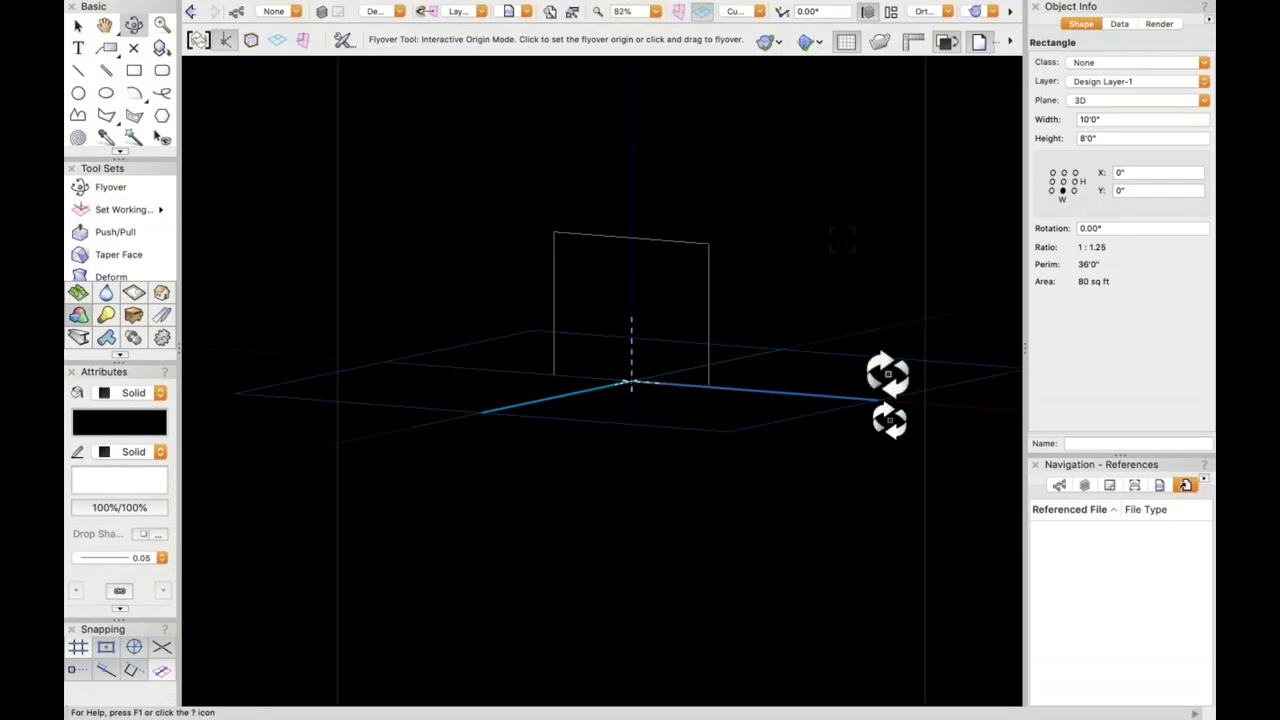
key("4")
key("shift+c")
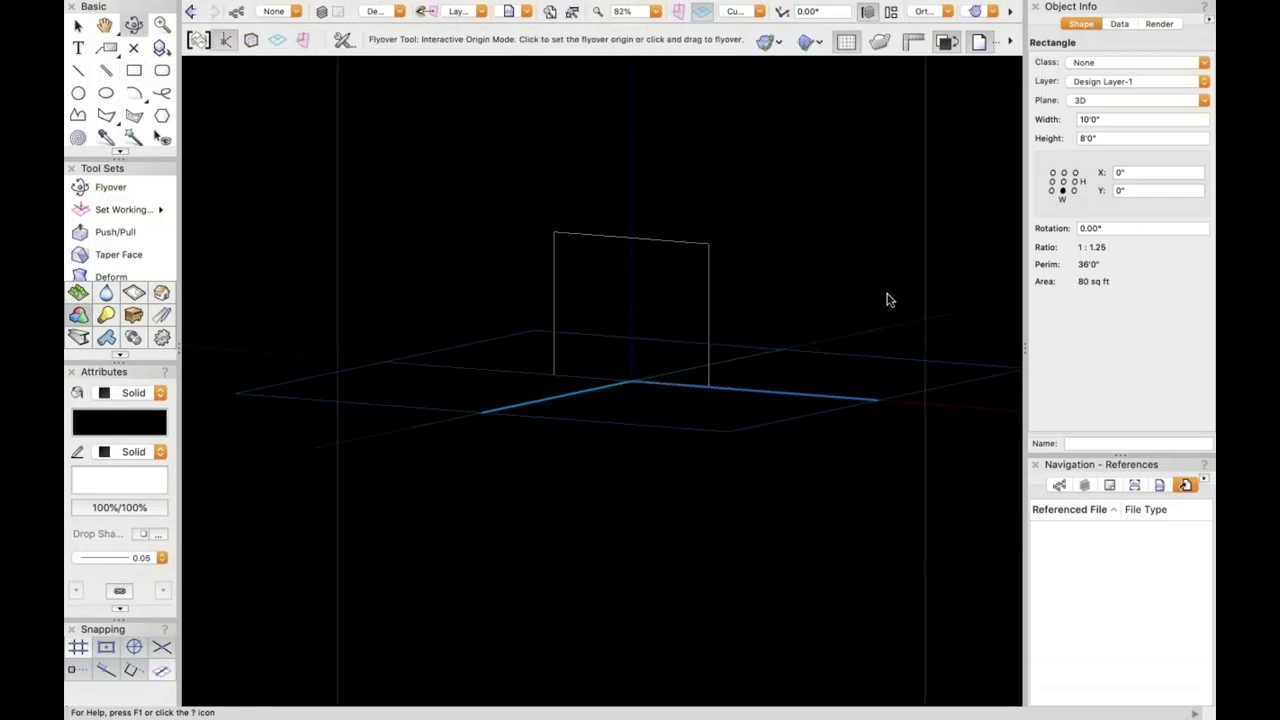
key("4")
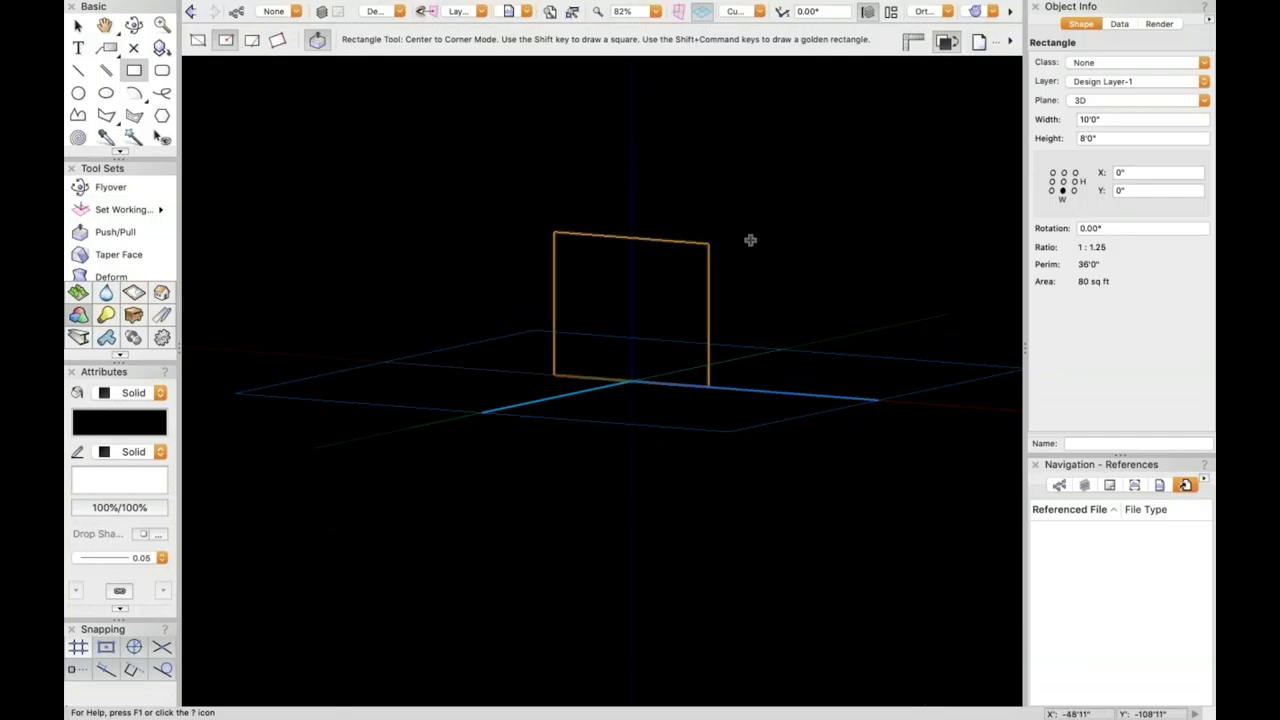
key("shift+c")
key("4")
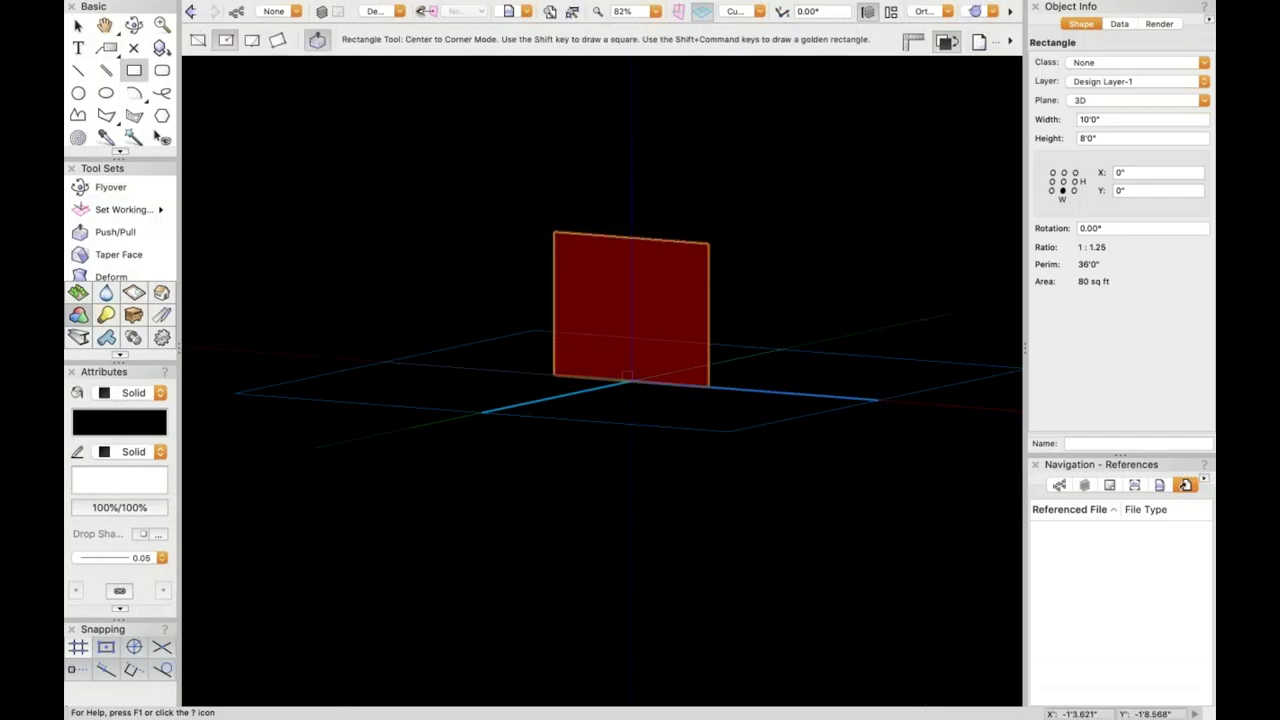
- Set the view to Front with the right half of the rectangle framed in the drawing area
key("super+4")
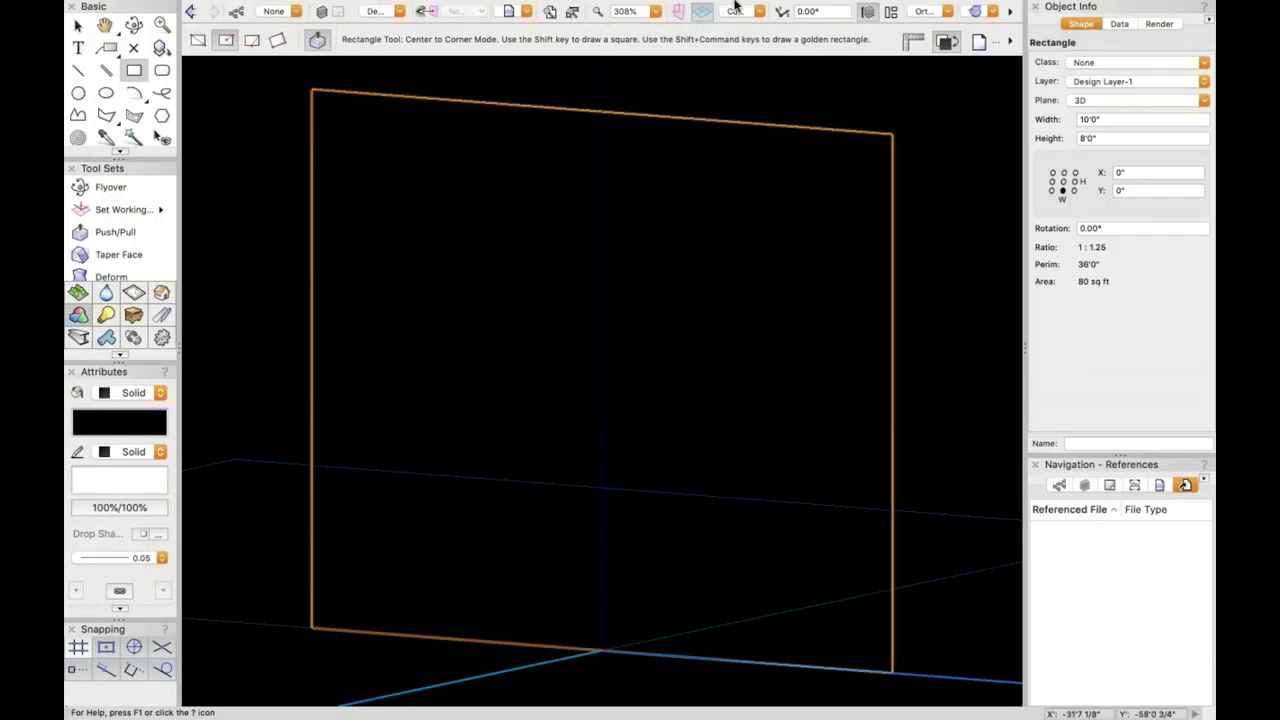
left_click(734, 11)
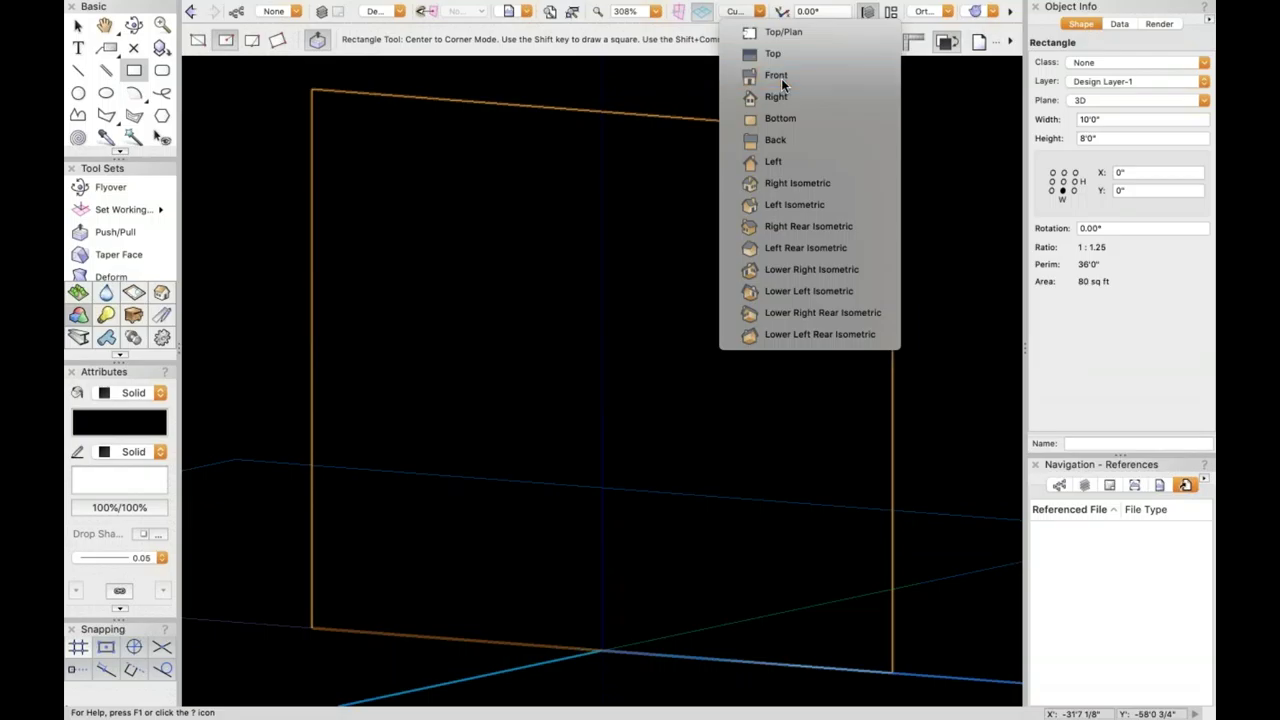
left_click(776, 75)
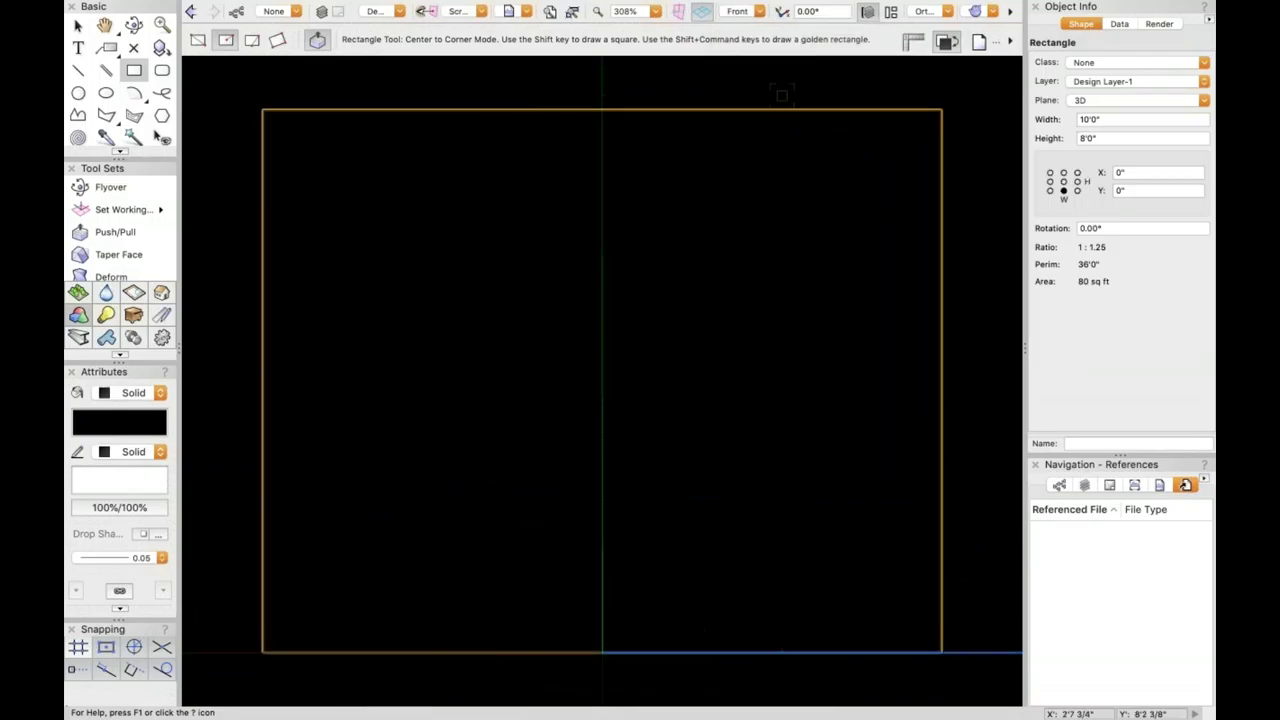
scroll(586, 406, "down", 2)
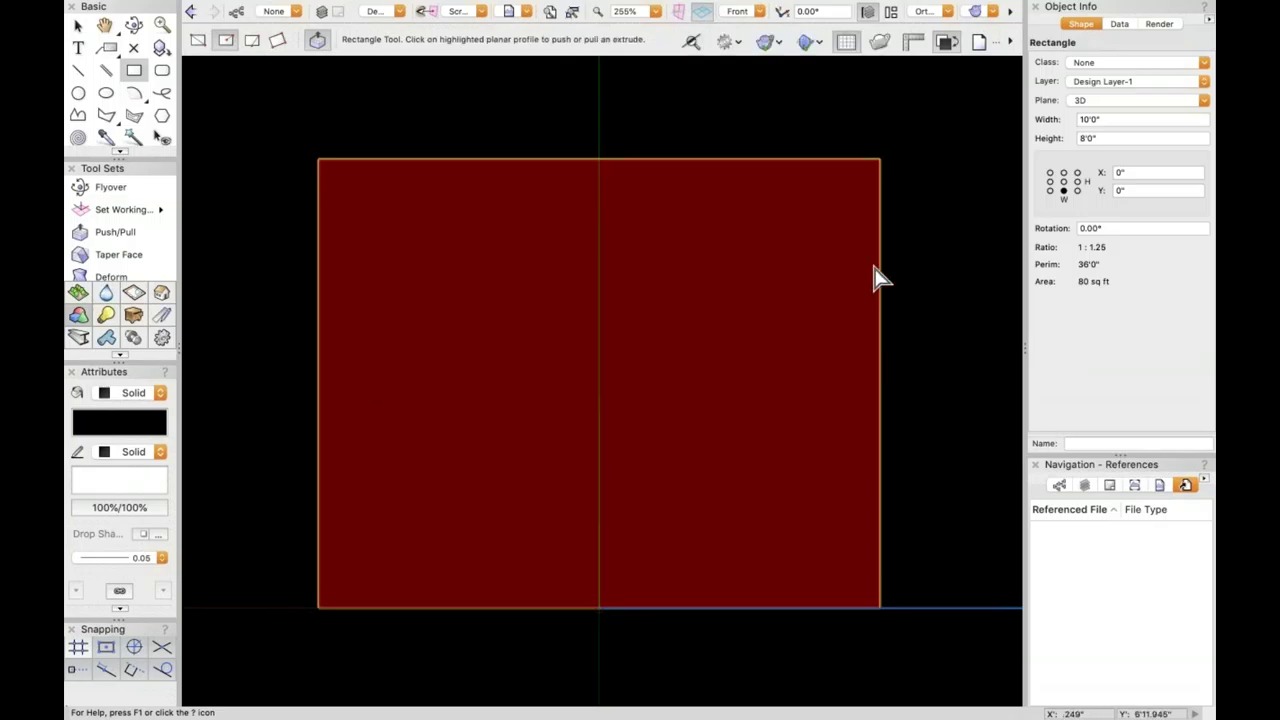
key("space")
left_click_drag(943, 217, 756, 264)
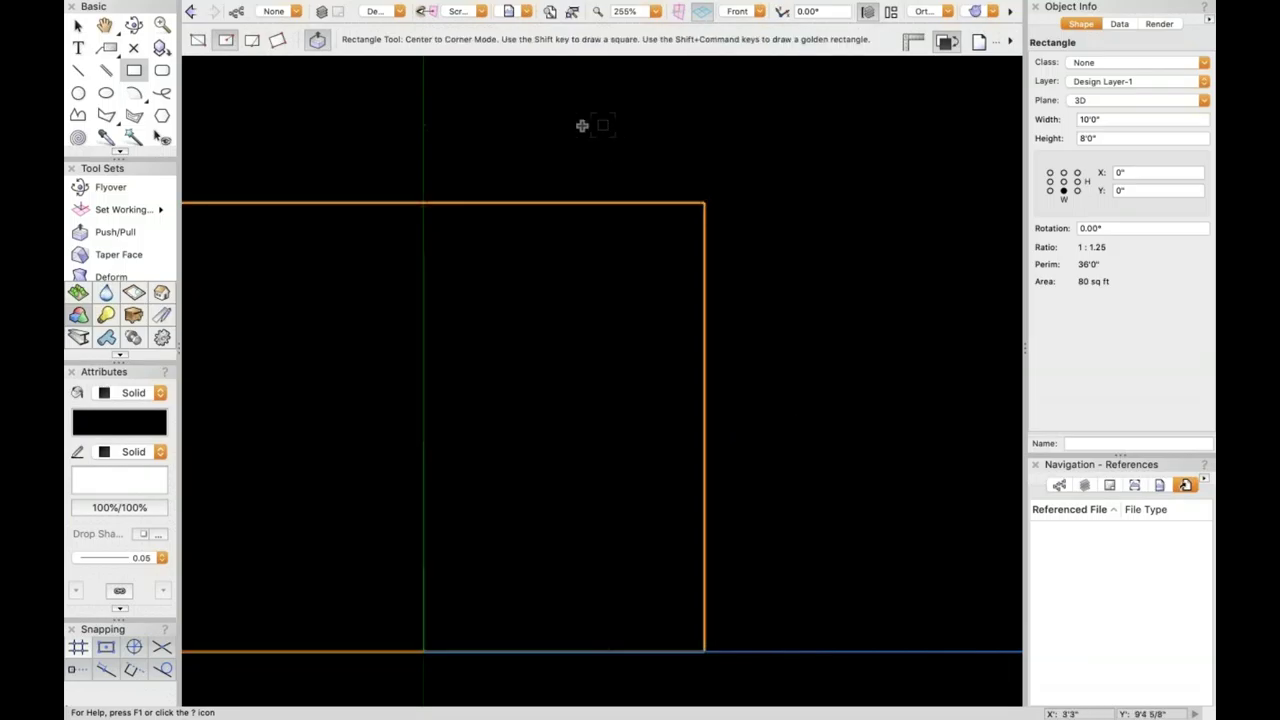
- Draw an open polygon from the rectangle's top midpoint to its top-right corner and 4' down to the right edge's midpoint
left_click(99, 116)
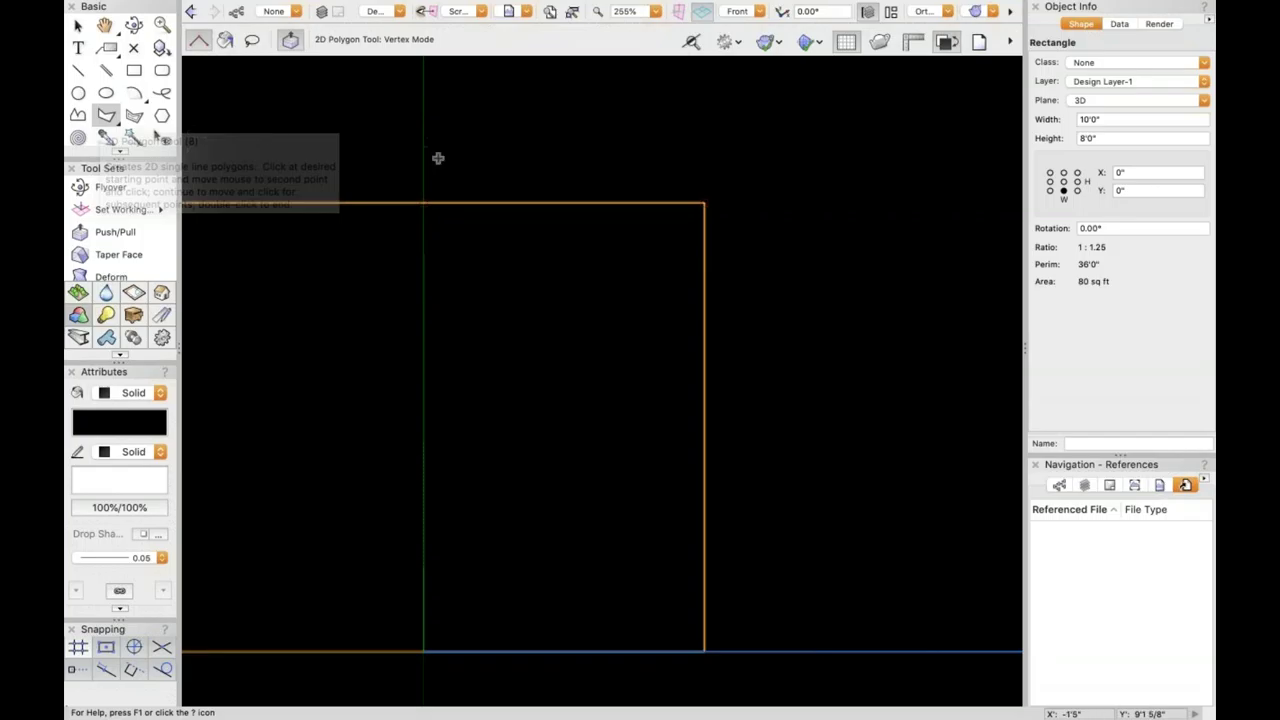
left_click(423, 200)
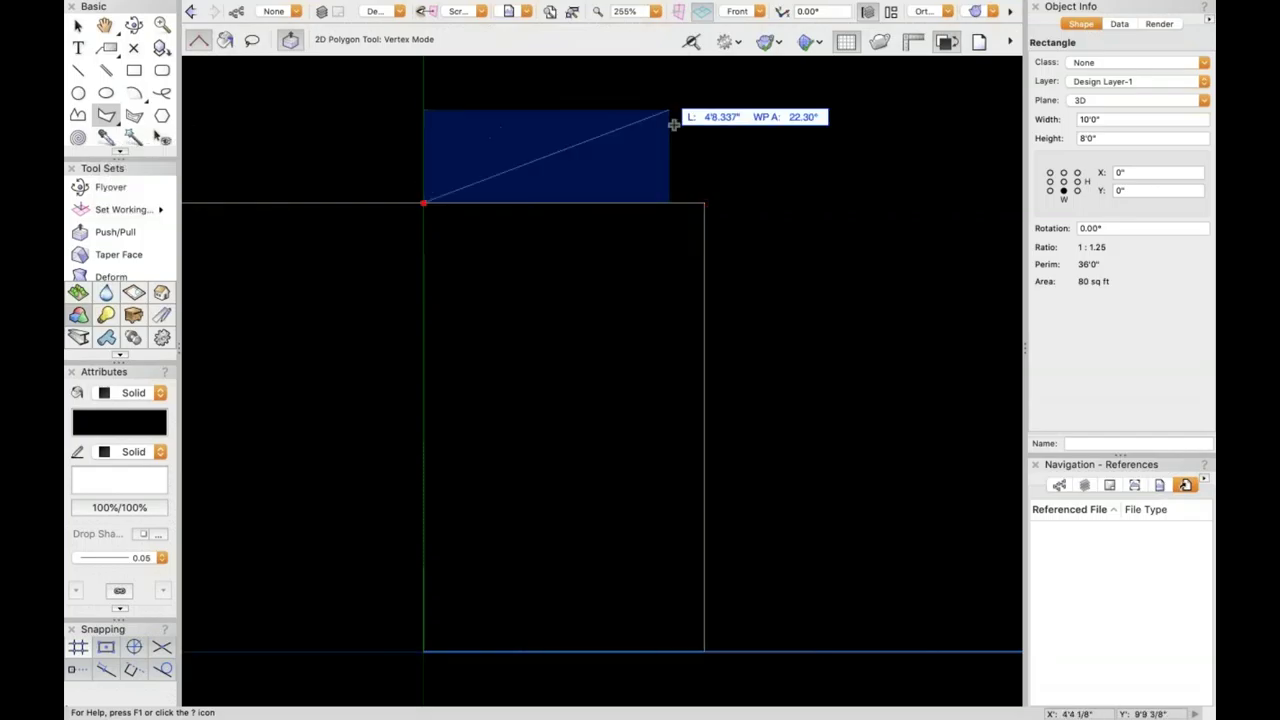
left_click(705, 203)
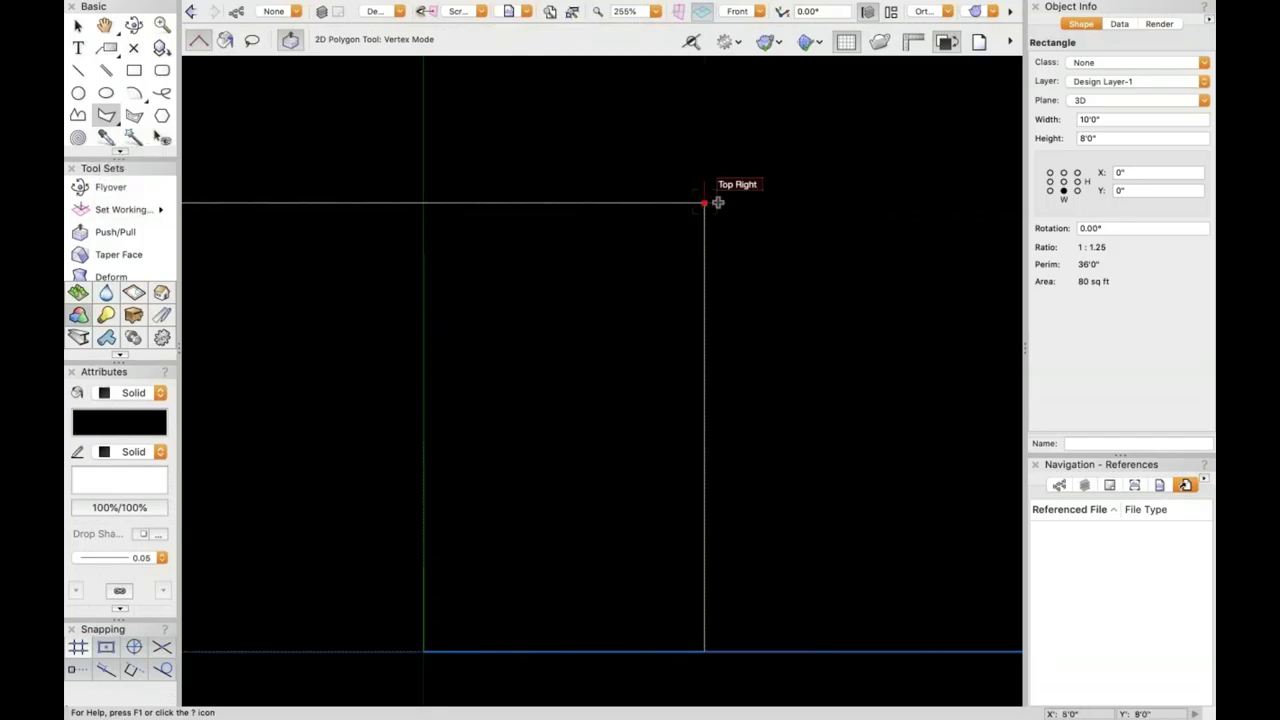
double_click(705, 430)
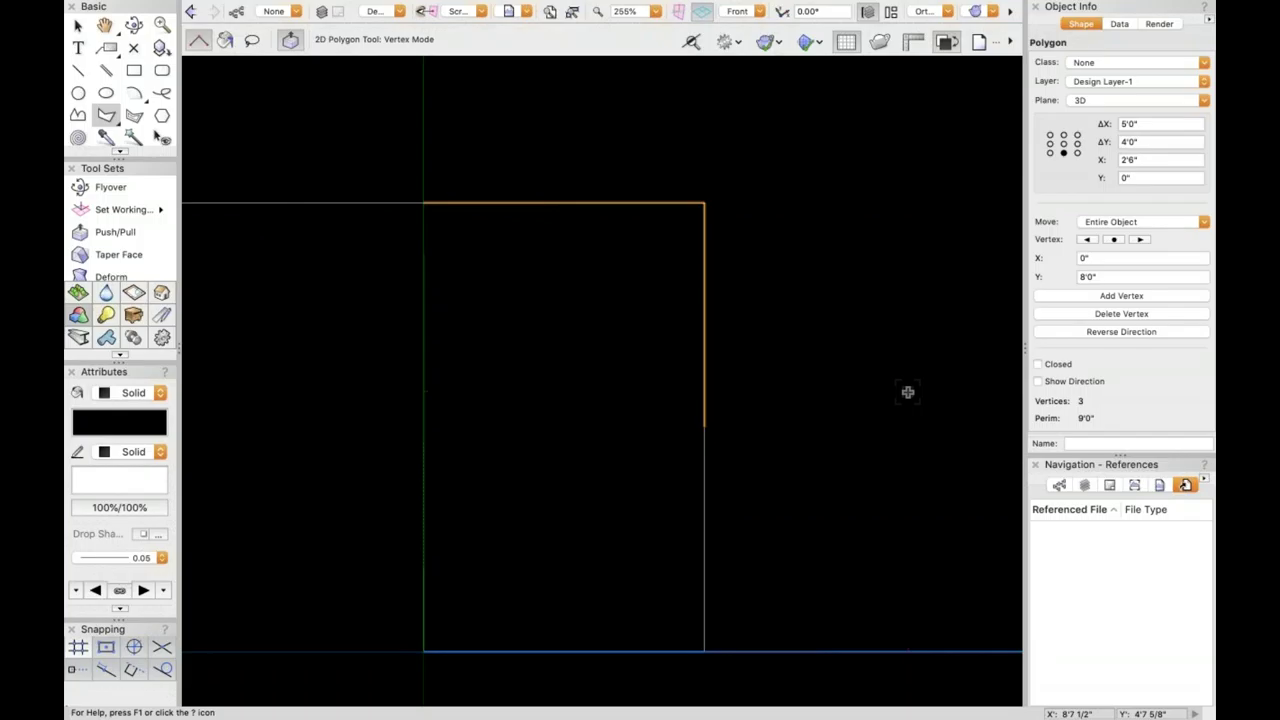
- Offset a duplicate of the open polygon 2'0" outward with the Offset tool, keeping Close Open Curves on to form a closed L shape
scroll(123, 88, "down", 2)
scroll(121, 92, "down", 2)
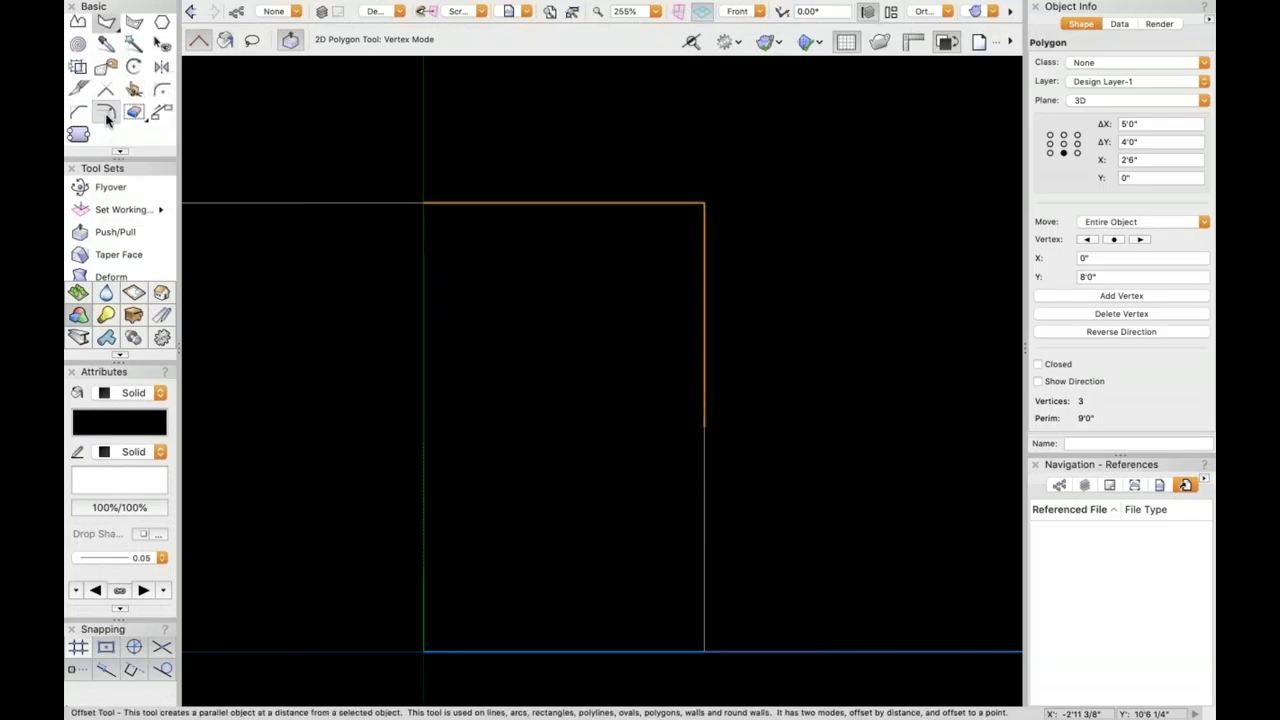
left_click(107, 116)
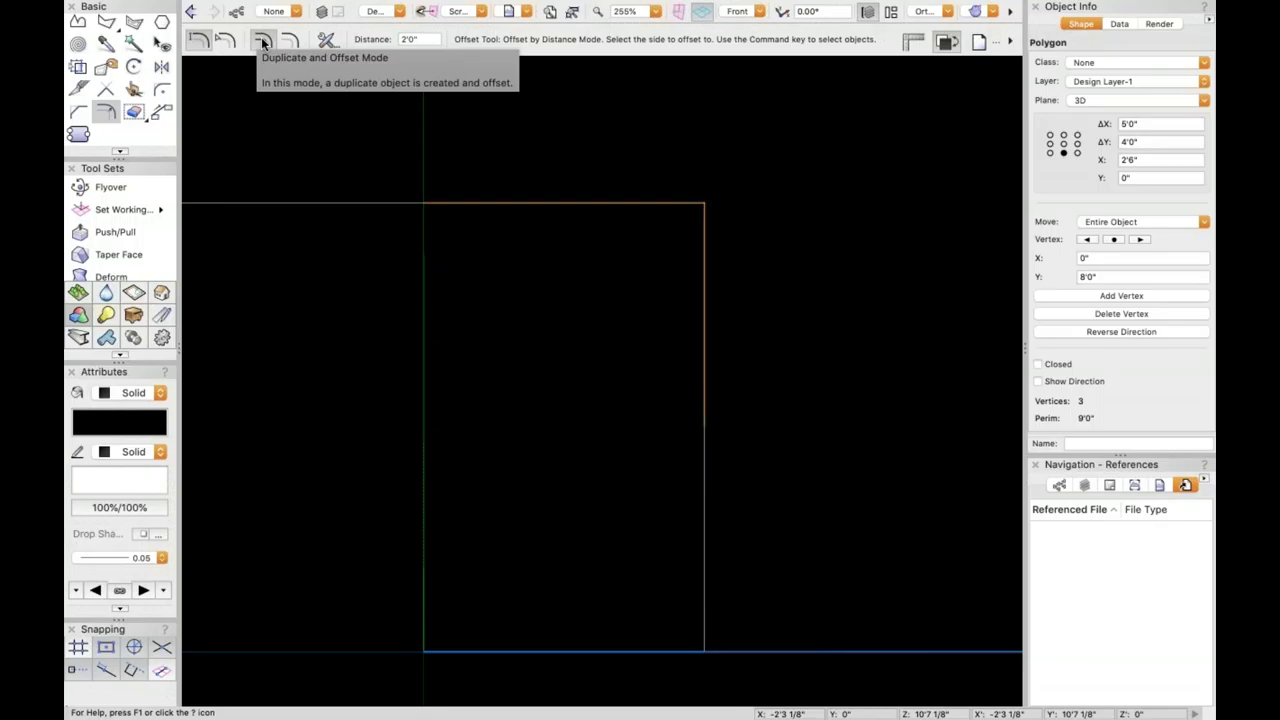
left_click(324, 44)
left_click(577, 388)
left_click(577, 388)
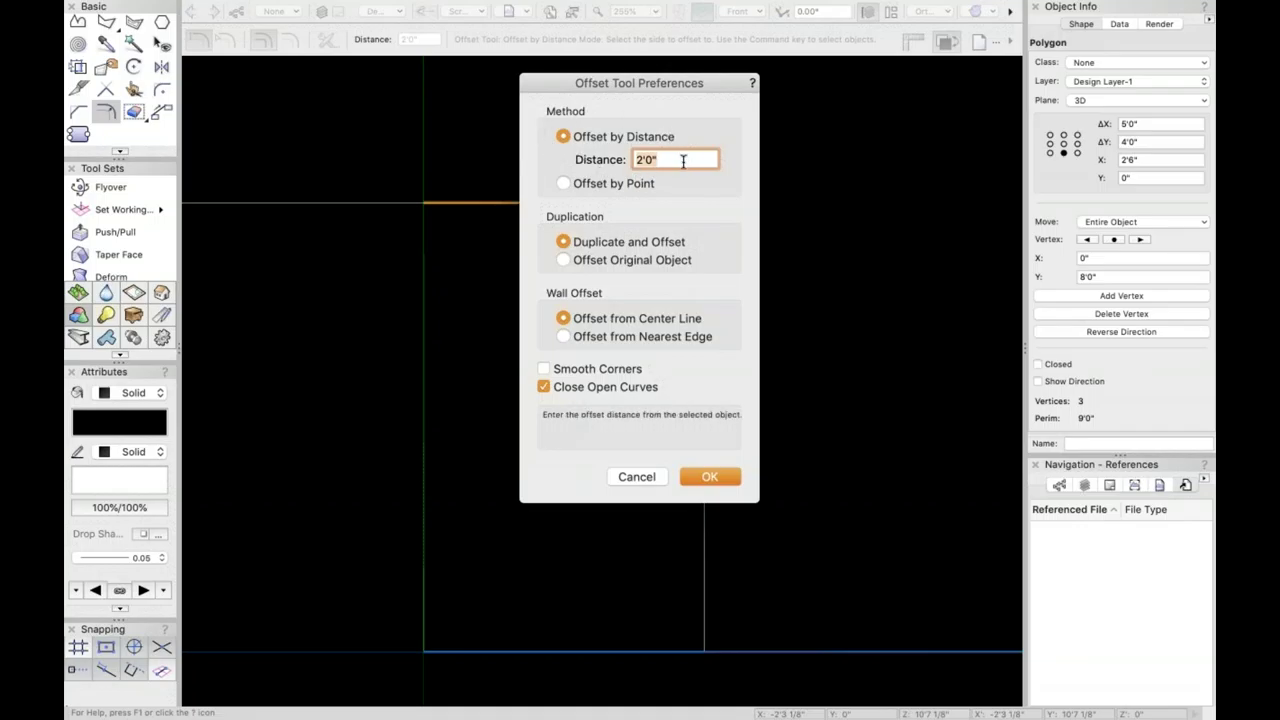
left_click(711, 477)
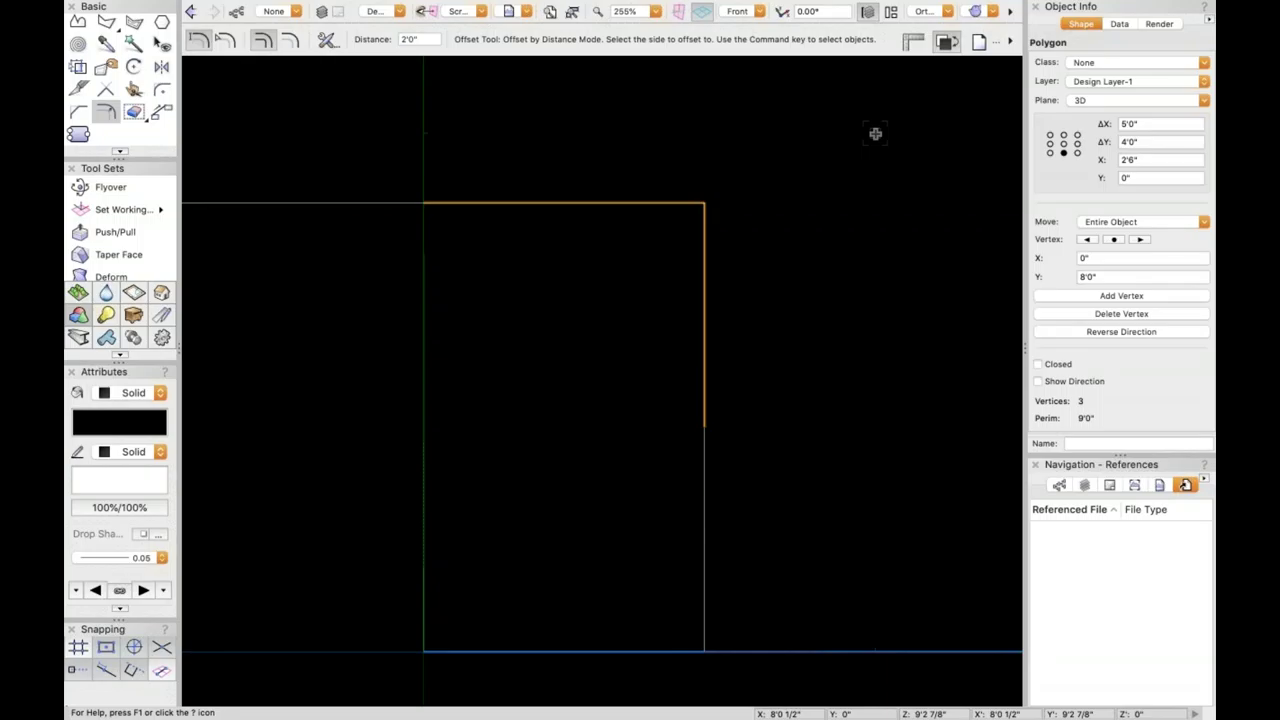
left_click(816, 116)
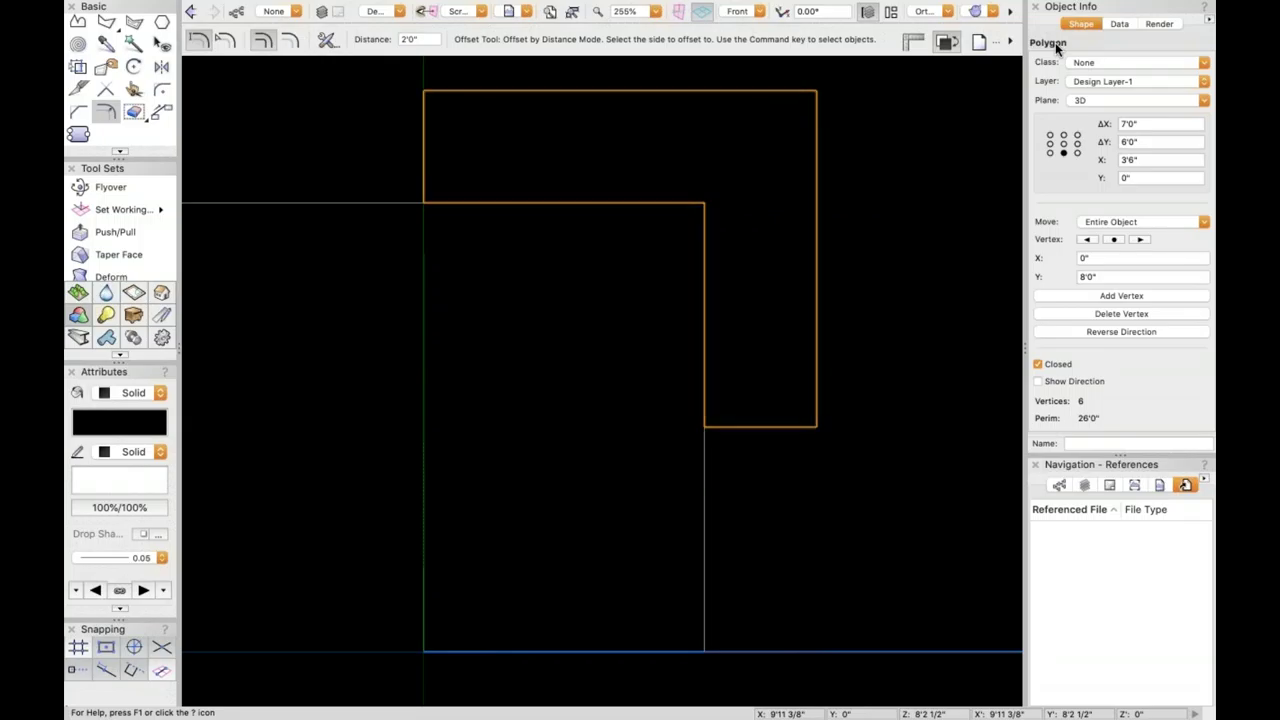
- Create a symbol named Template-1 from the L-shaped polygon, inserted at the midpoint of its left end edge and stored in Dragon-1.vwx
left_click(346, 10)
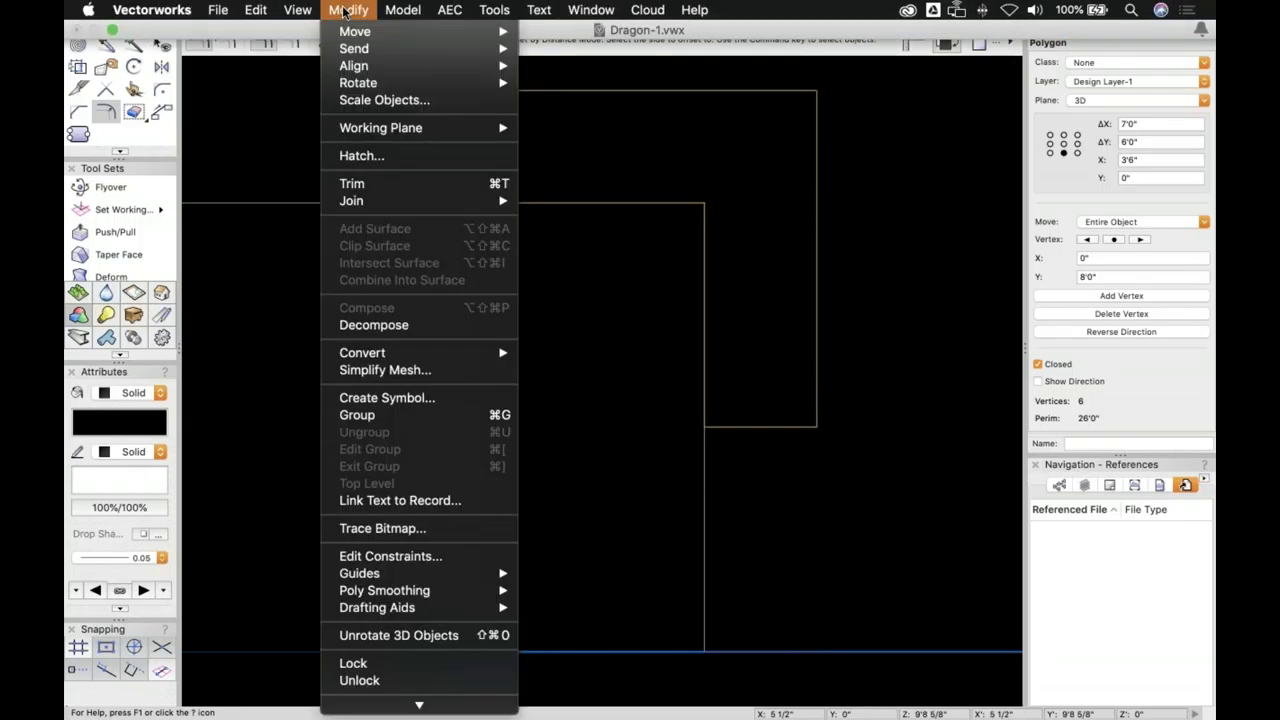
left_click(383, 398)
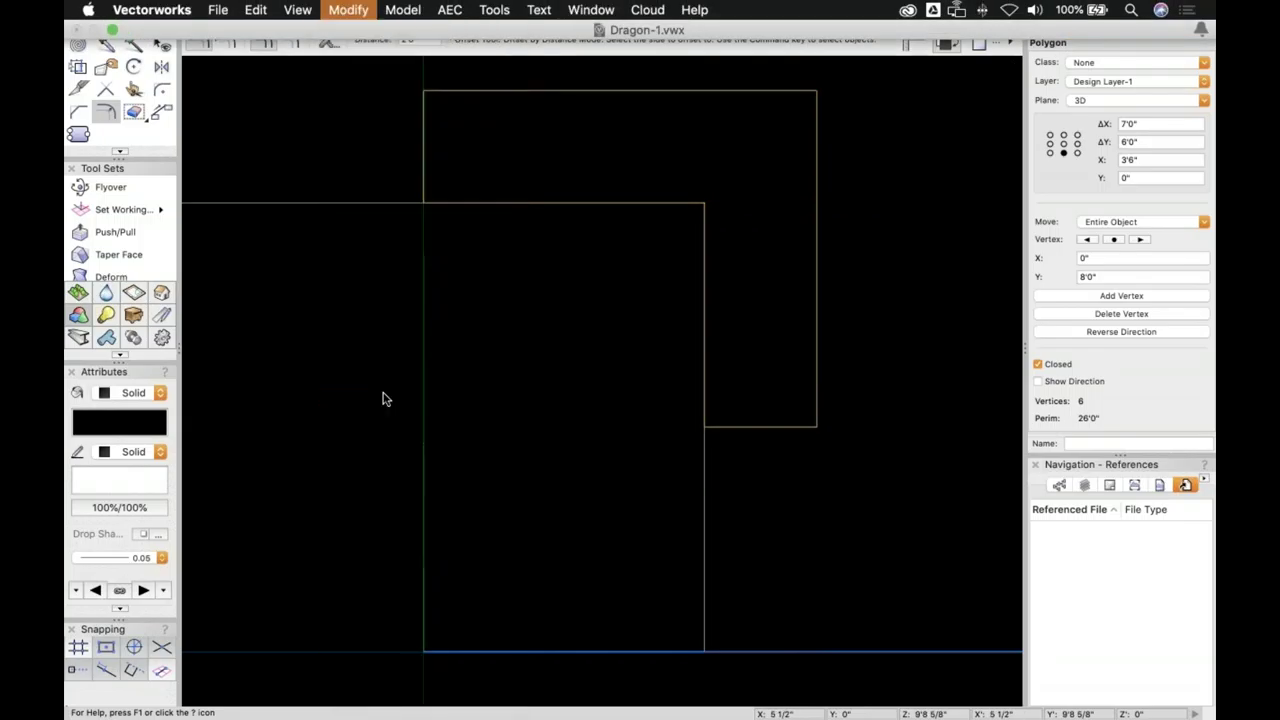
key("Right")
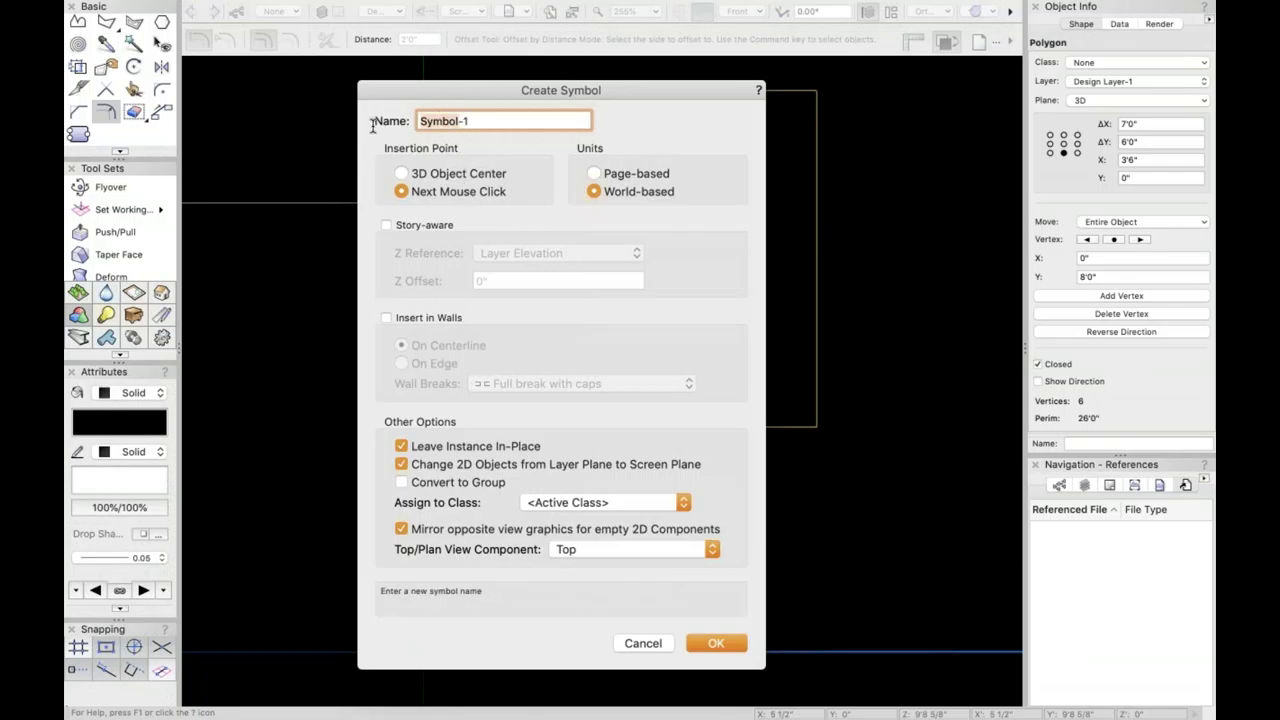
key("alt+BackSpace")
type("Template")
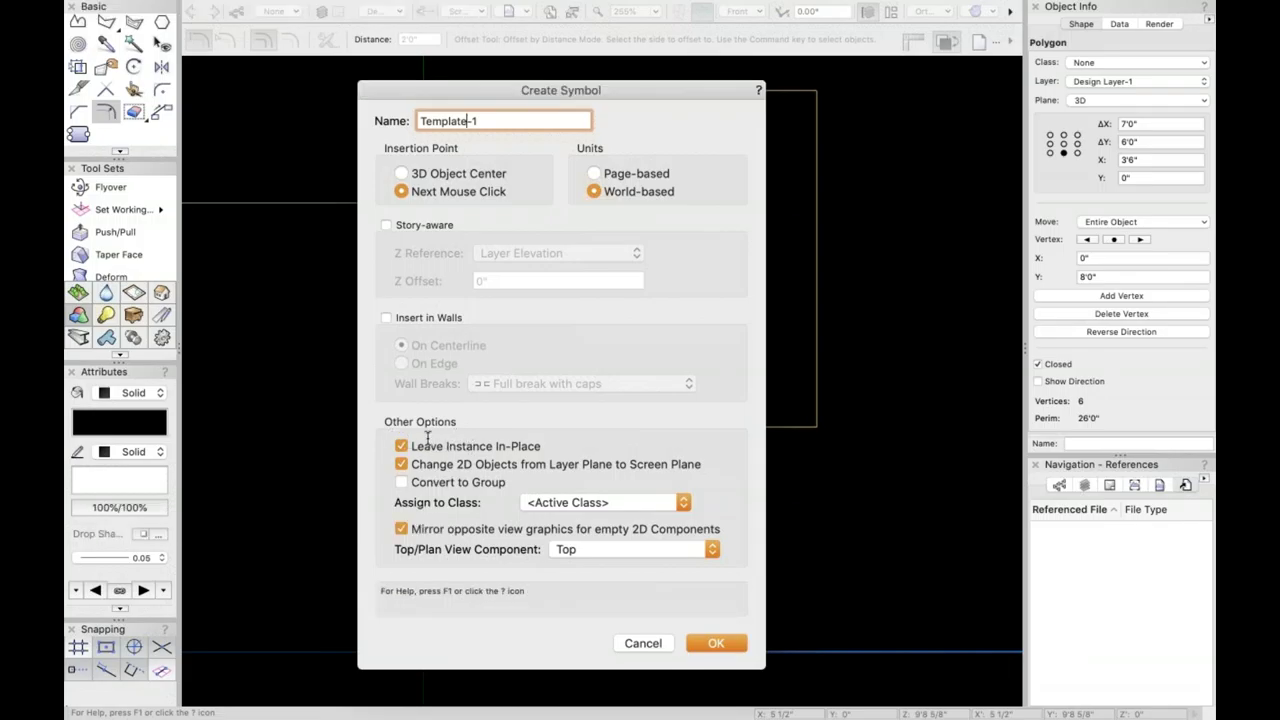
left_click(728, 641)
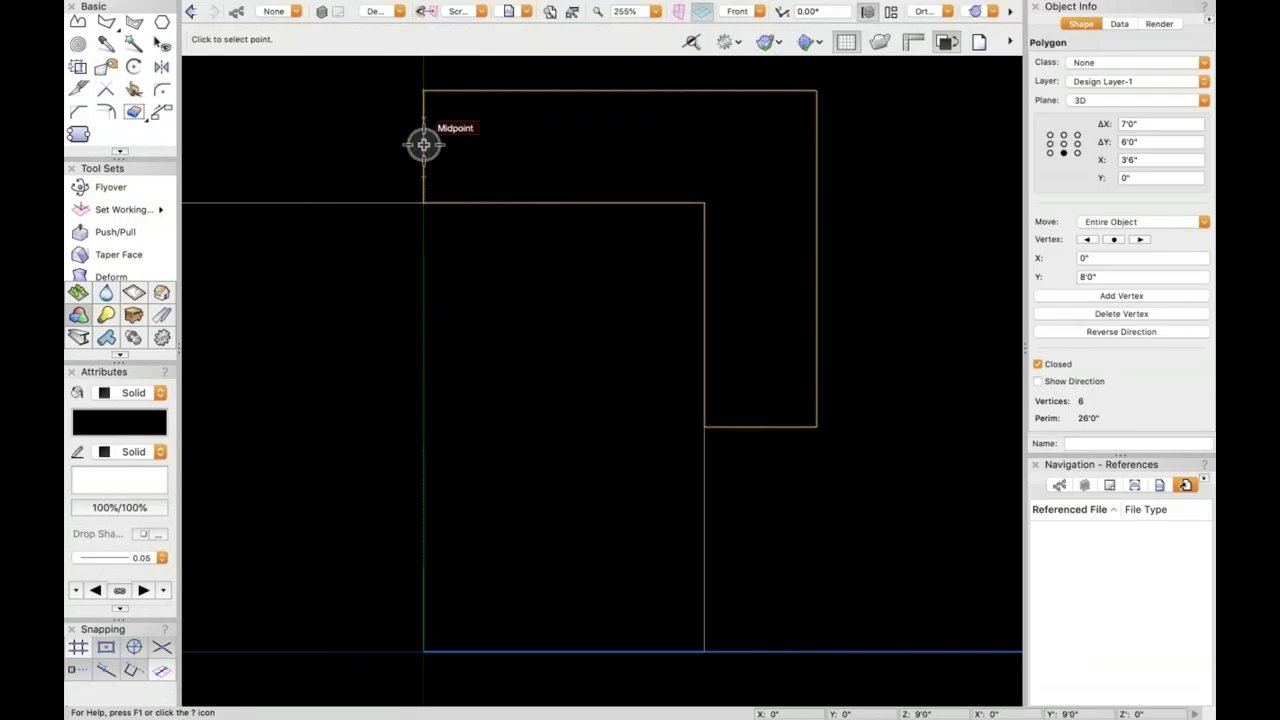
key("super+k")
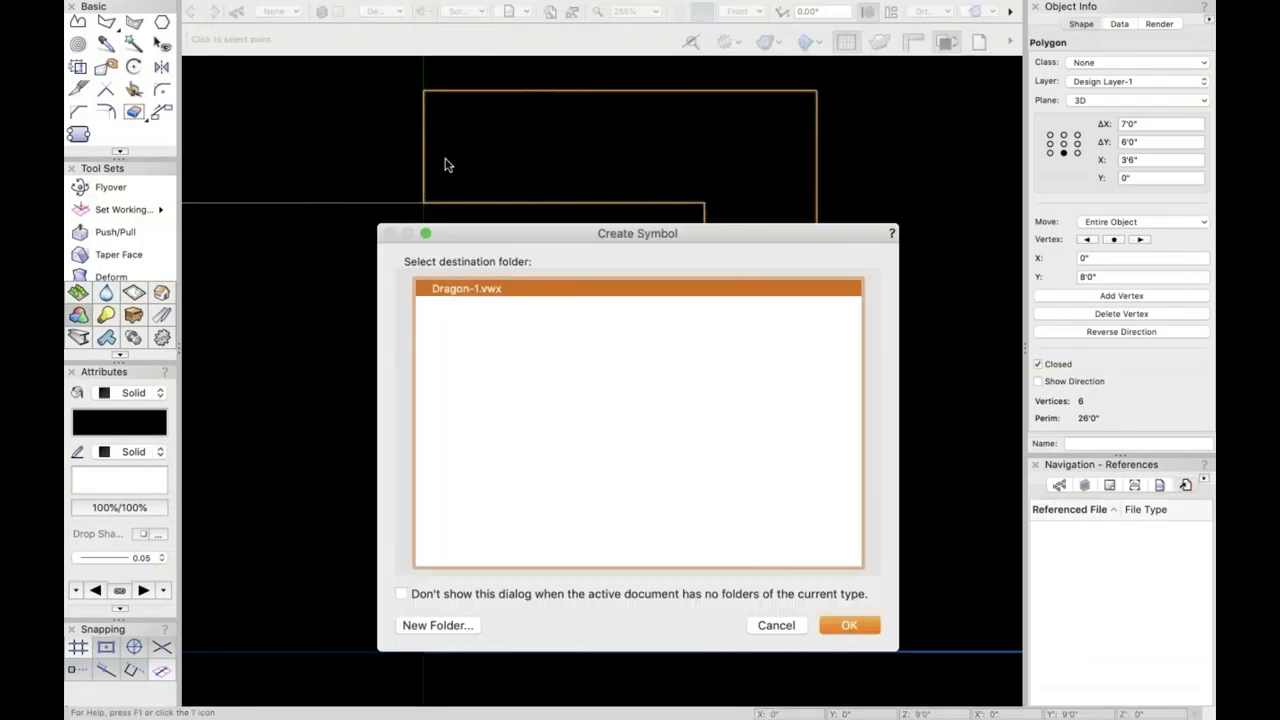
left_click(840, 624)
- Mirror a duplicate of the Template-1 symbol downward across the horizontal line along its lower end edge
scroll(700, 421, "down", 4)
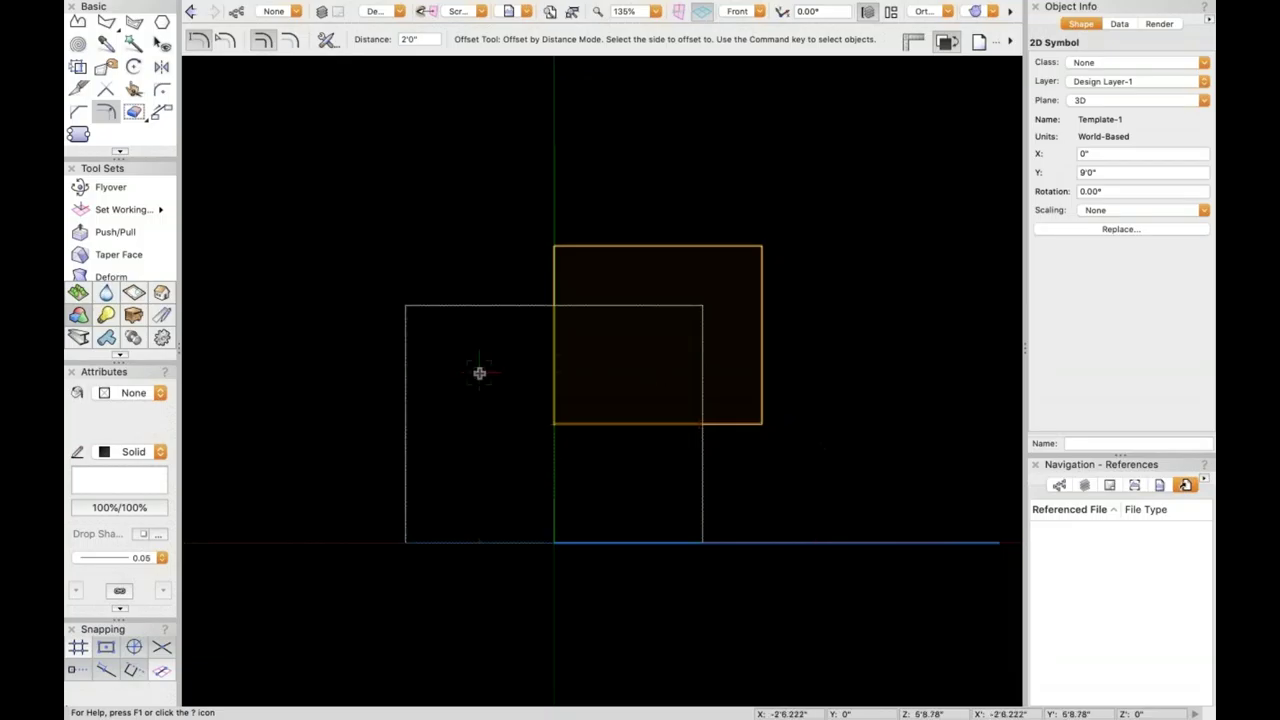
middle_click_drag(820, 411, 748, 395)
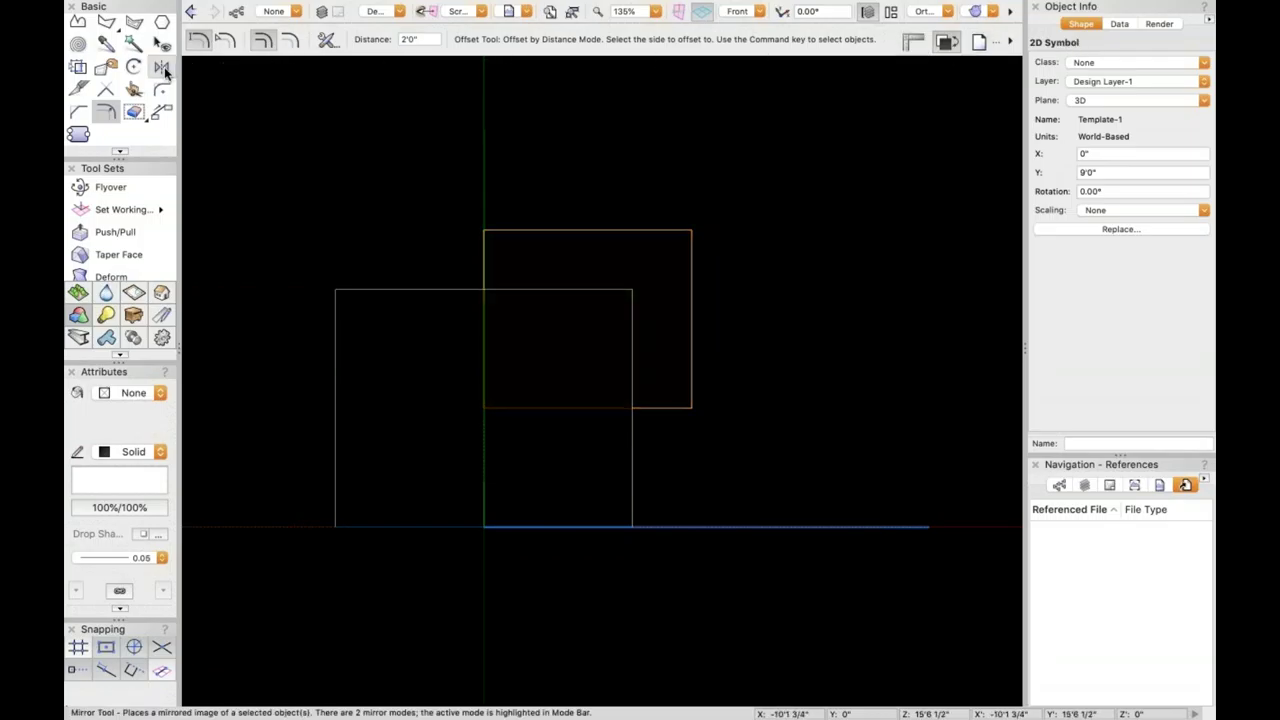
scroll(162, 40, "up", 3)
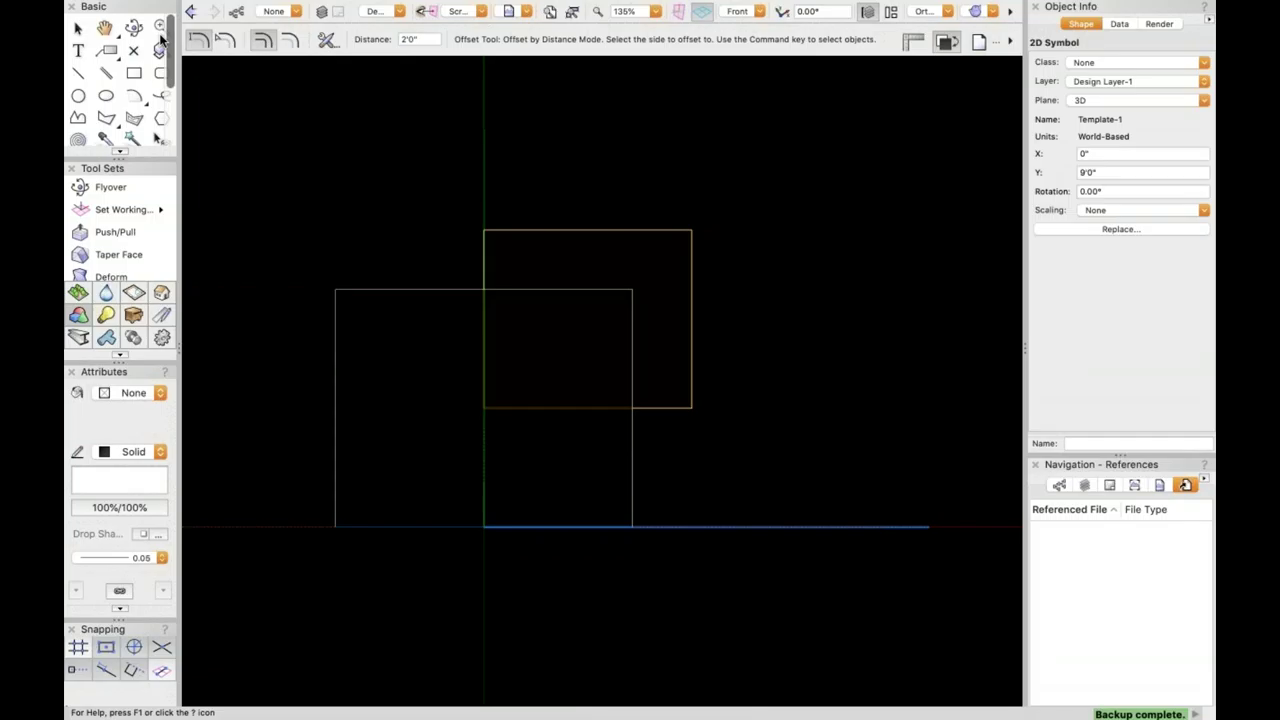
scroll(160, 60, "down", 3)
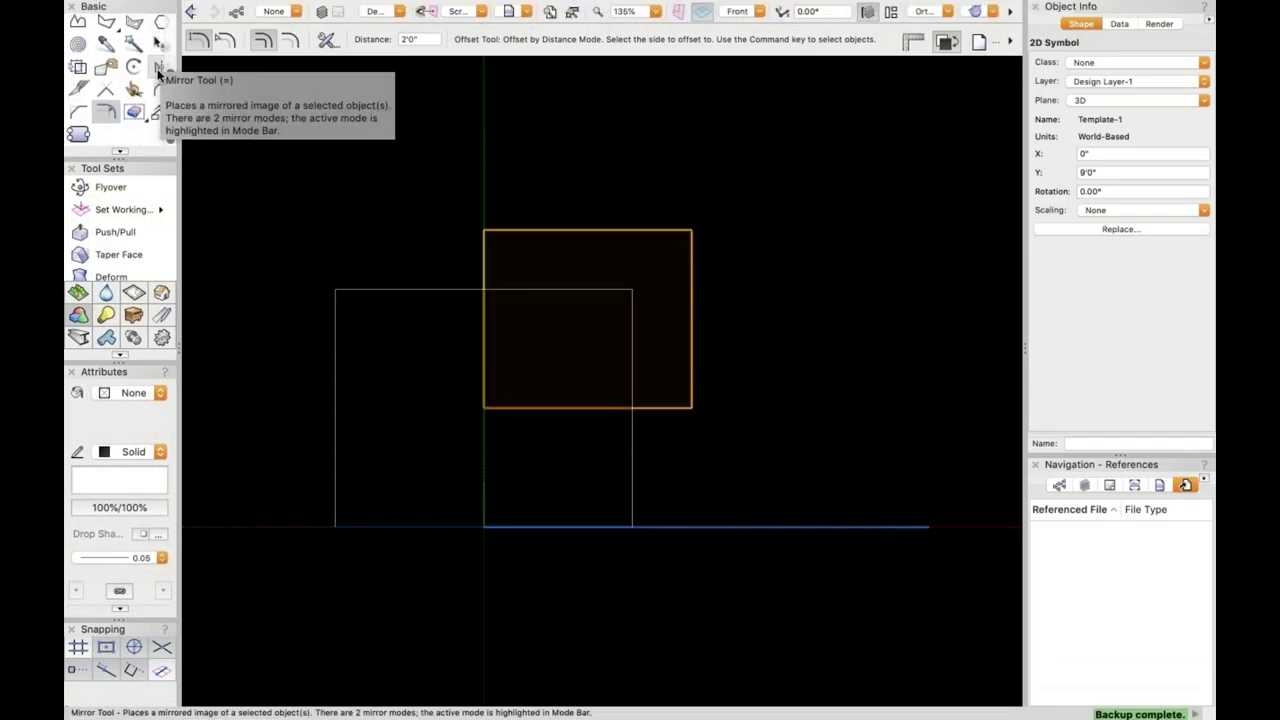
left_click(158, 70)
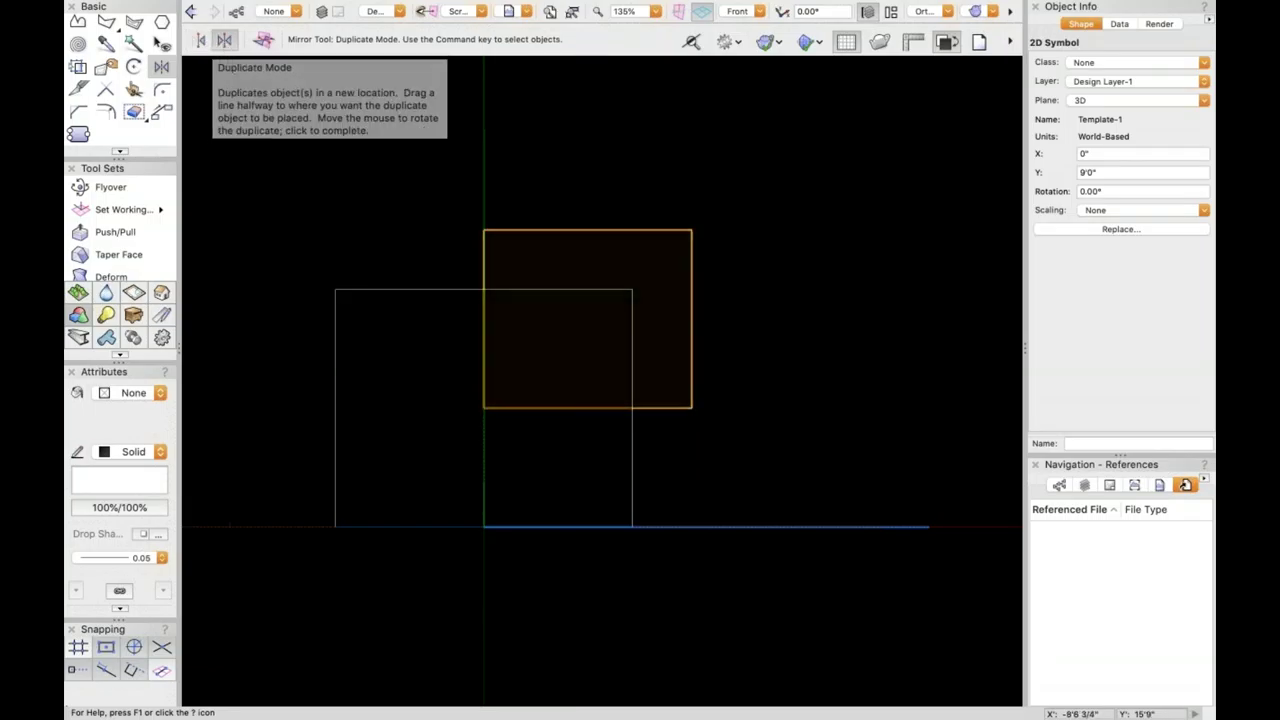
left_click(632, 409)
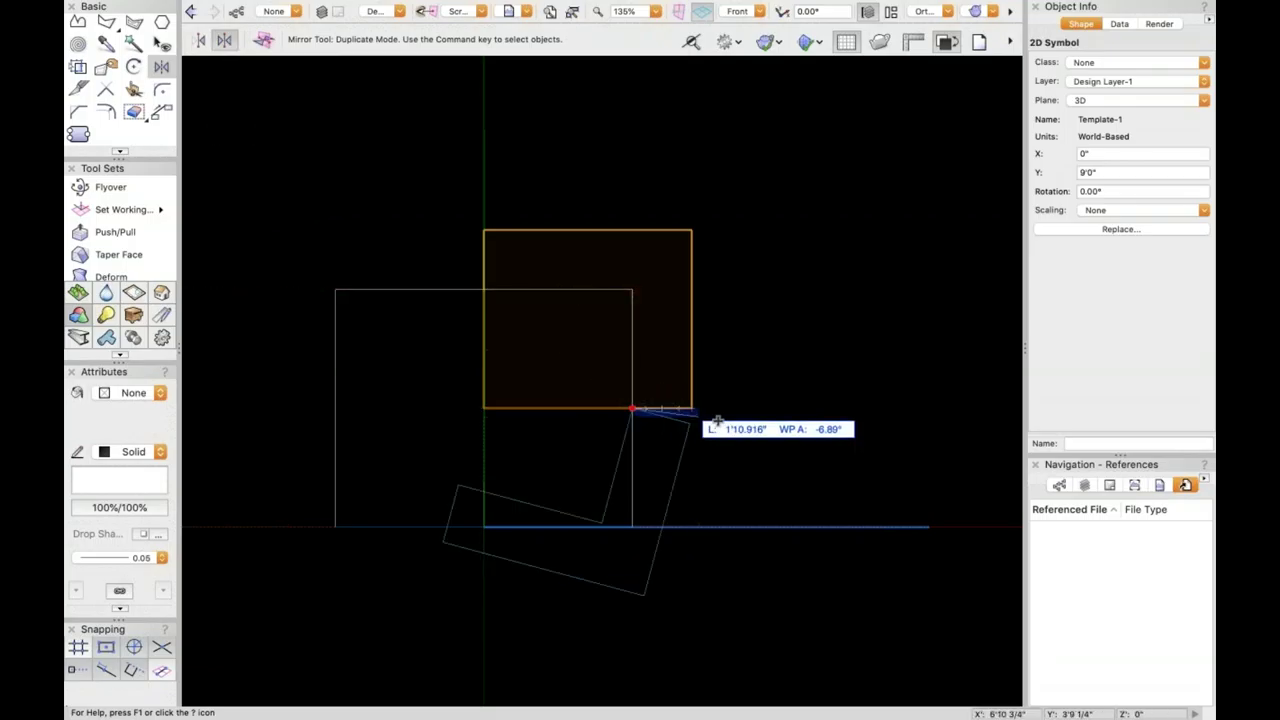
left_click(770, 401)
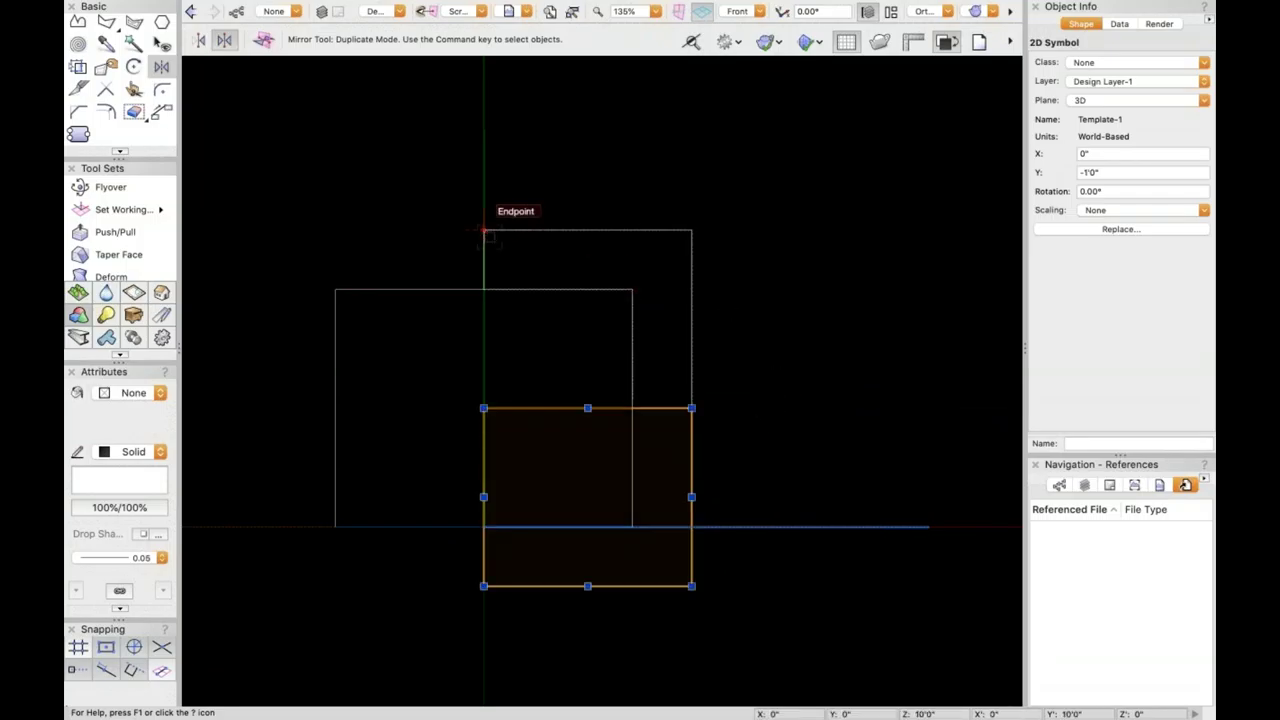
- Select the original upper symbol and mirror a duplicate of it to the left across the rectangle's vertical centre line
key("x")
key("x")
left_click(543, 232)
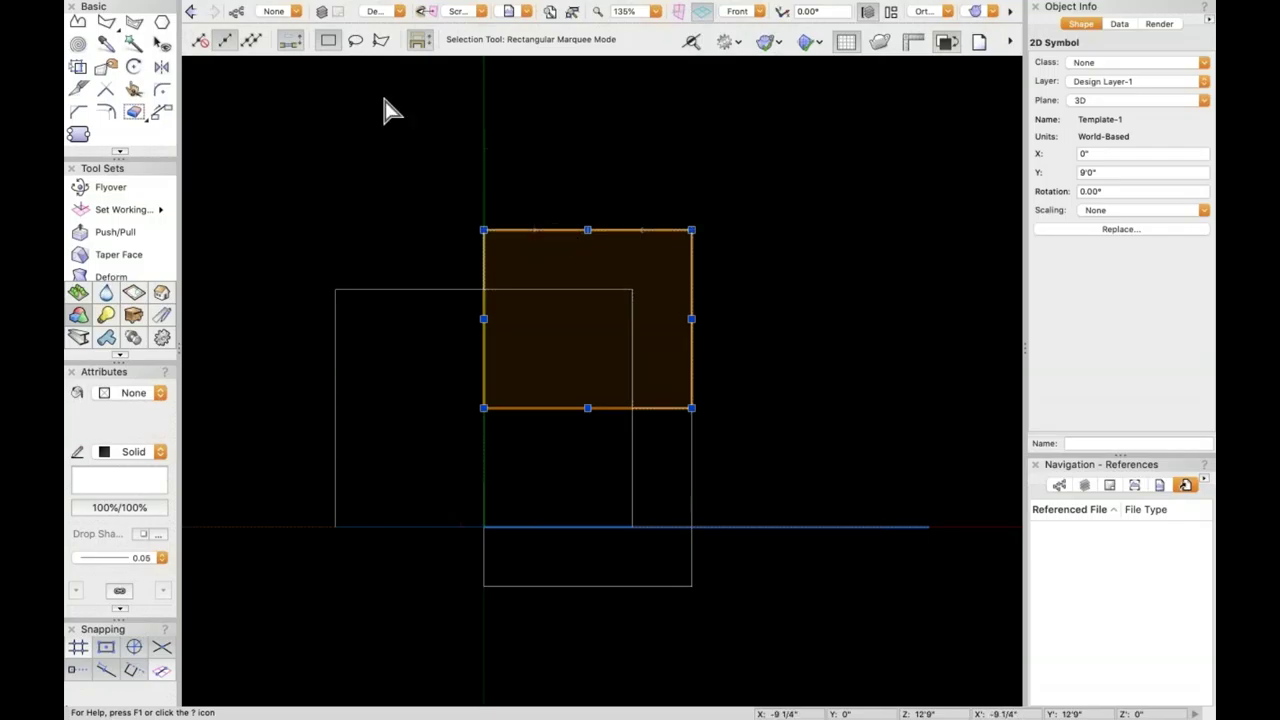
left_click(161, 67)
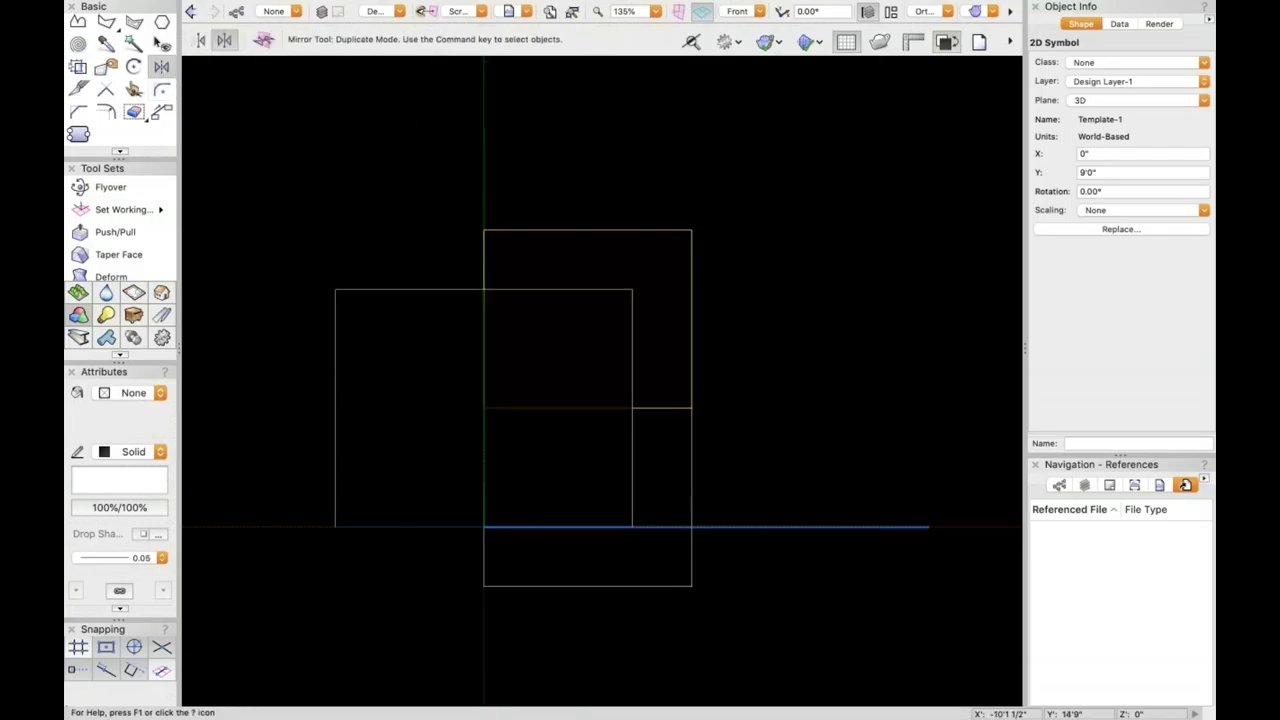
left_click(483, 230)
left_click(480, 389)
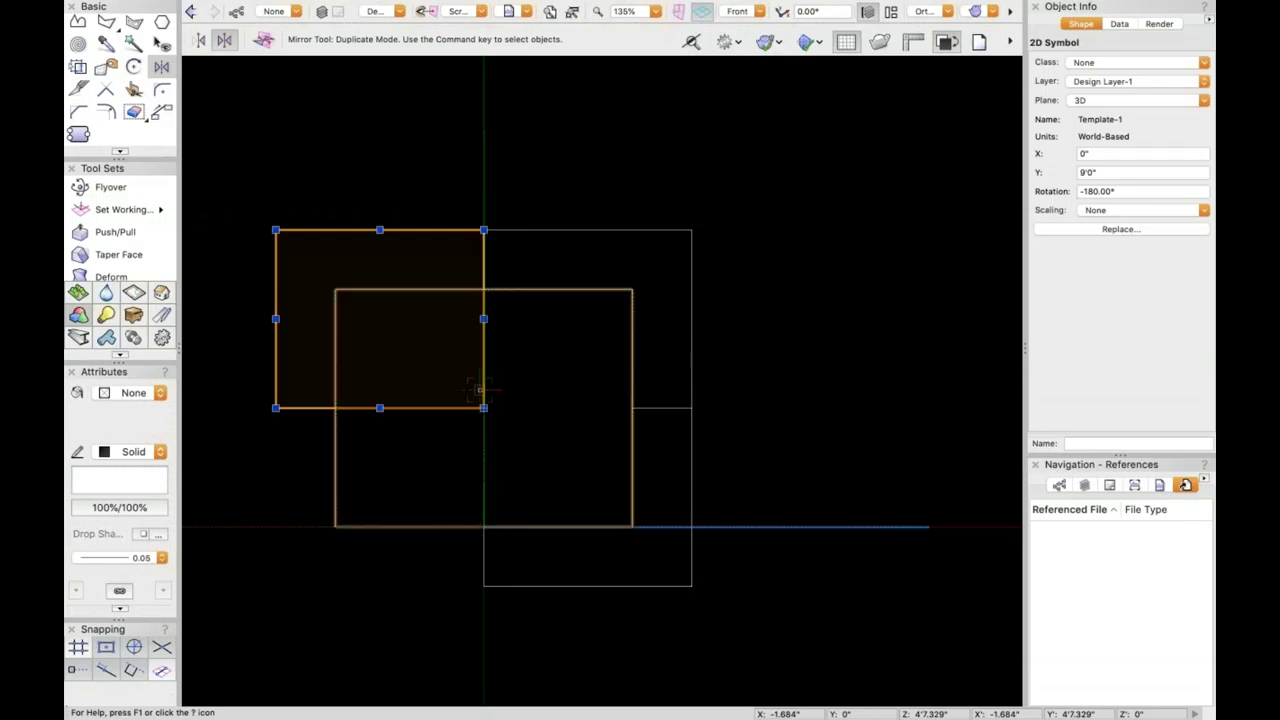
- Flip the lower symbol without duplicating it, using the Mirror tool's Standard Mode across a vertical axis through its top edge's midpoint
key("x")
left_click(666, 466)
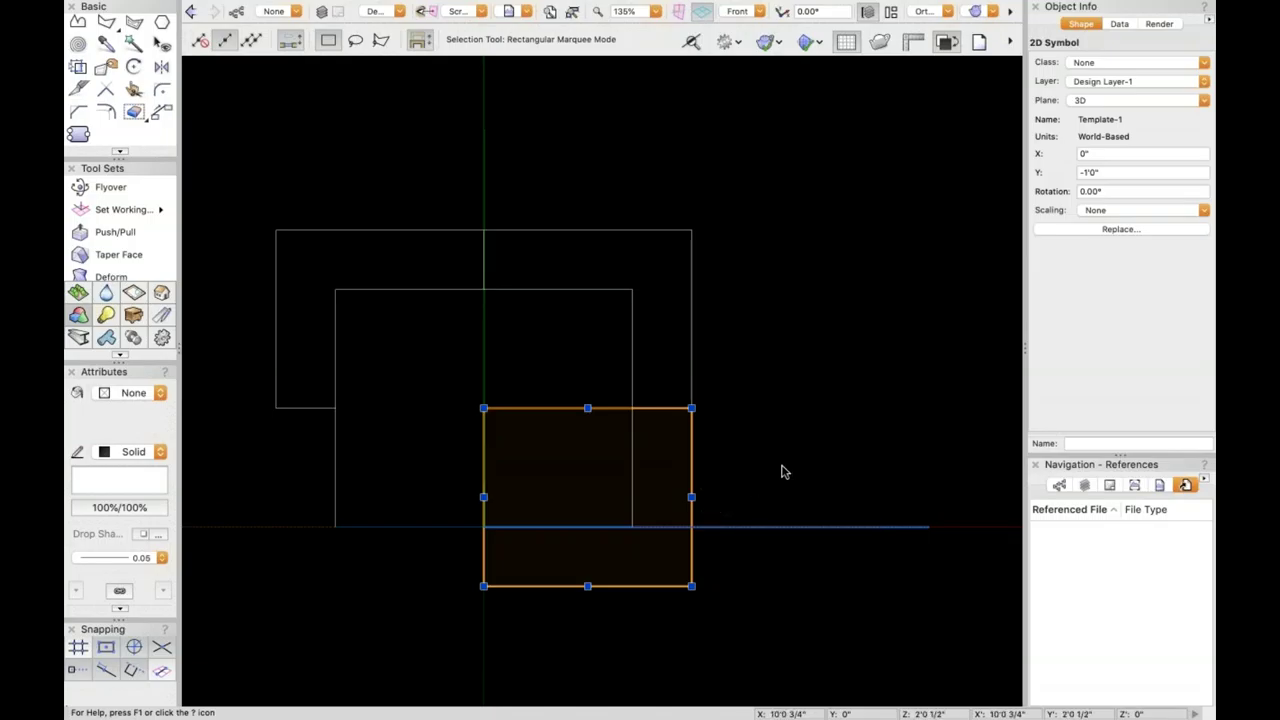
left_click(703, 486)
left_click(679, 505)
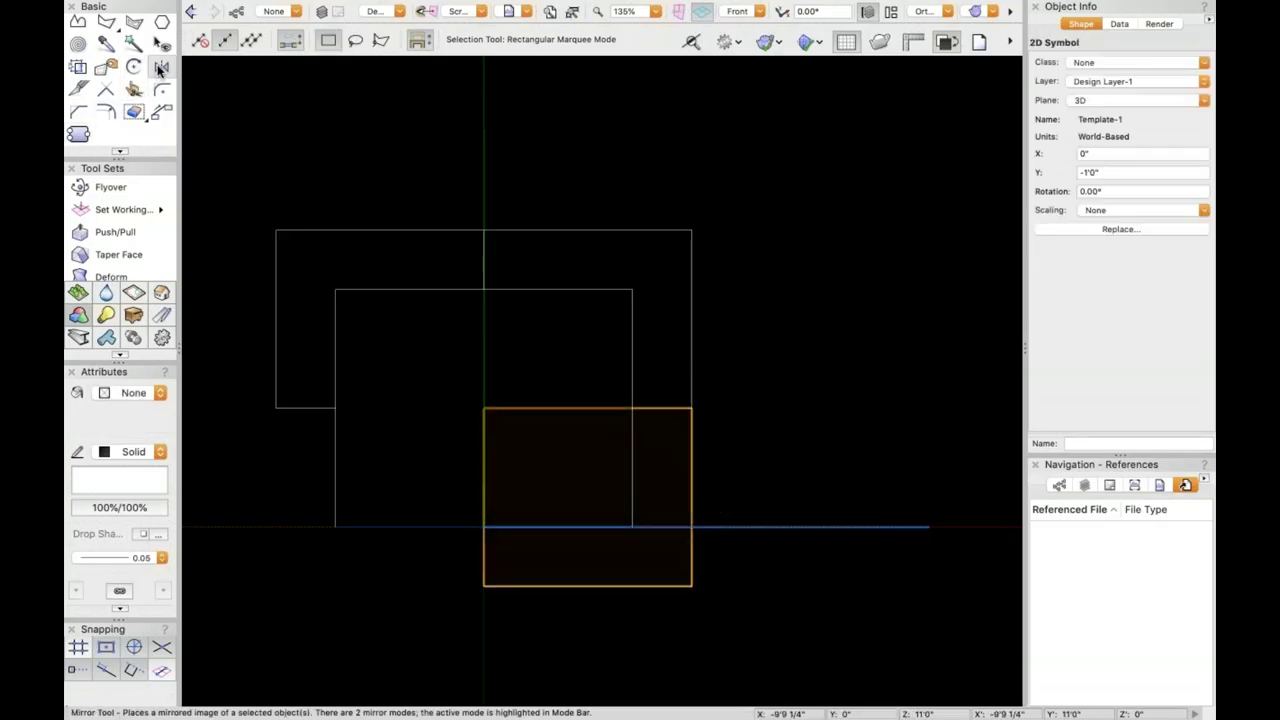
left_click(158, 67)
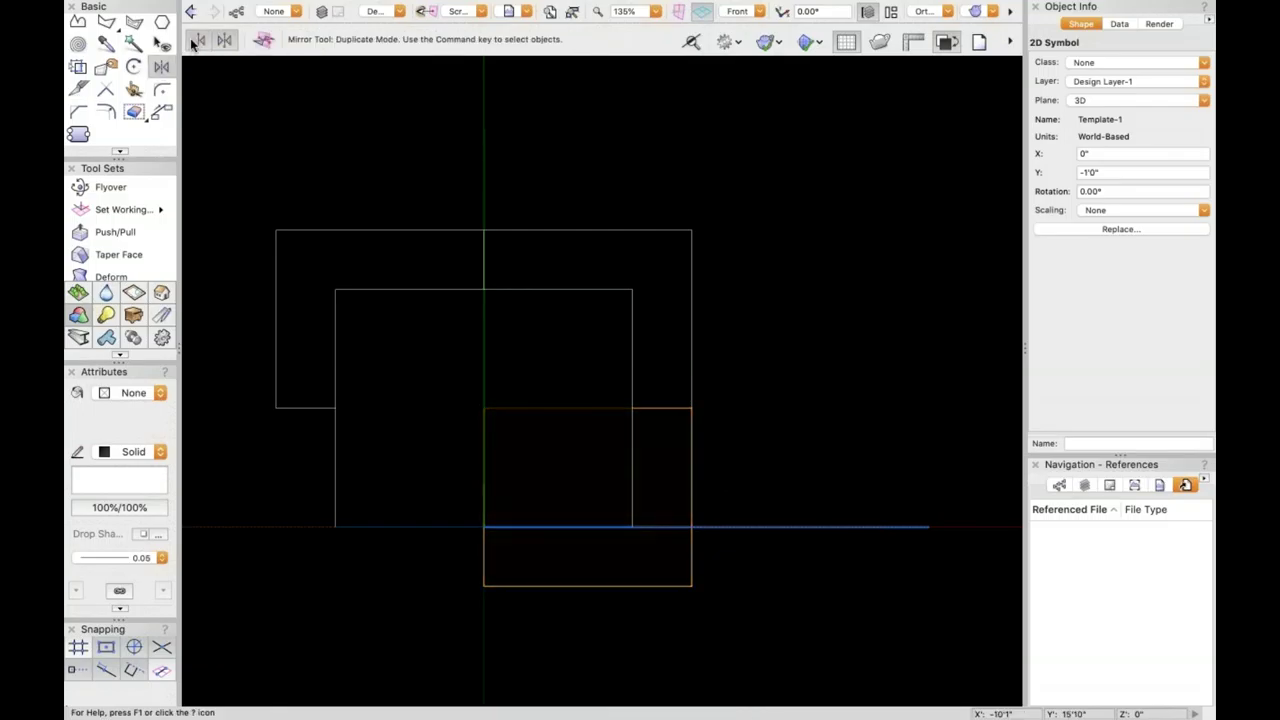
left_click(196, 41)
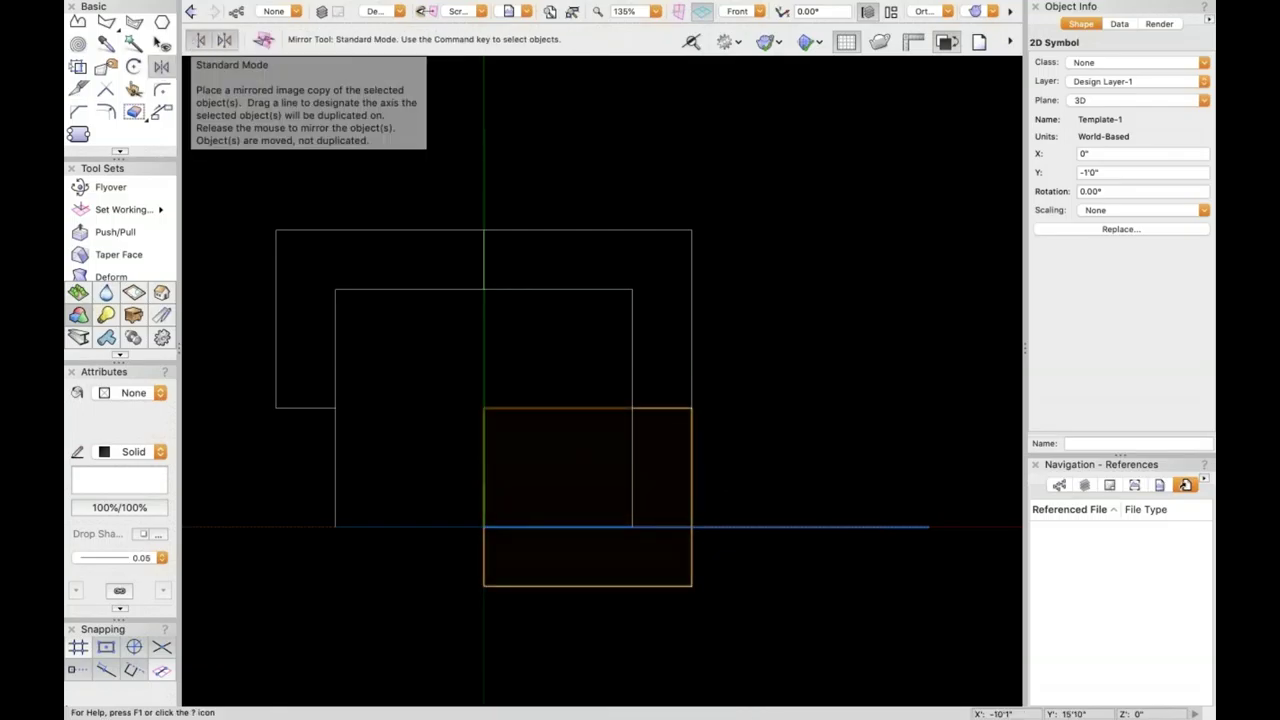
left_click(658, 410)
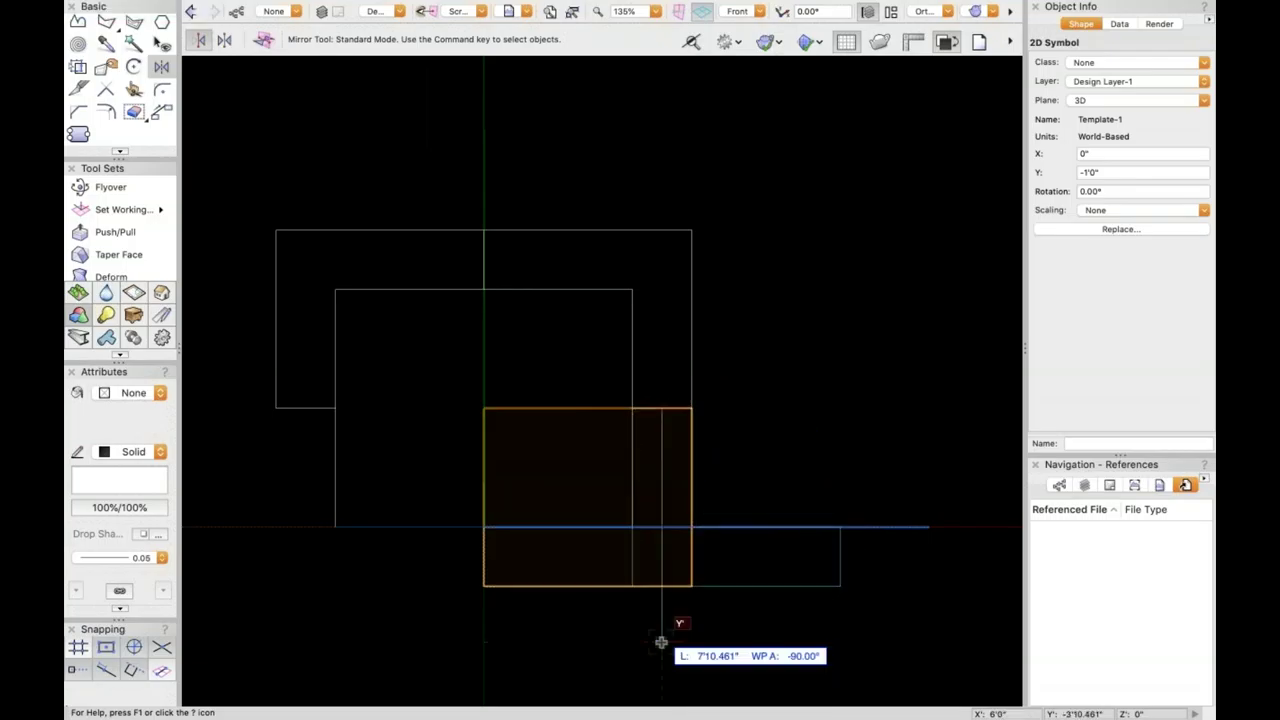
left_click(661, 643)
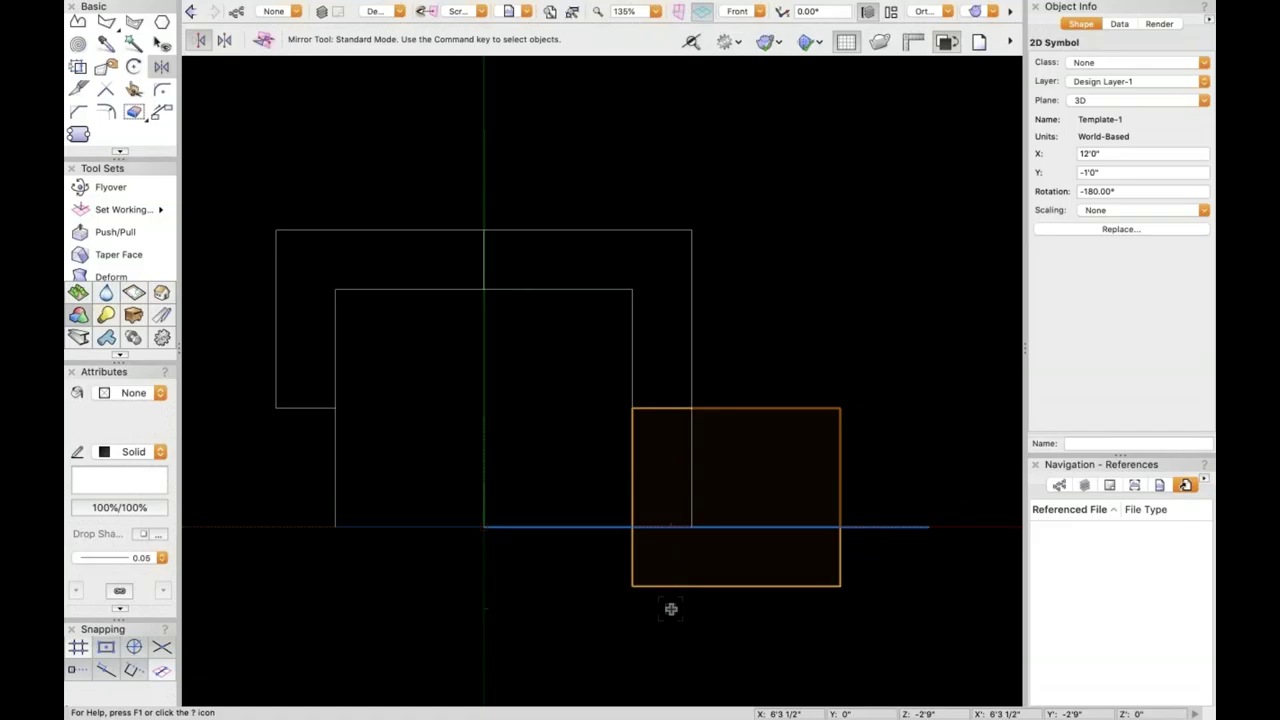
- Move the flipped symbol up so its lower-left corner meets the rectangle's lower-right corner, and deselect it
key("x")
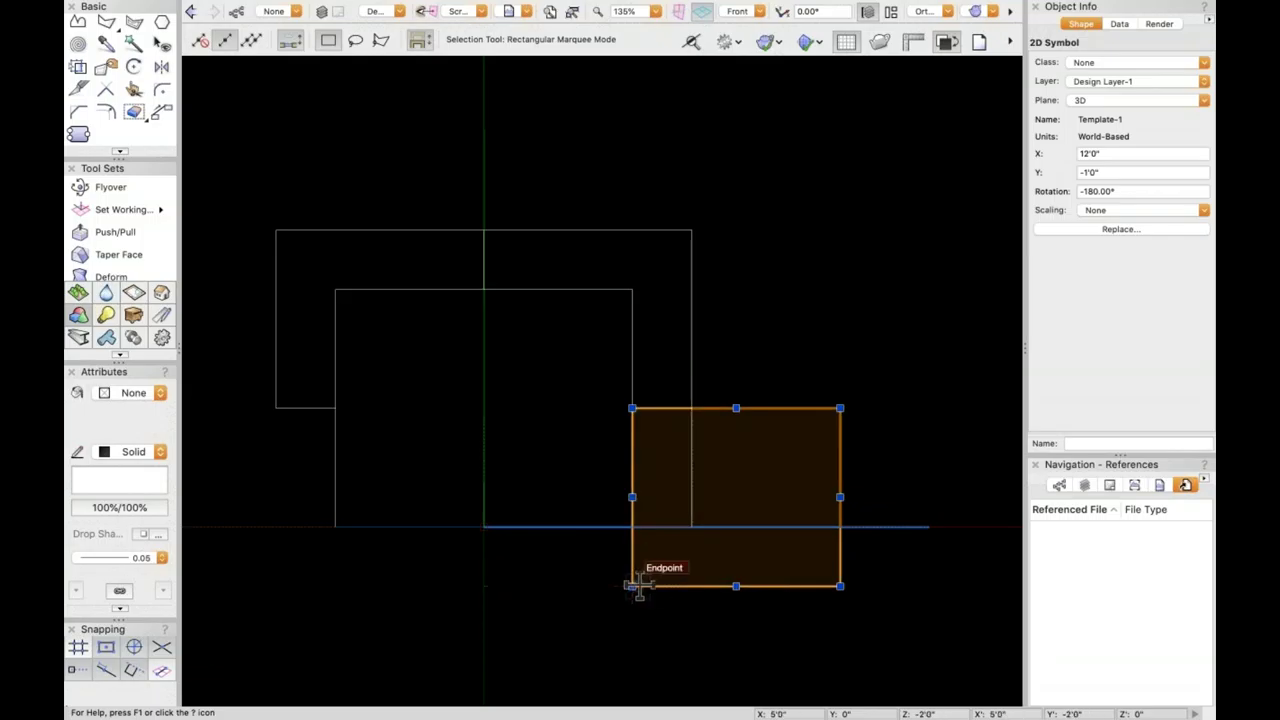
left_click_drag(632, 586, 631, 527)
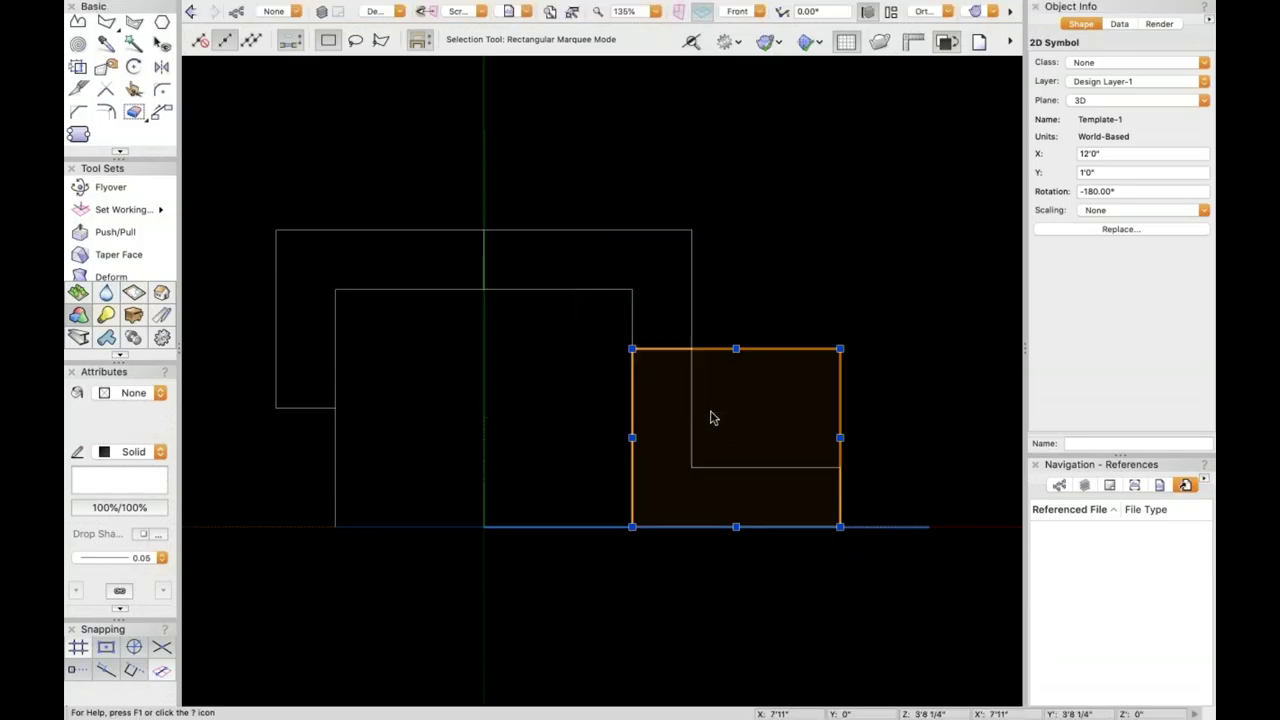
left_click(730, 298)
- Open the 2D components of the lower-right Template-1 symbol for editing and fit the L-shaped polygon in view
scroll(686, 349, "up", 2)
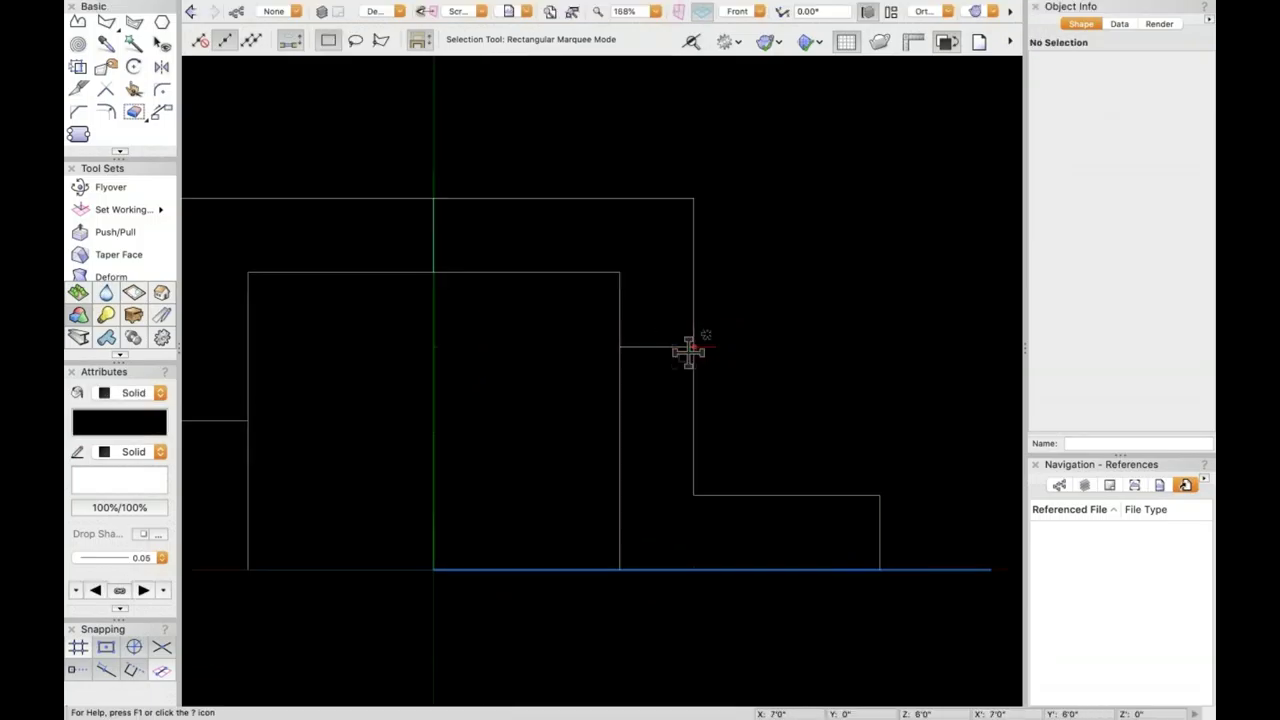
scroll(606, 206, "up", 1)
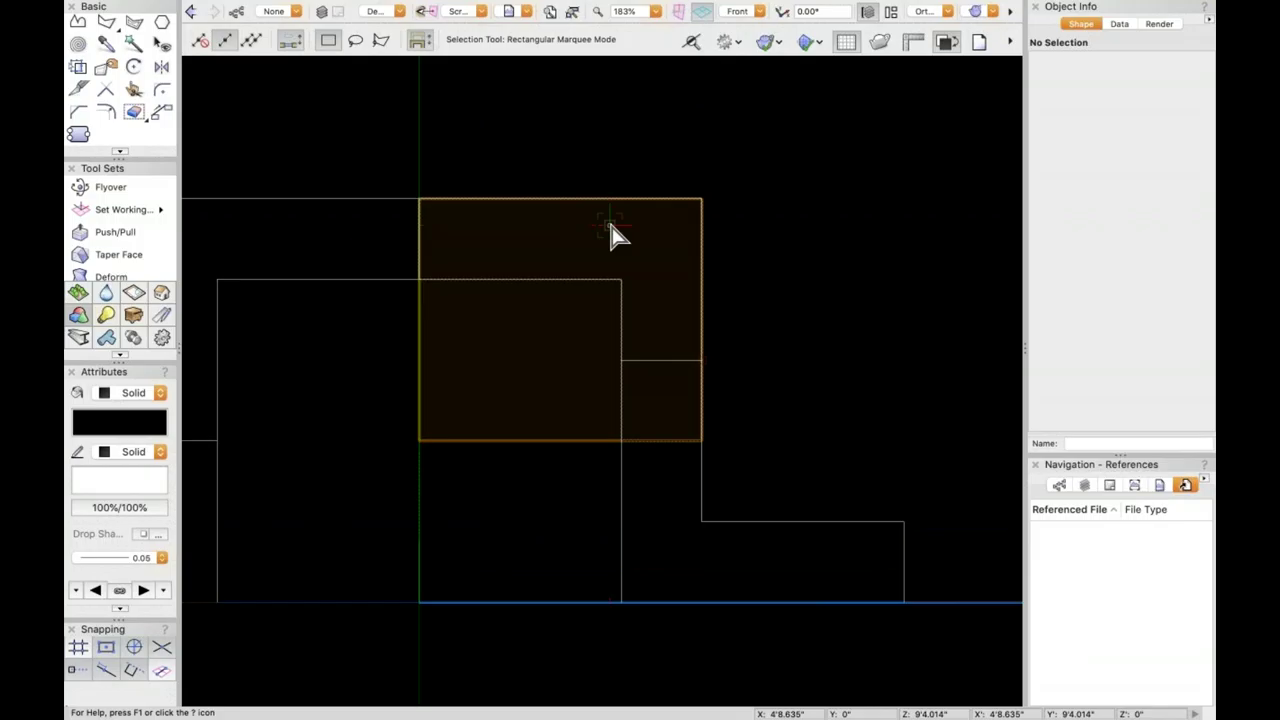
left_click(671, 543)
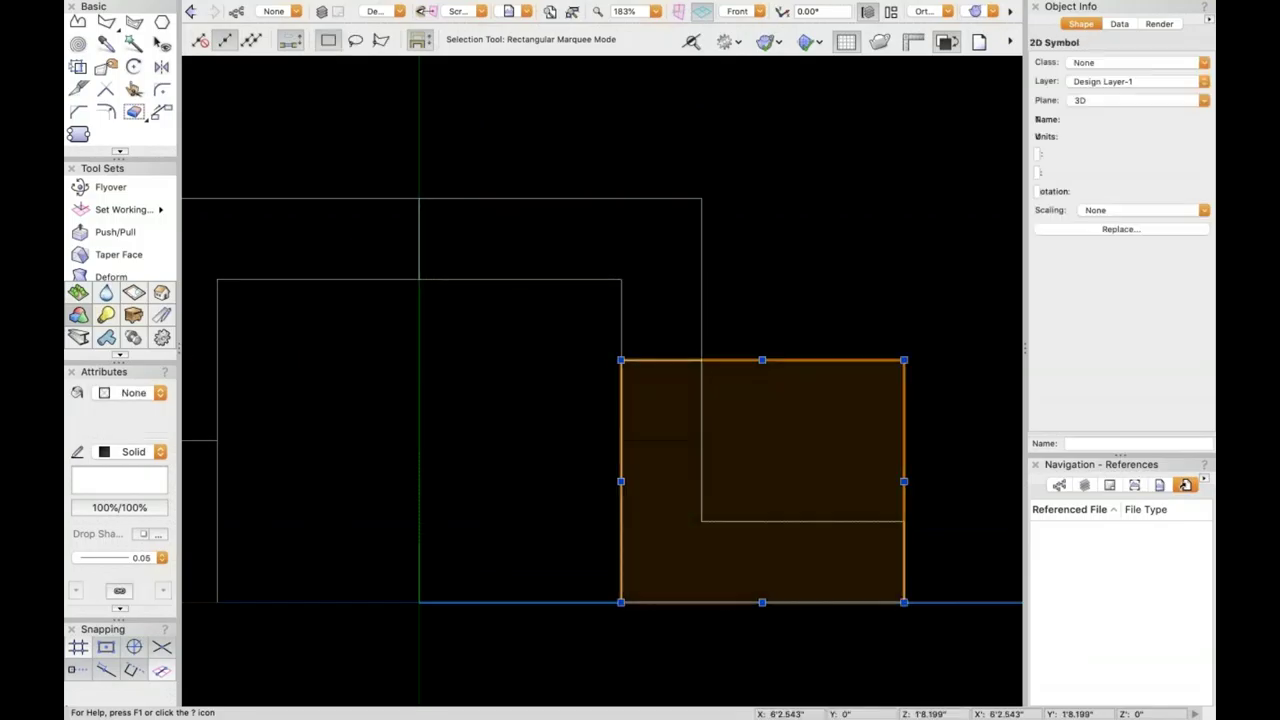
double_click(671, 543)
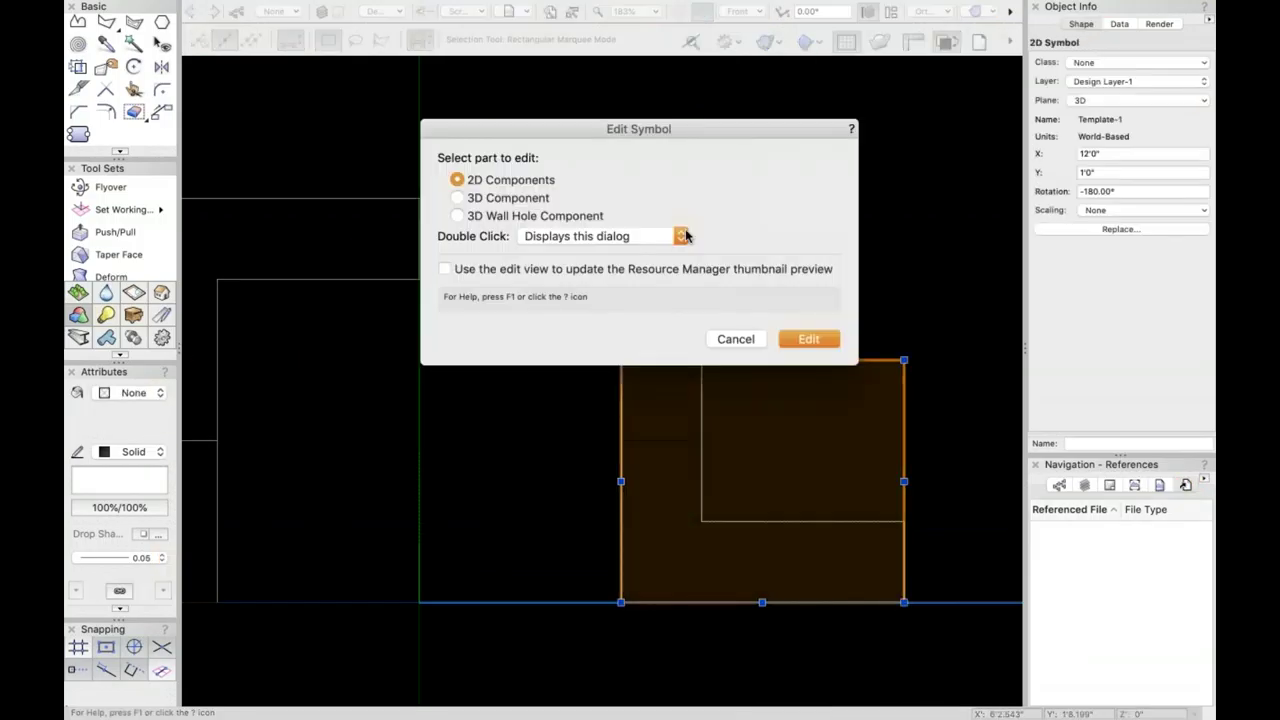
left_click(808, 340)
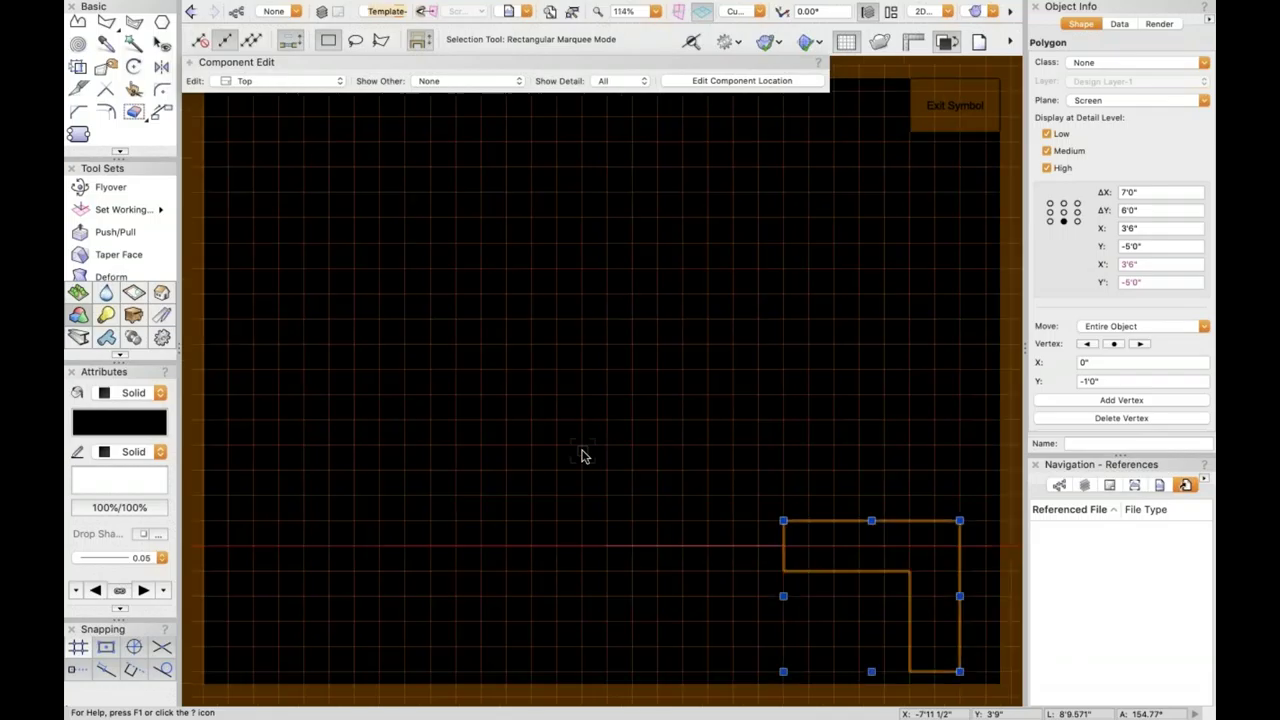
key("ctrl+6")
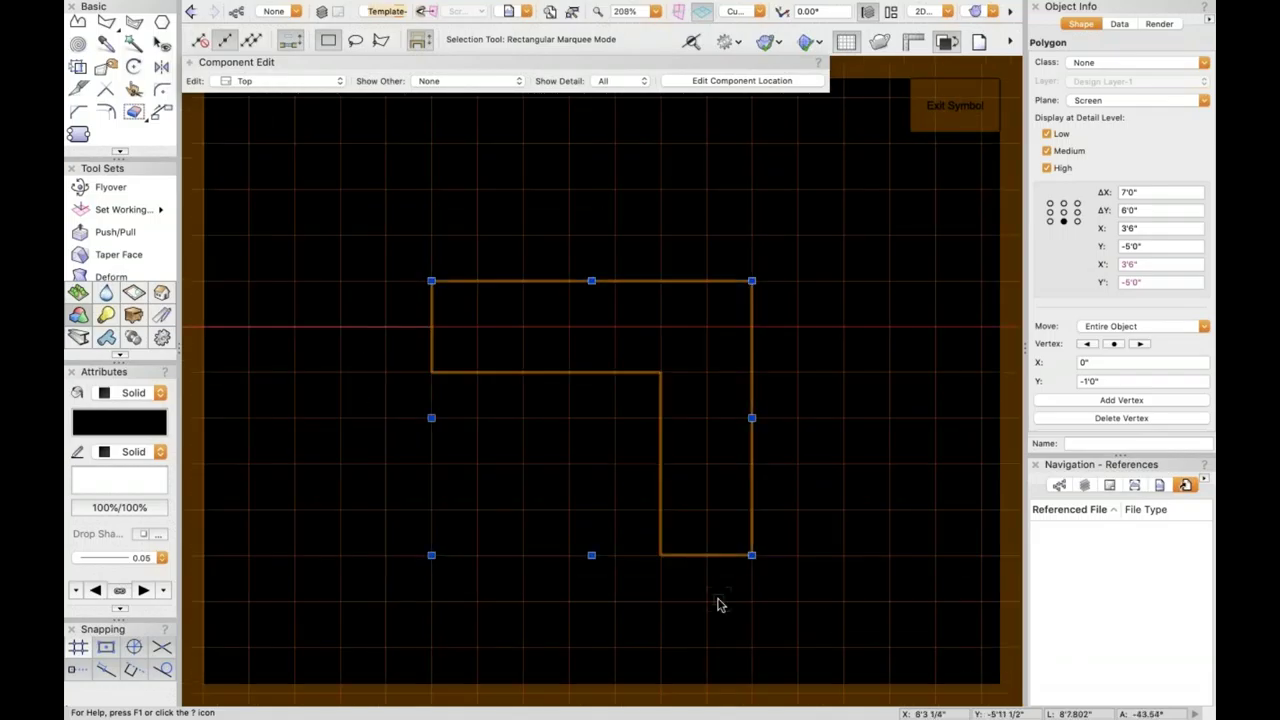
- Exit the lower-right symbol and open the 2D components of the upper-right Template-1 symbol for editing
scroll(718, 604, "down", 1)
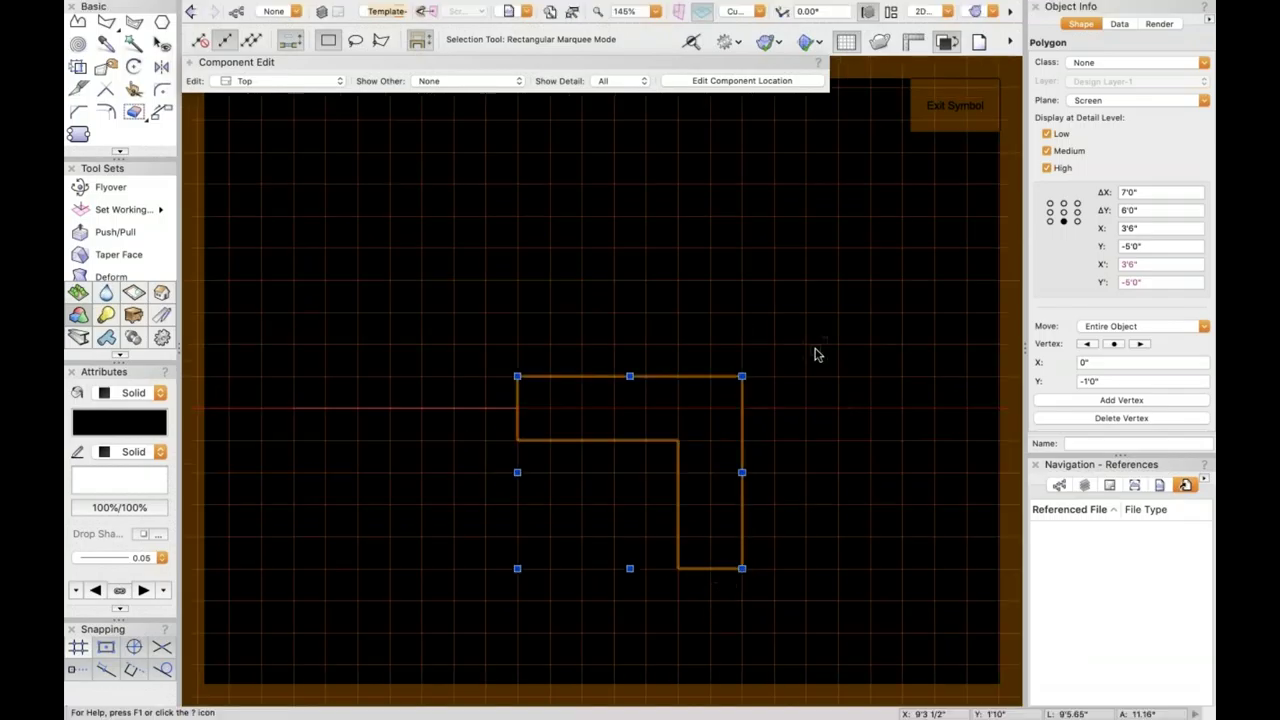
left_click(950, 112)
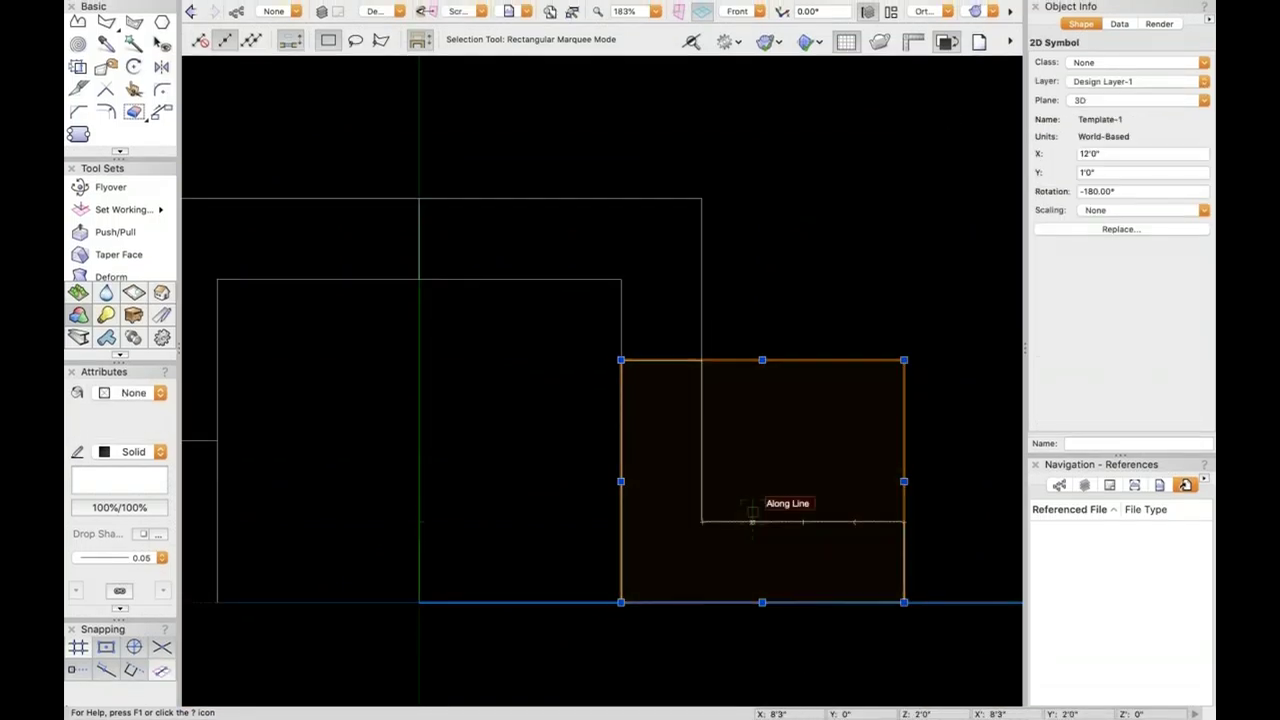
left_click(536, 212)
left_click(536, 212)
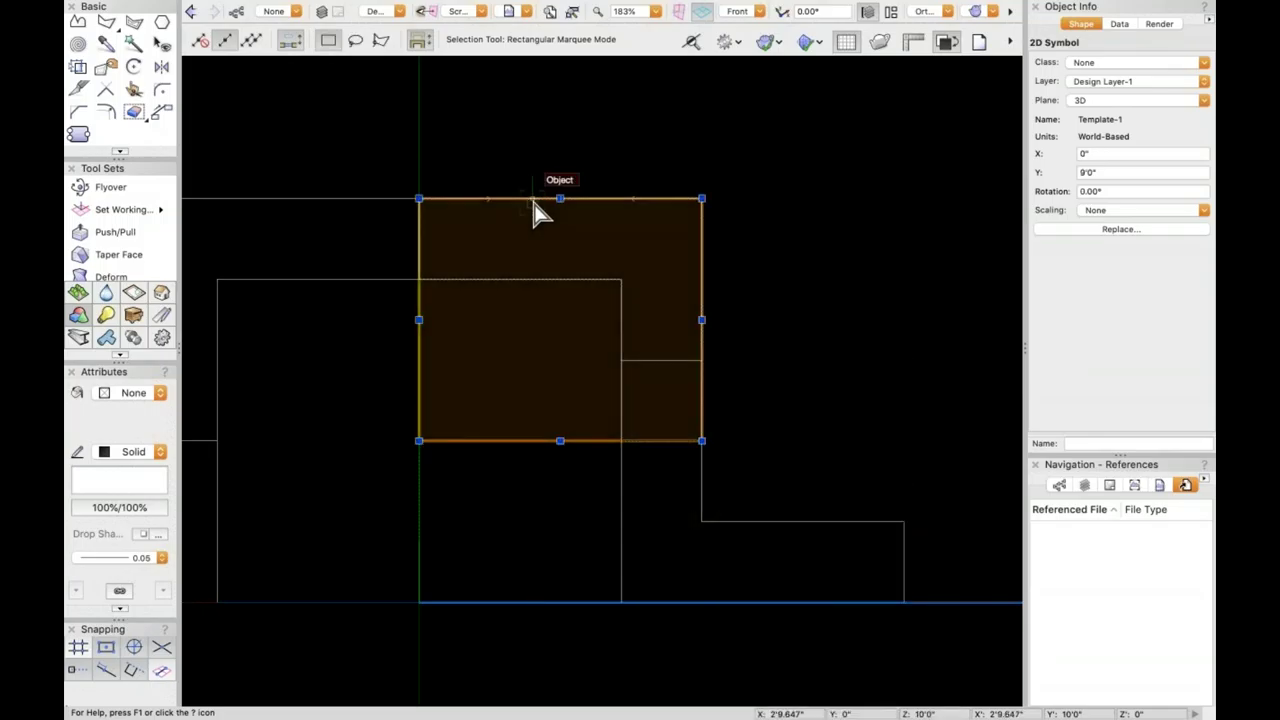
double_click(536, 212)
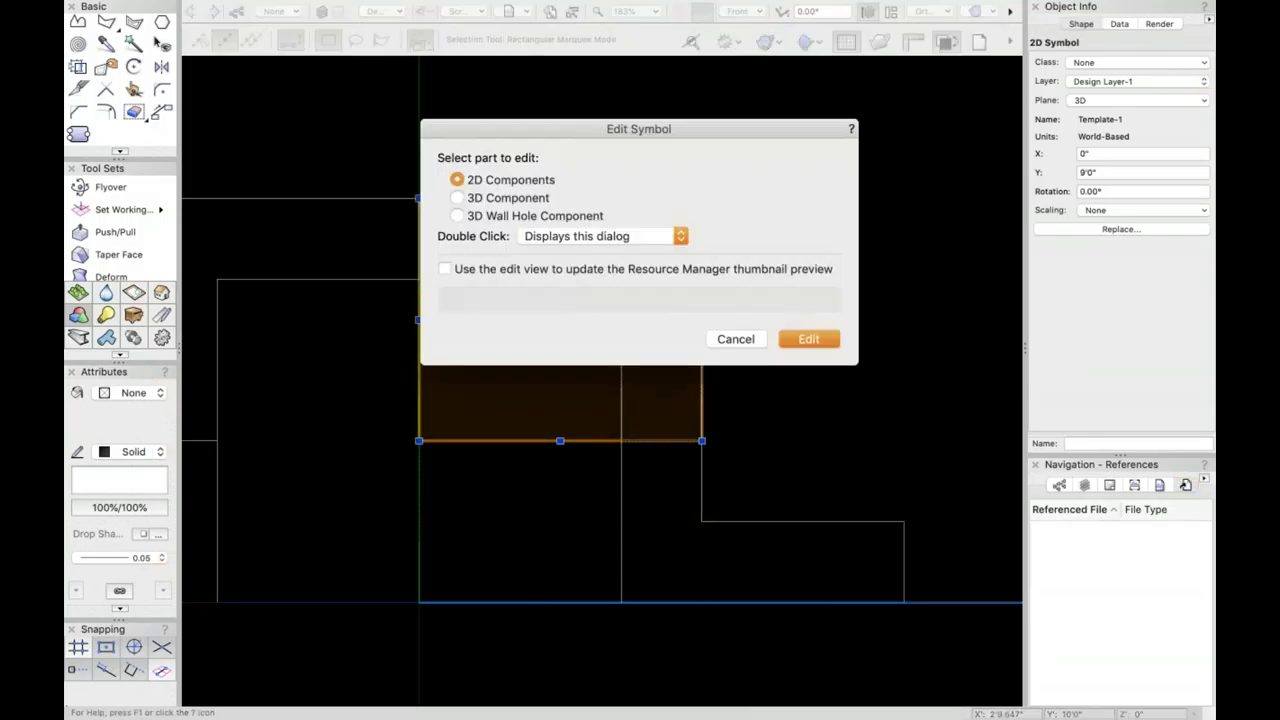
left_click(801, 338)
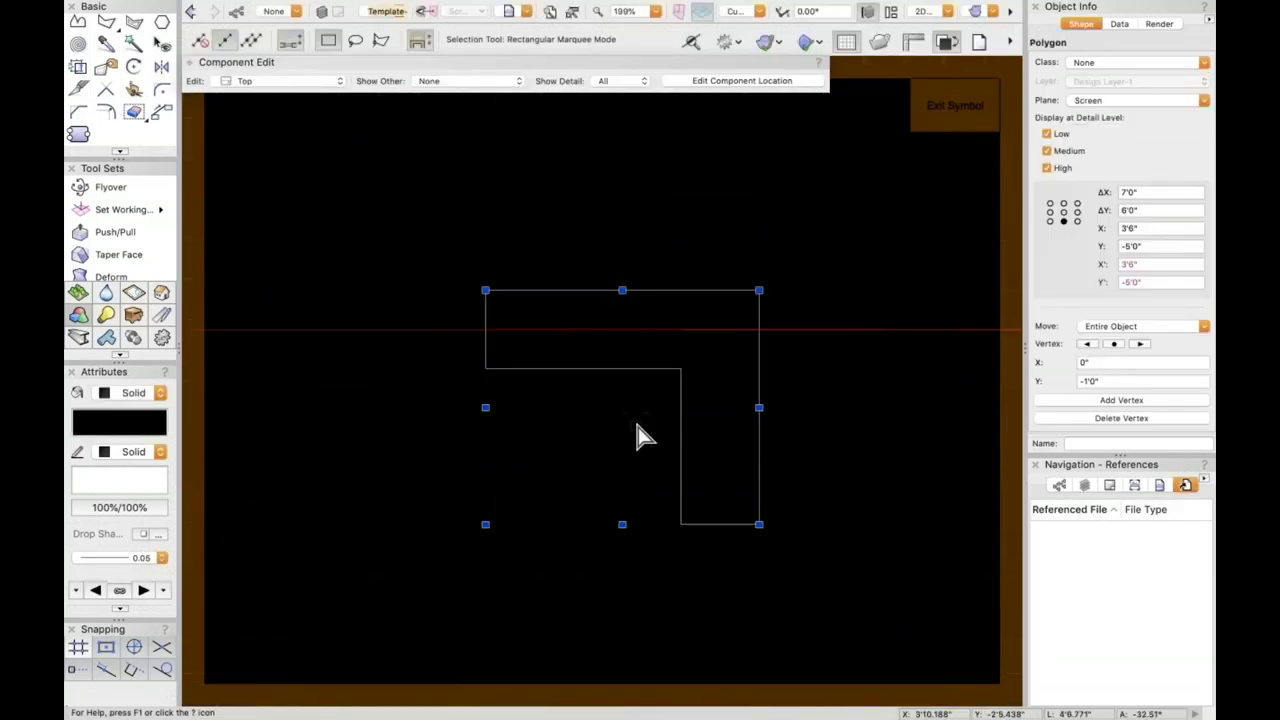
- Exit the symbol unchanged and select the upper-right Template-1 symbol in the design layer
middle_click_drag(889, 463, 706, 380)
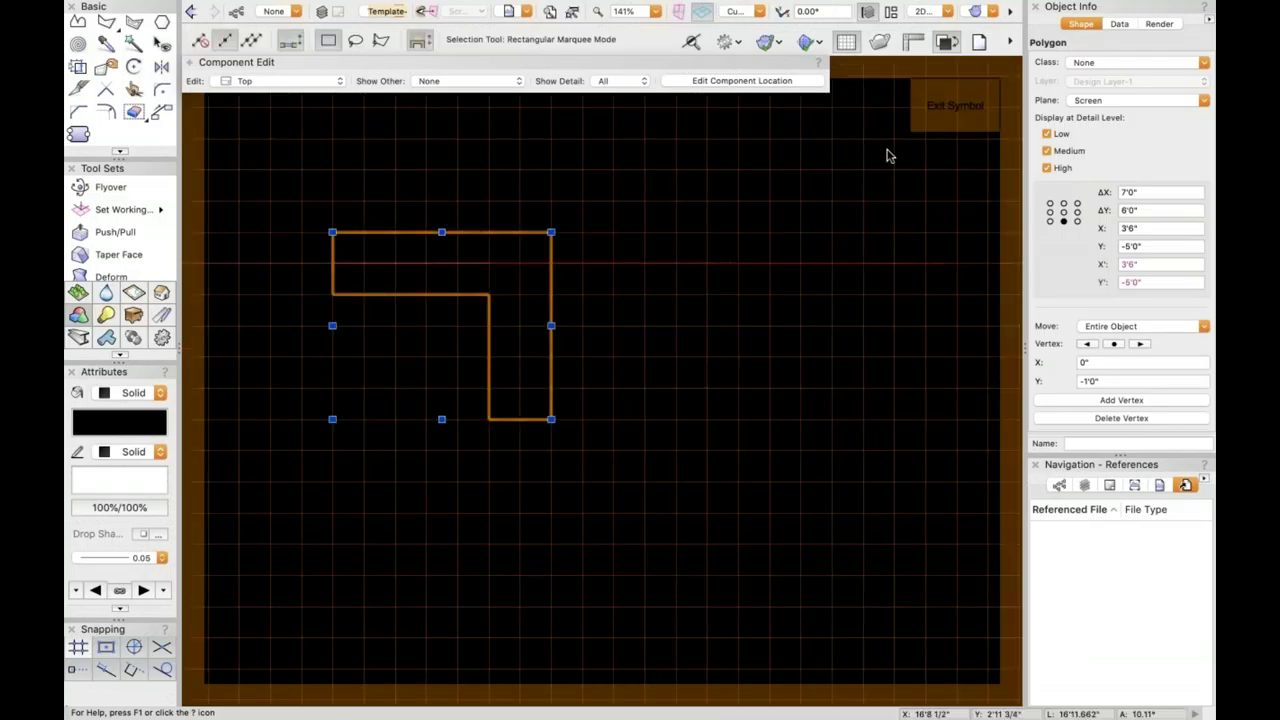
left_click(950, 131)
left_click(803, 337)
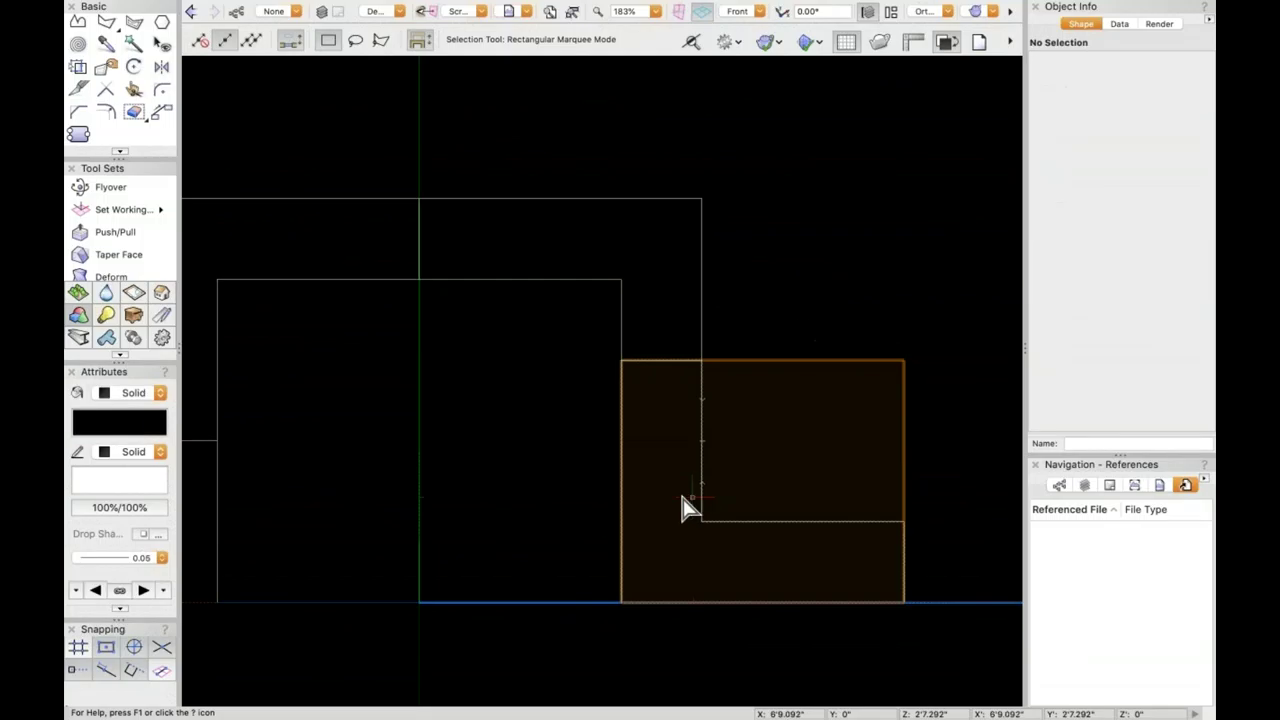
left_click(648, 505)
left_click(930, 305)
middle_click_drag(924, 317, 800, 249)
left_click(497, 198)
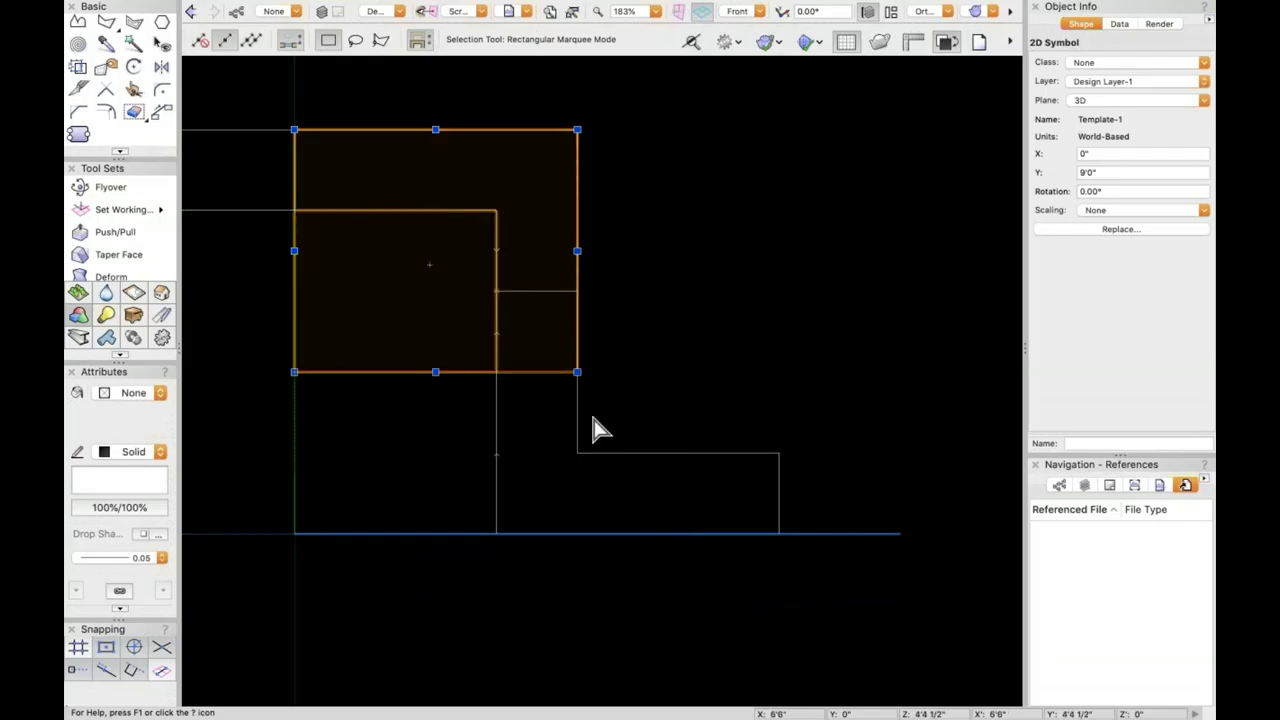
- Measure the height of the overlap between the upper and lower-right symbols with a temporary line between its horizontal edges' midpoints
scroll(505, 320, "up", 5)
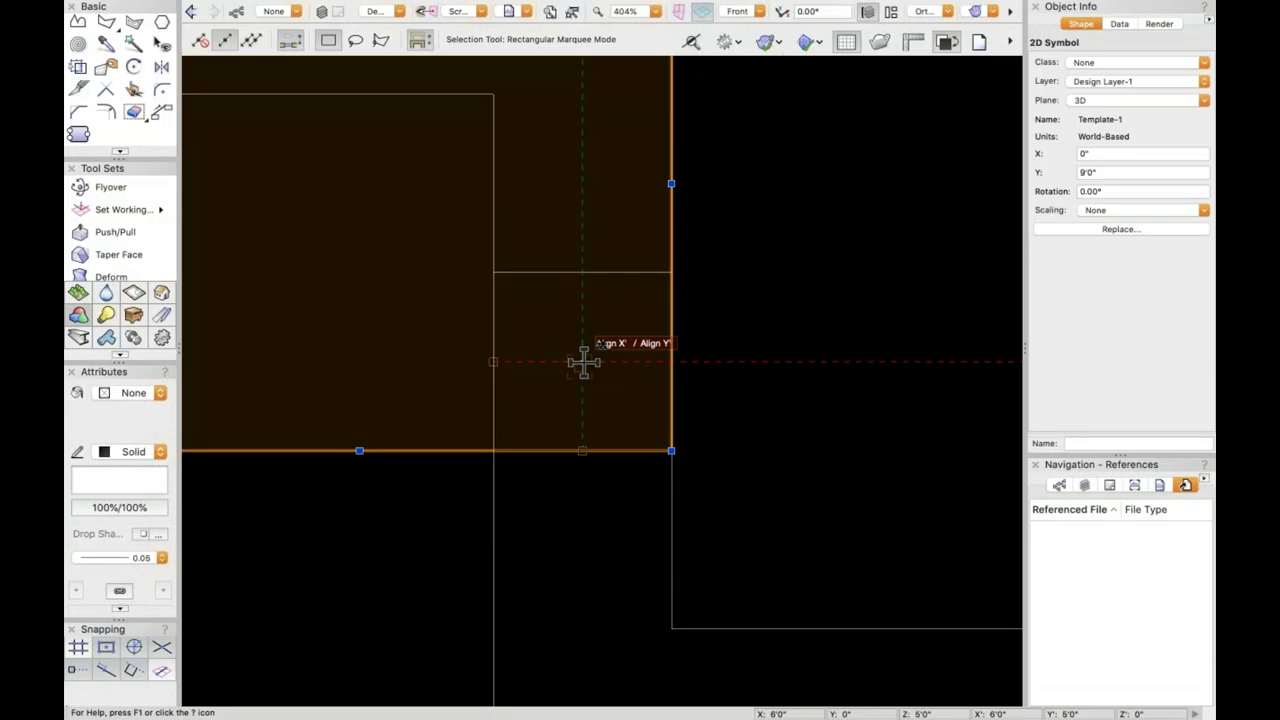
key("2")
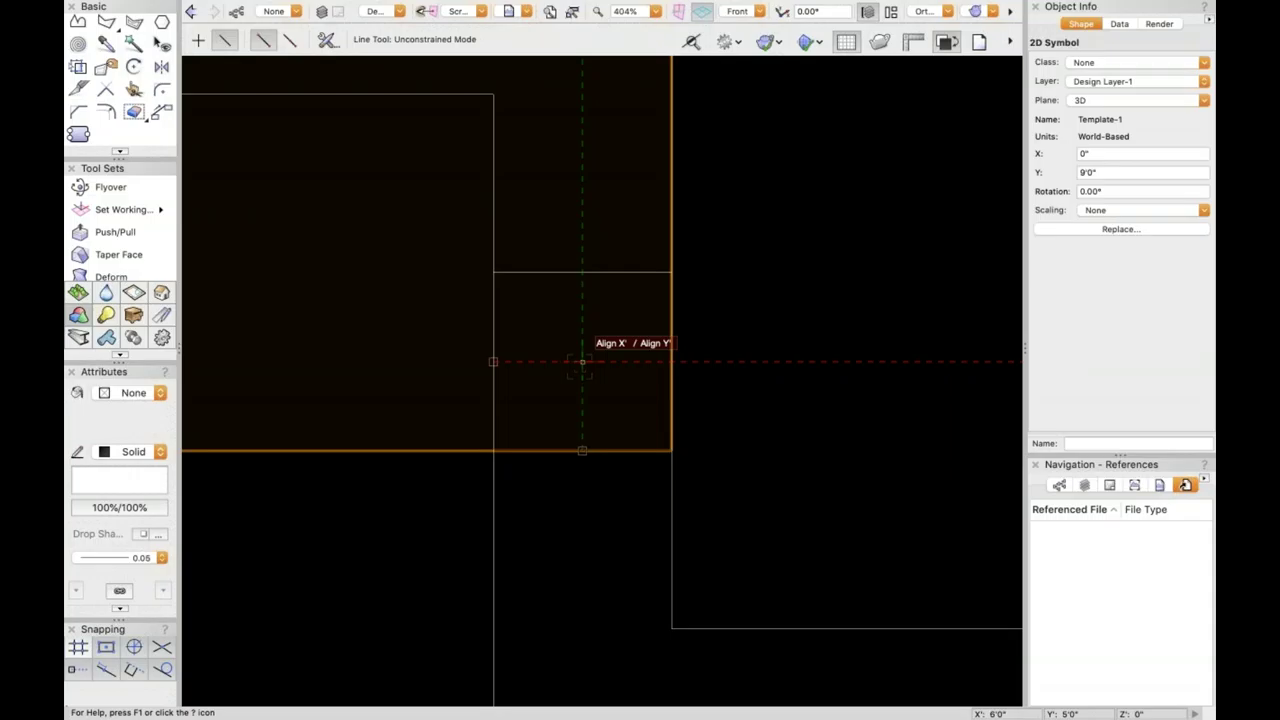
left_click(582, 272)
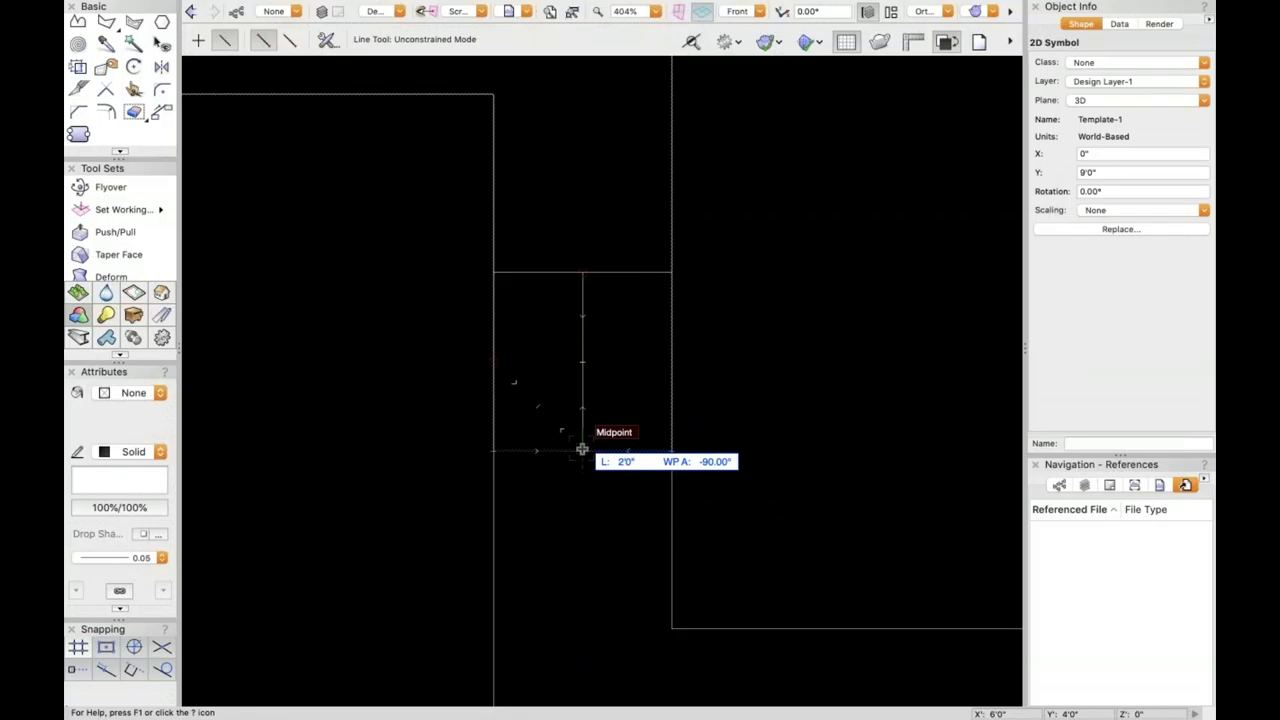
key("Tab")
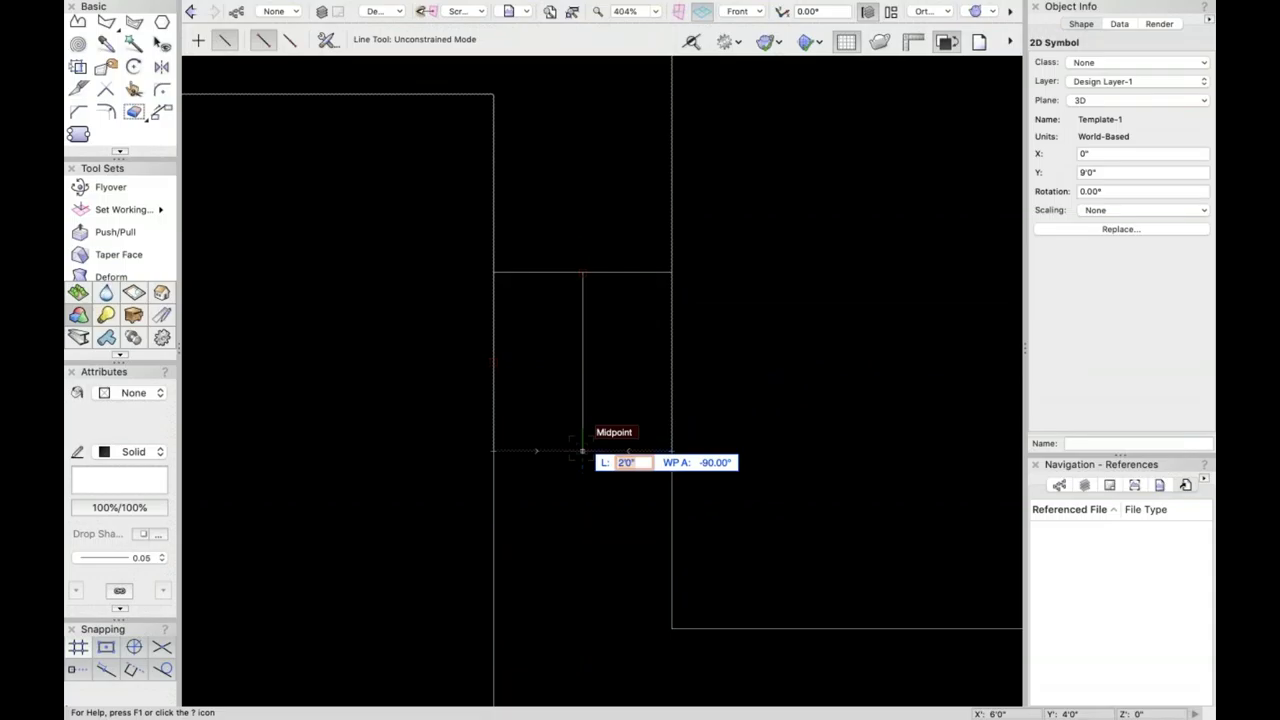
key("Return")
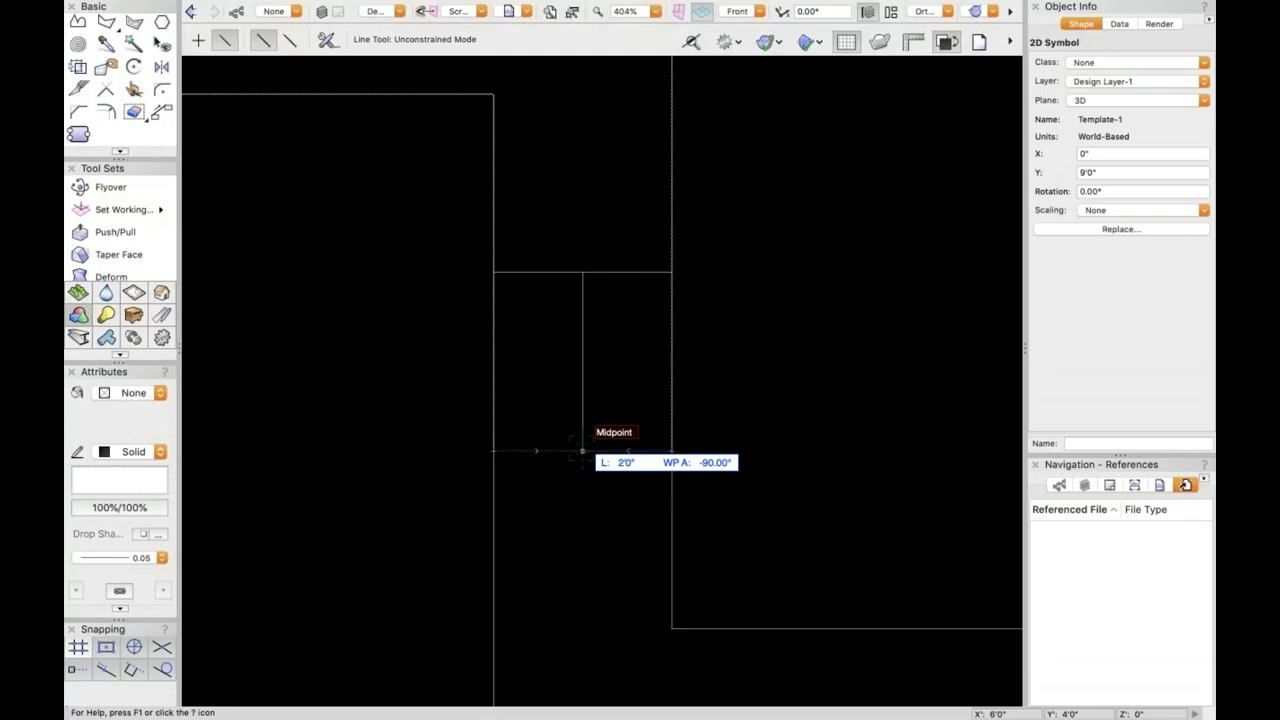
key("Escape")
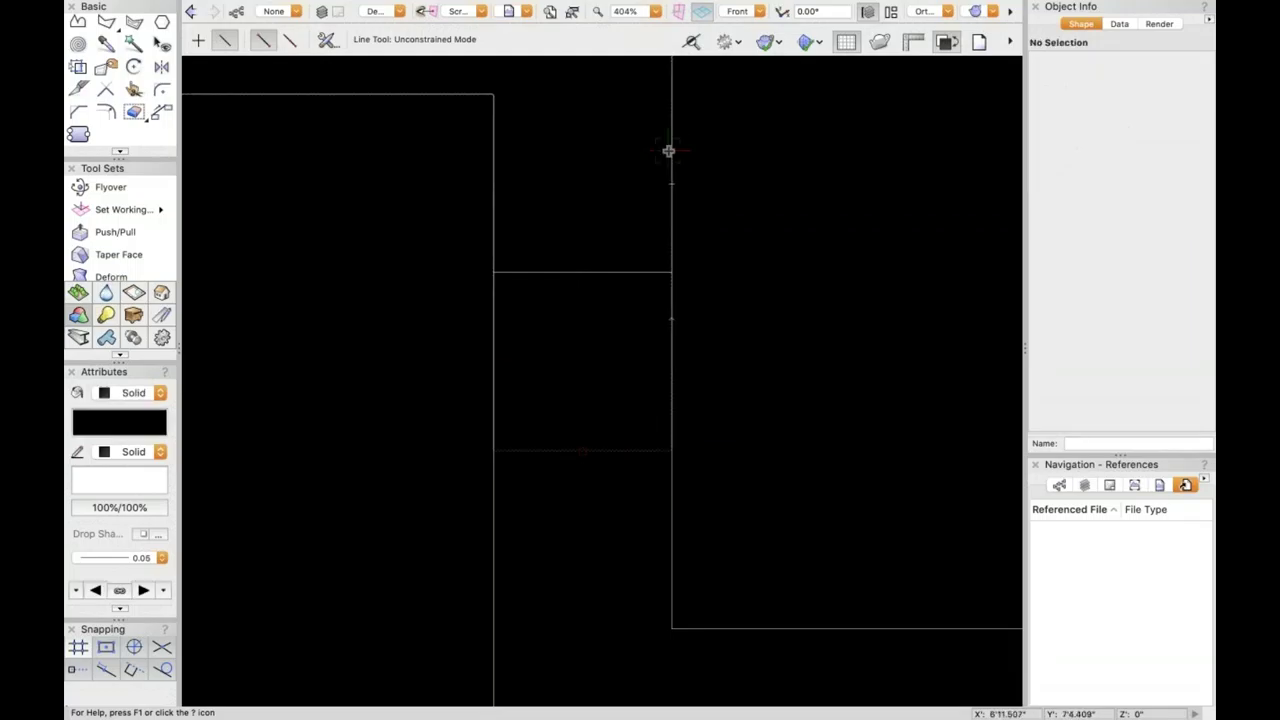
- Open the upper-right Template-1 symbol's 2D components for editing, with the lower end of the L-shaped polygon's vertical leg in view
key("x")
left_click(670, 207)
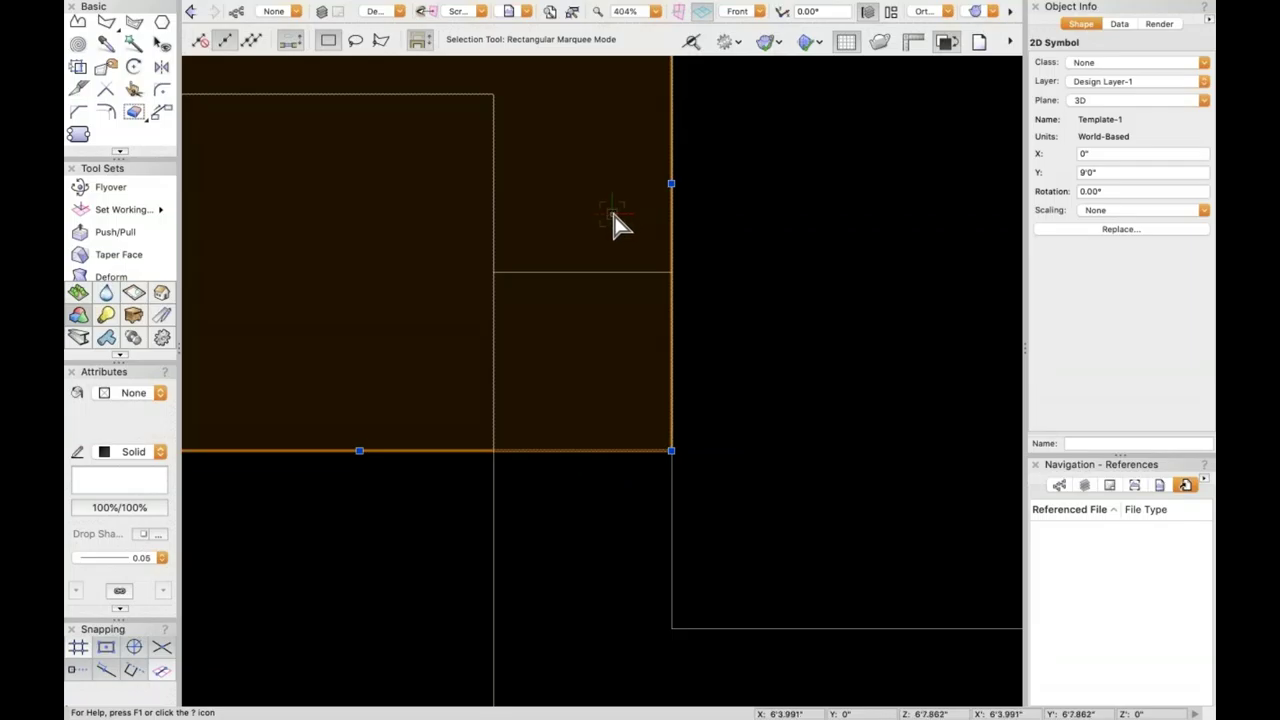
double_click(614, 214)
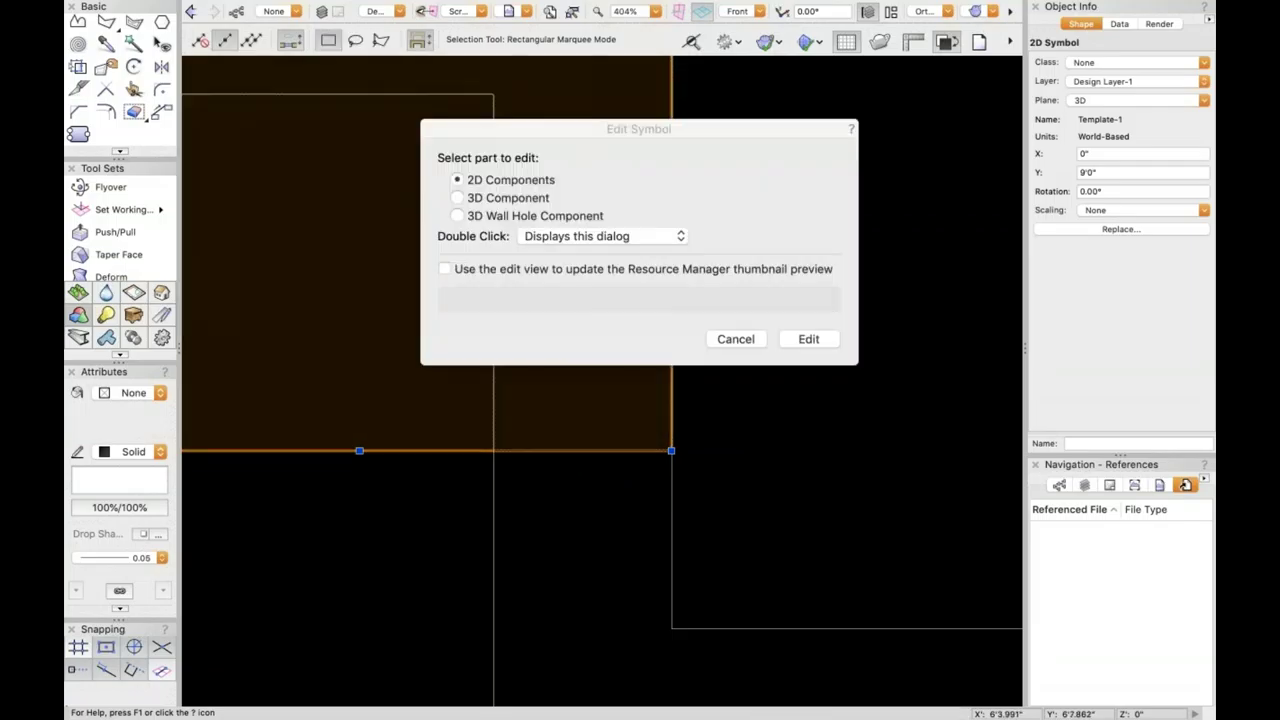
left_click(798, 340)
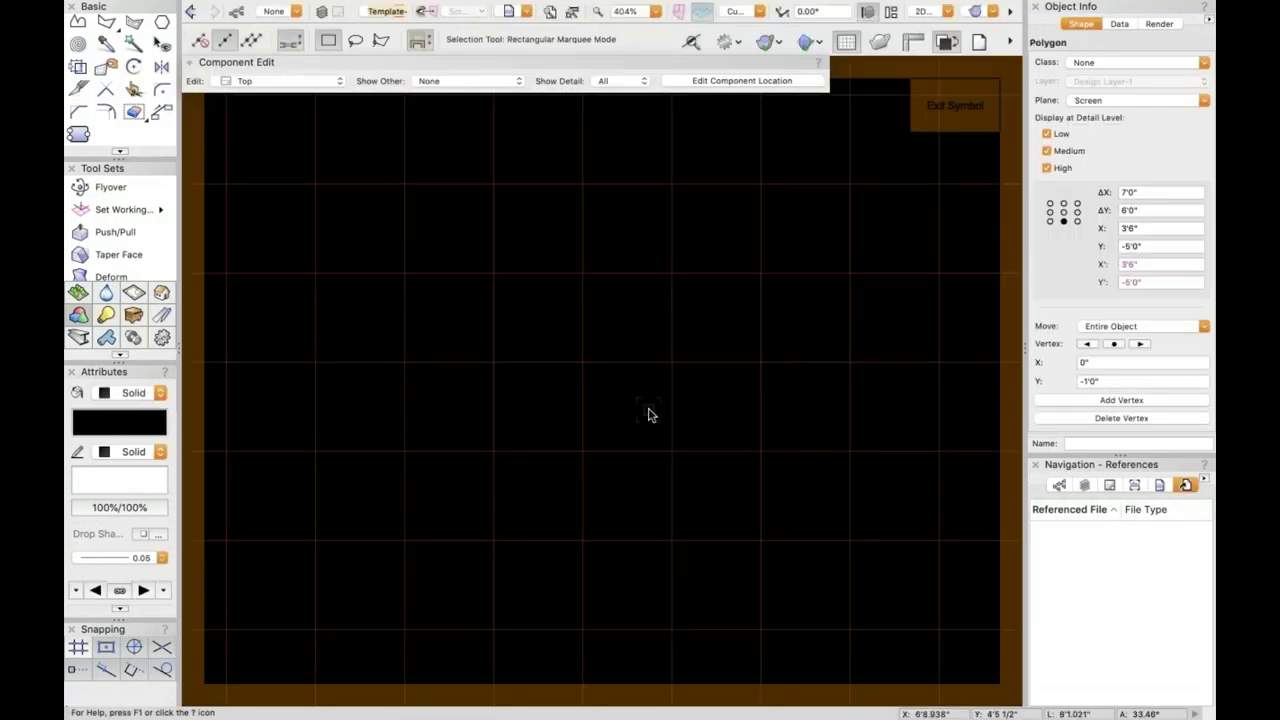
scroll(648, 414, "down", 3)
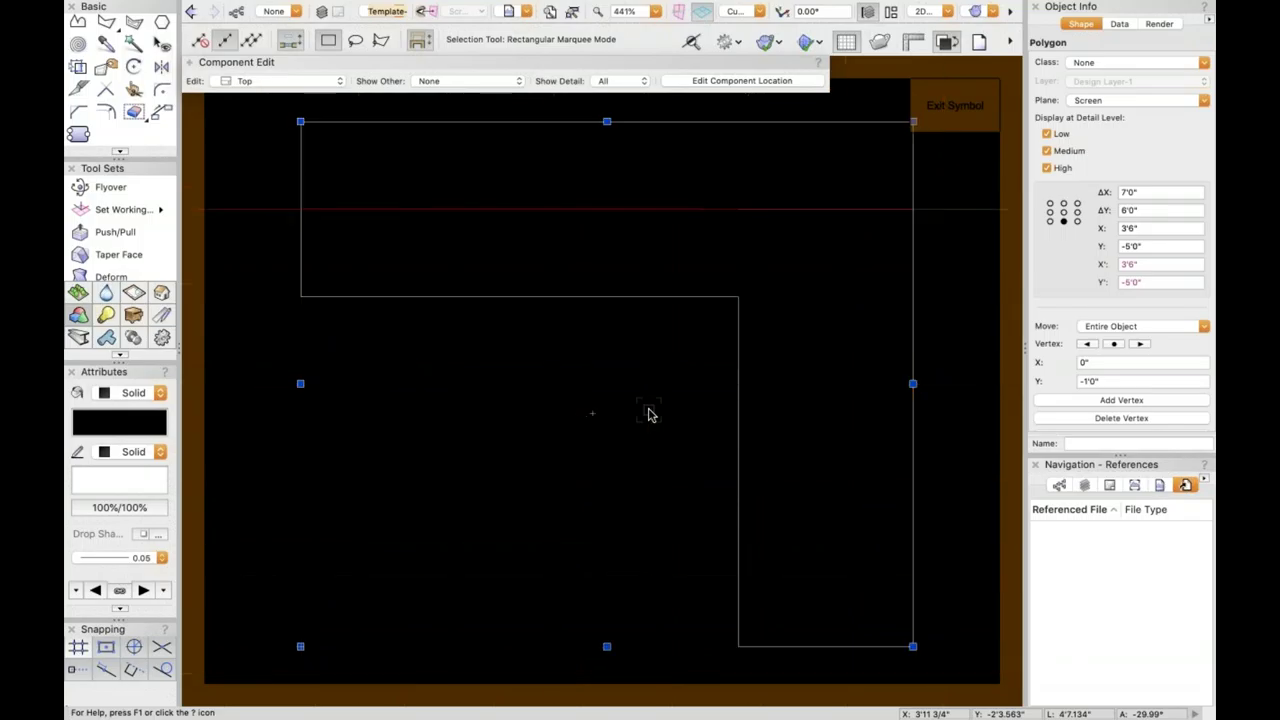
scroll(886, 531, "up", 3)
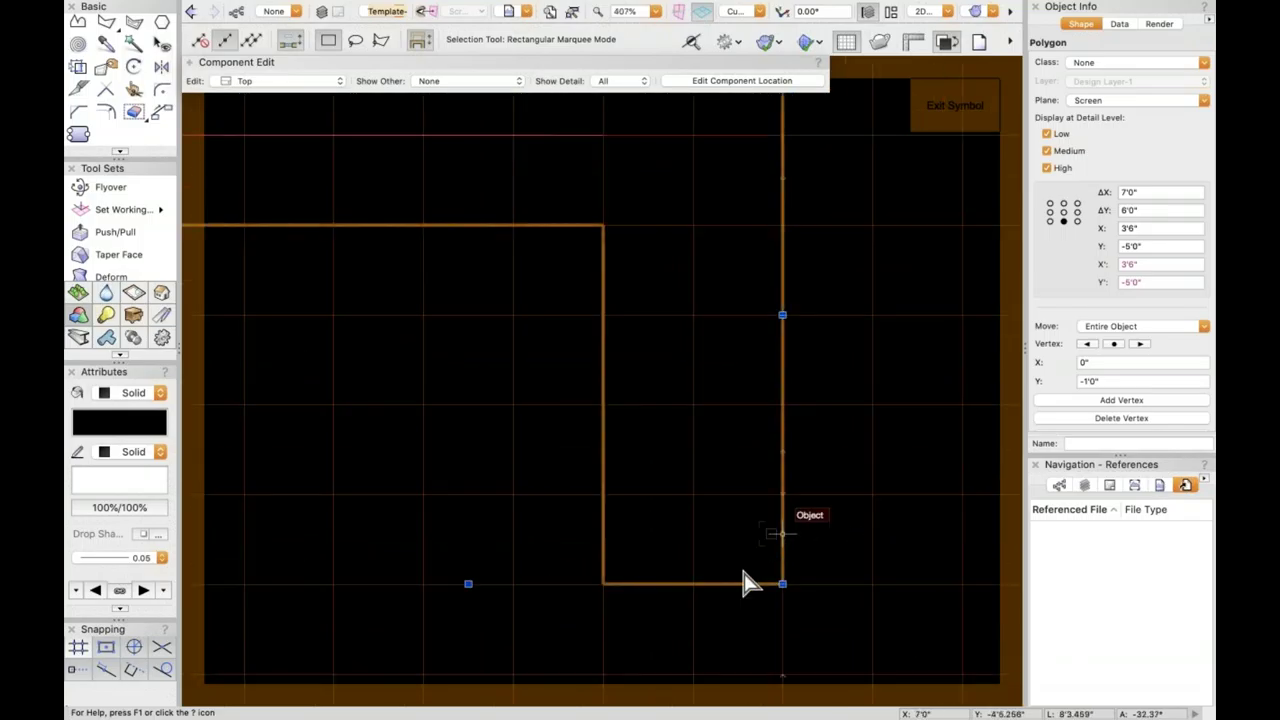
key("Delete")
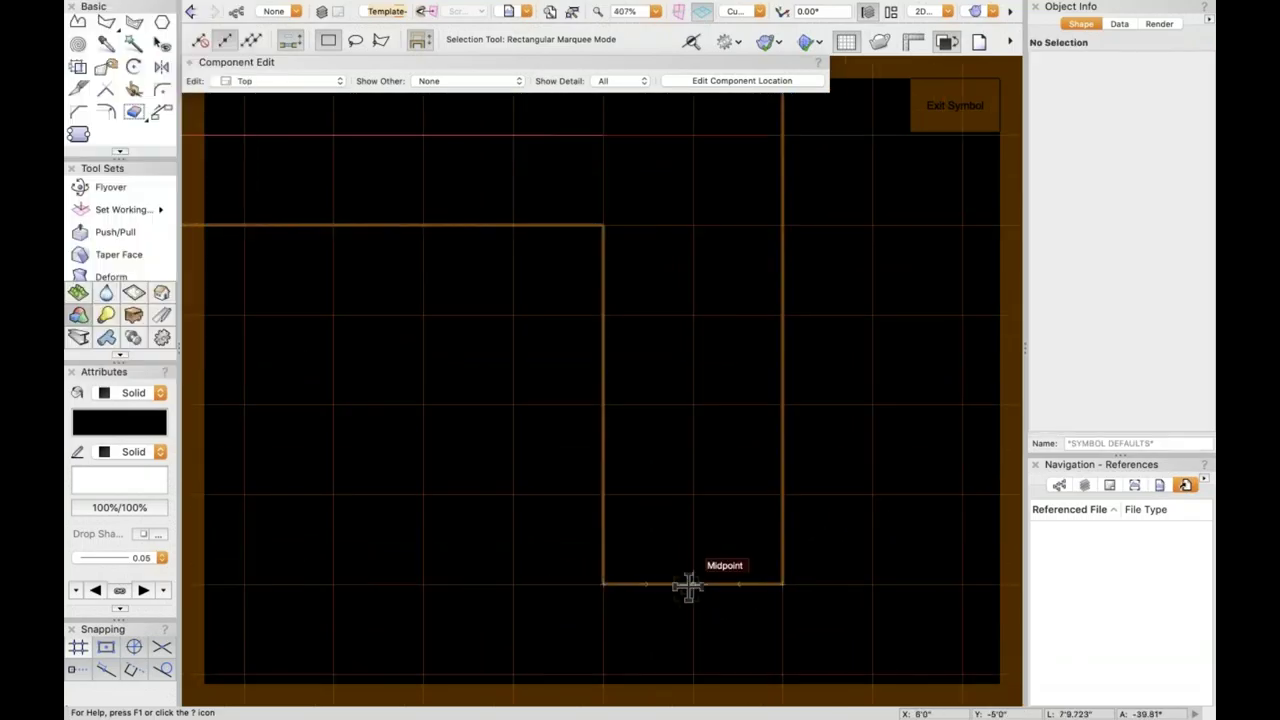
left_click(686, 586)
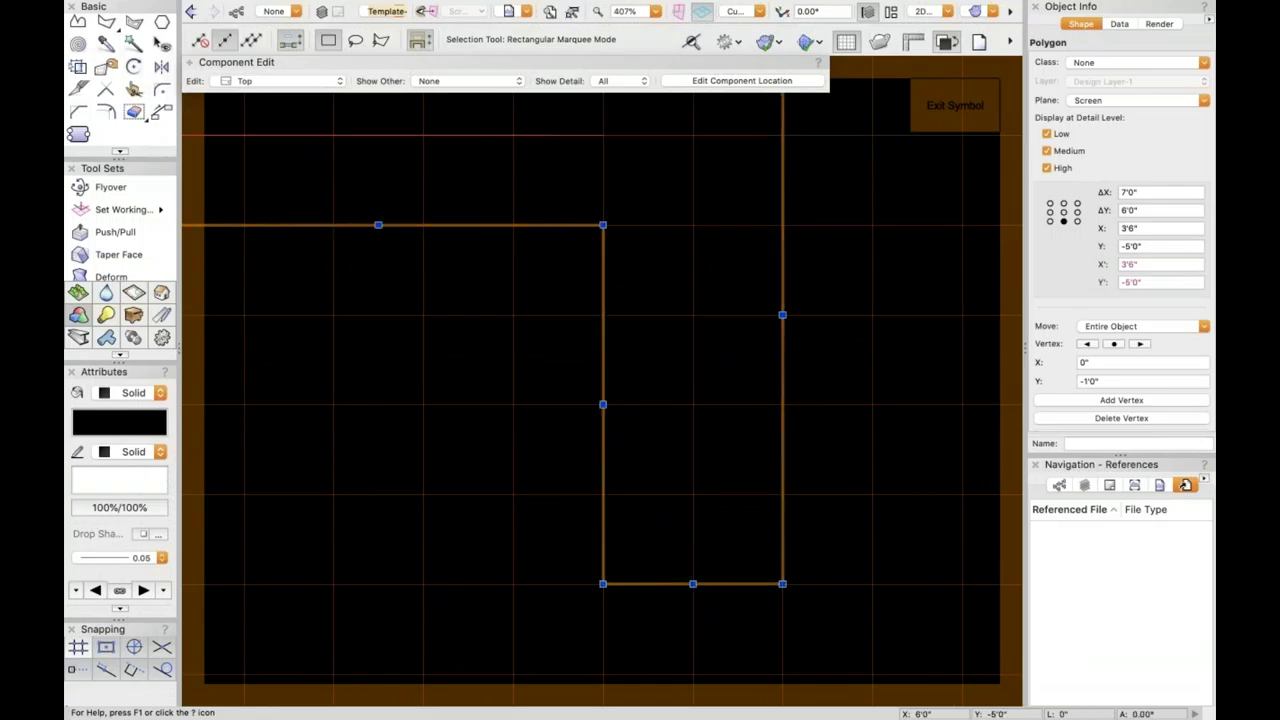
key("shift+r")
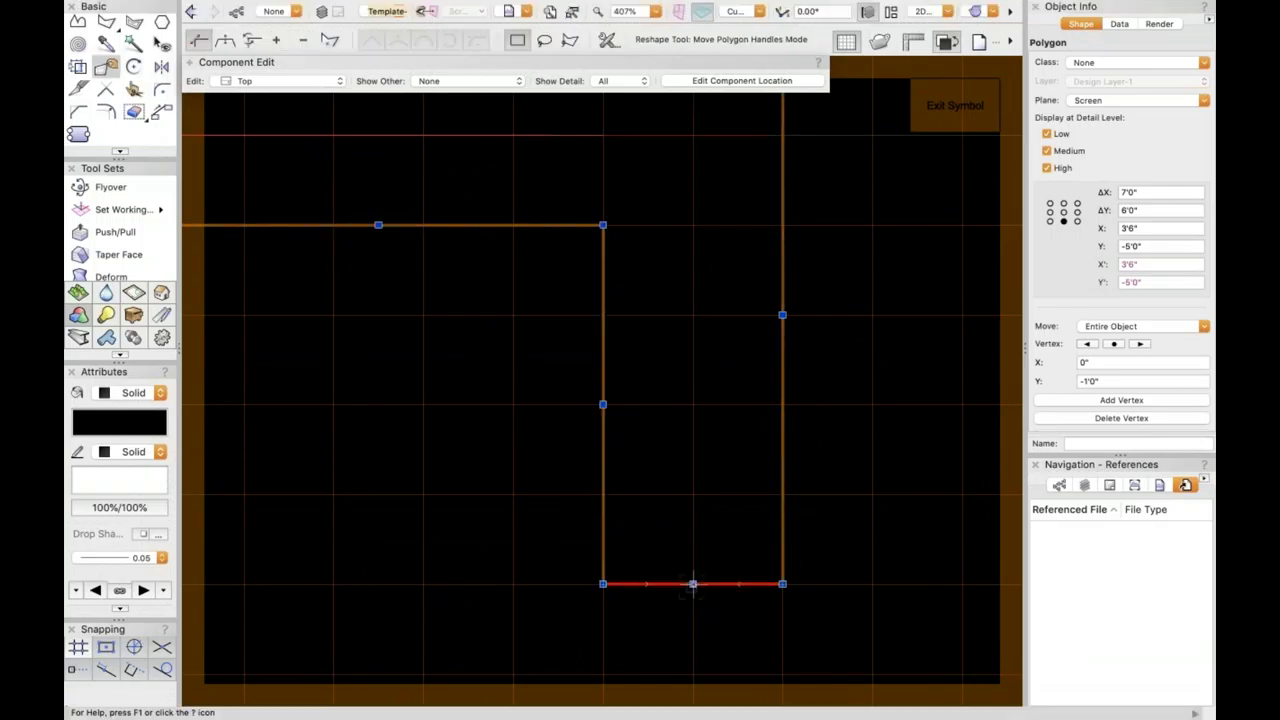
mouse_move(692, 583)
left_mouse_down()
mouse_move(690, 487)
mouse_move(692, 583)
left_mouse_up()
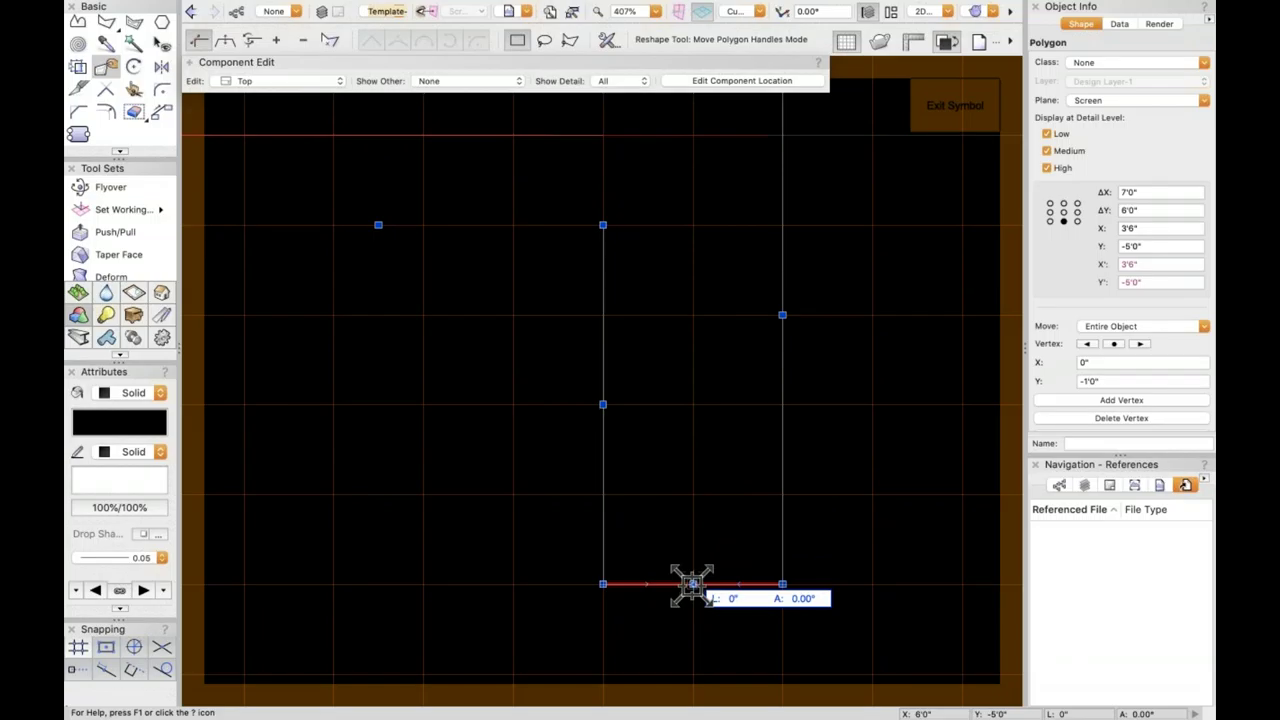
left_click_drag(692, 583, 692, 537)
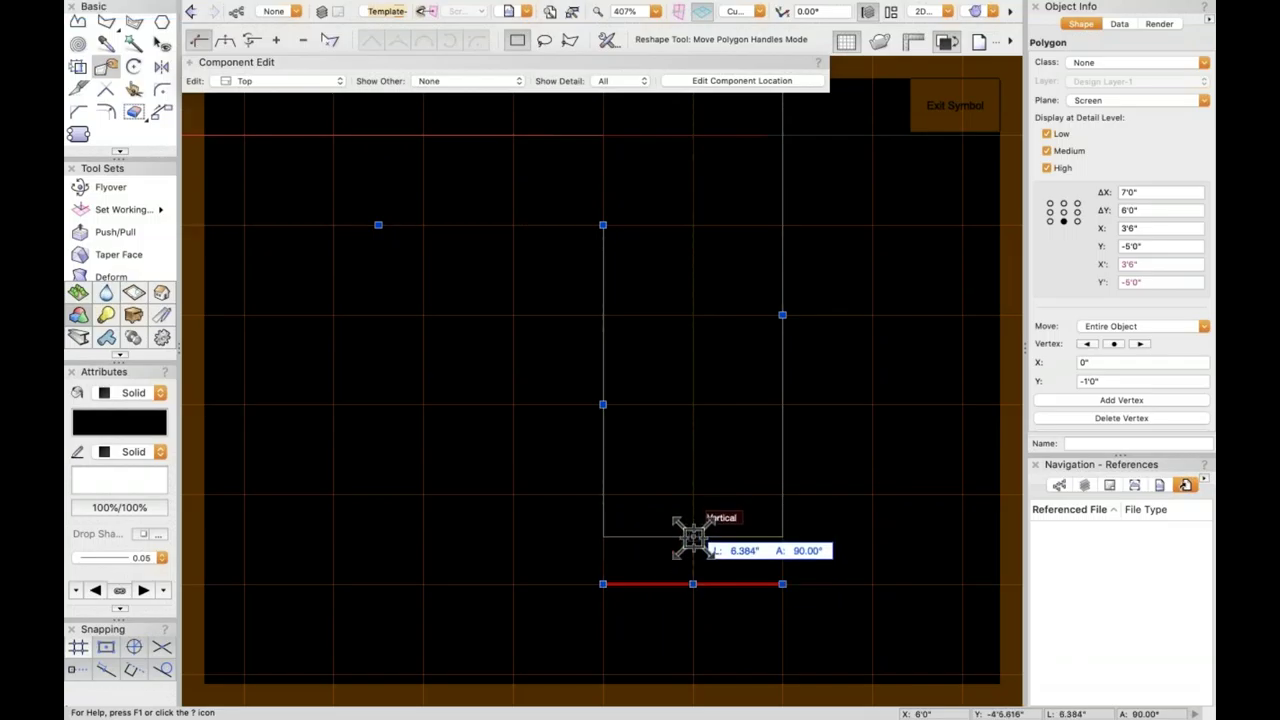
key("p")
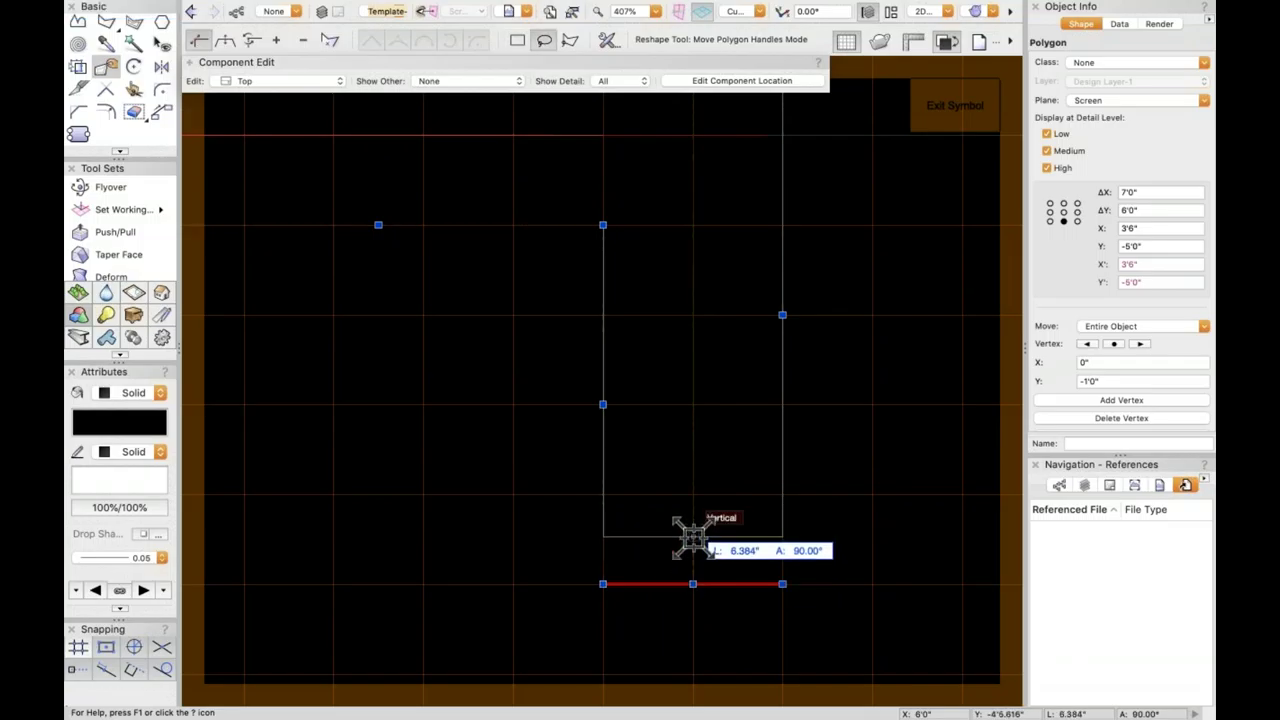
mouse_move(692, 537)
left_mouse_down()
mouse_move(691, 583)
mouse_move(694, 557)
left_mouse_up()
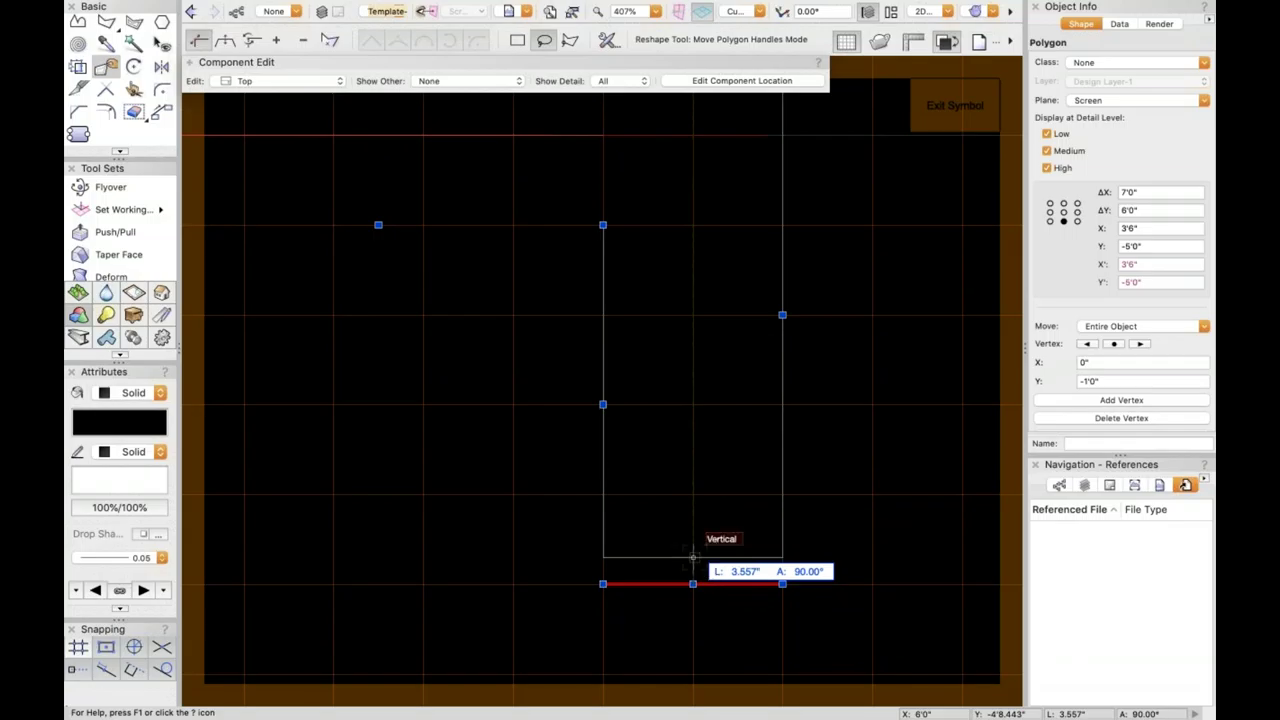
key("Tab")
type("-1")
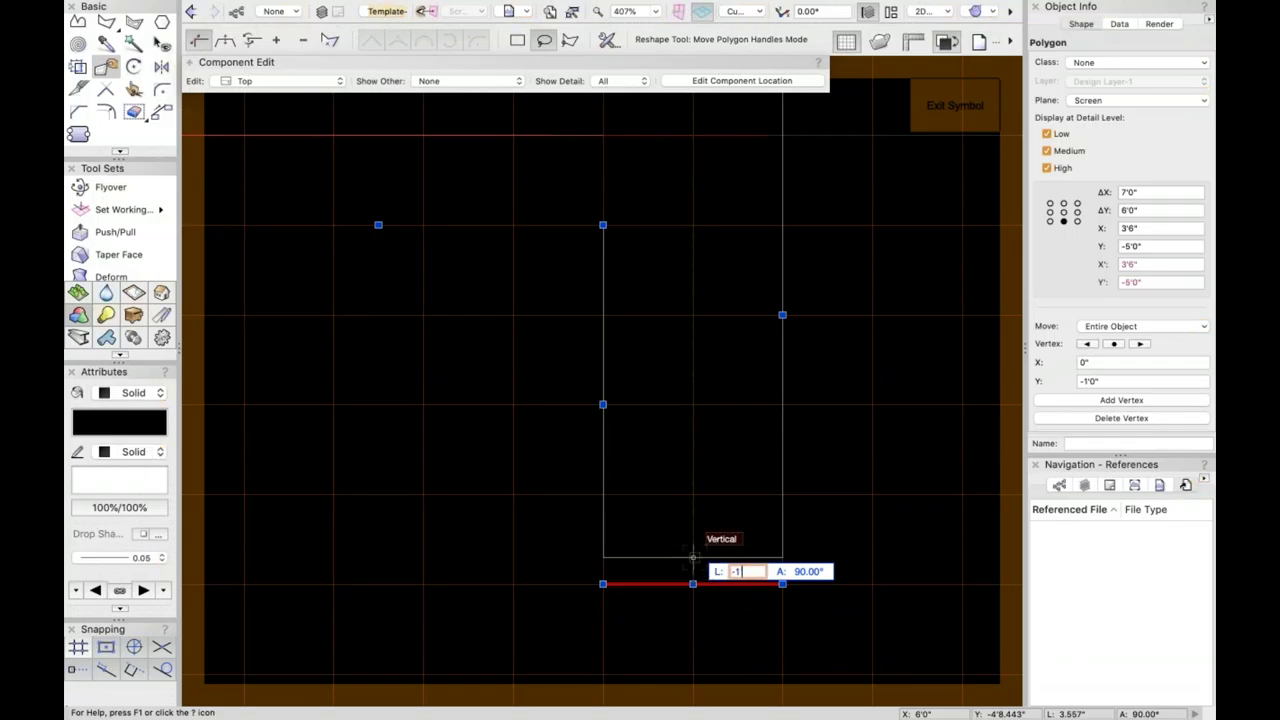
type("'")
key("Tab")
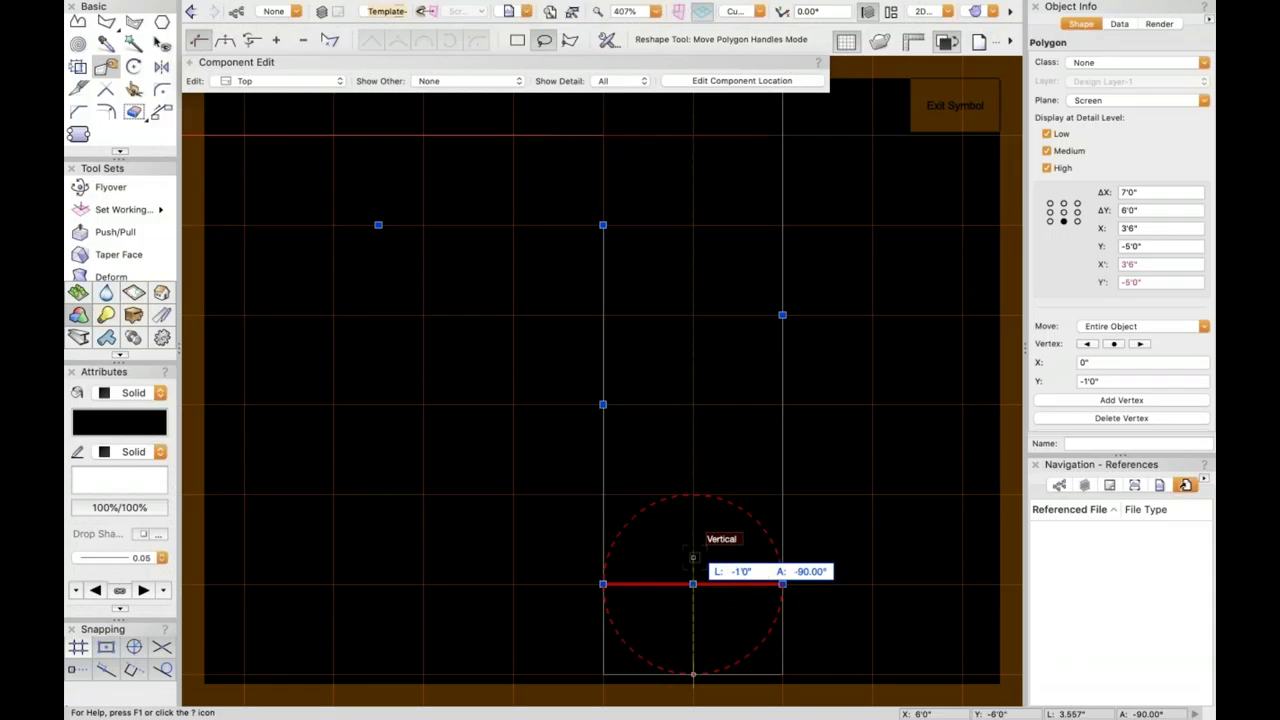
left_click(726, 477)
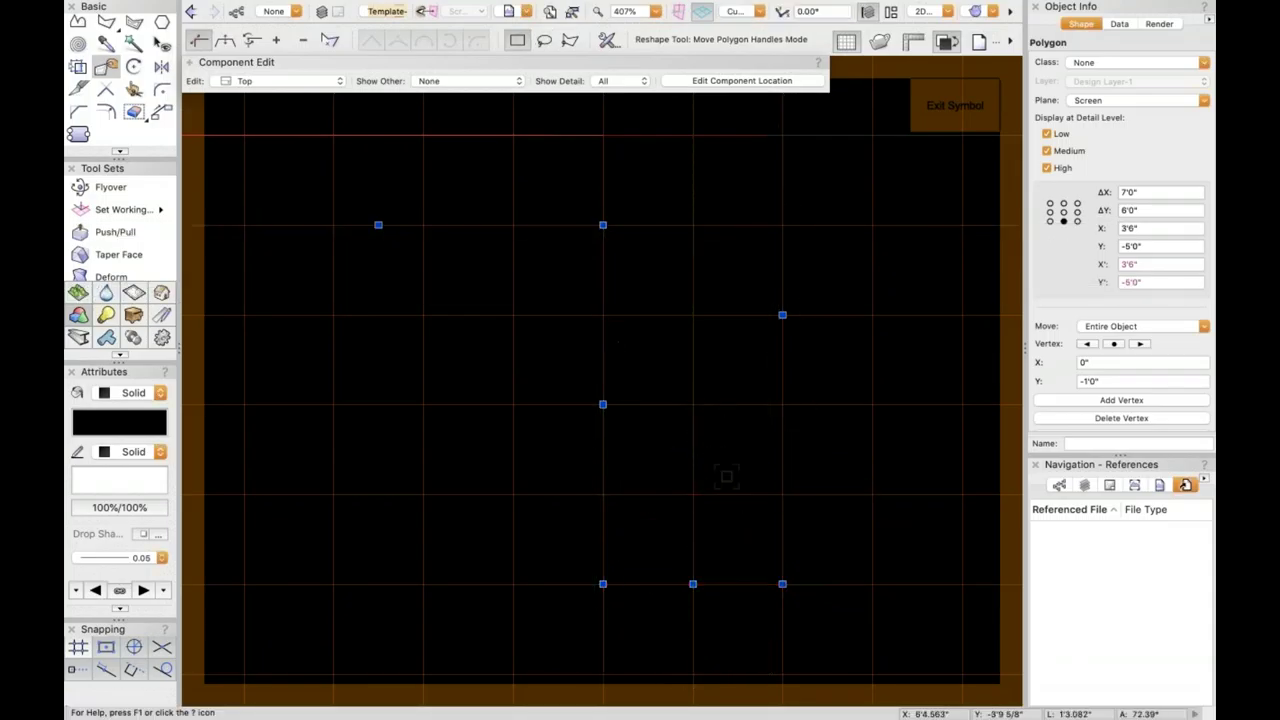
left_click(786, 394)
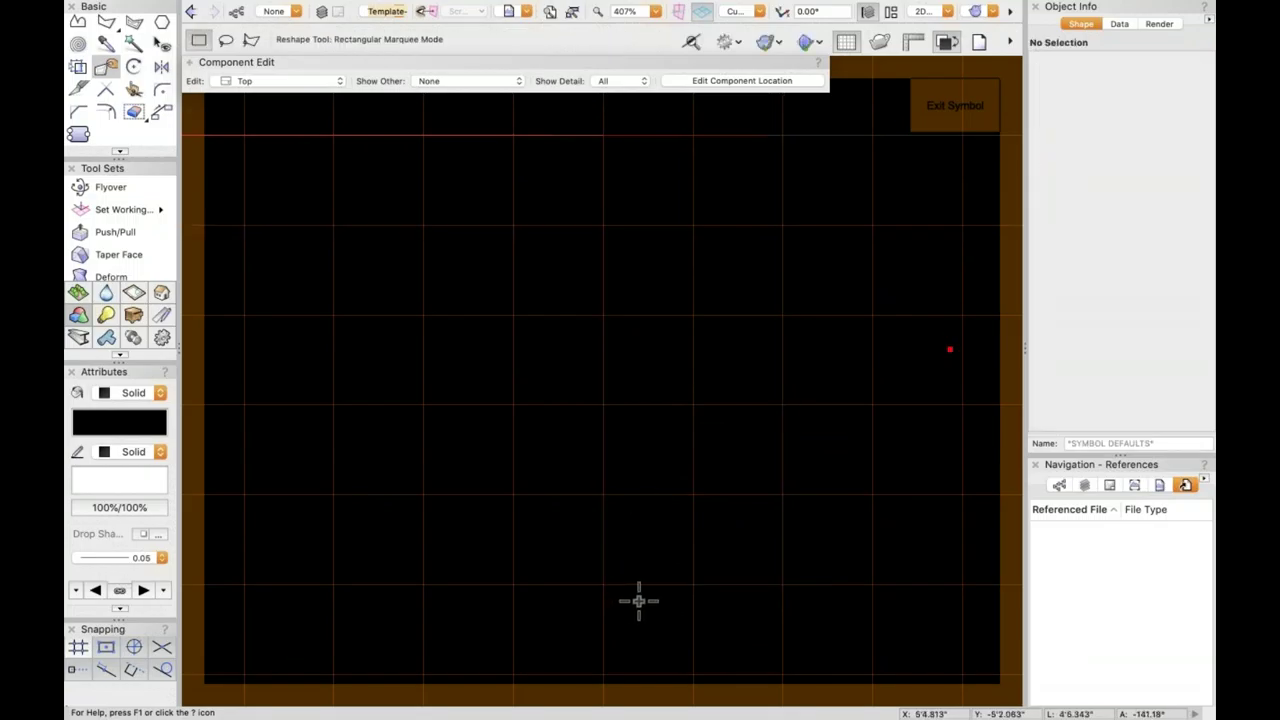
- Reshape the L-shaped polygon by moving the bottom edge of its vertical leg straight up 1'
key("x")
left_click(692, 576)
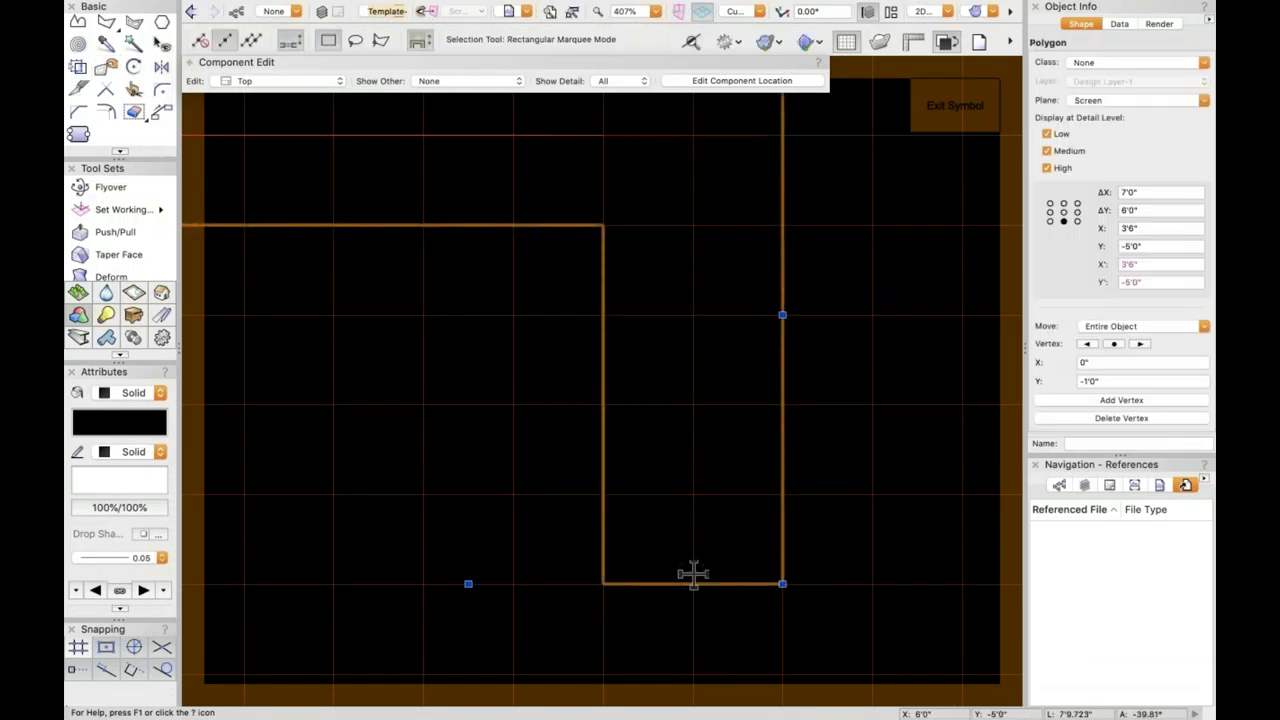
key("shift+r")
left_click_drag(690, 582, 688, 545)
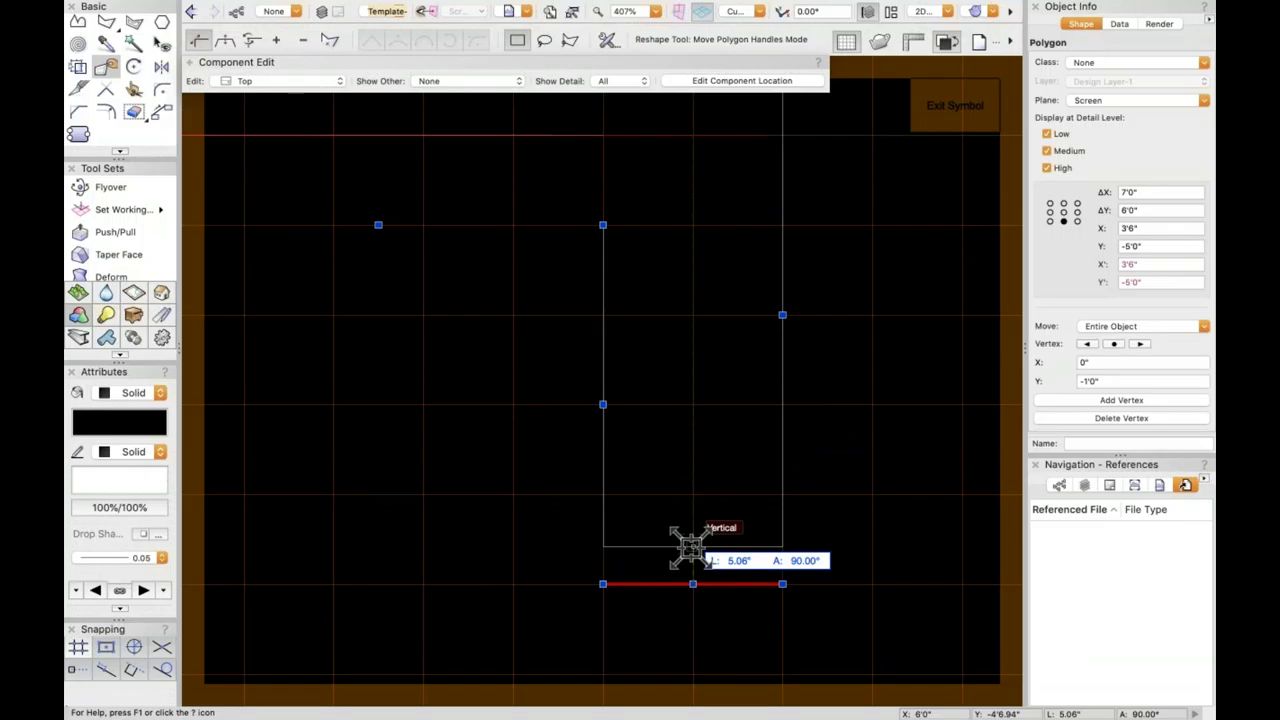
key("o")
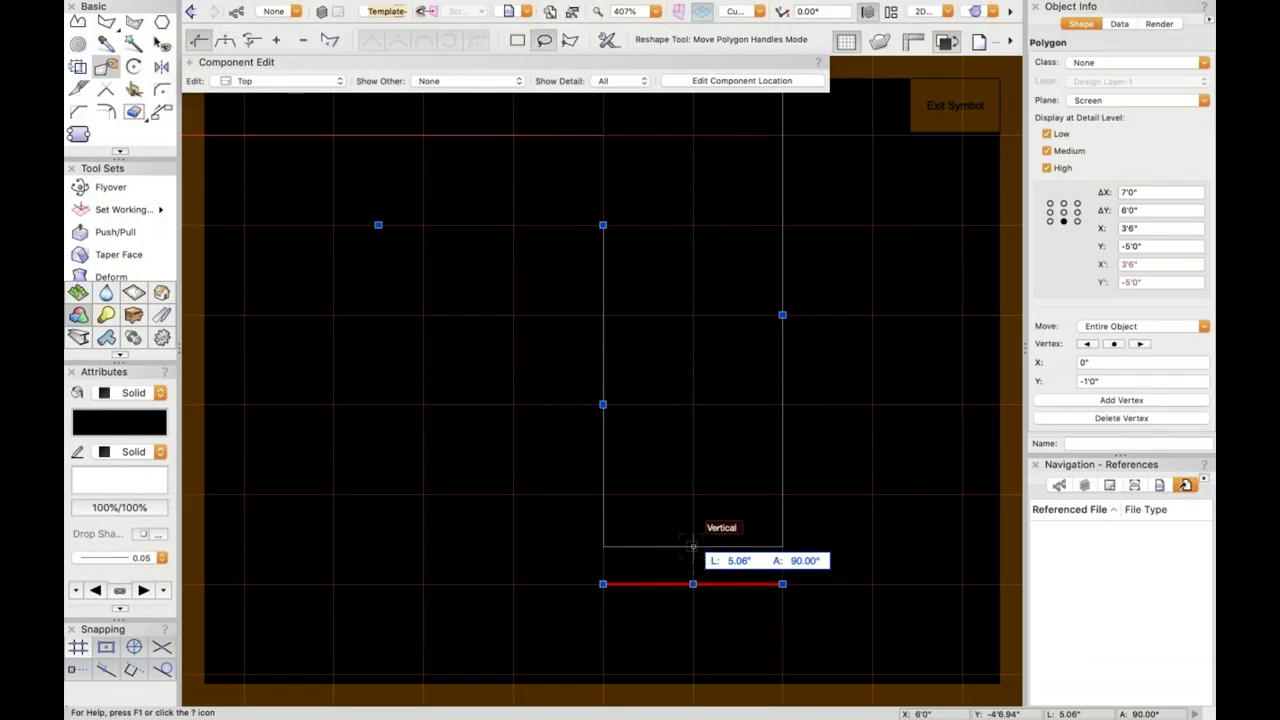
key("Tab")
type("1'")
key("Tab")
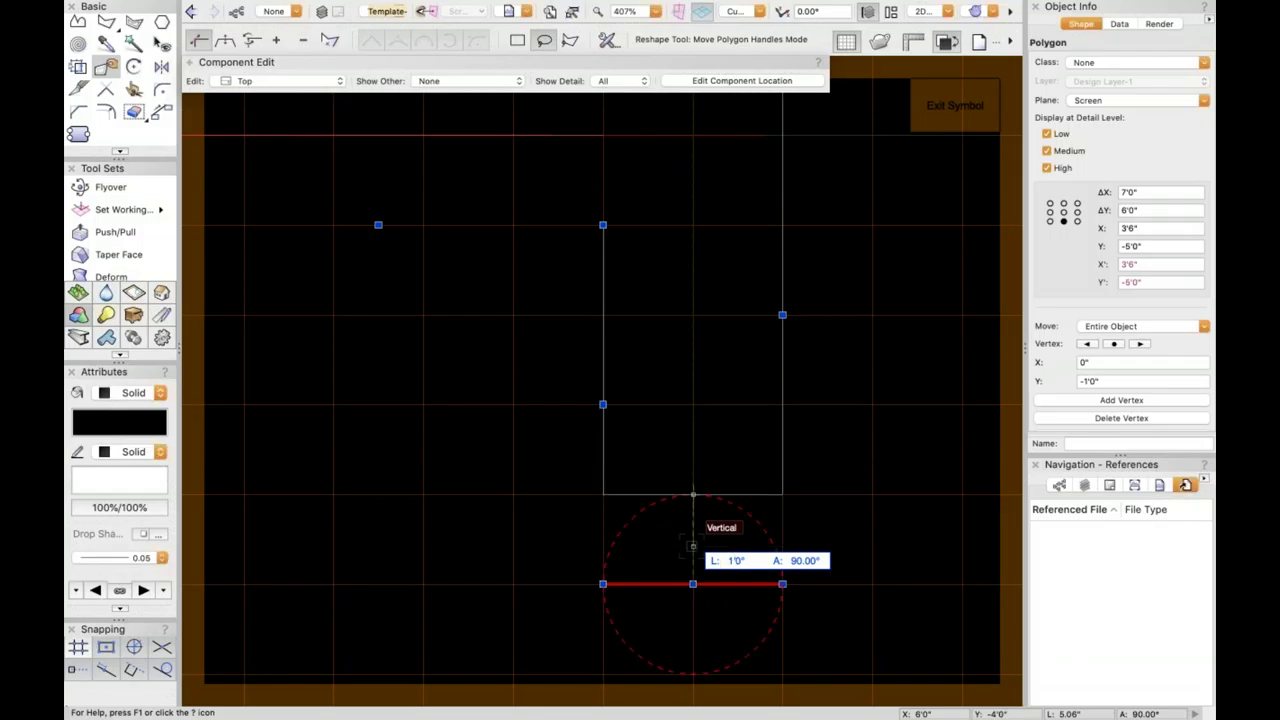
left_click_drag(692, 546, 692, 494)
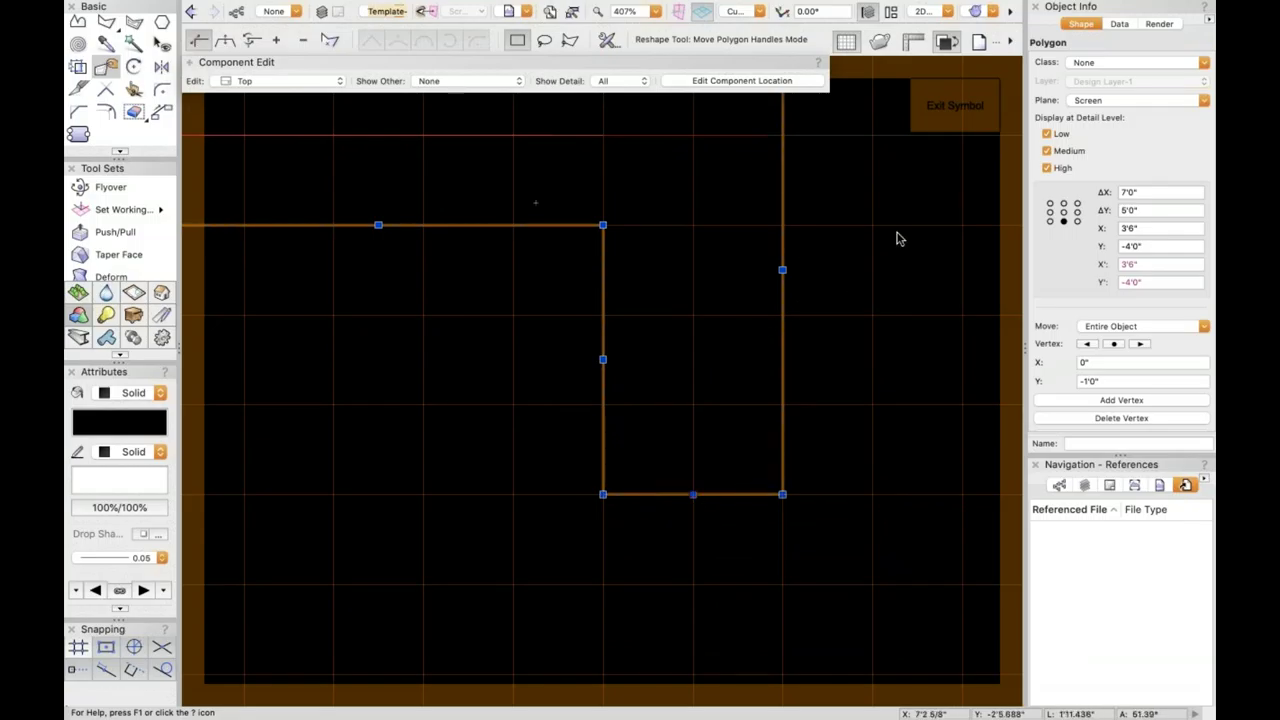
- Exit the symbol and delete the 10' by 8' rectangle from the design layer
left_click(952, 126)
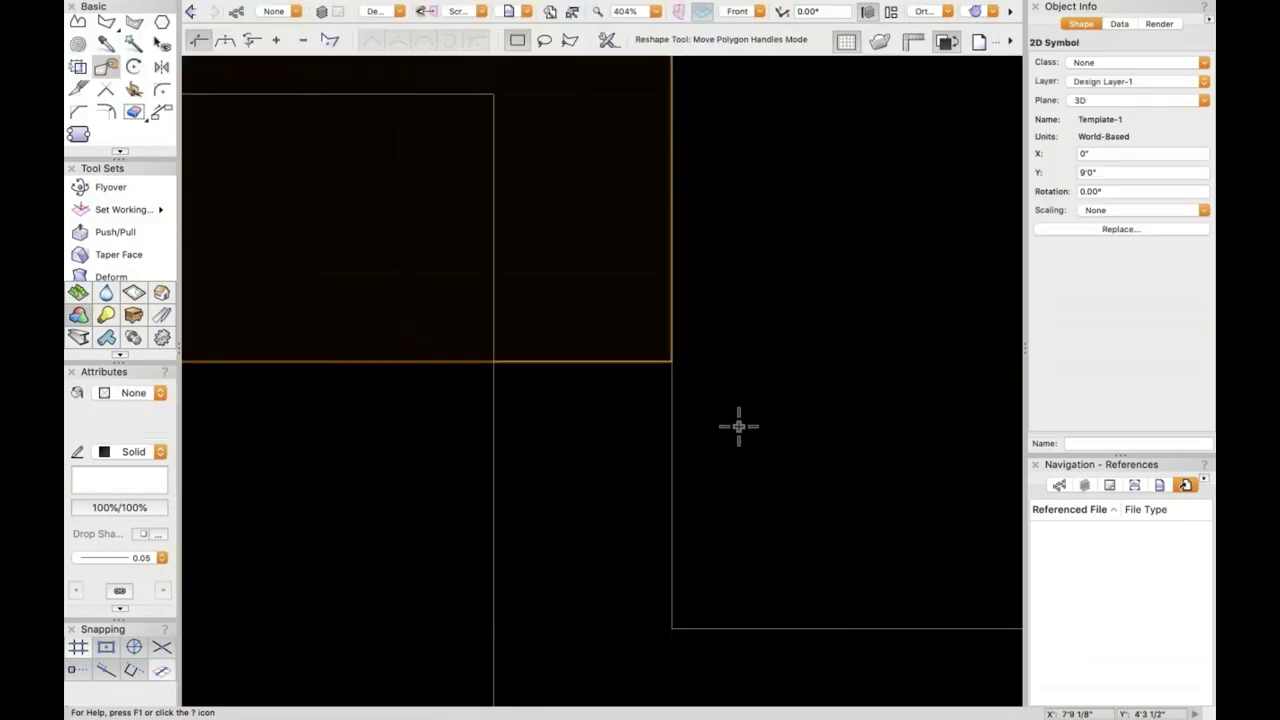
scroll(738, 426, "down", 6)
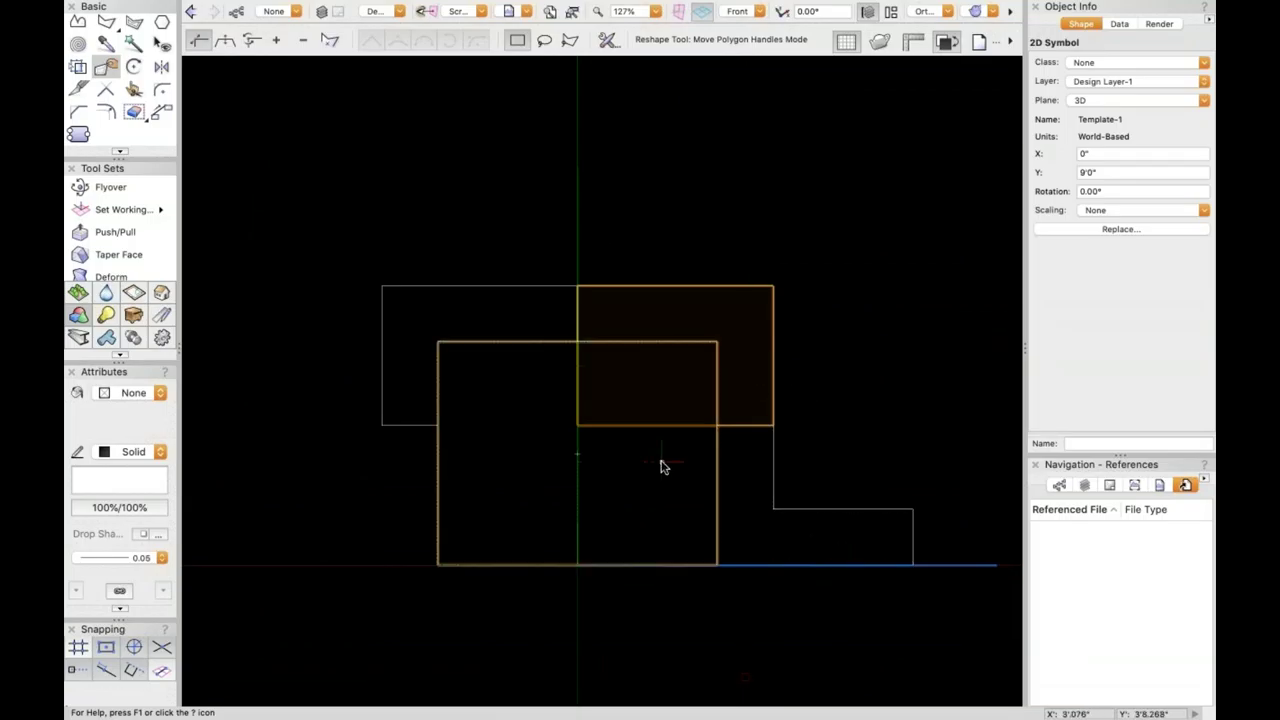
left_click(456, 511)
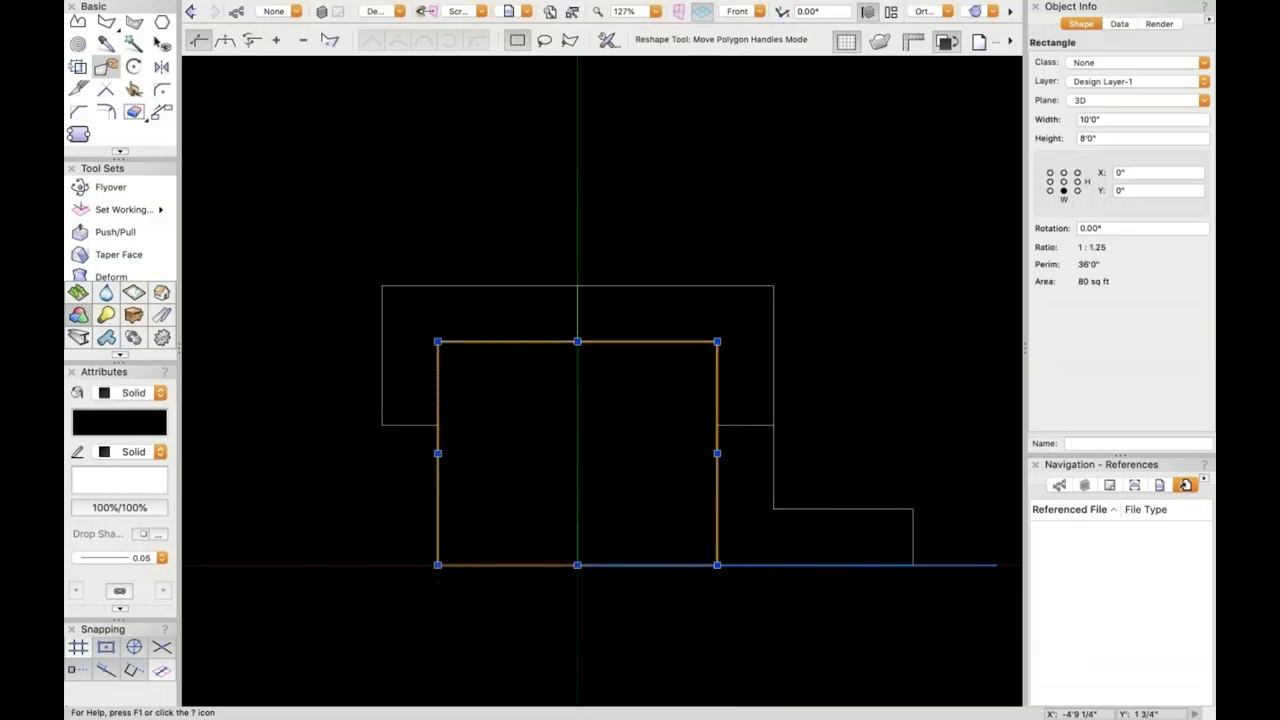
left_click(843, 437)
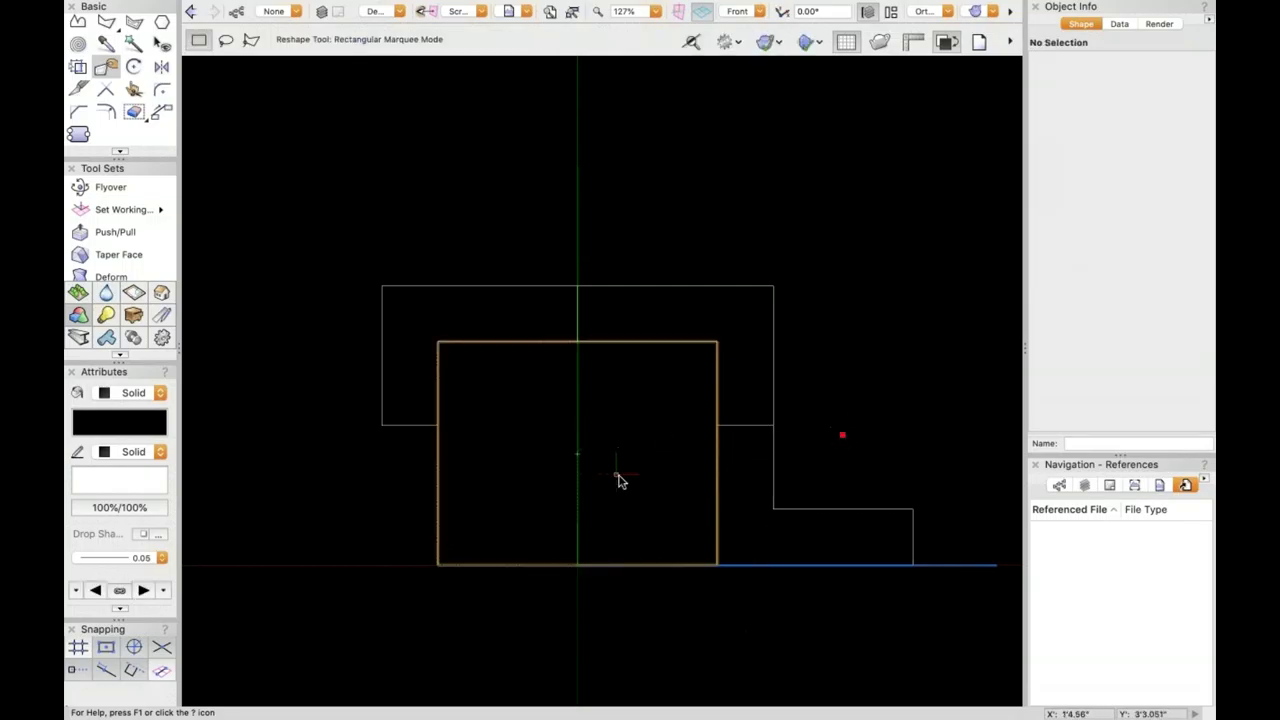
left_click(618, 483)
key("Delete")
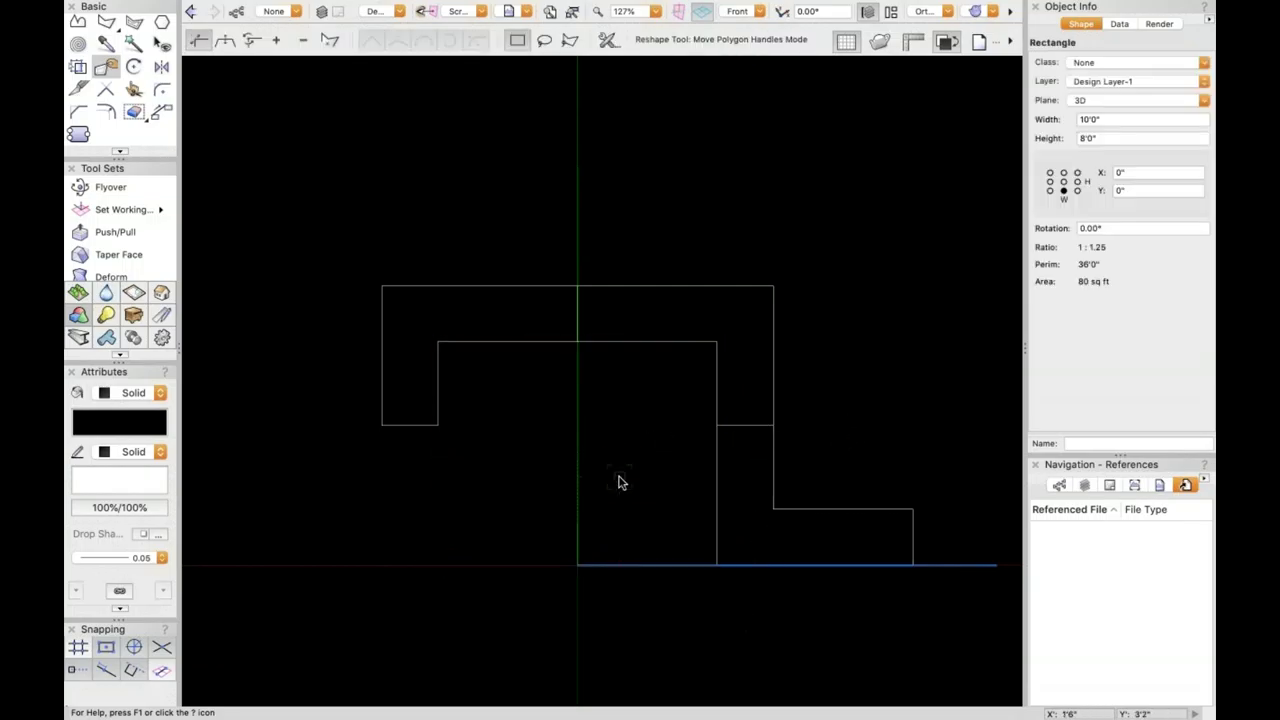
- Orbit the stepped outline with the Flyover tool to examine it in 3D, and return to the Front view
middle_click_drag(583, 449, 614, 449)
scroll(626, 444, "up", 2)
scroll(626, 444, "up", 1)
middle_click_drag(705, 413, 597, 411)
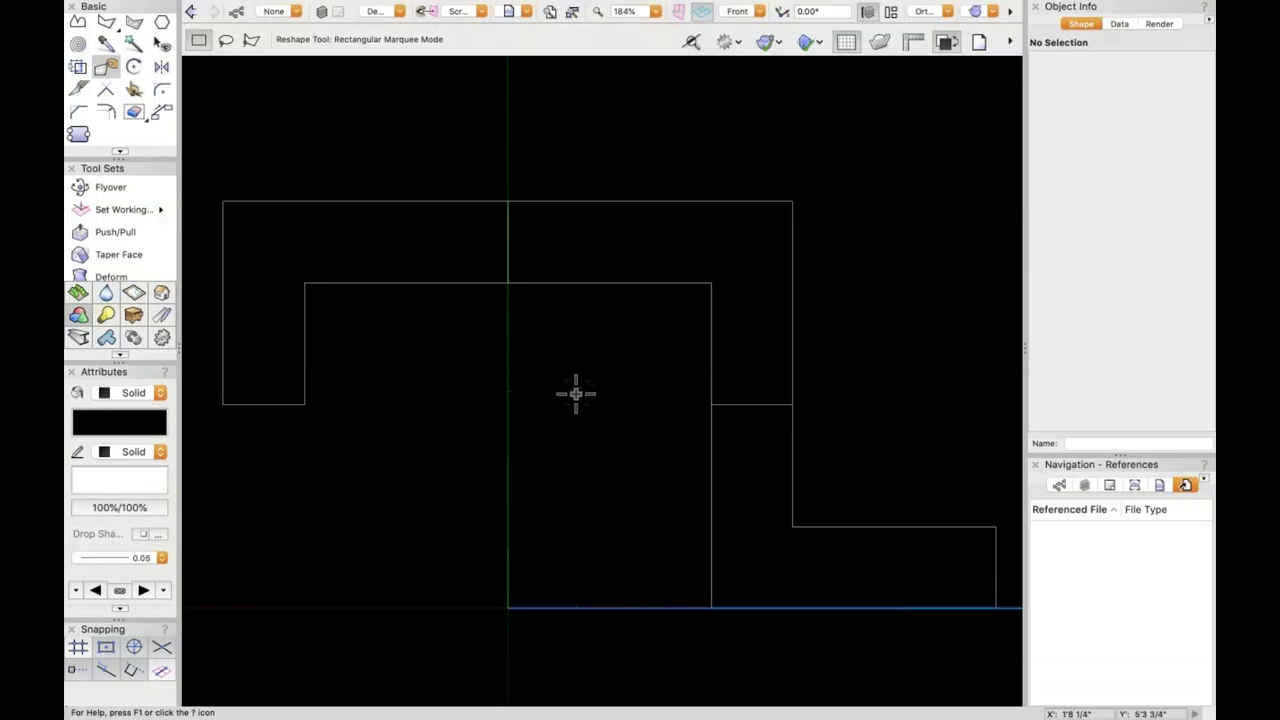
key("shift+c")
left_click_drag(568, 395, 568, 397)
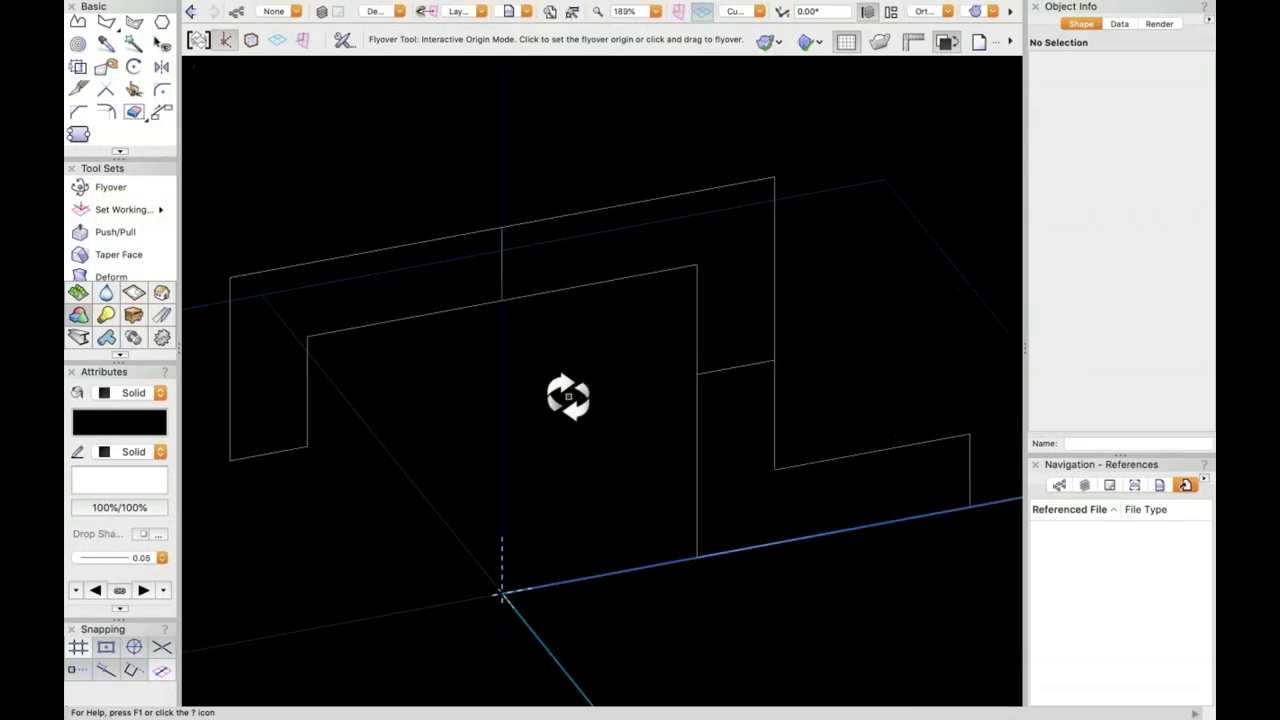
key("shift+r")
left_click(766, 41)
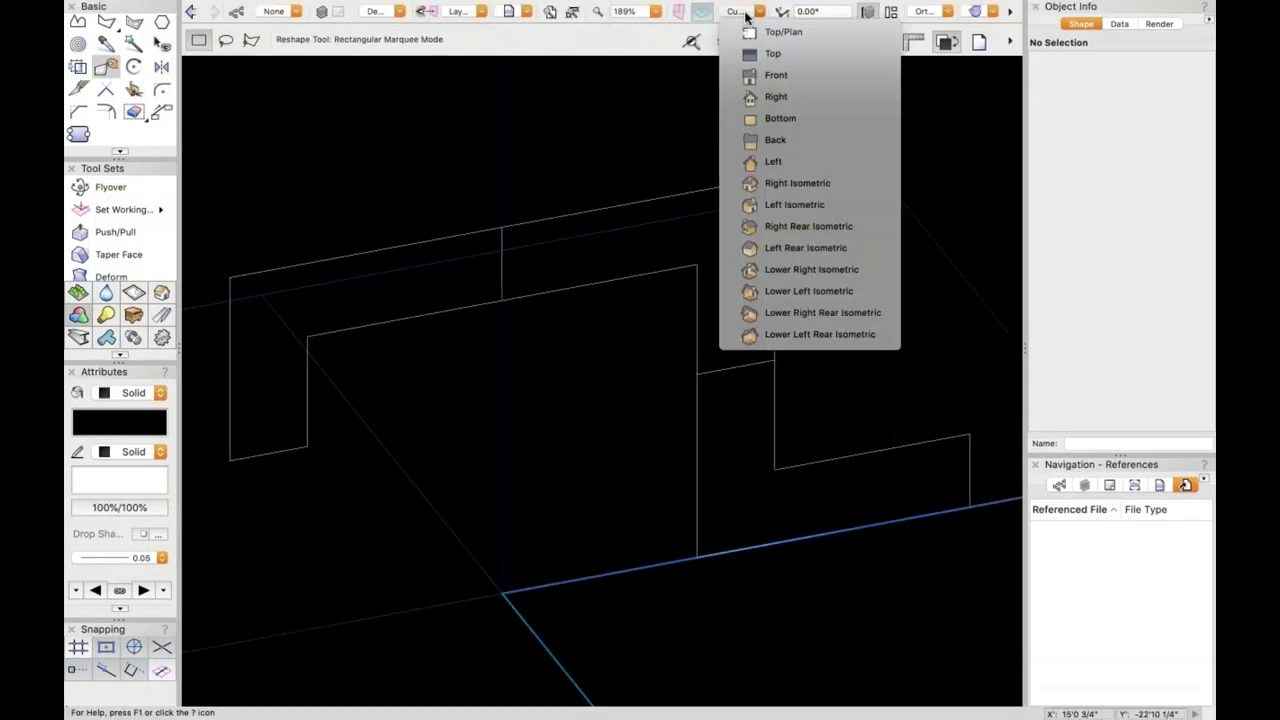
left_click(777, 76)
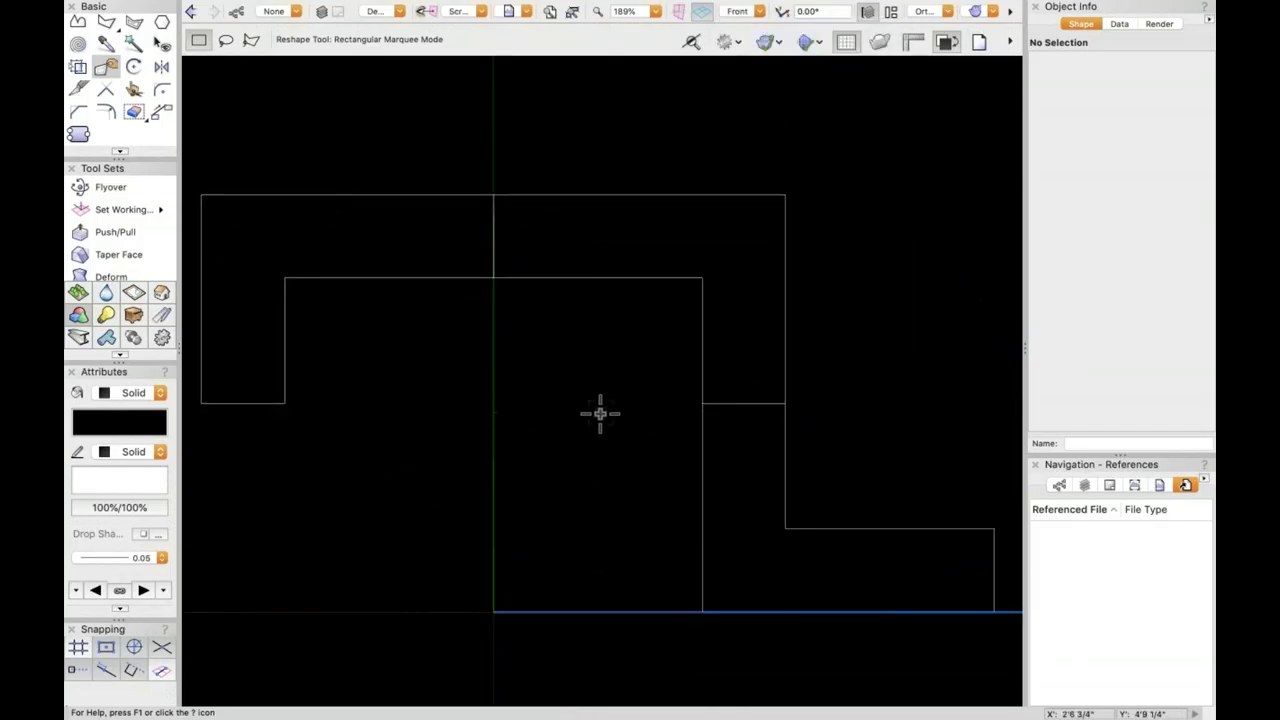
- Select the open polygon and the surrounding Template-1 symbols one by one to examine which objects form the outline
key("x")
left_click(604, 358)
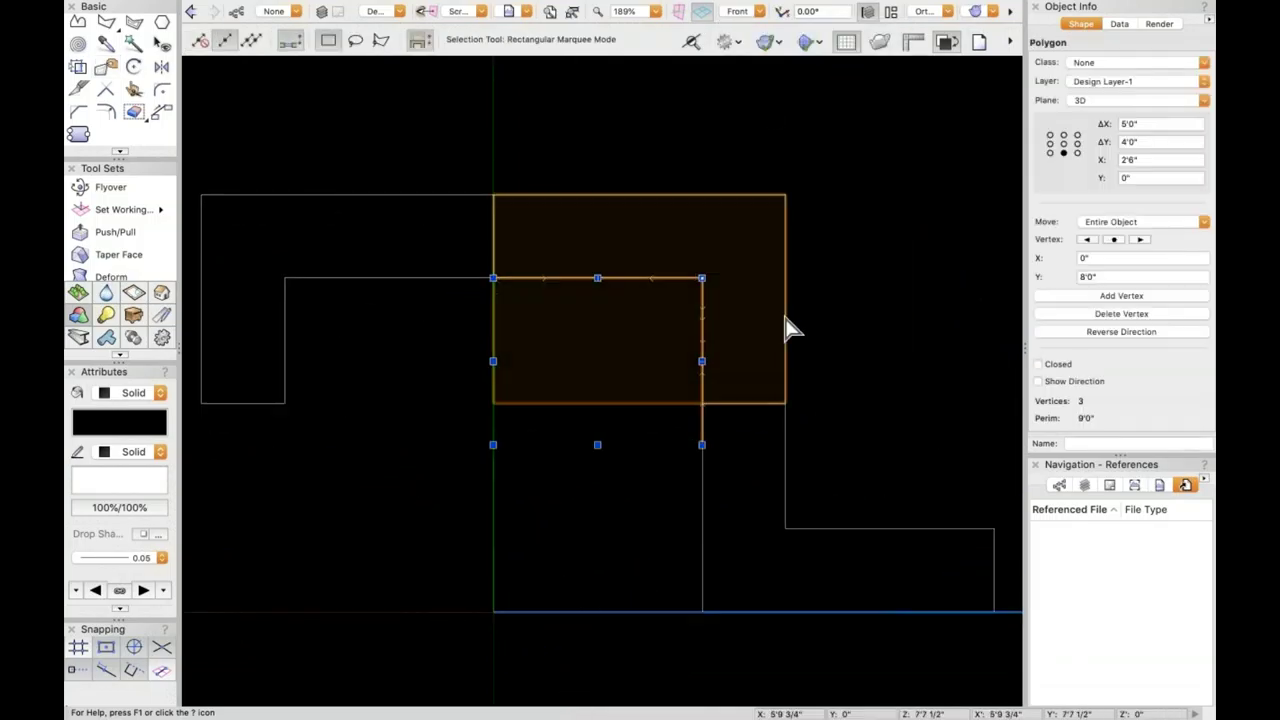
left_click(387, 546)
left_click(650, 345)
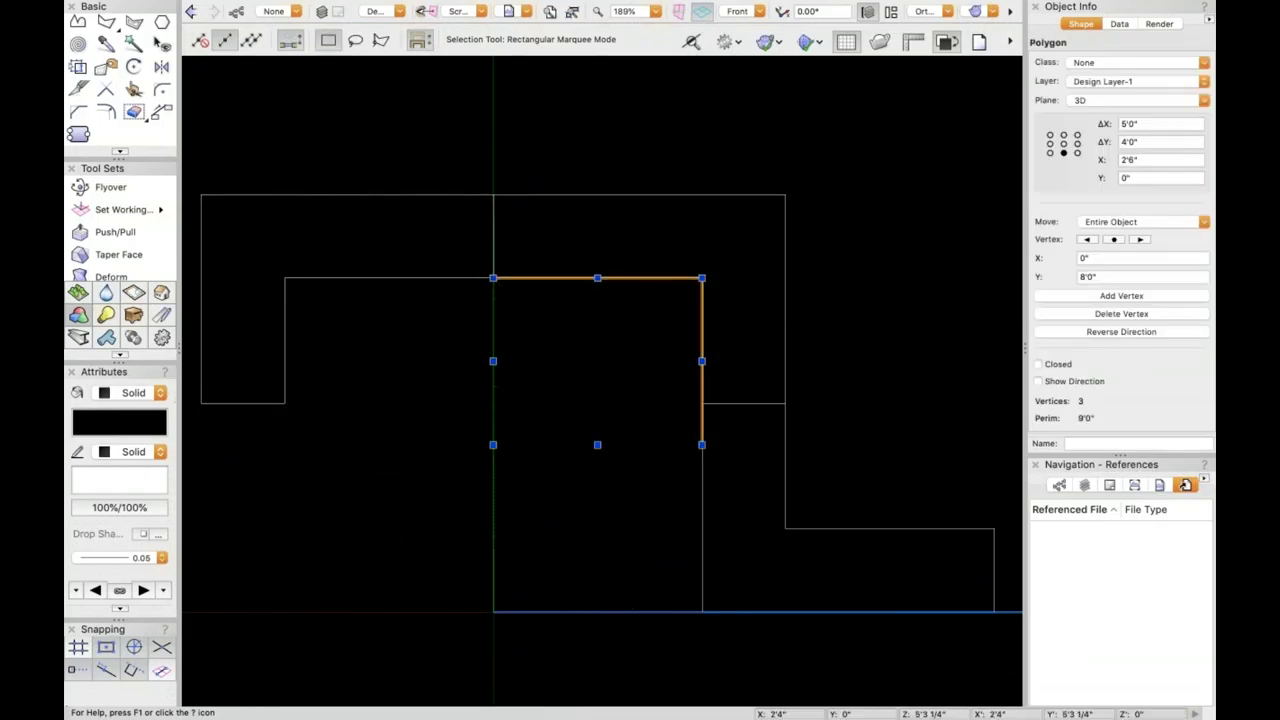
left_click(646, 426)
left_click(430, 230)
left_click(577, 257)
left_click(743, 543)
left_click(690, 265)
left_click(340, 263)
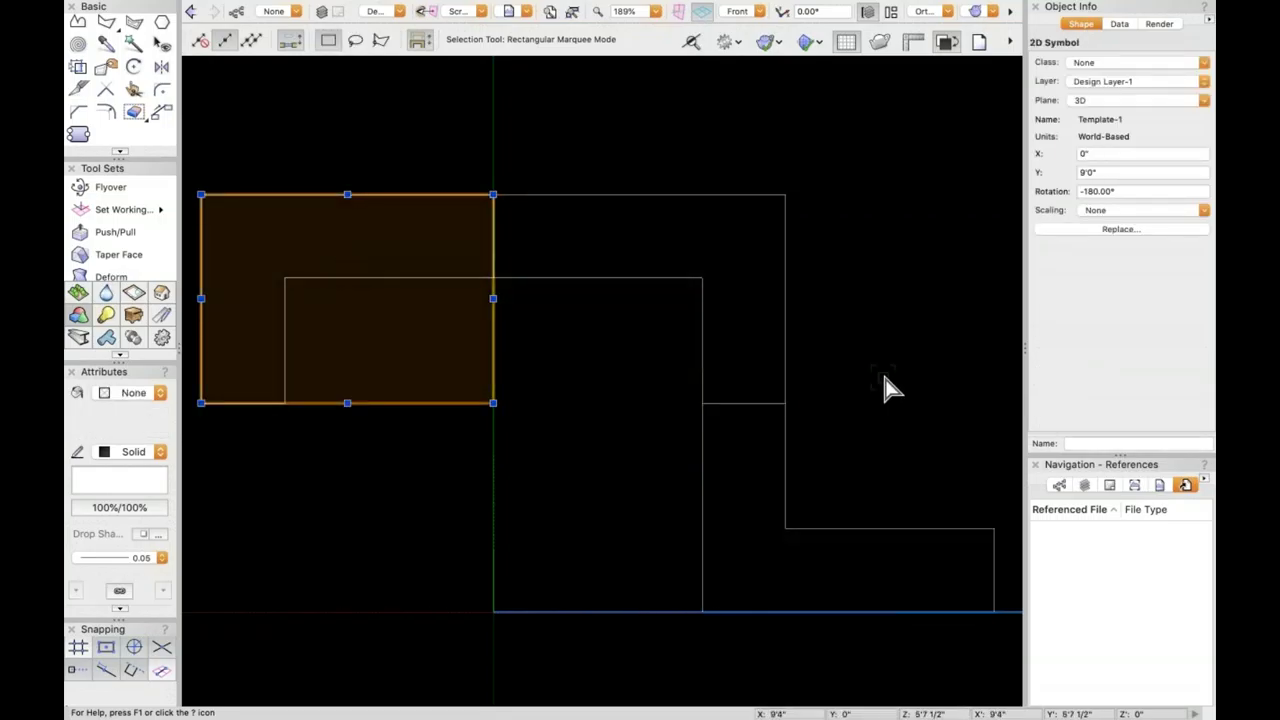
left_click(840, 206)
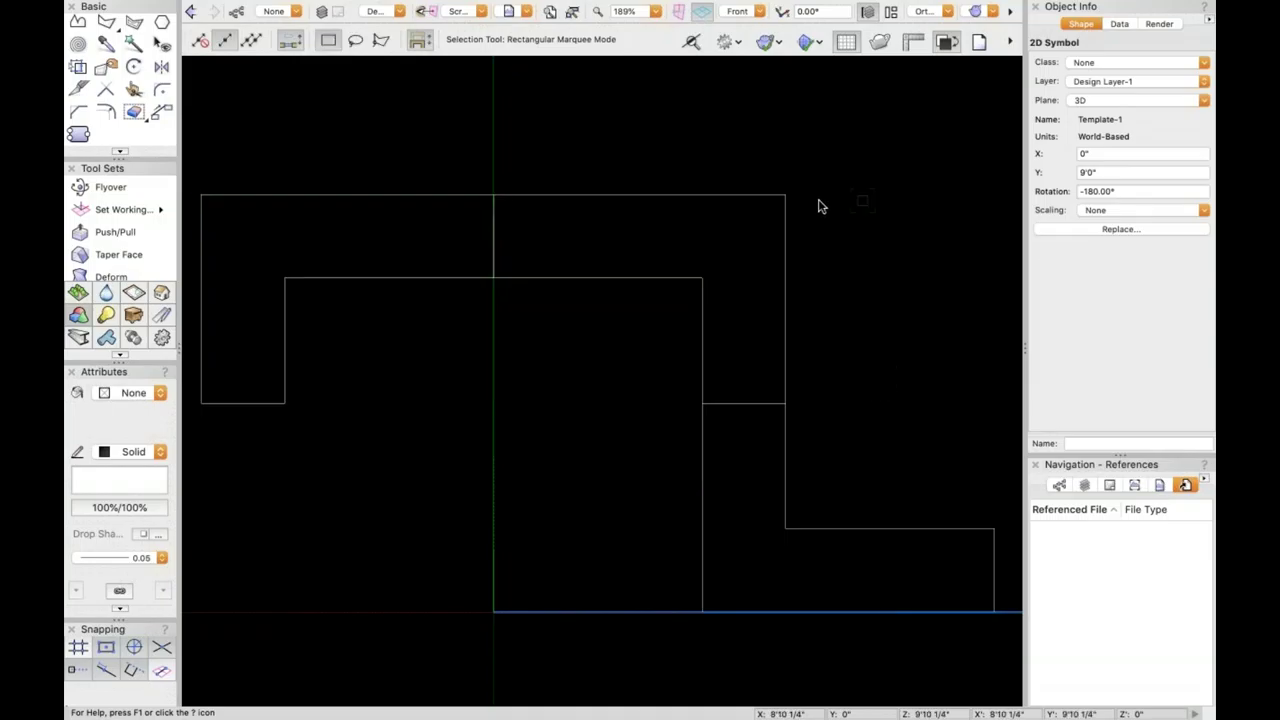
left_click(642, 266)
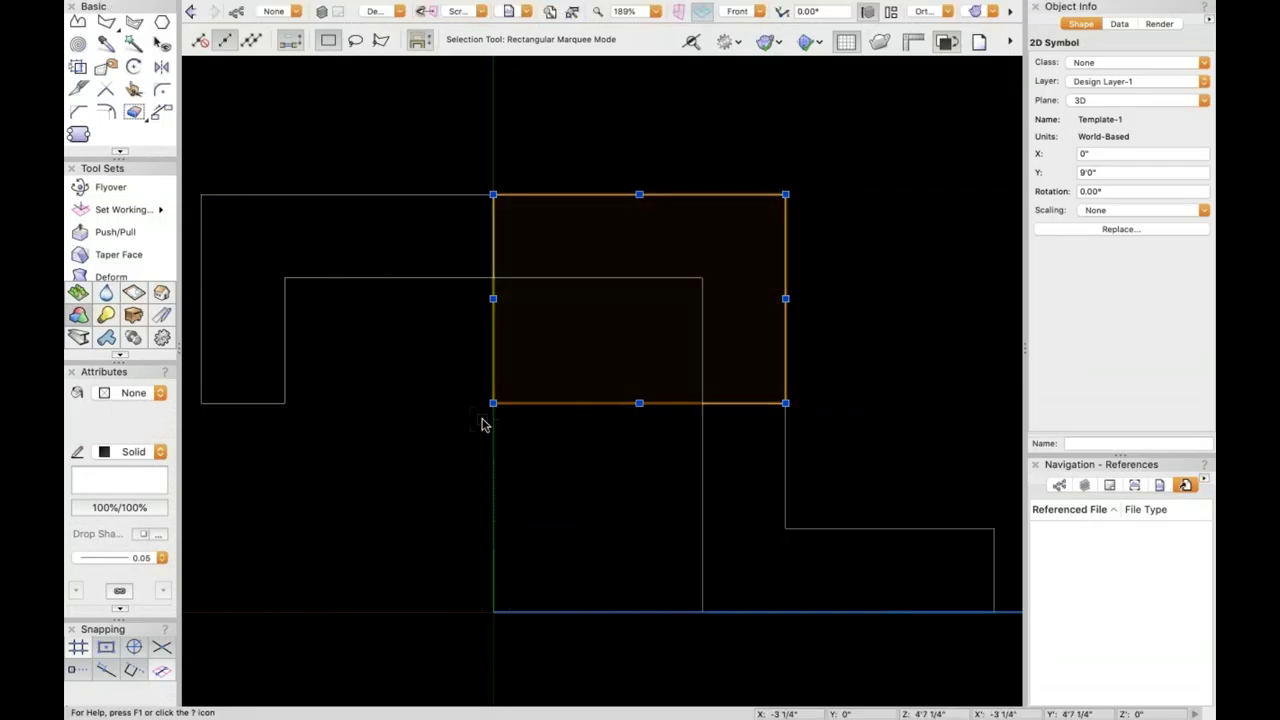
scroll(483, 423, "down", 2)
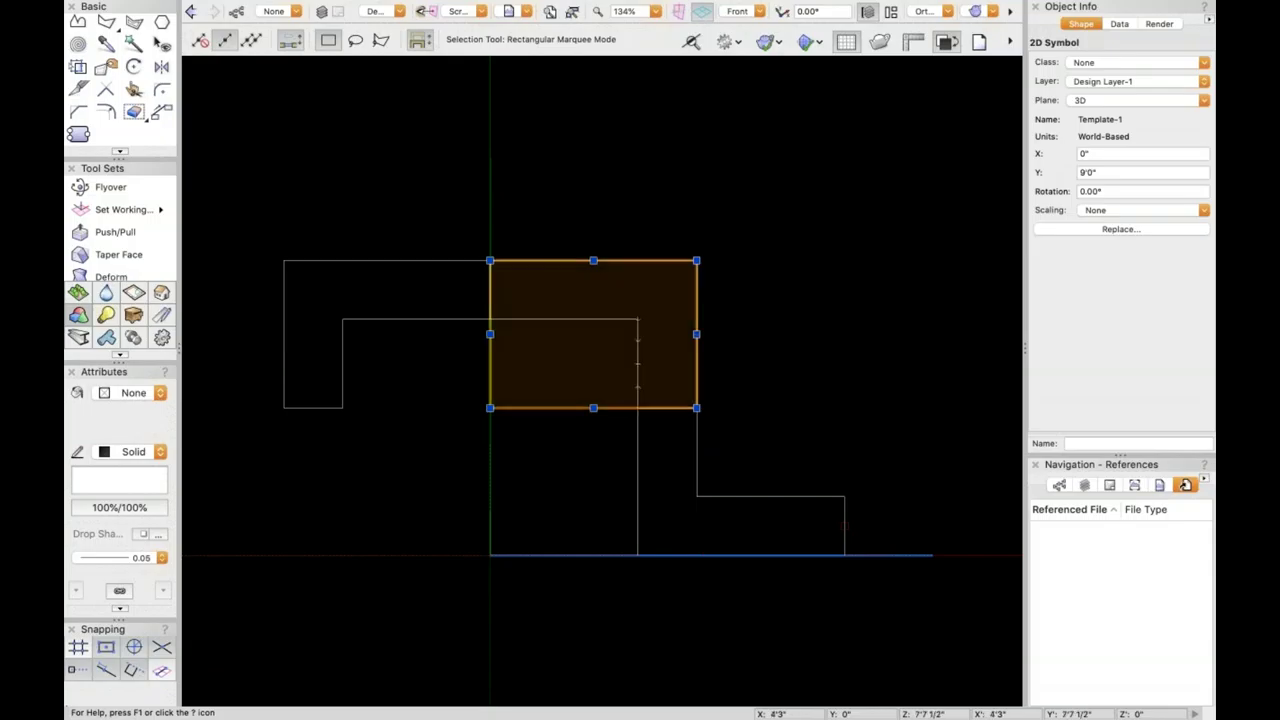
left_click(537, 491)
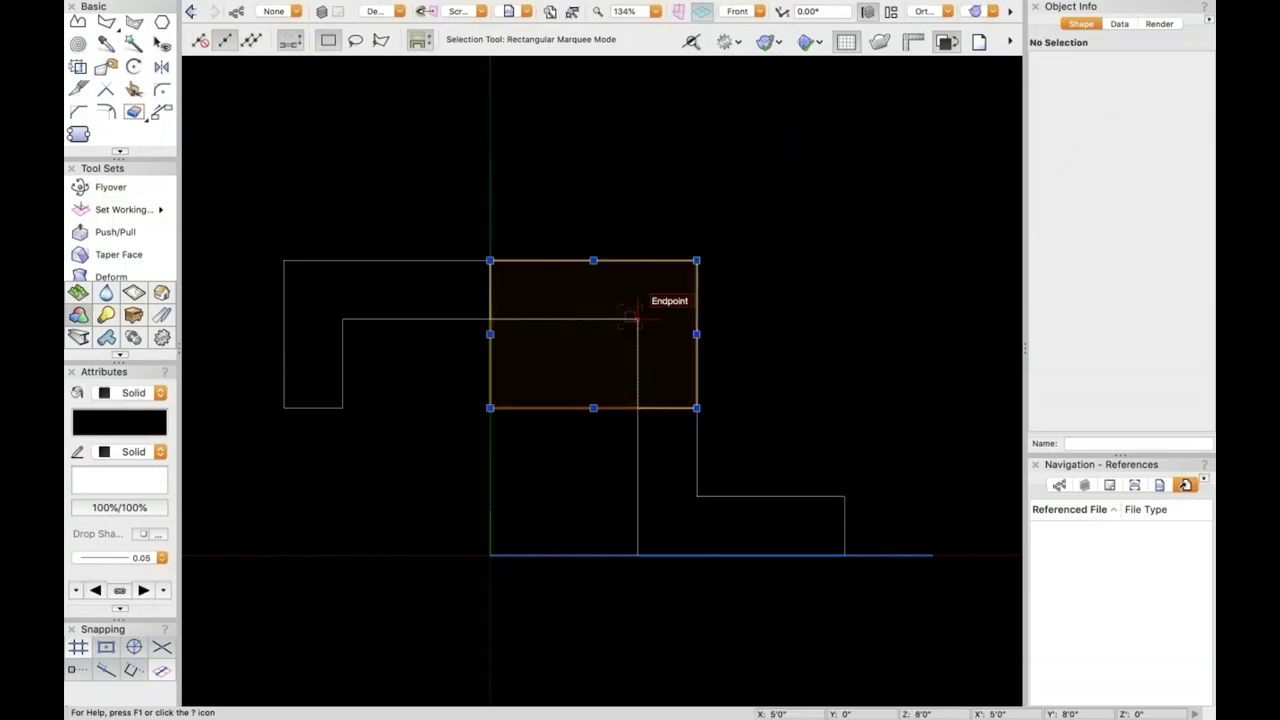
left_click(630, 318)
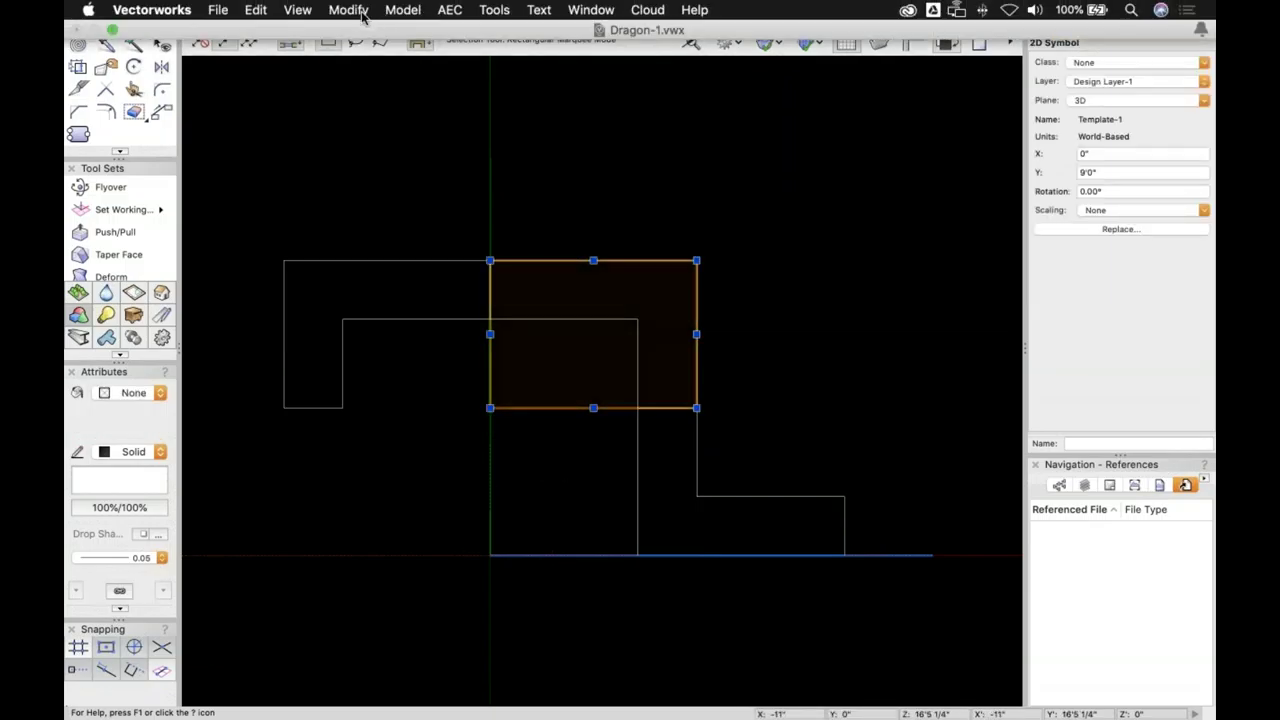
left_click(362, 11)
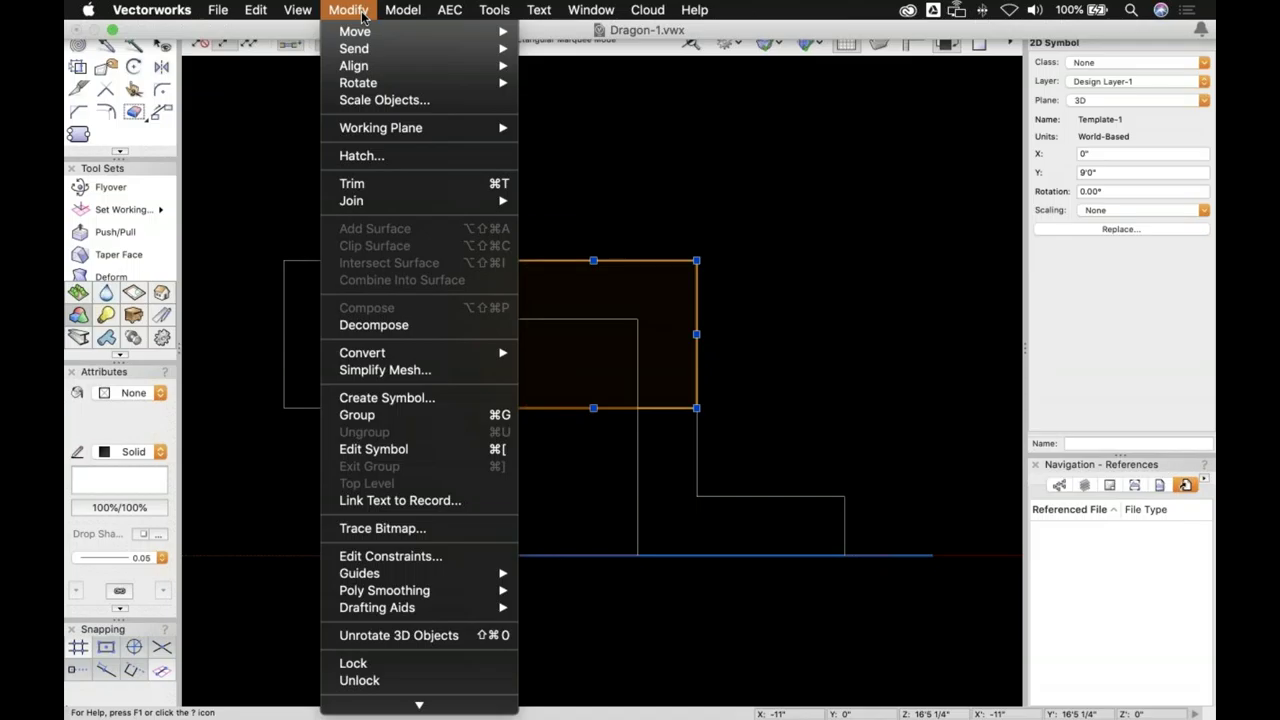
left_click(680, 235)
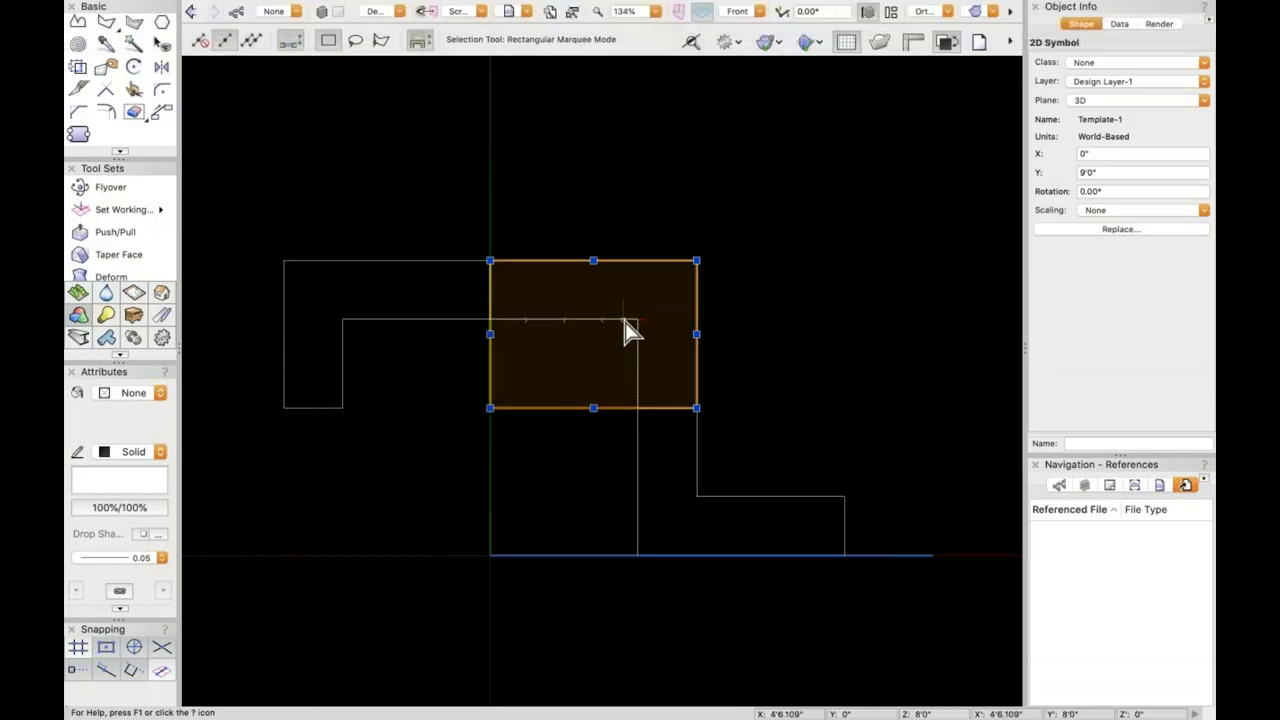
left_click(843, 368)
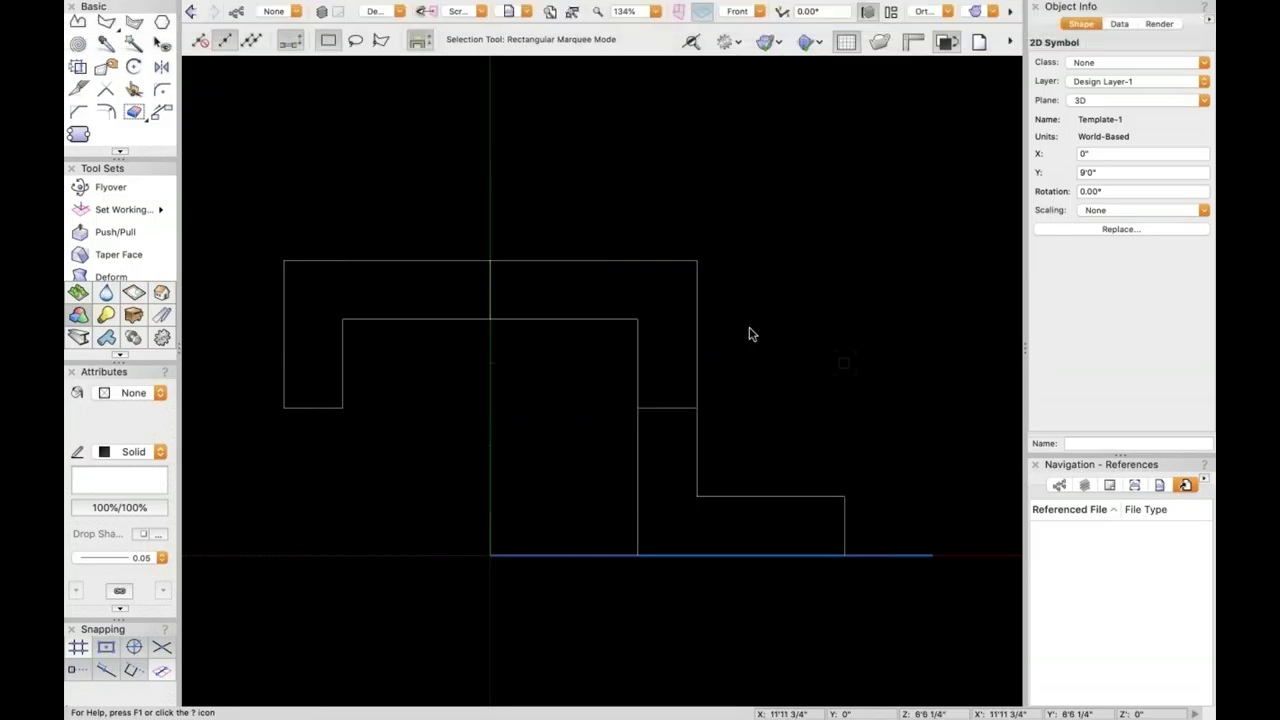
left_click(633, 321)
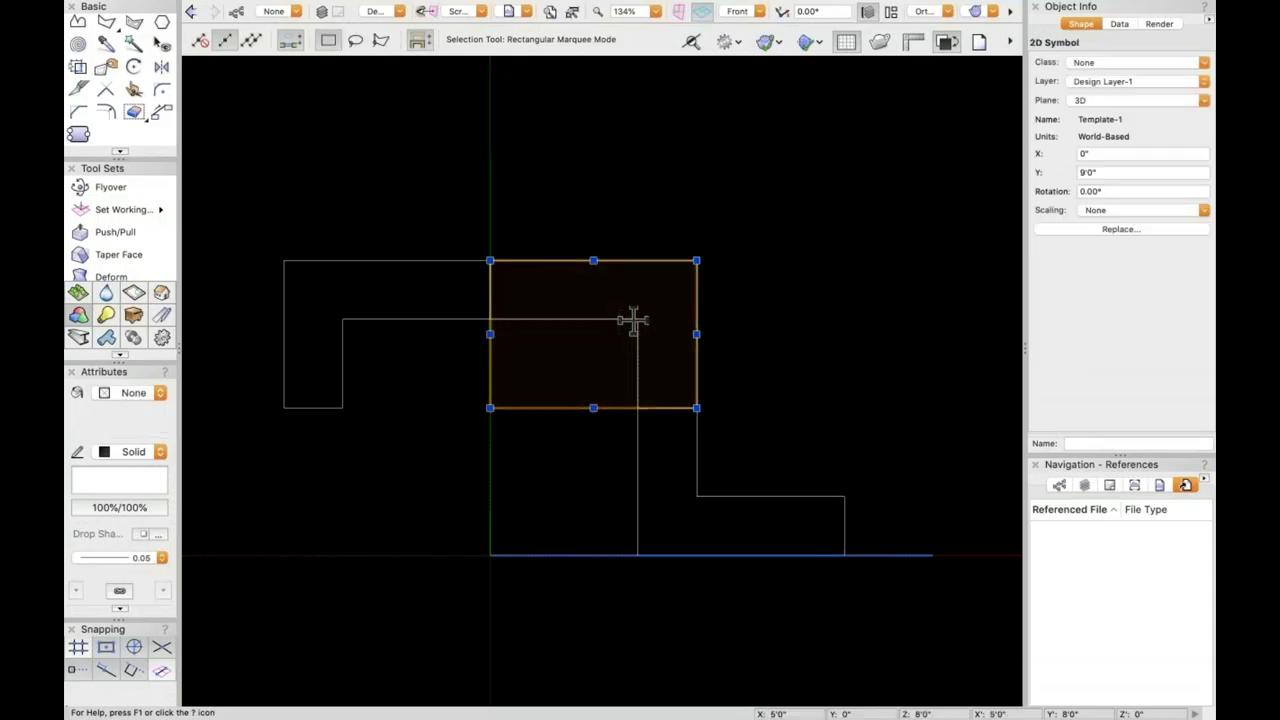
left_click(786, 349)
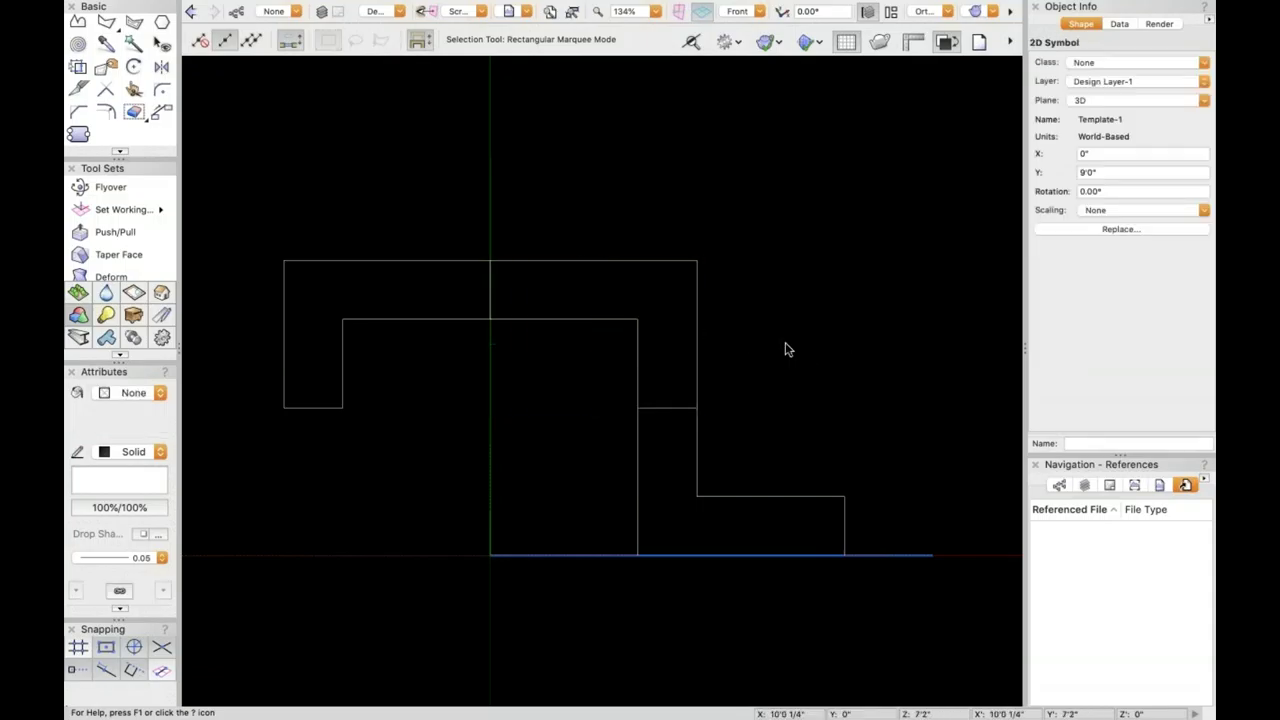
- Break the upper-right Template-1 symbol into a plain polygon using Convert to Group, and reselect that polygon
left_click(591, 312)
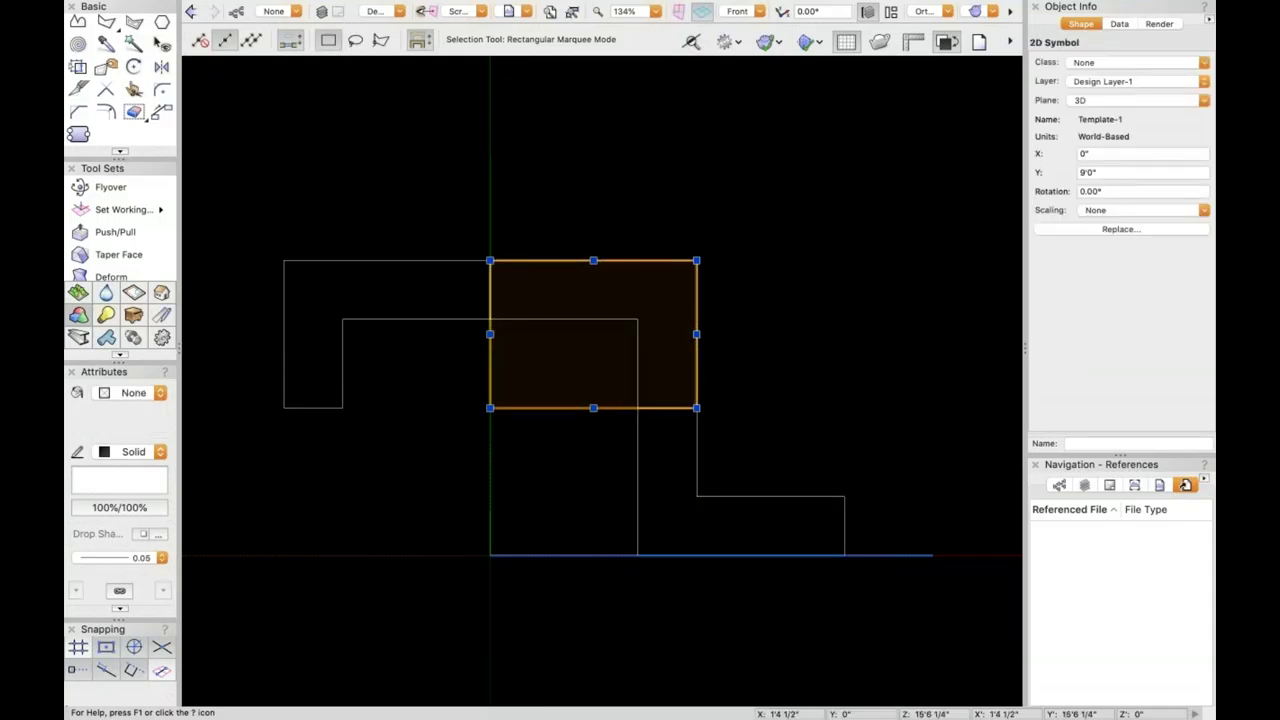
left_click(346, 10)
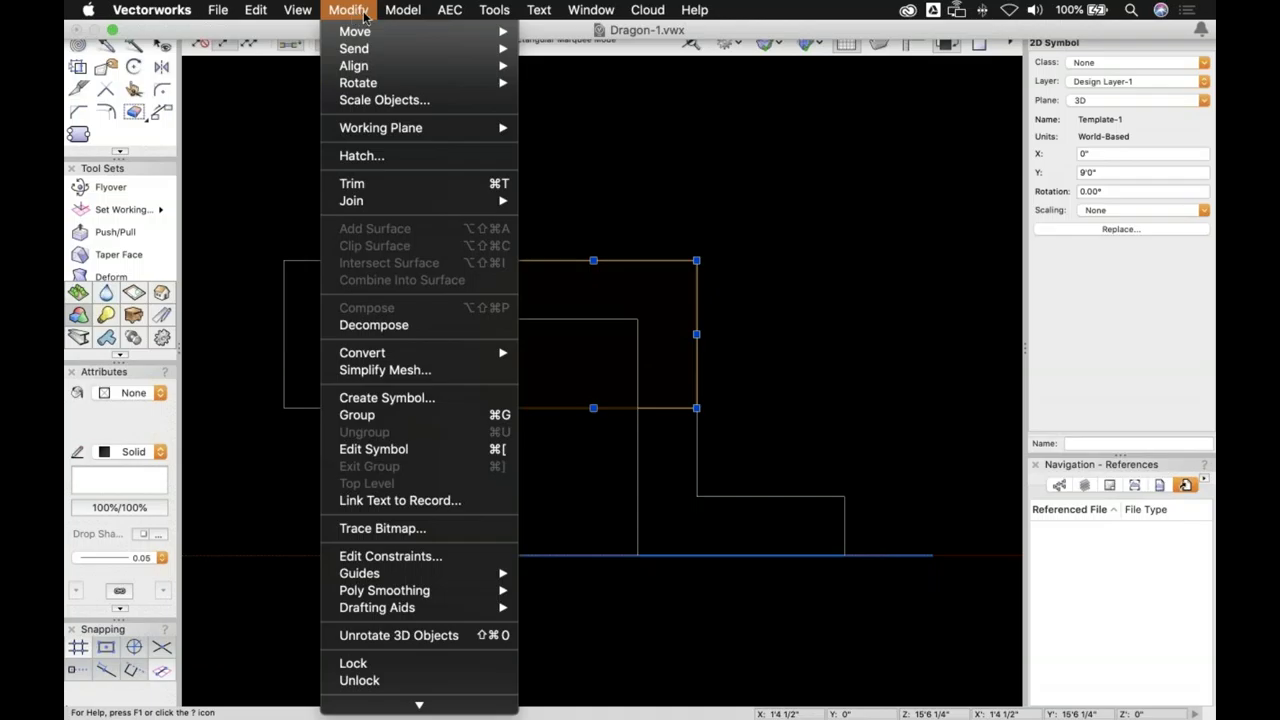
mouse_move(415, 352)
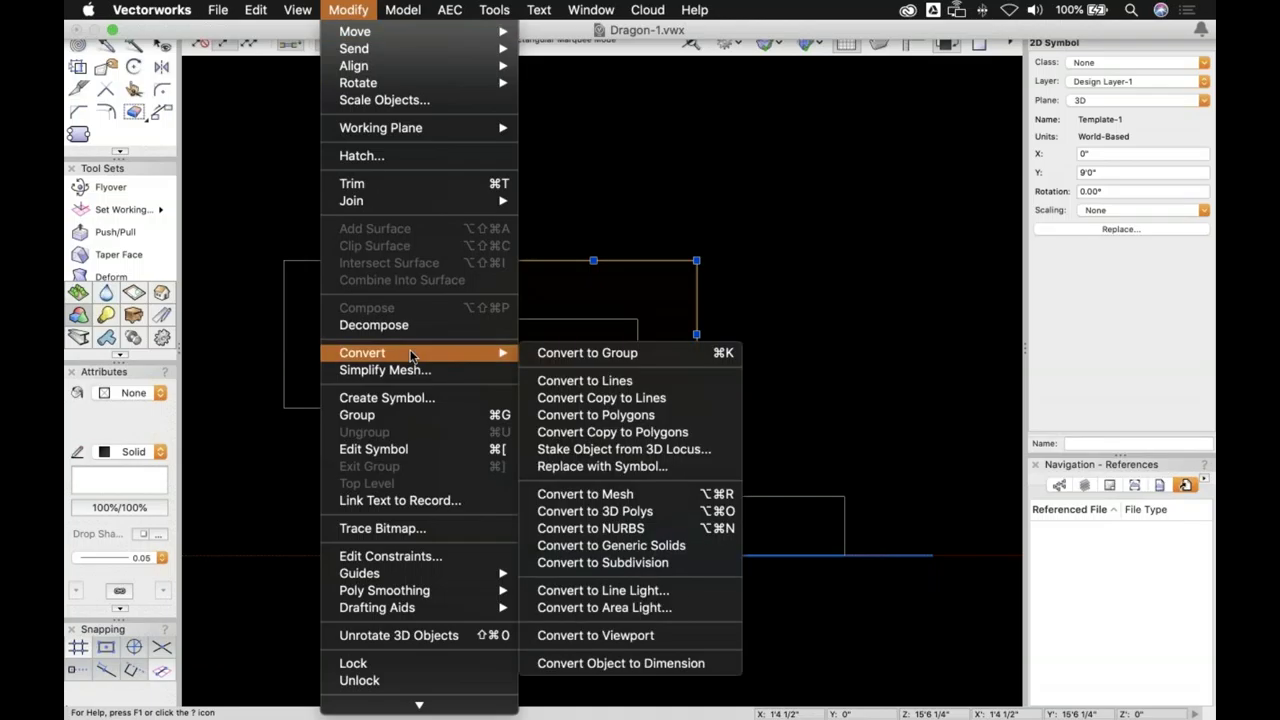
left_click(613, 360)
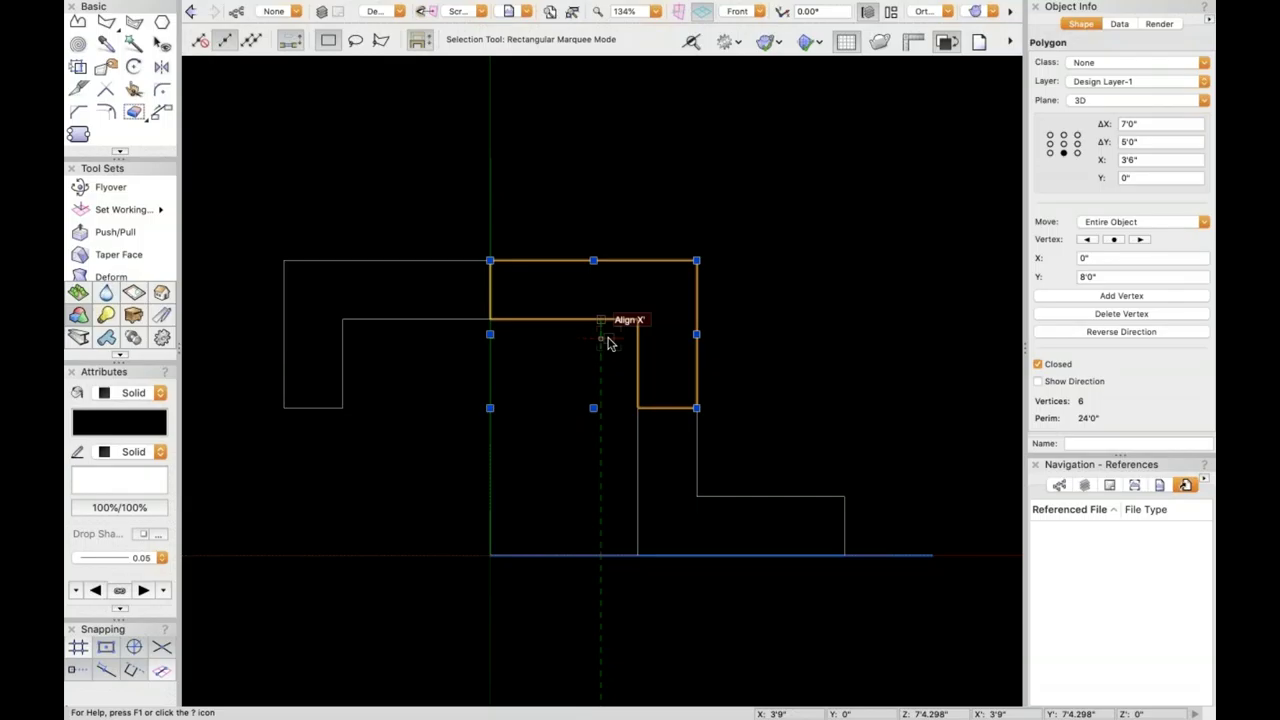
scroll(609, 343, "up", 3)
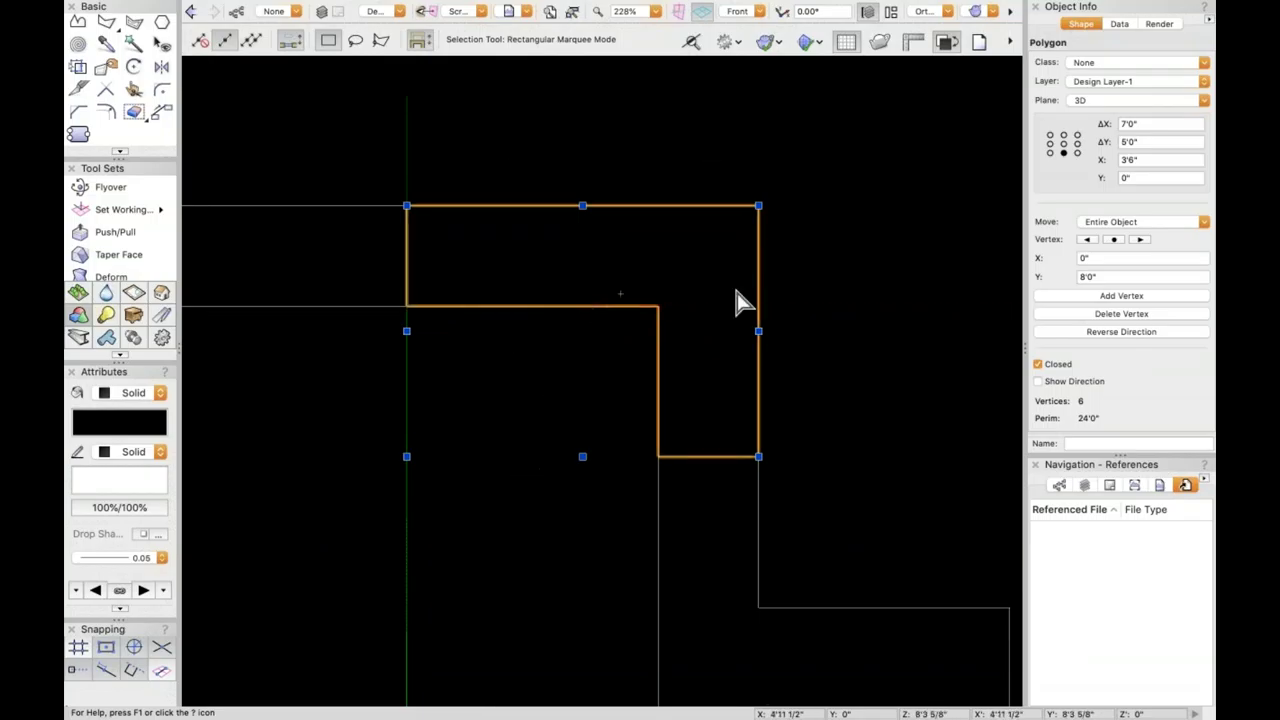
left_click(791, 317)
left_click(619, 316)
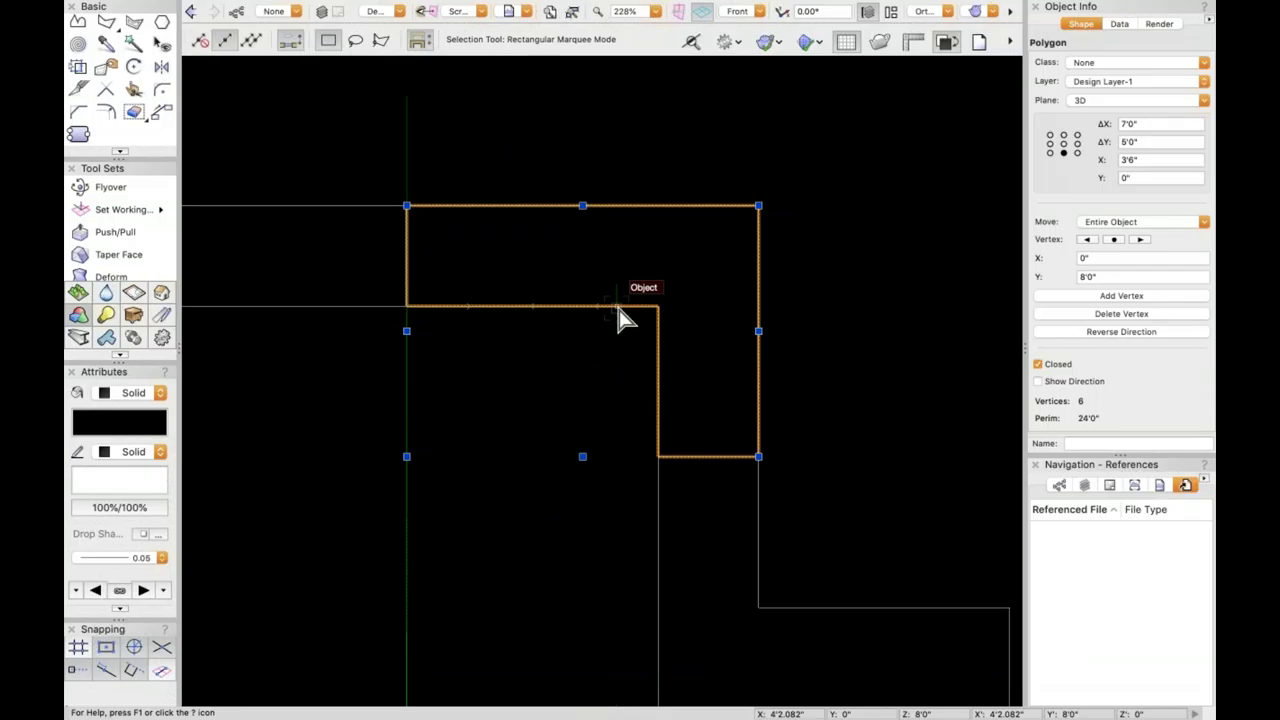
- Show all resources of Dragon-1.vwx in the Resource Manager to check for the Template-1 symbol, and close it
key("super+r")
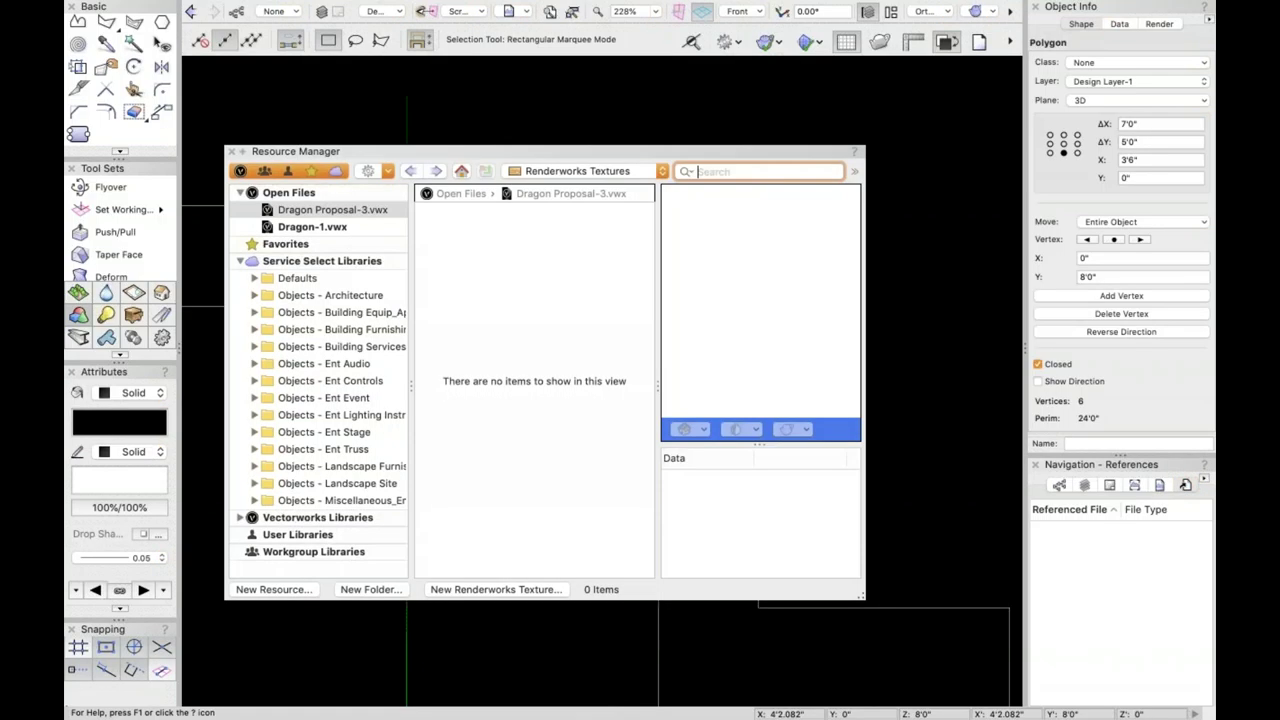
left_click(327, 226)
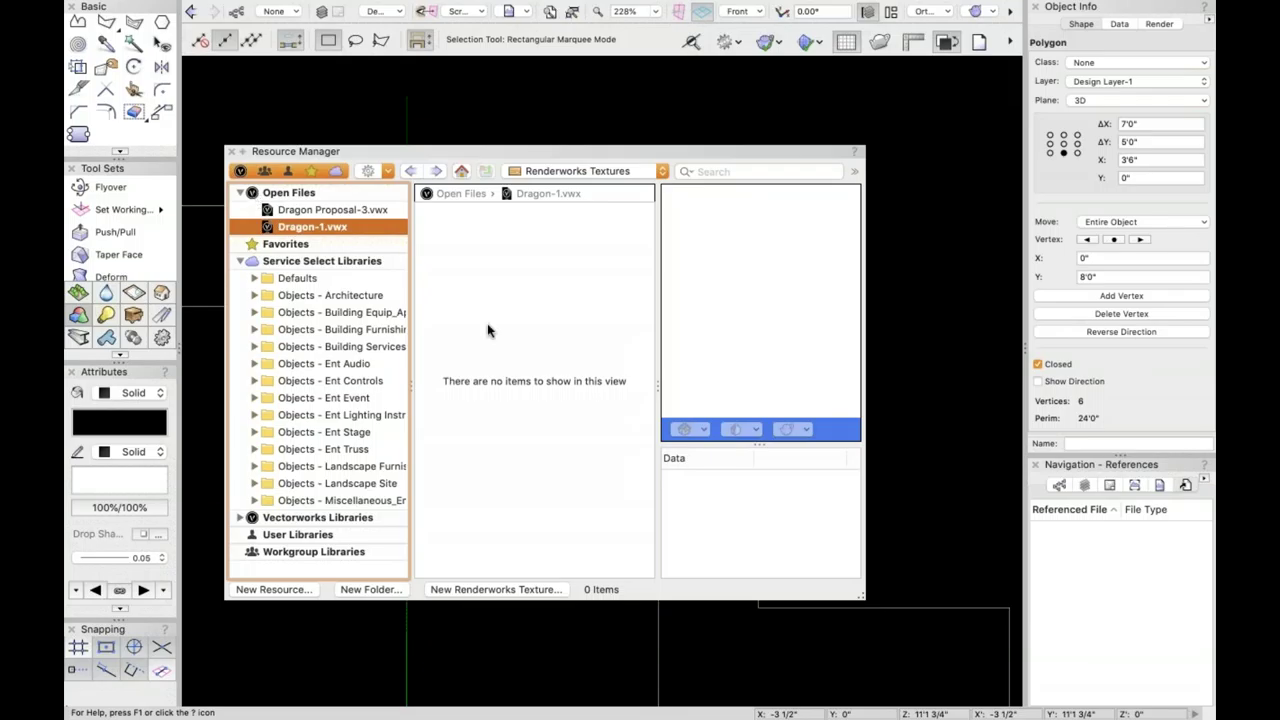
left_click(613, 172)
left_click(605, 42)
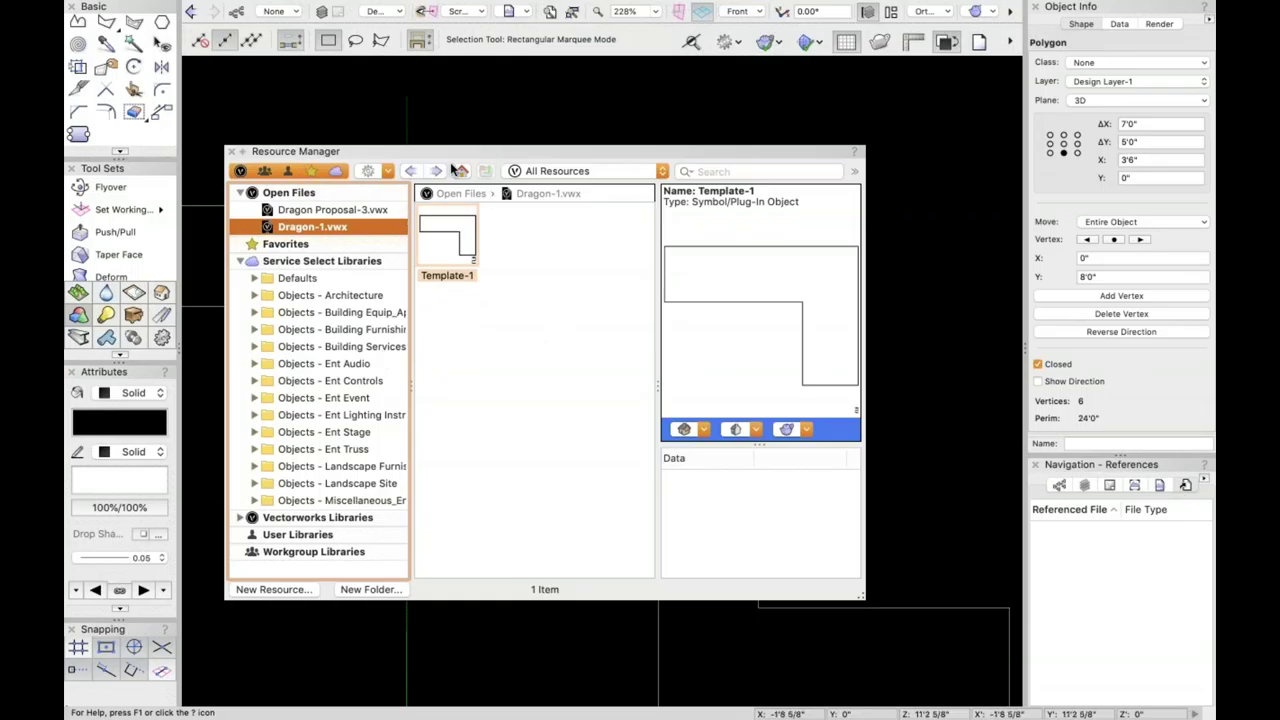
key("super+r")
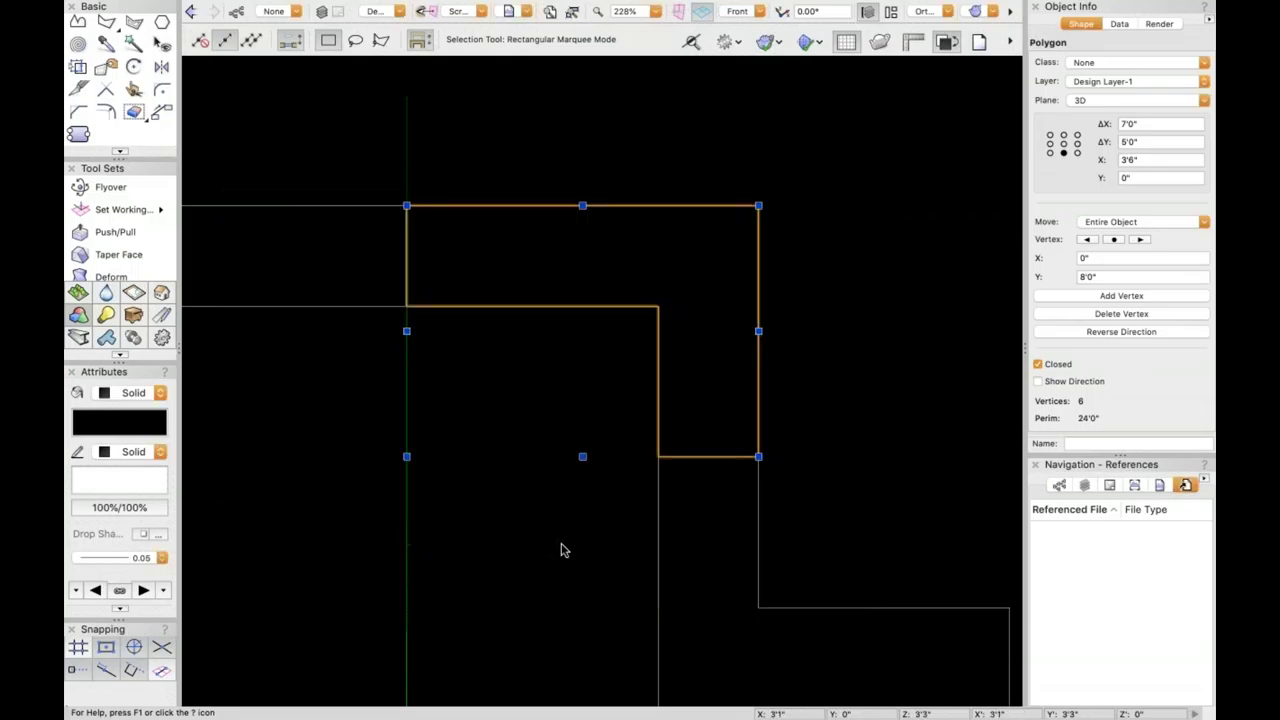
left_click(560, 548)
left_click(651, 306)
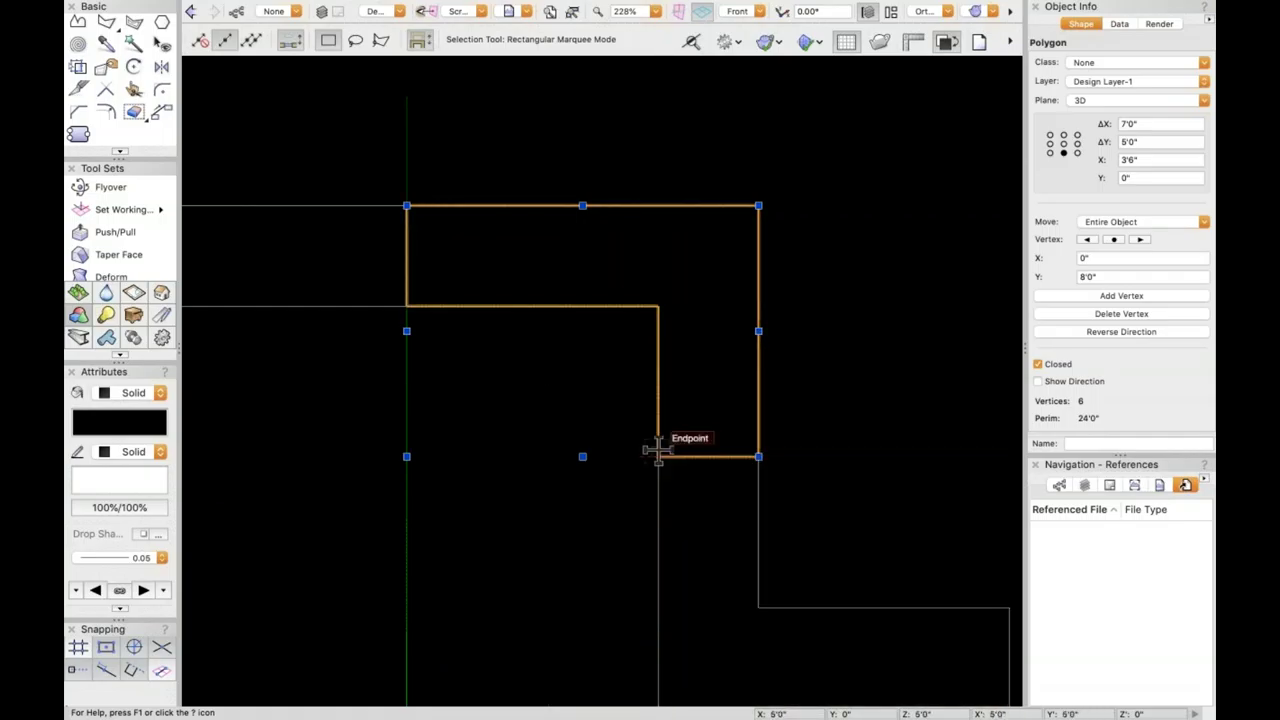
left_click_drag(658, 457, 714, 271)
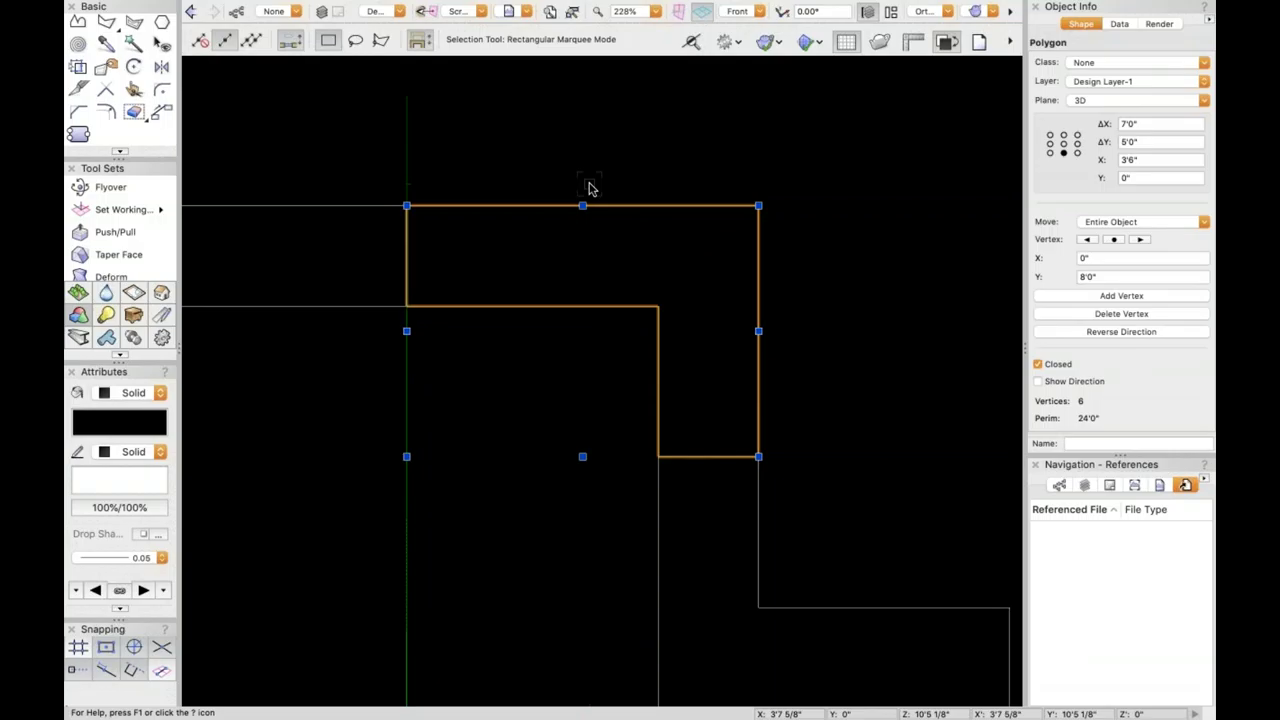
- Extrude the selected L-shaped polygon by -1'0", orbiting out of the Front view to check the extrusion direction
key("shift+c")
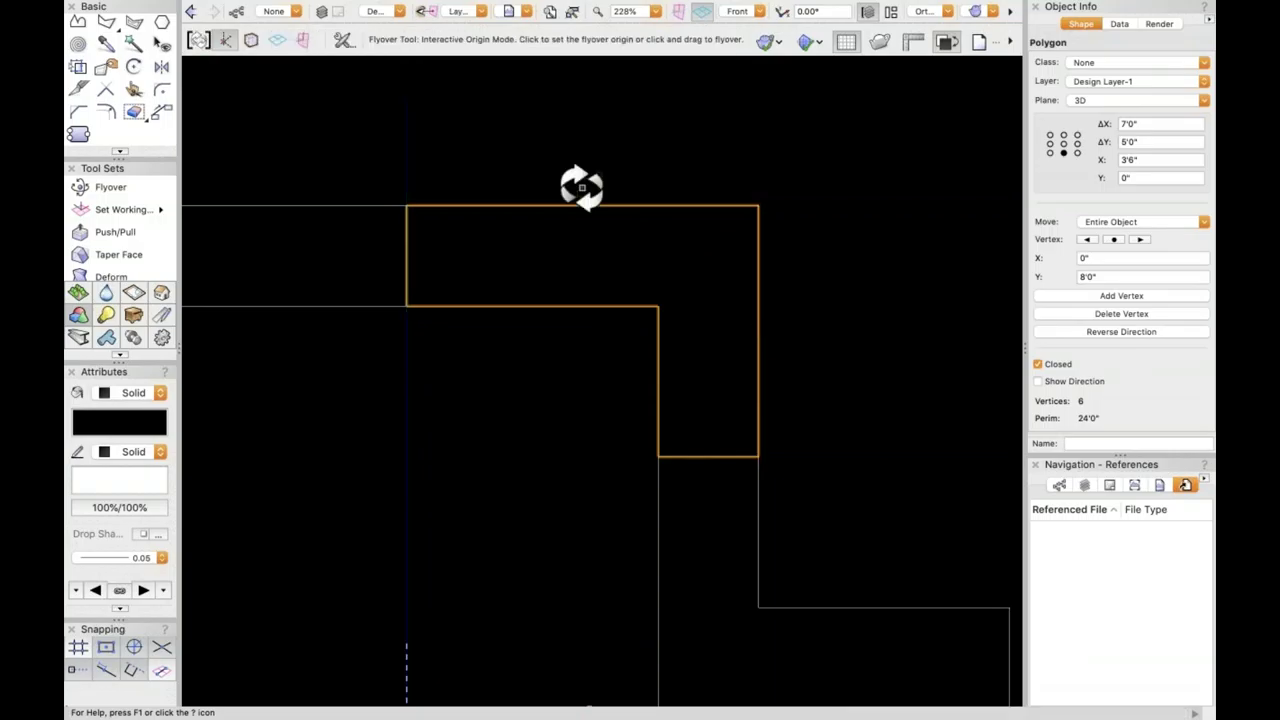
left_click_drag(580, 186, 582, 188)
key("x")
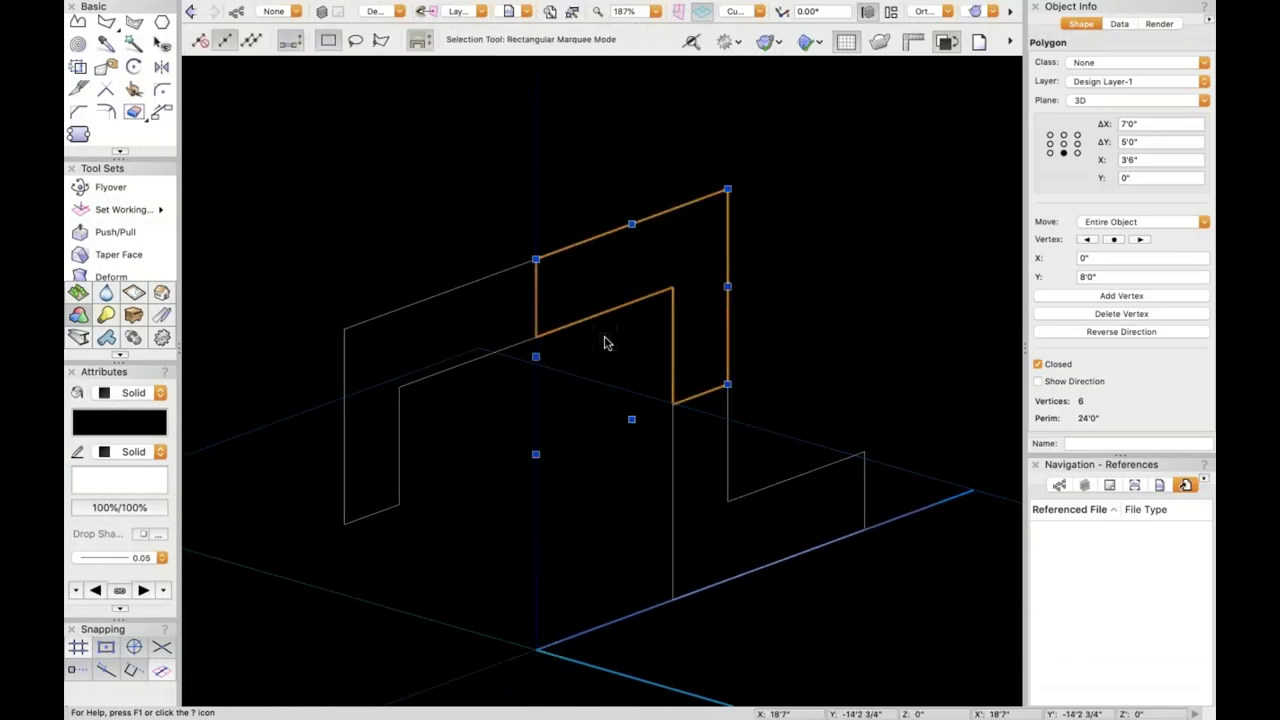
scroll(591, 295, "up", 2)
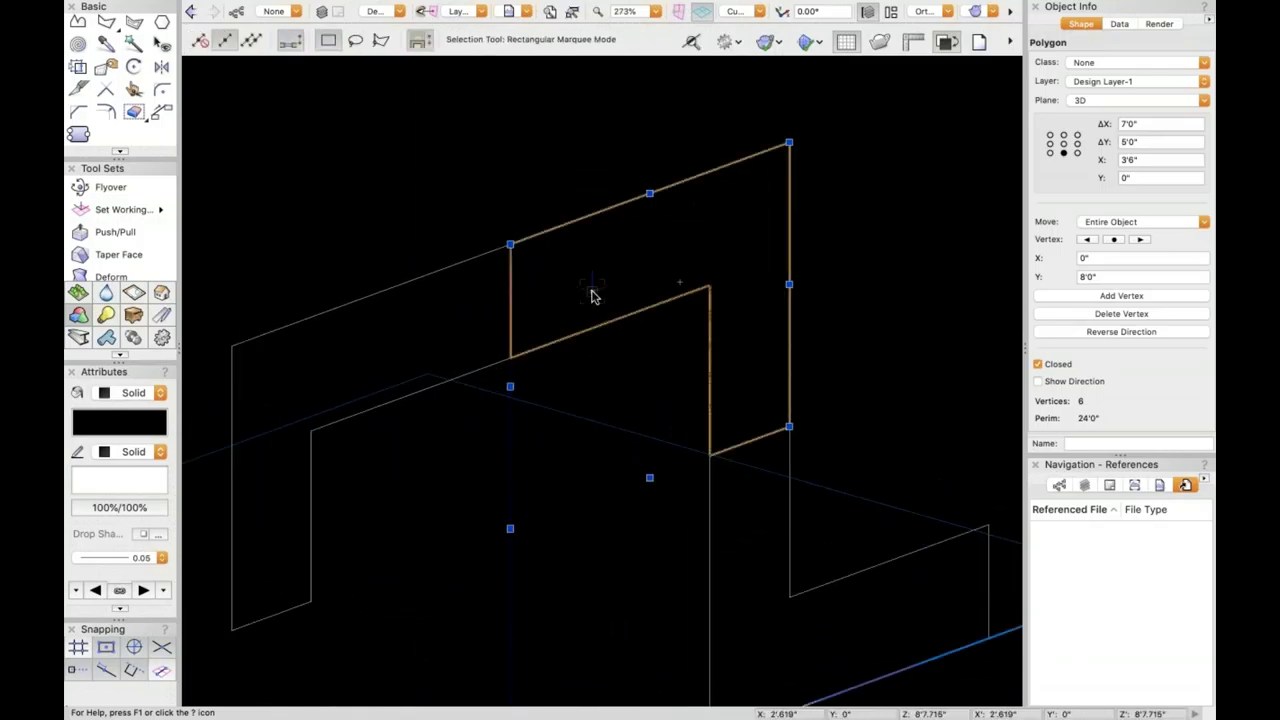
key("super+e")
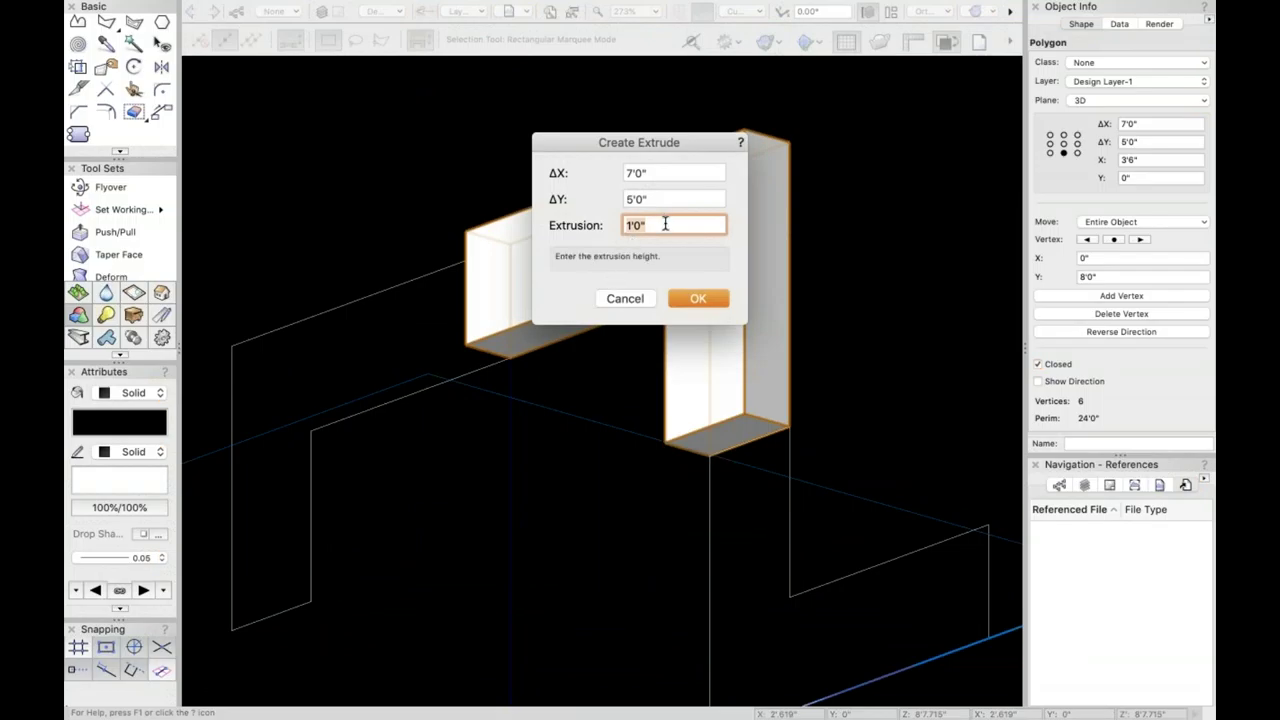
key("Left")
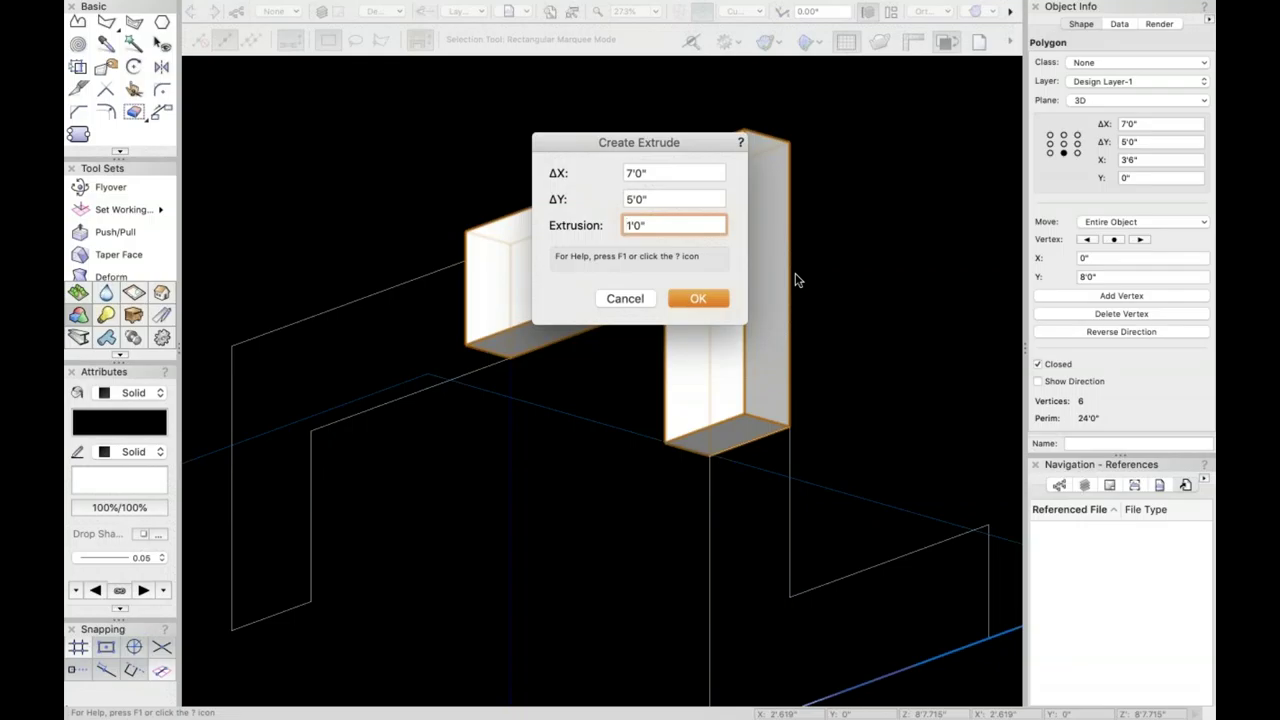
type("-")
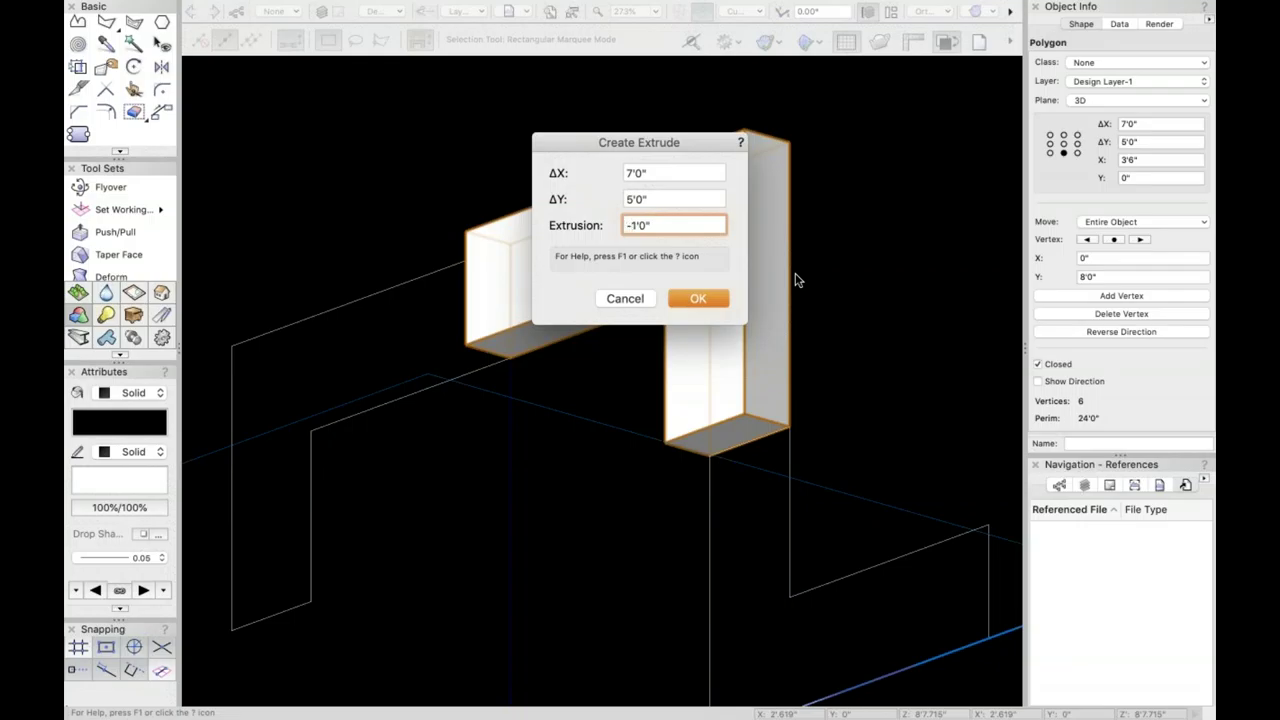
left_click(706, 299)
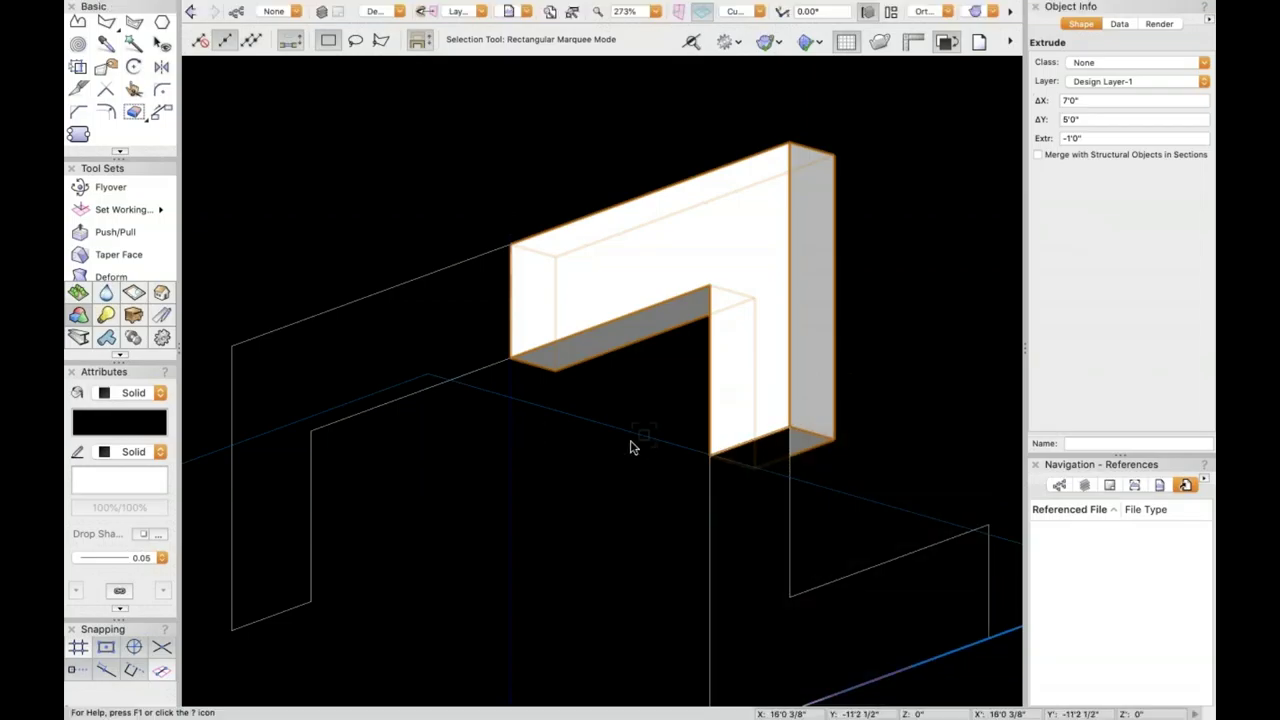
- Deselect the extrusion and examine it from an orbited angle, in Top/Plan view and in Front view
left_click(565, 459)
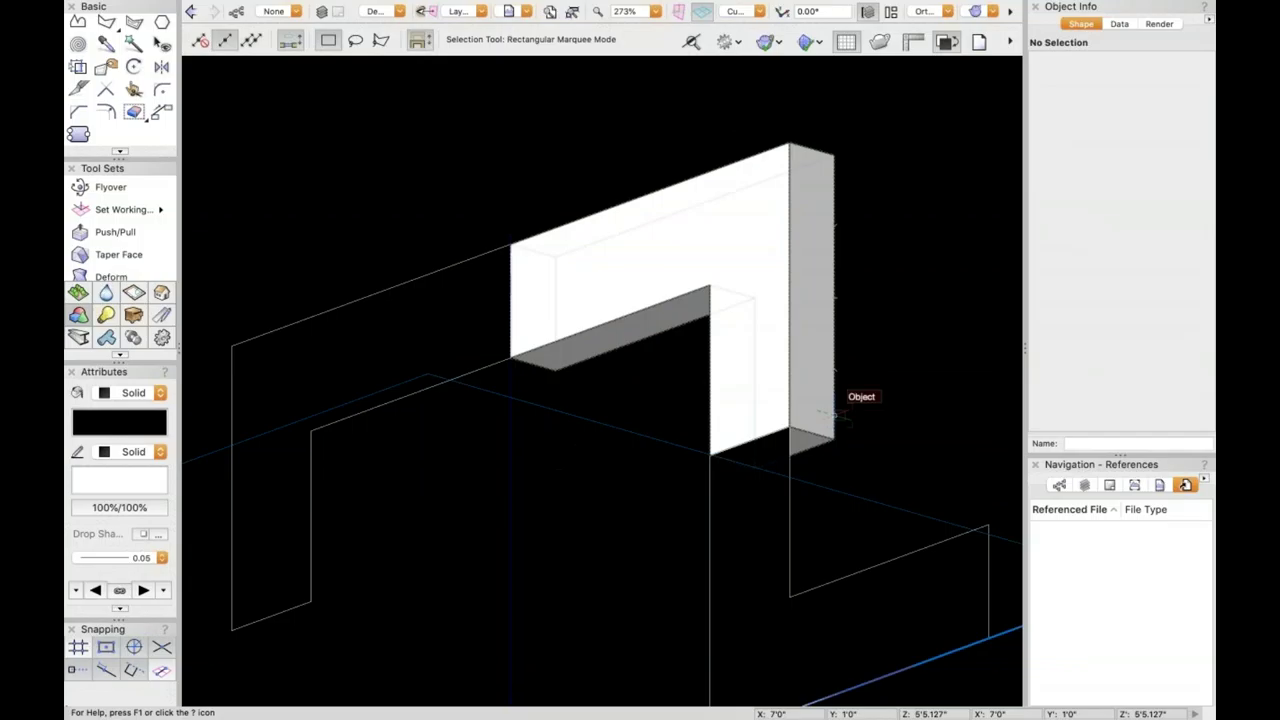
key("ctrl+shift+c")
left_click_drag(829, 420, 830, 420)
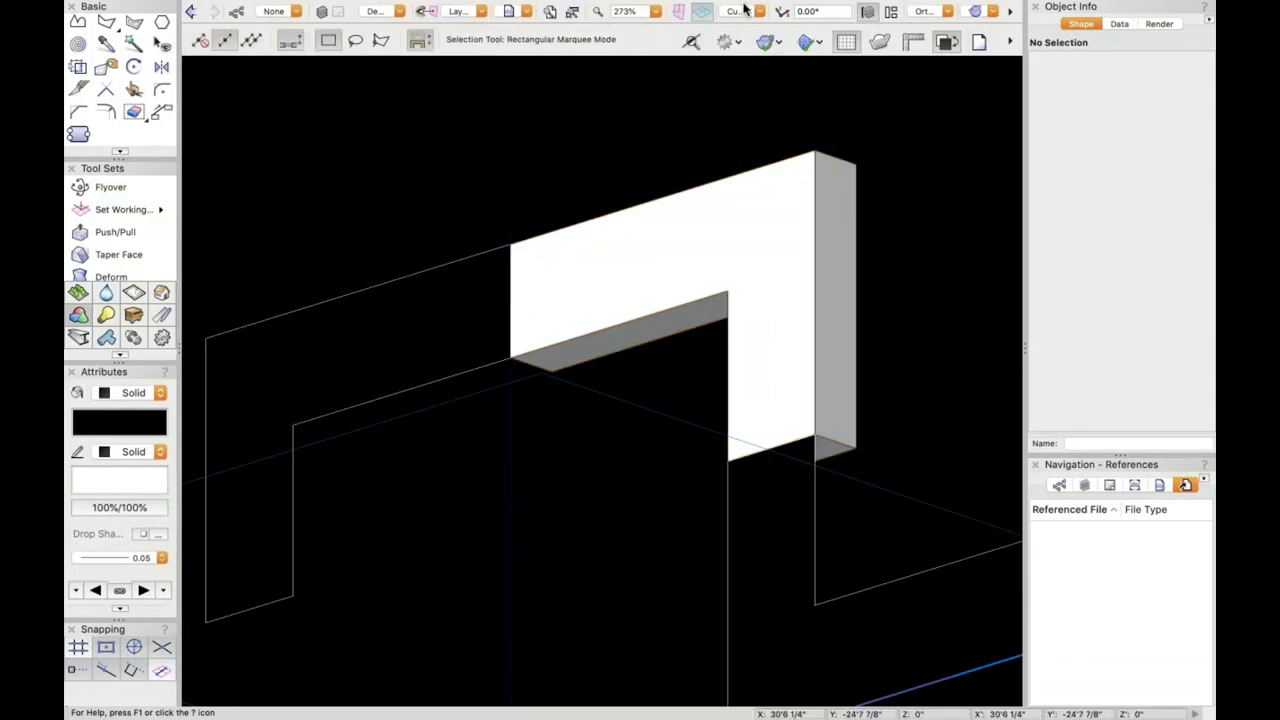
left_click(748, 12)
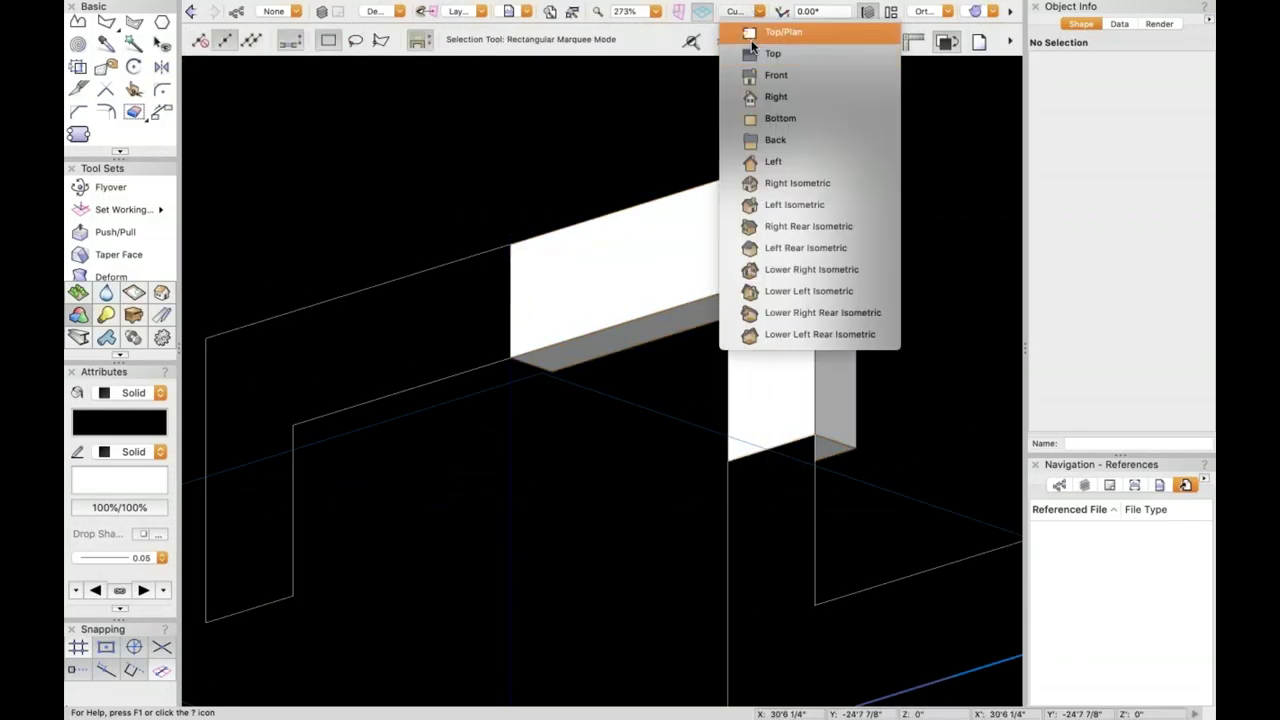
left_click(752, 38)
left_click(736, 12)
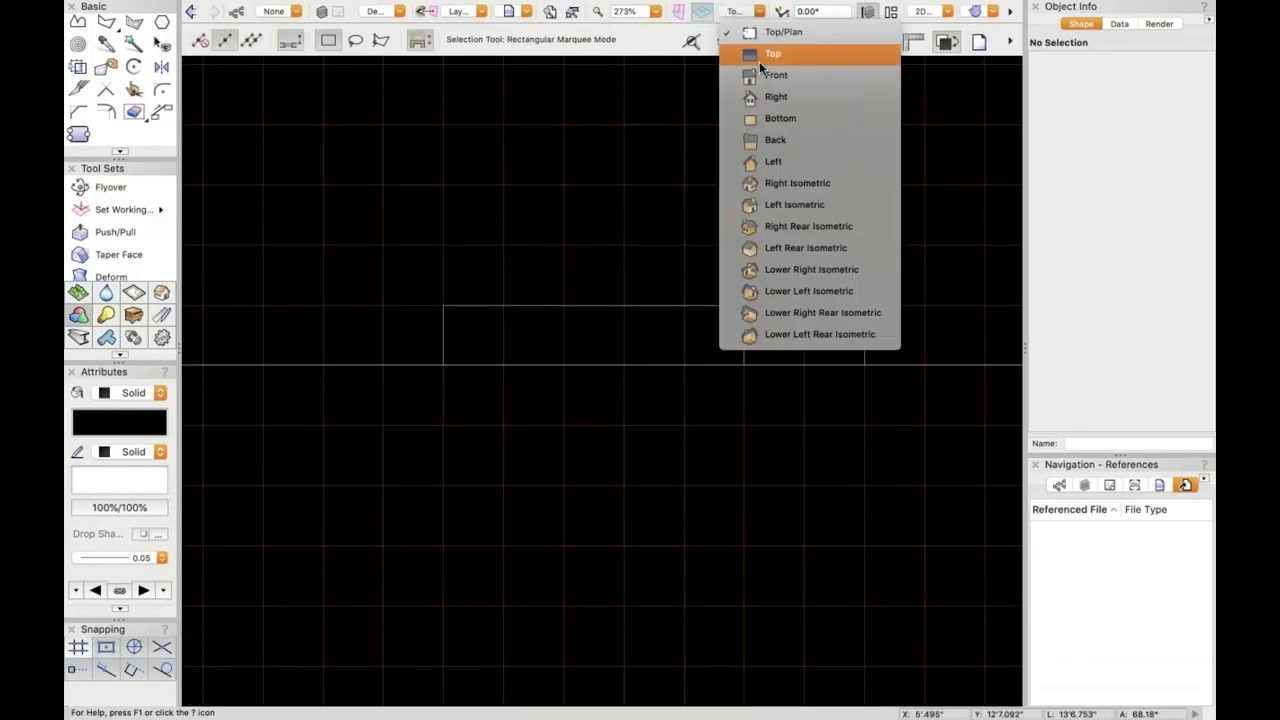
left_click(762, 75)
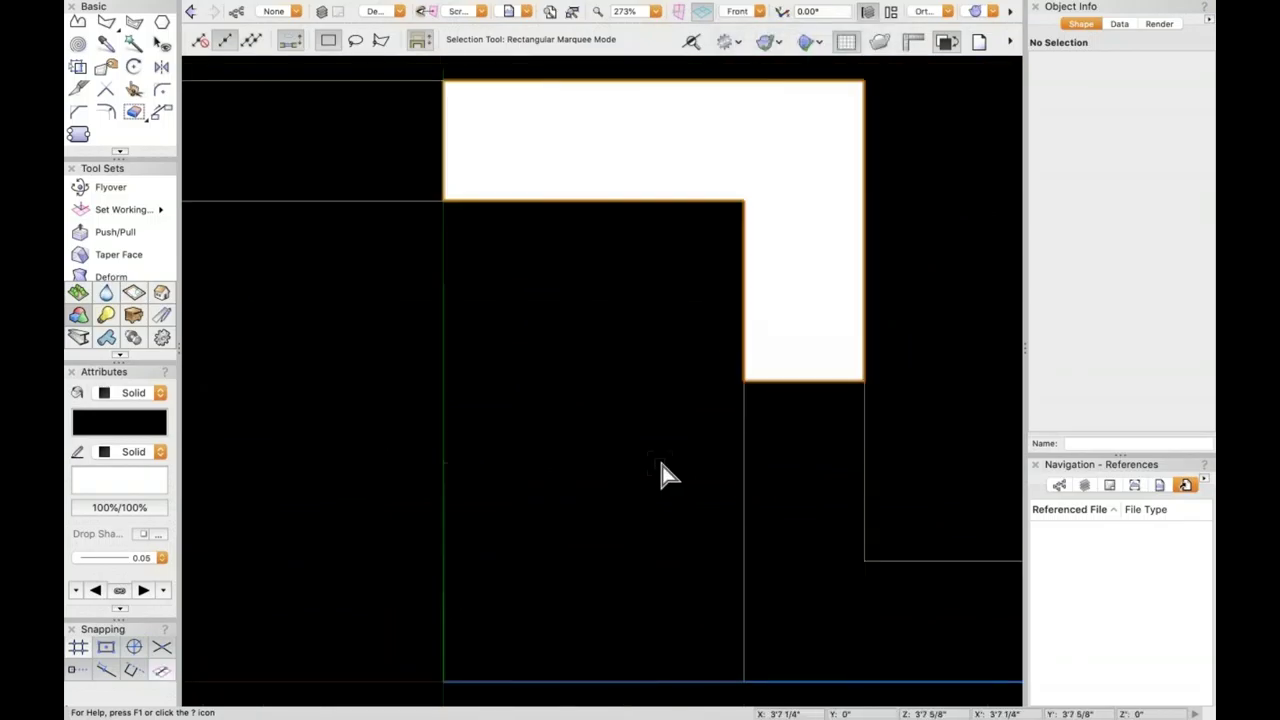
scroll(663, 471, "down", 2)
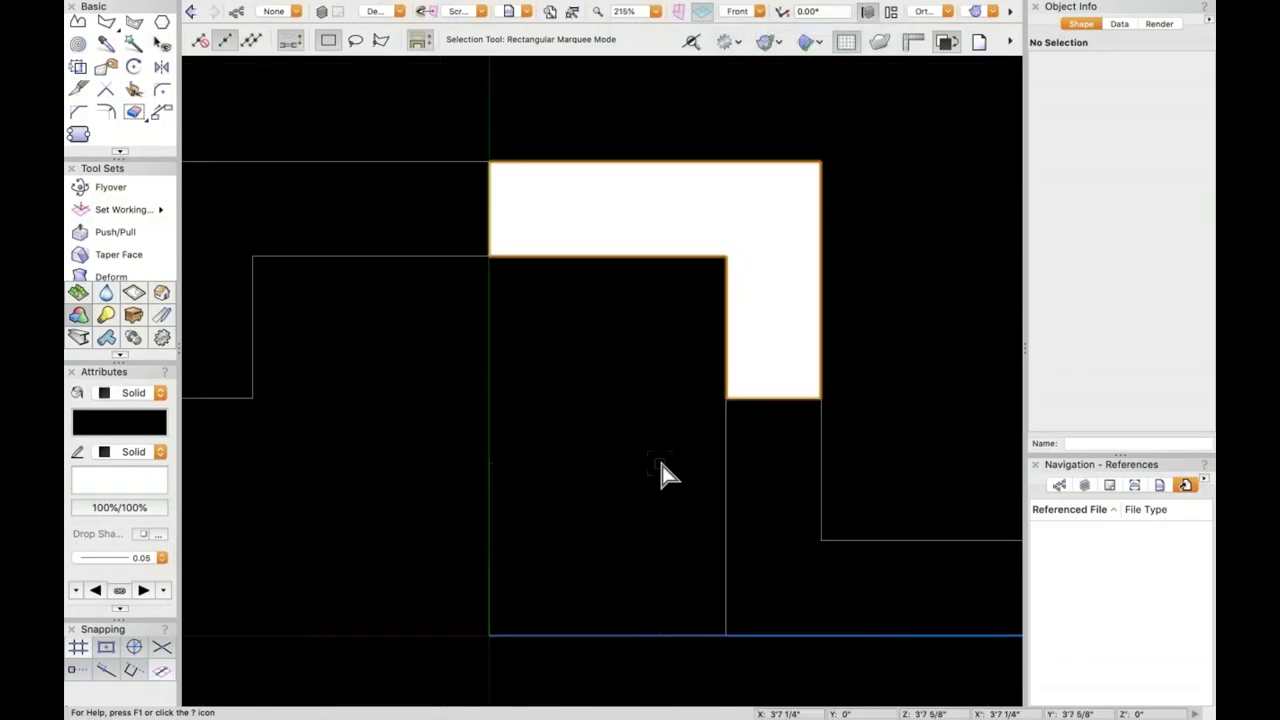
- Switch to the Right Isometric view and select the L-shaped extrusion
left_click(750, 12)
left_click(773, 183)
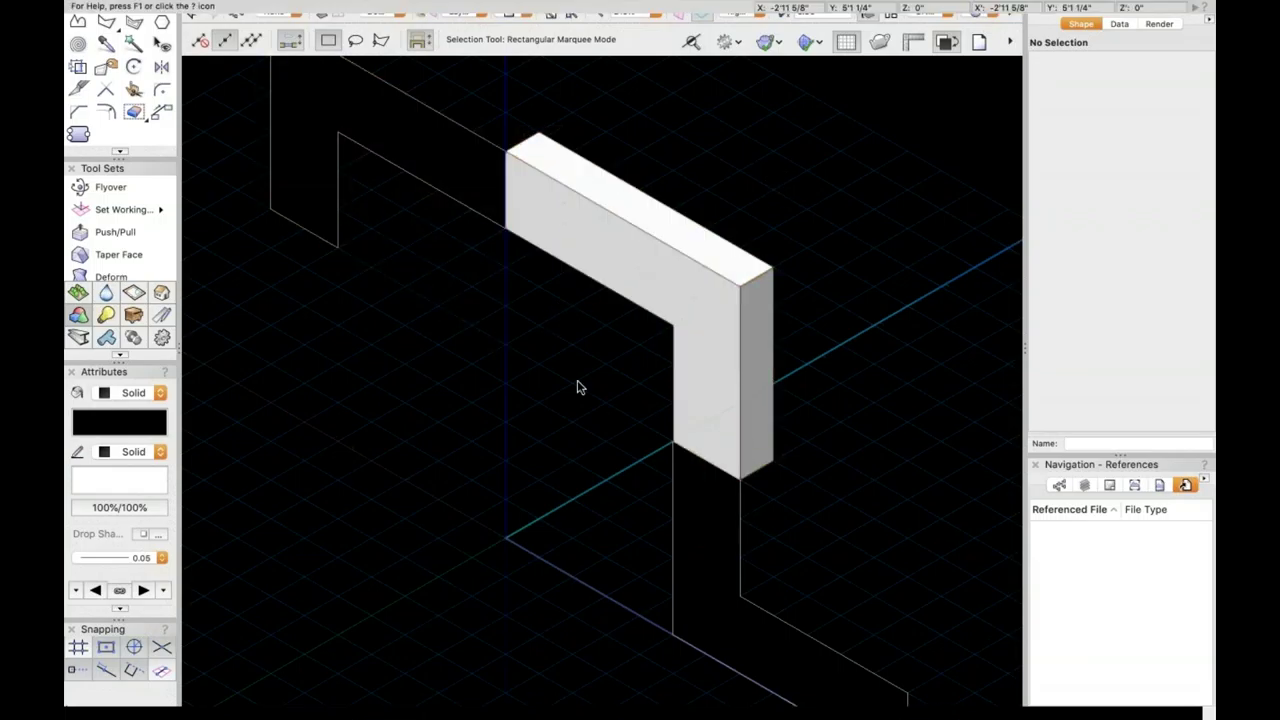
scroll(732, 288, "up", 2)
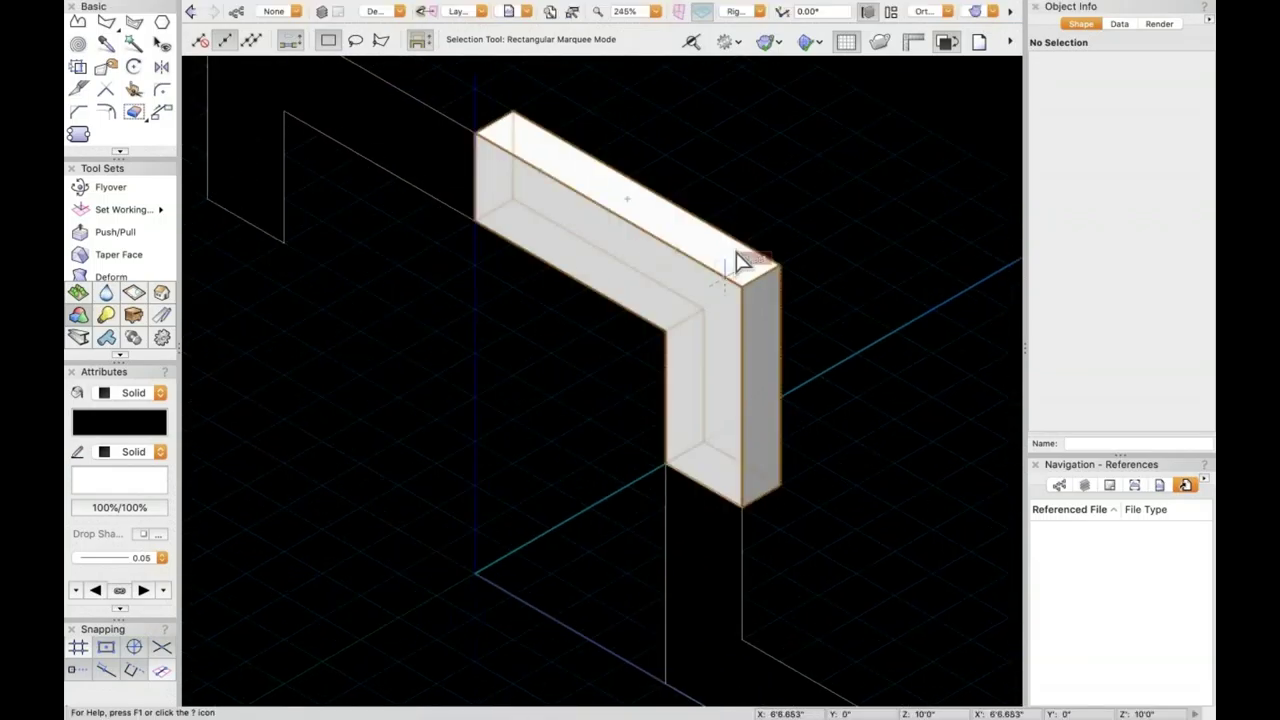
left_click(729, 251)
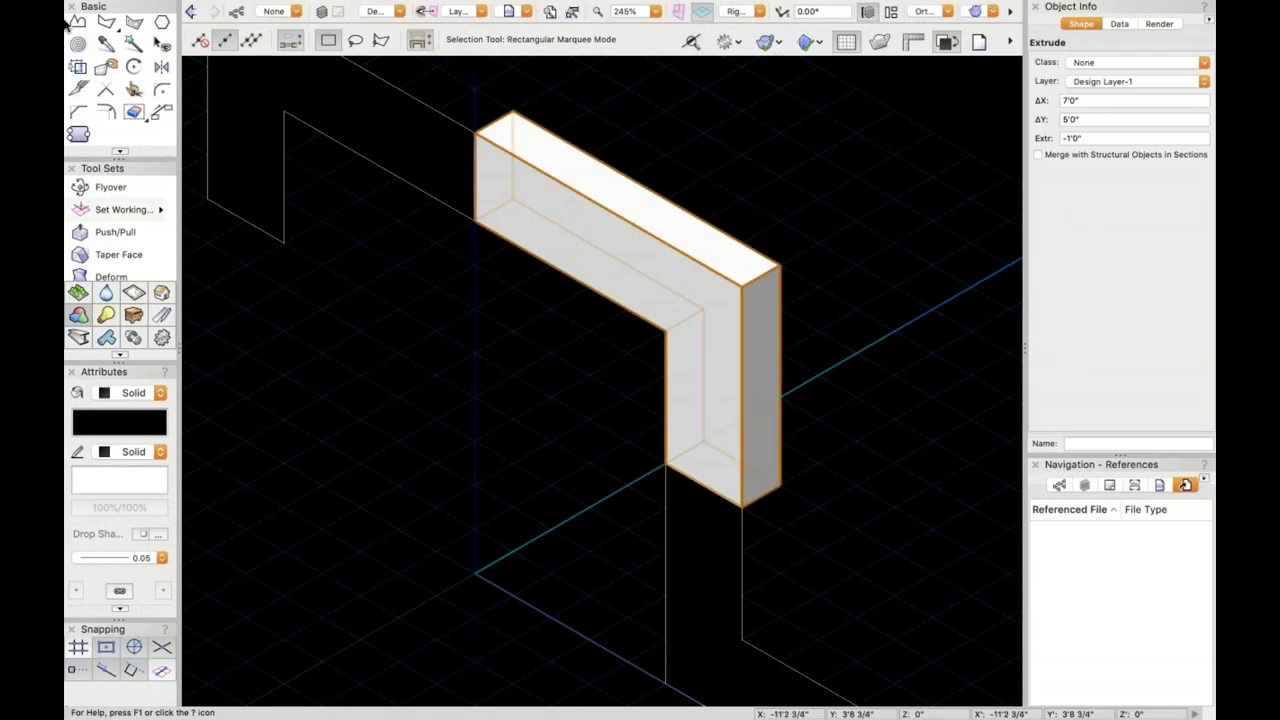
- Switch to QuickTime Player, start a new movie recording window and show it full screen
key("ctrl+Up")
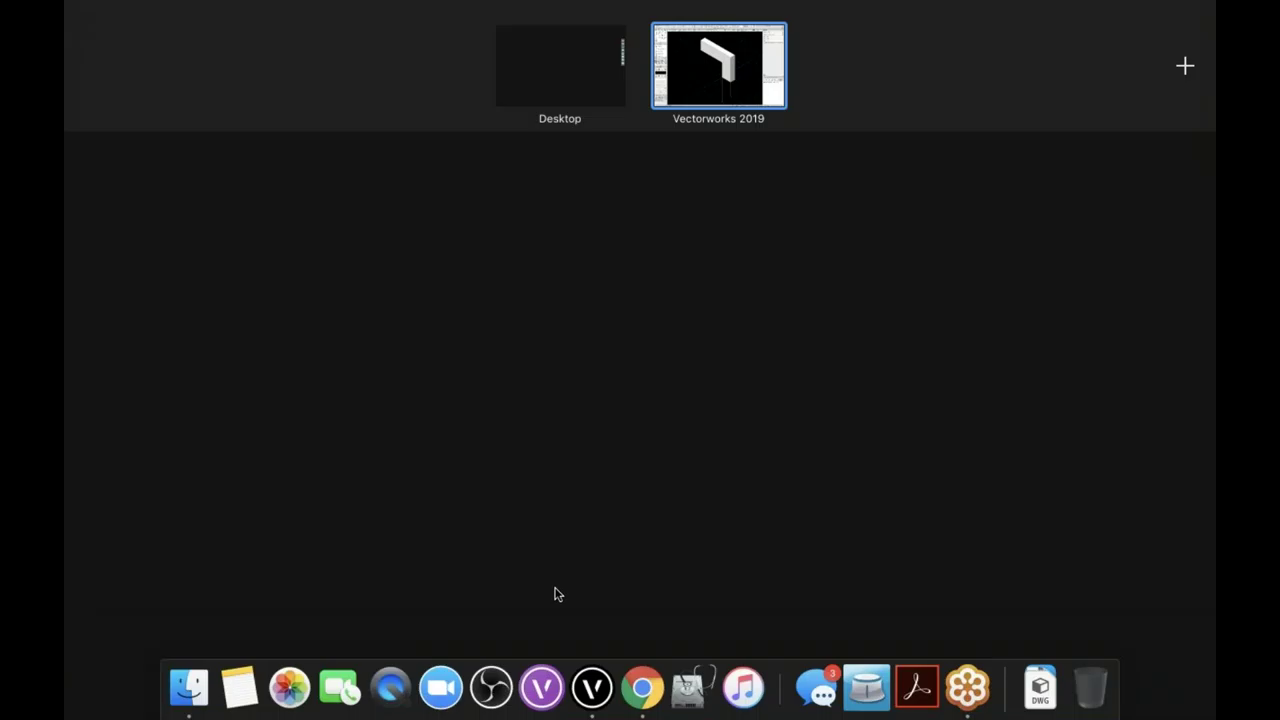
left_click(390, 687)
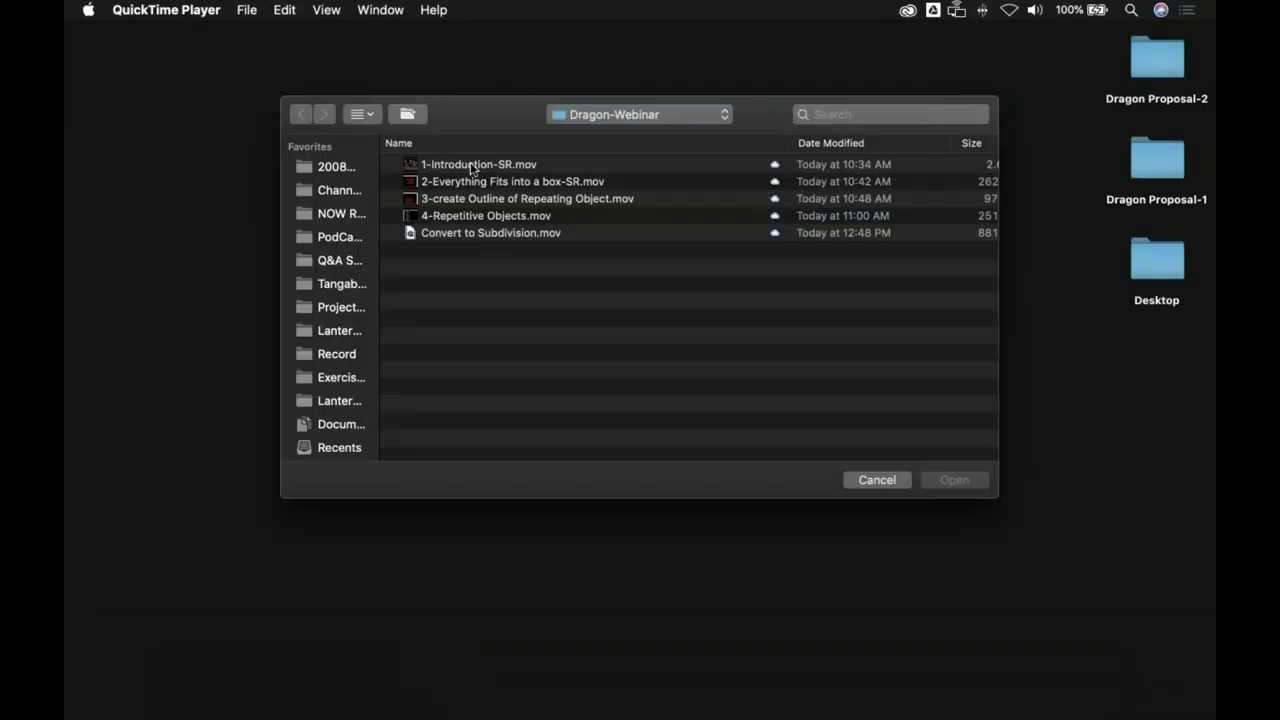
left_click(240, 10)
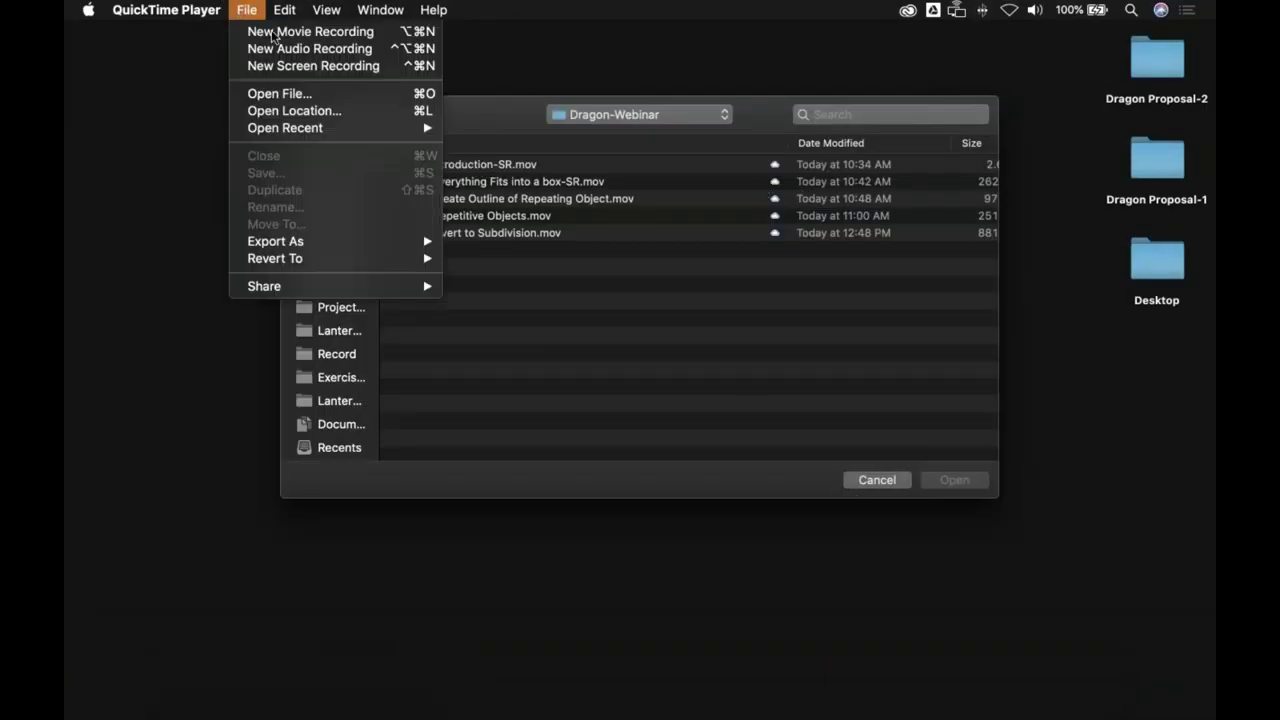
left_click(330, 33)
double_click(330, 62)
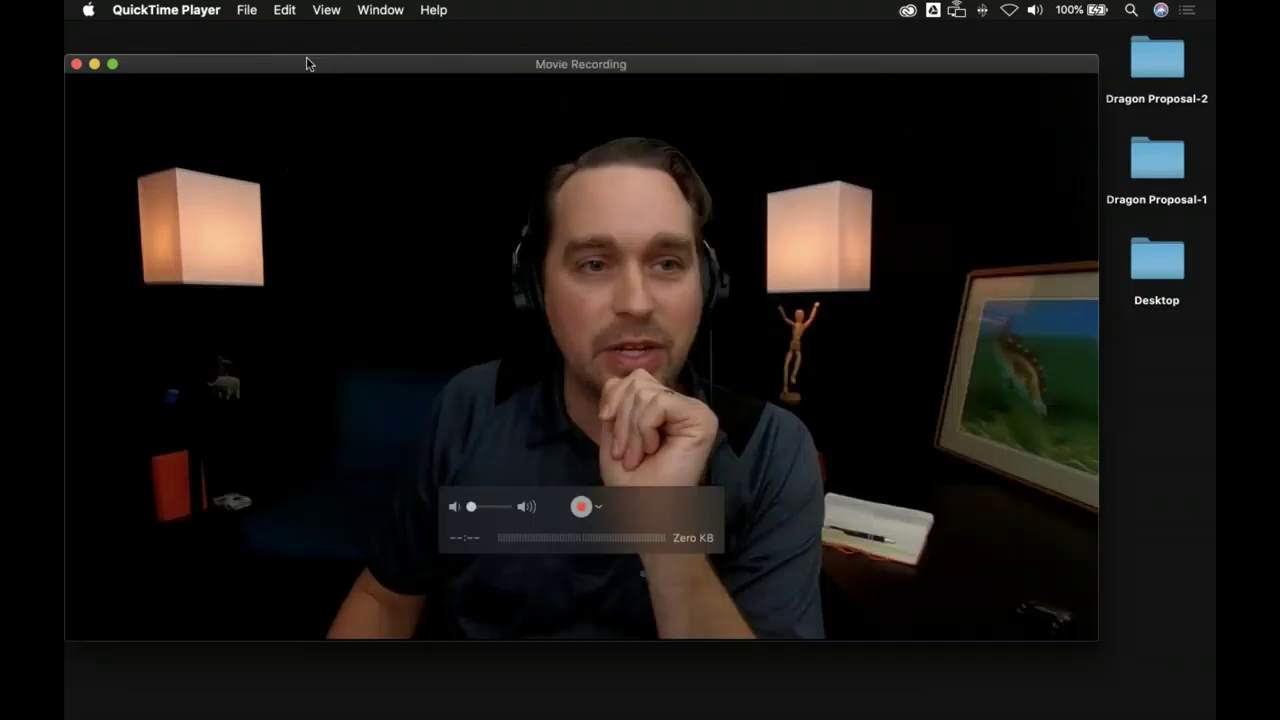
left_click(112, 63)
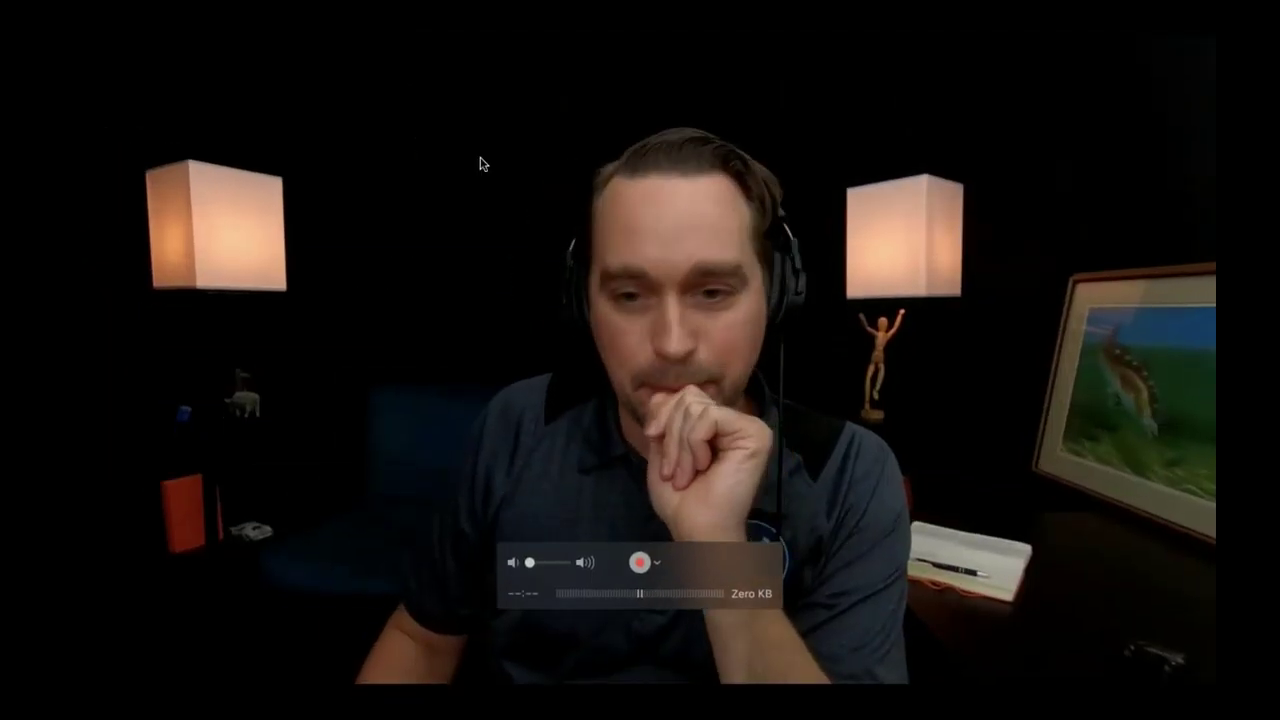
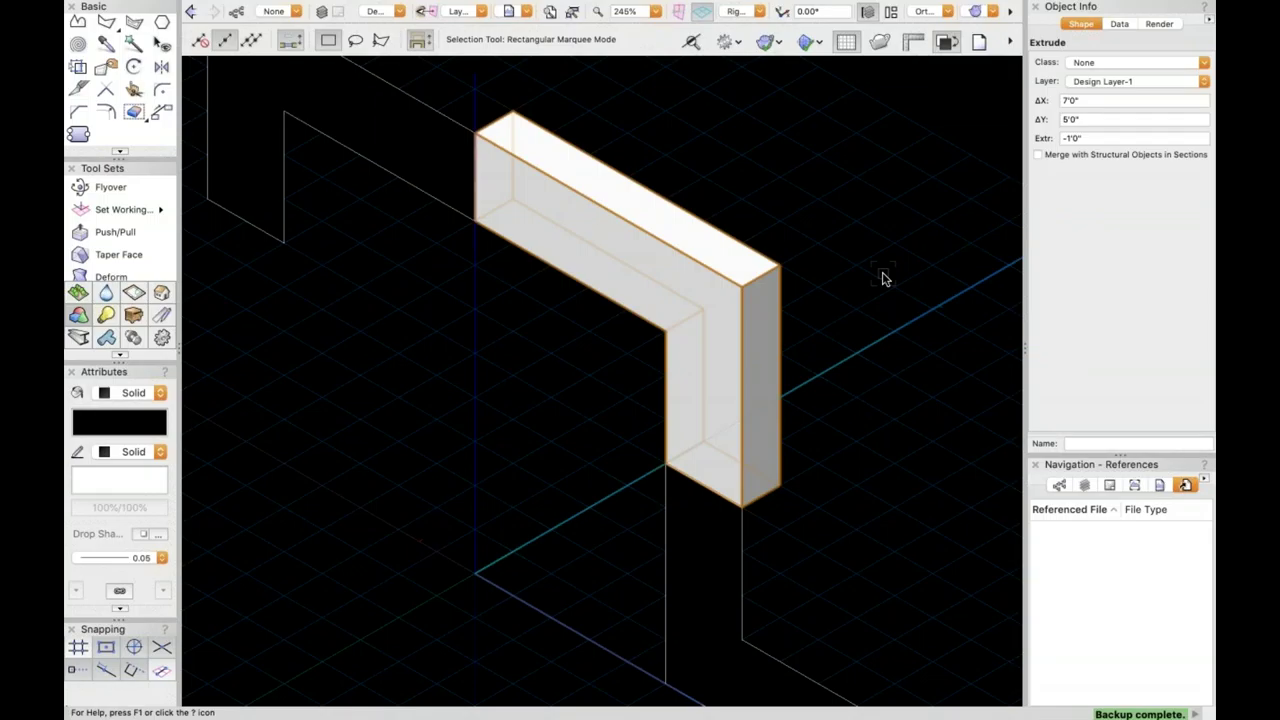
- Orbit around the selected extrusion with the Flyover tool to examine it in 3D, and return to the Front view
key("shift+c")
left_click_drag(875, 278, 875, 278)
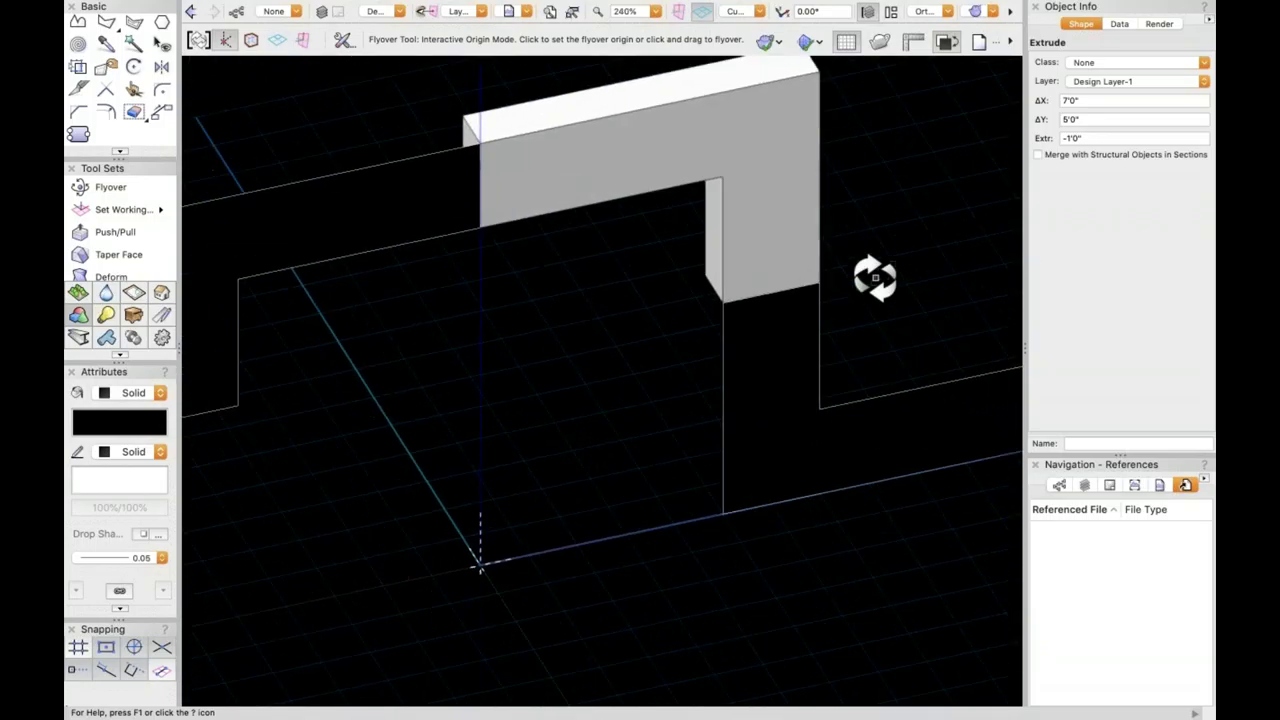
scroll(875, 278, "down", 2)
scroll(875, 278, "up", 2)
key("x")
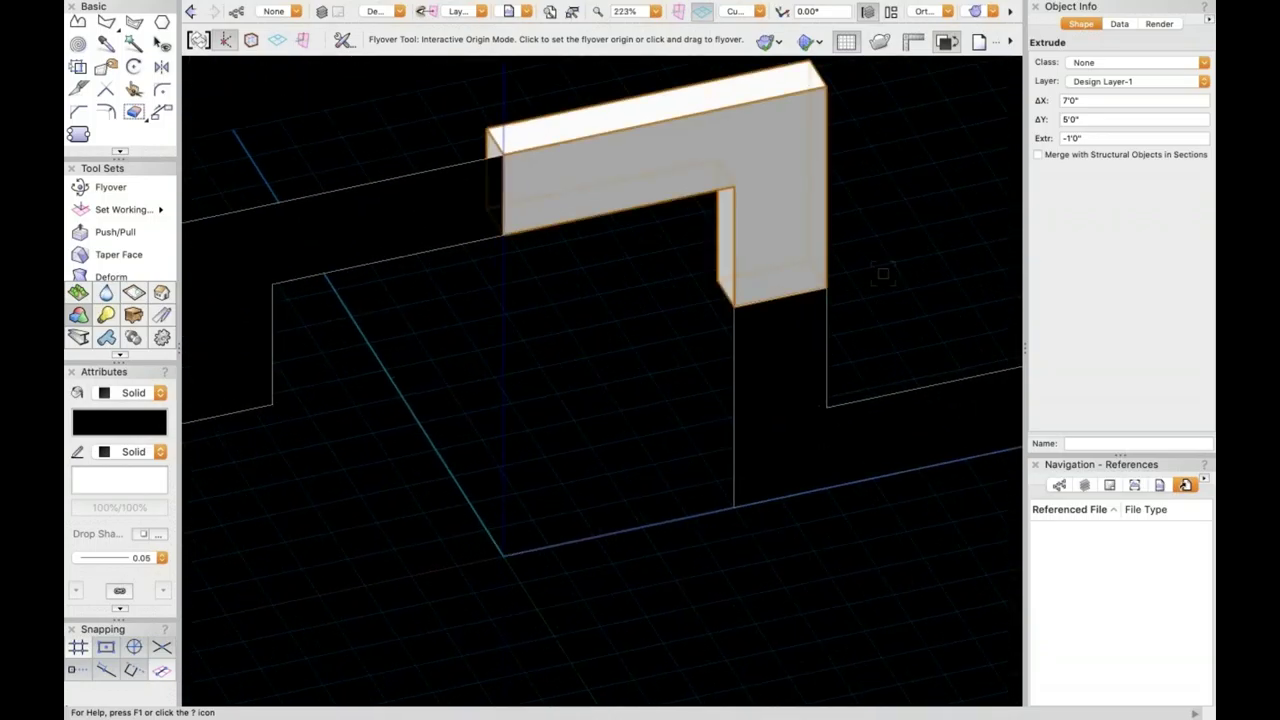
middle_click_drag(857, 217, 846, 263)
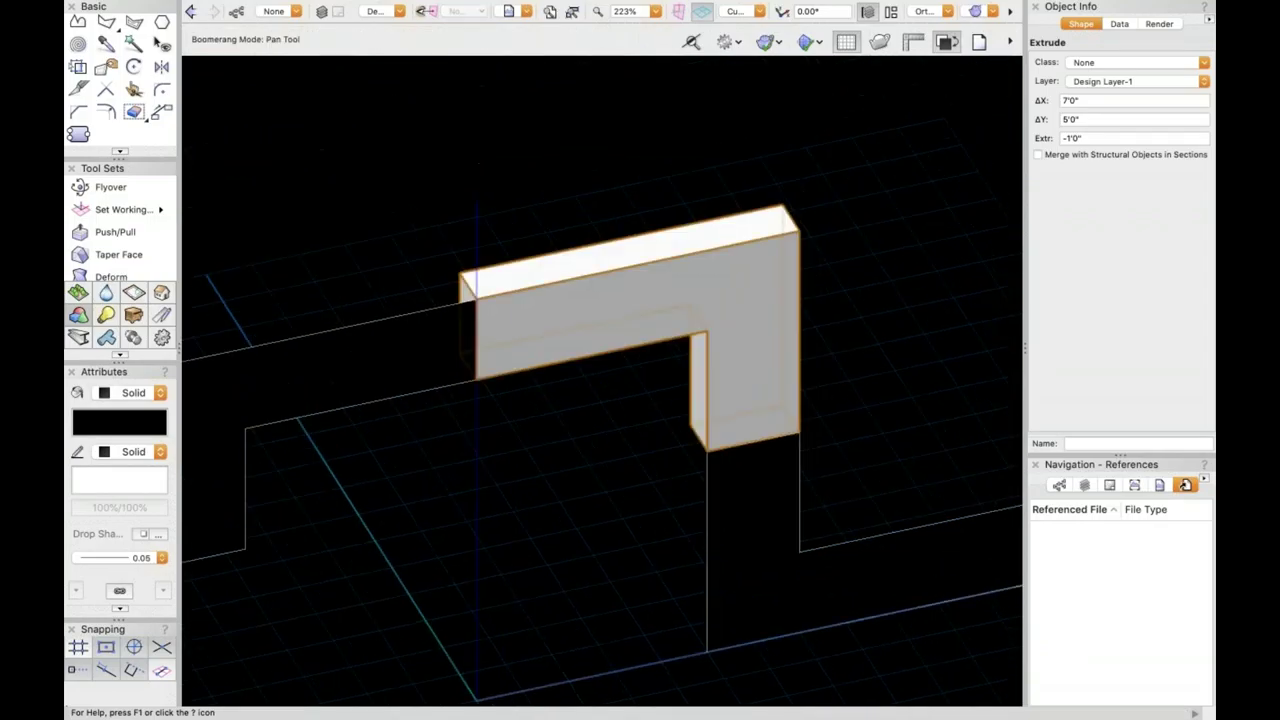
scroll(631, 337, "up", 2)
scroll(631, 340, "up", 1)
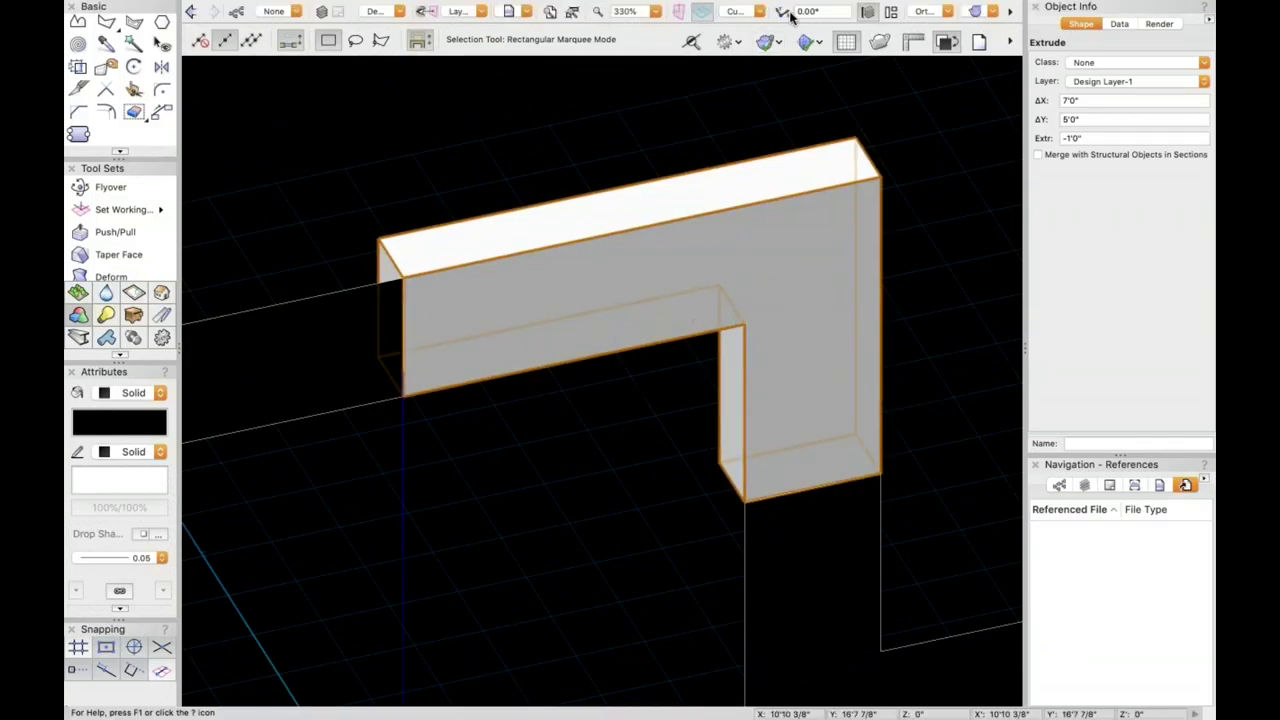
left_click(755, 12)
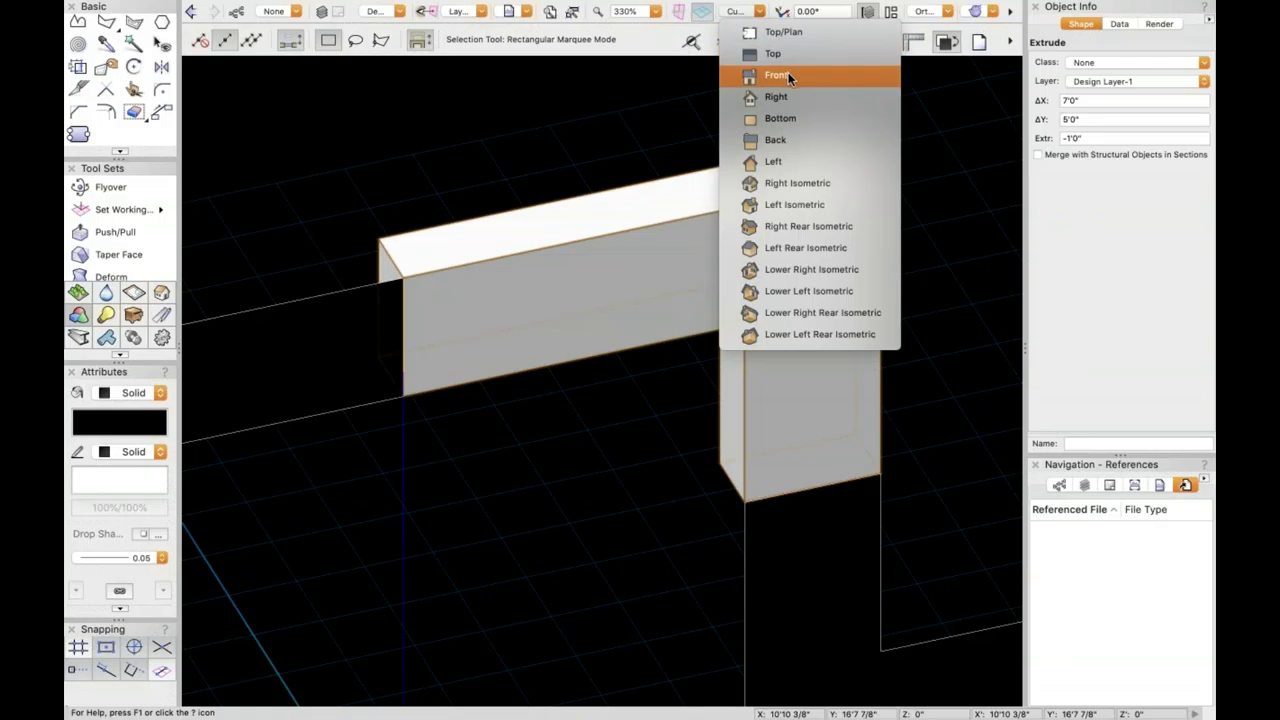
left_click(788, 73)
scroll(457, 520, "down", 3)
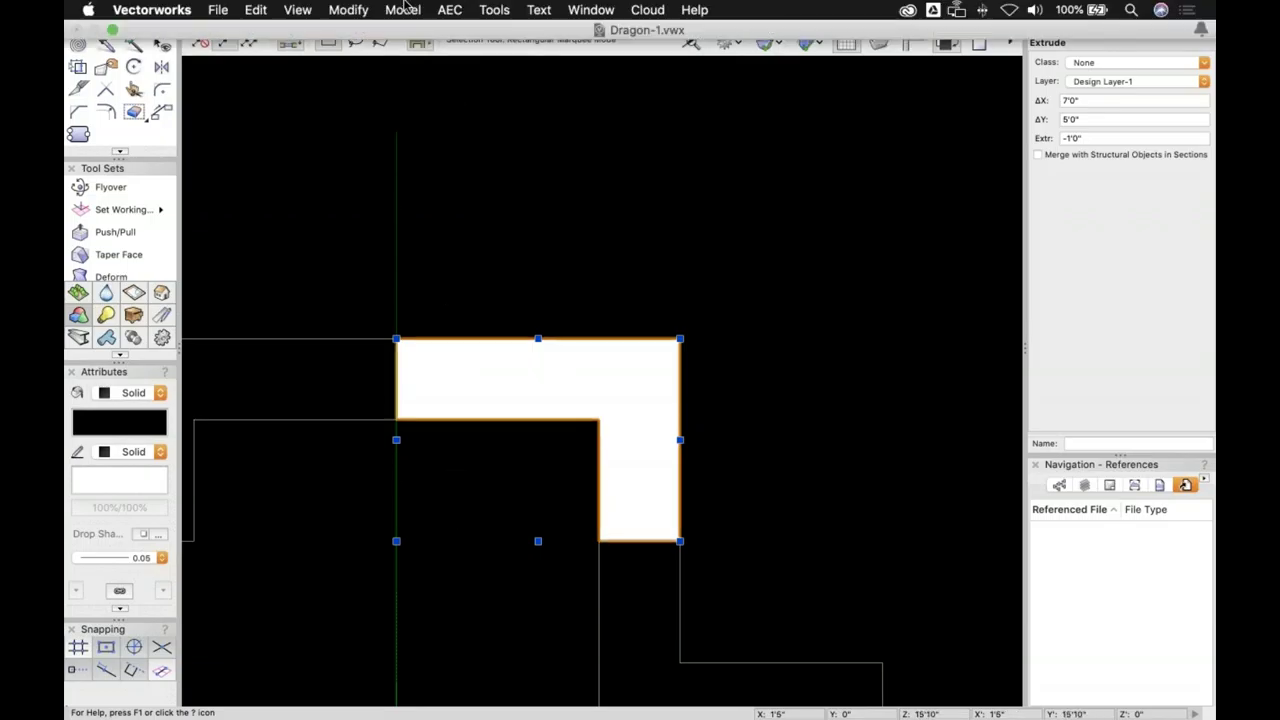
- Orbit the L-shaped extrusion slightly off the Front view with Flyover to examine its depth, and return to the Selection tool
left_click(348, 10)
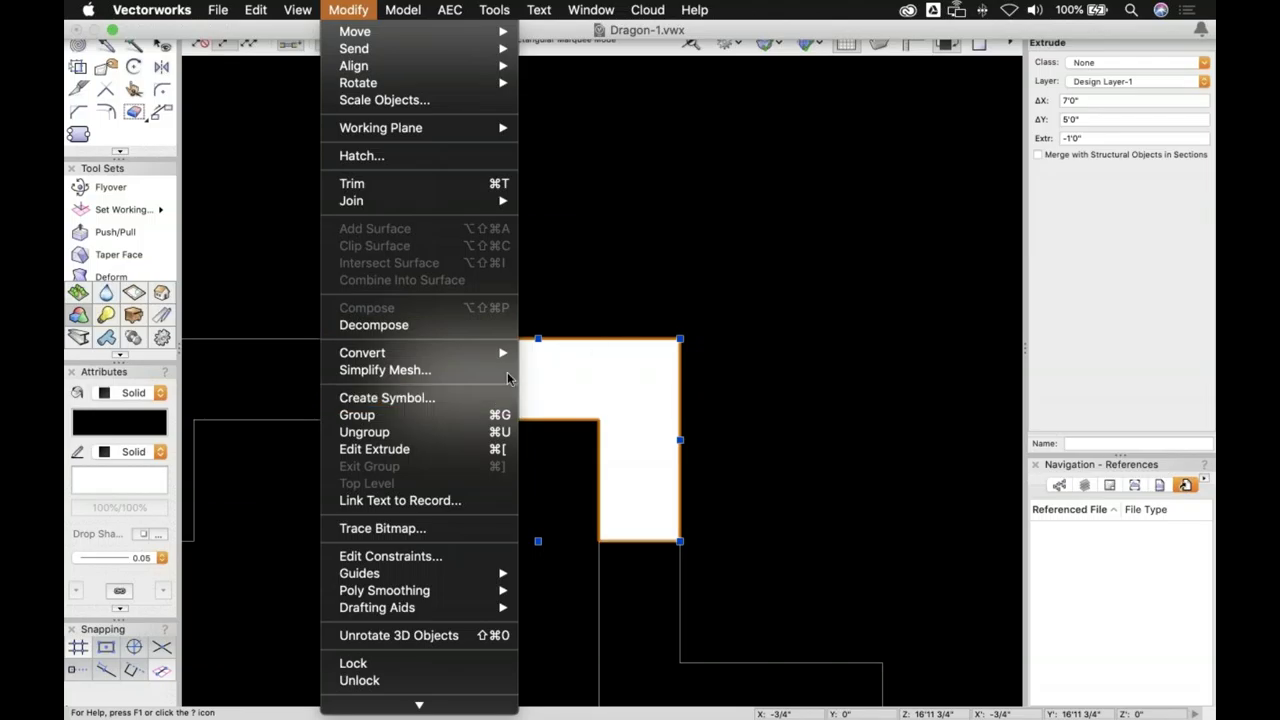
left_click(587, 307)
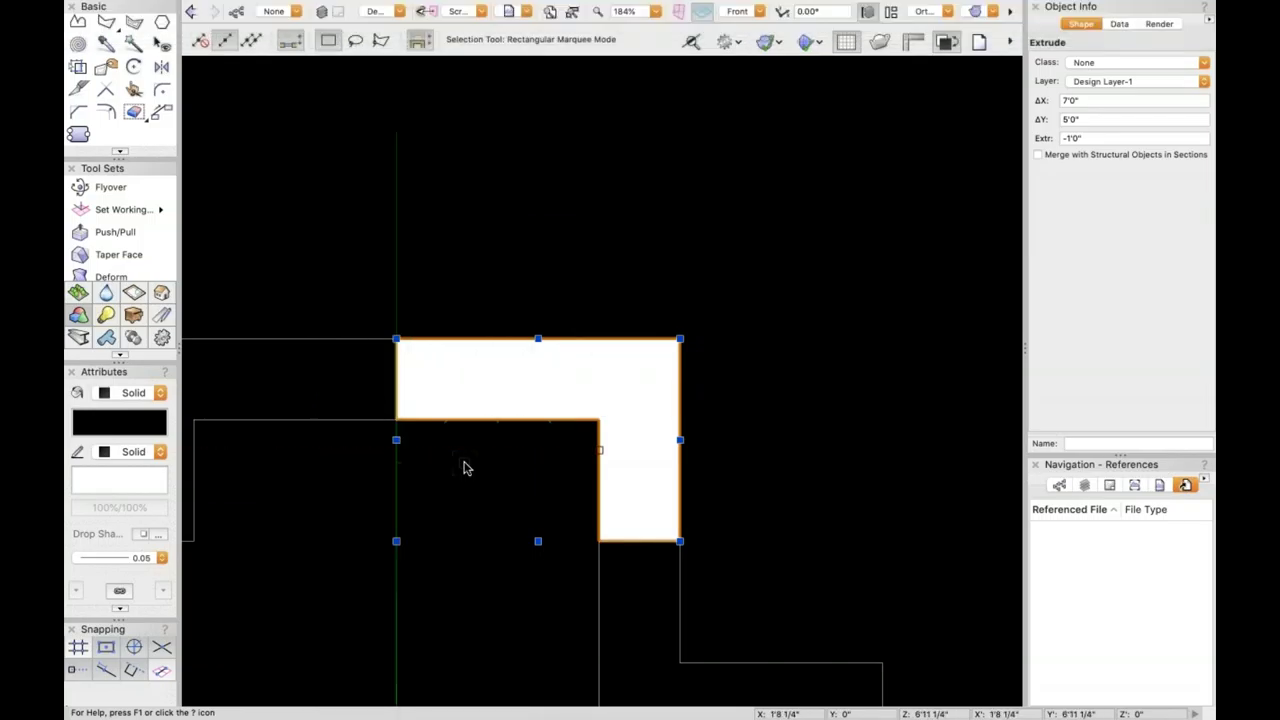
scroll(464, 468, "up", 4)
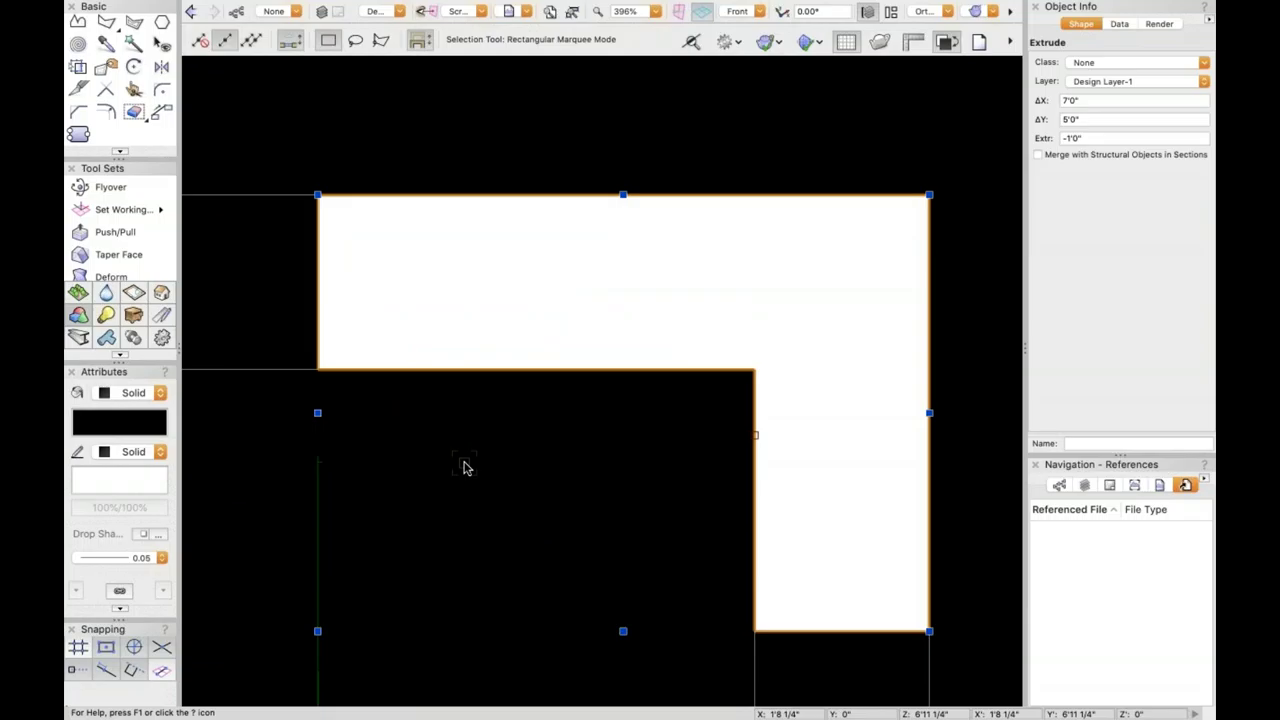
key("c")
left_click_drag(460, 466, 454, 466)
key("x")
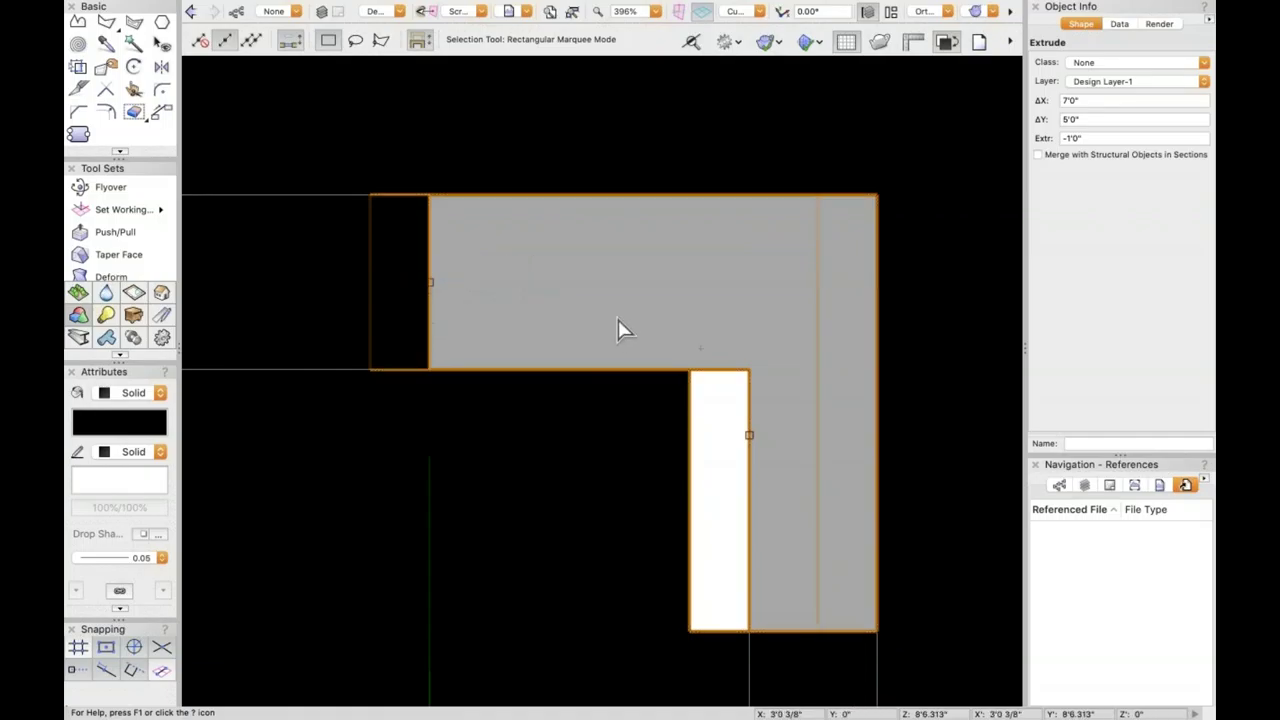
- Create a symbol named Body-1 from the L-shaped extrusion, with its insertion point at the midpoint of the front left edge, stored in Dragon-1.vwx
left_click(349, 10)
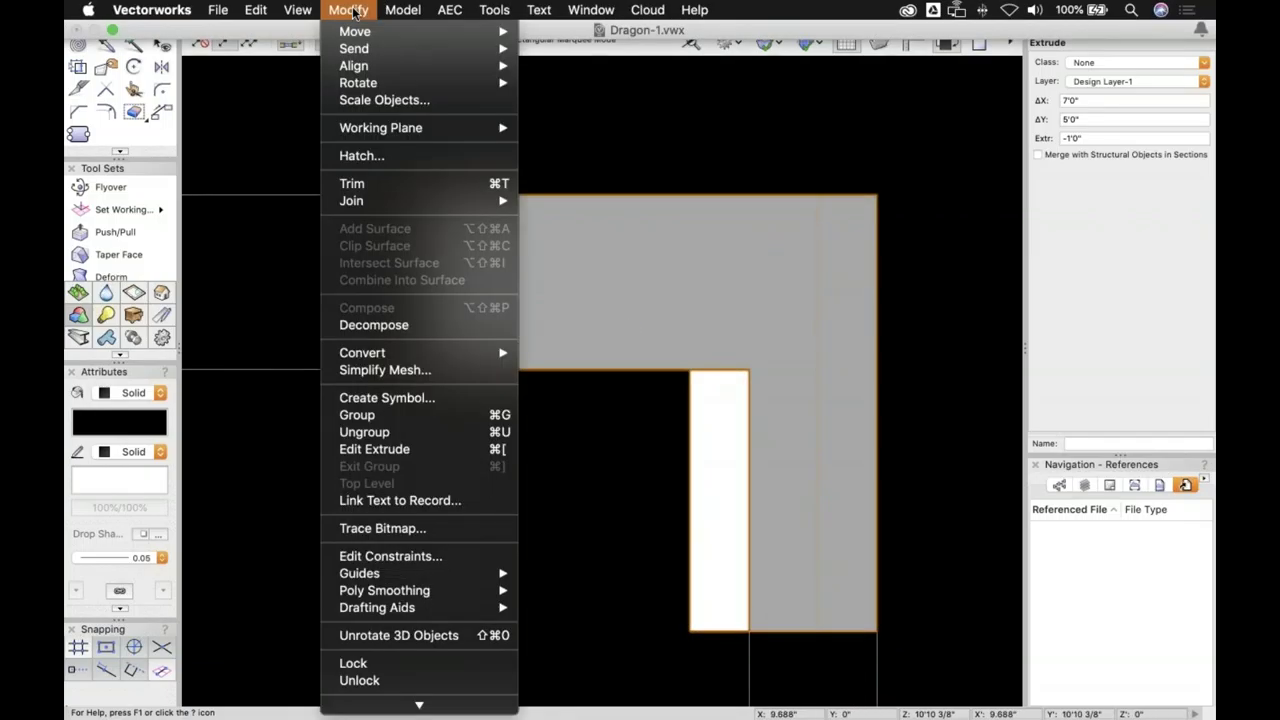
left_click(400, 398)
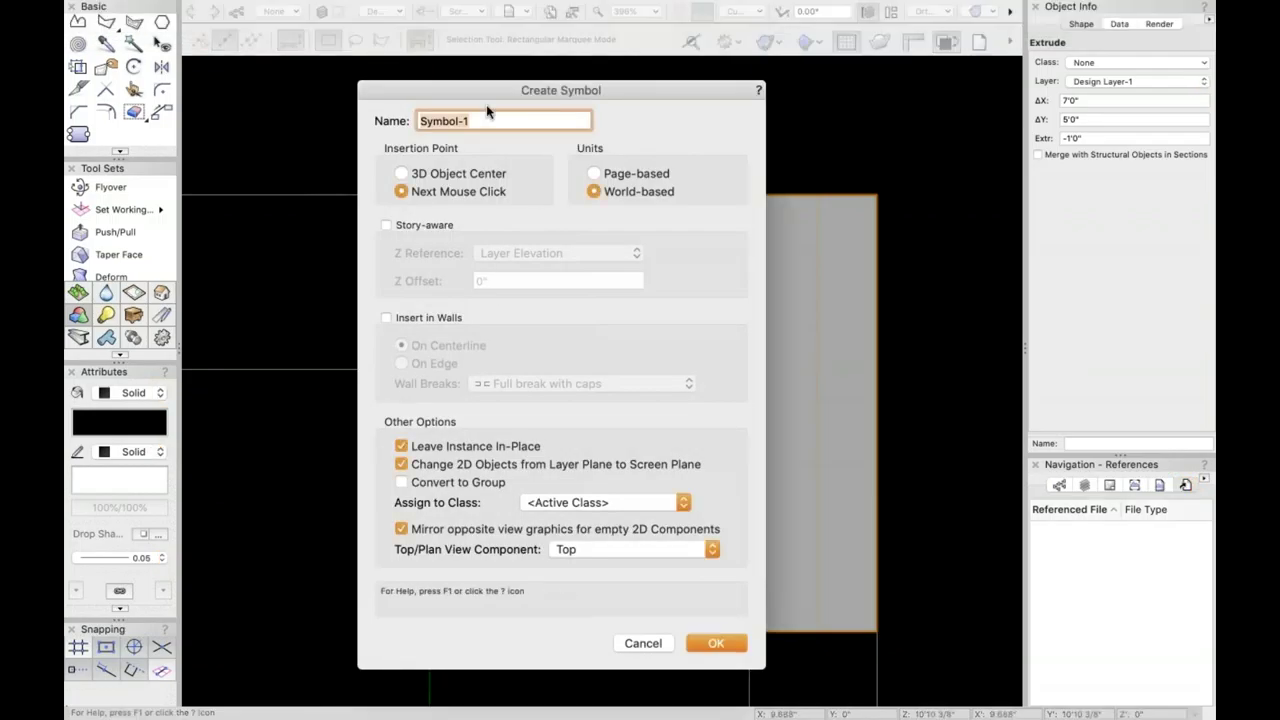
left_click(458, 119)
left_click_drag(458, 119, 402, 119)
key("BackSpace")
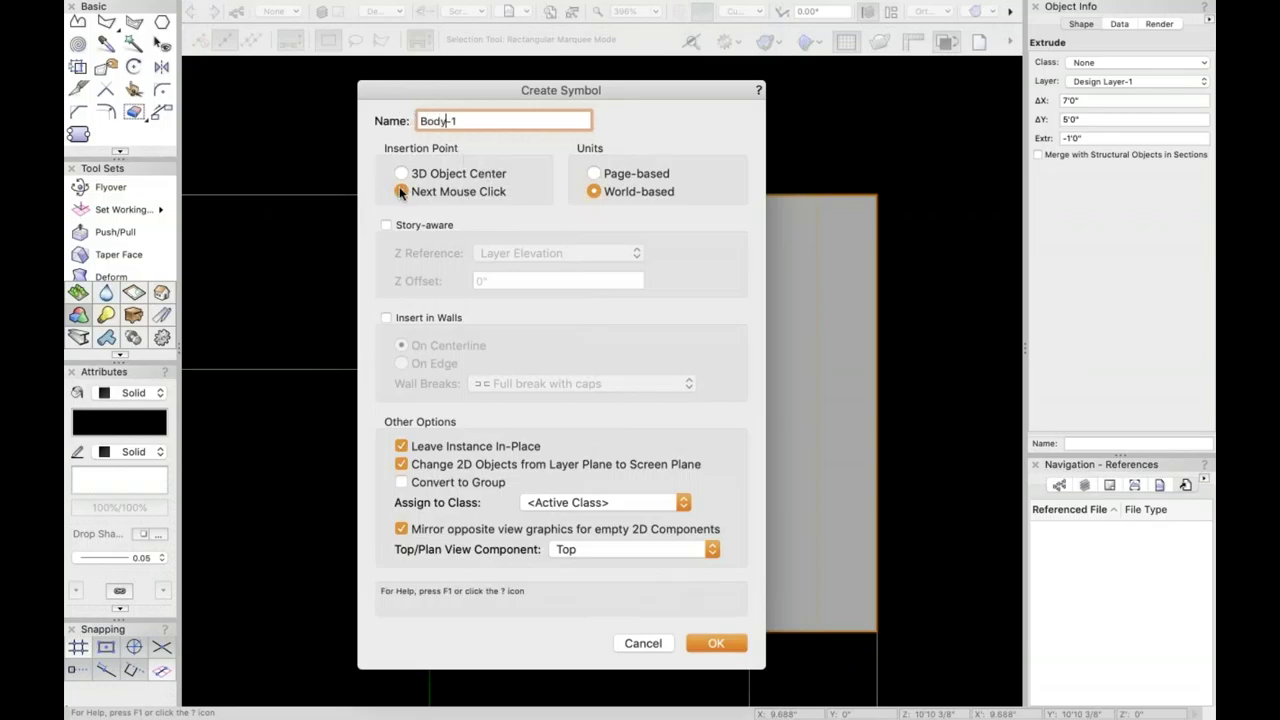
left_click(717, 645)
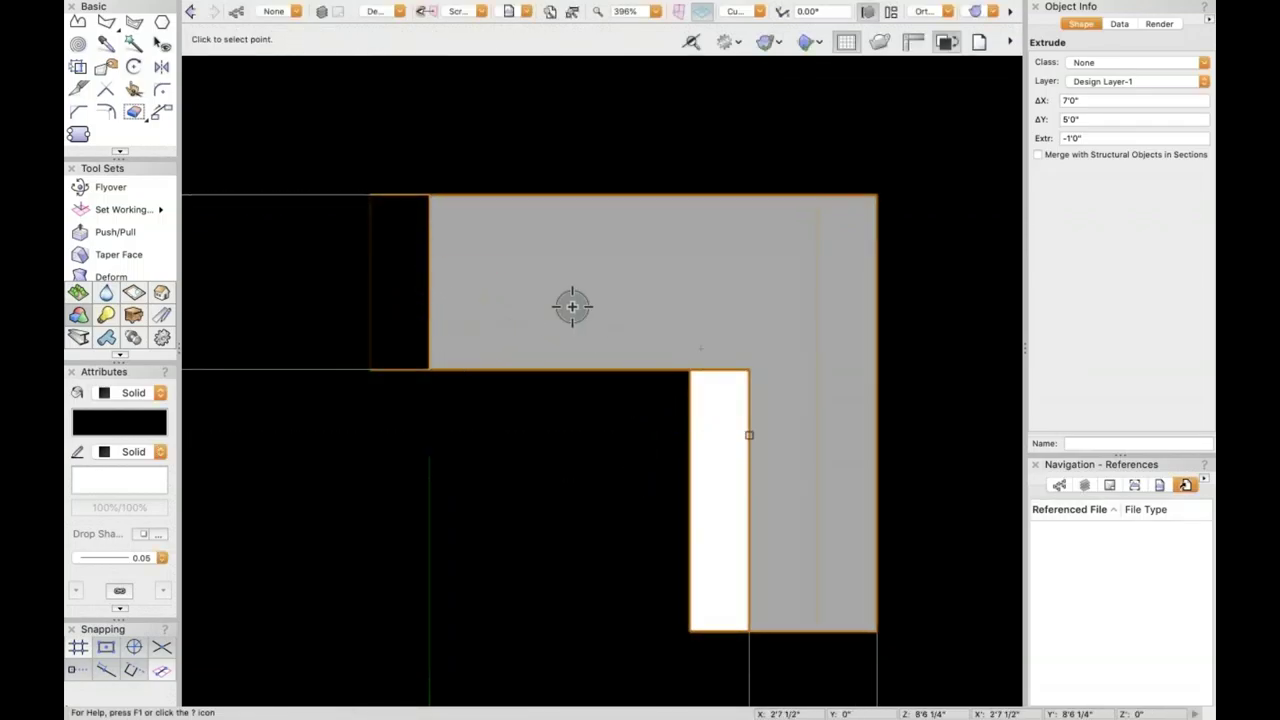
left_click(429, 278)
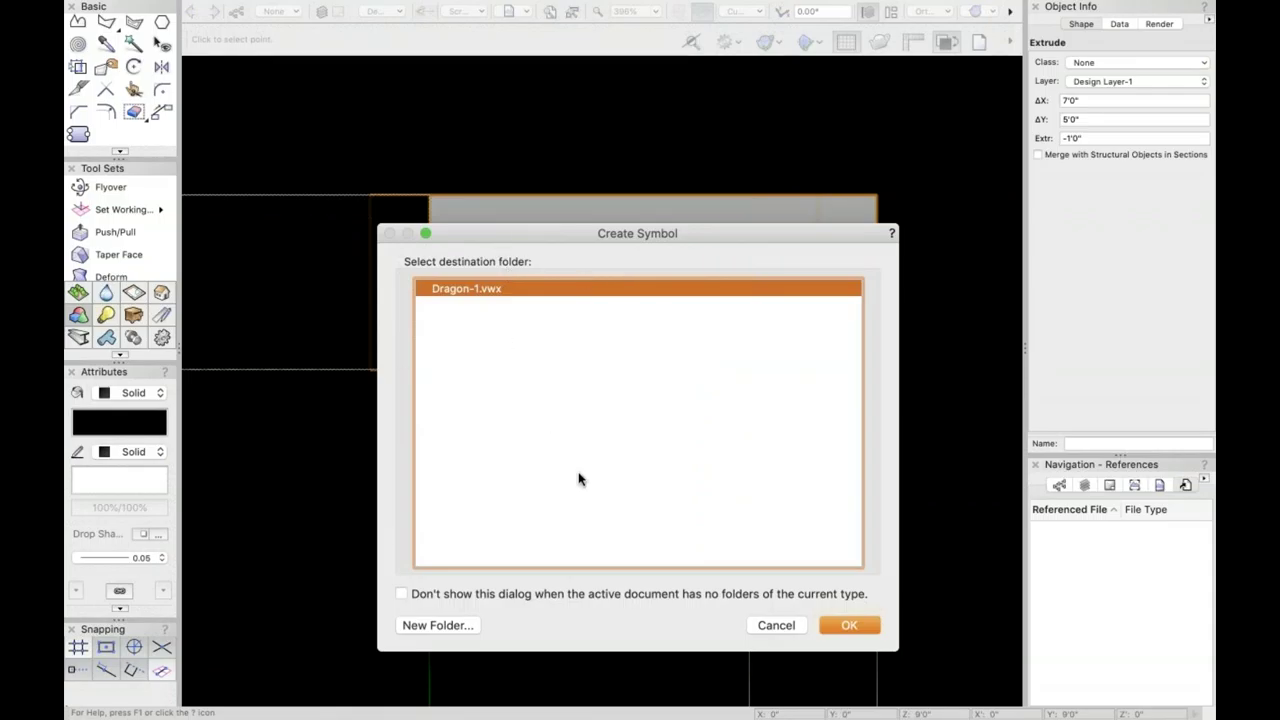
left_click(832, 621)
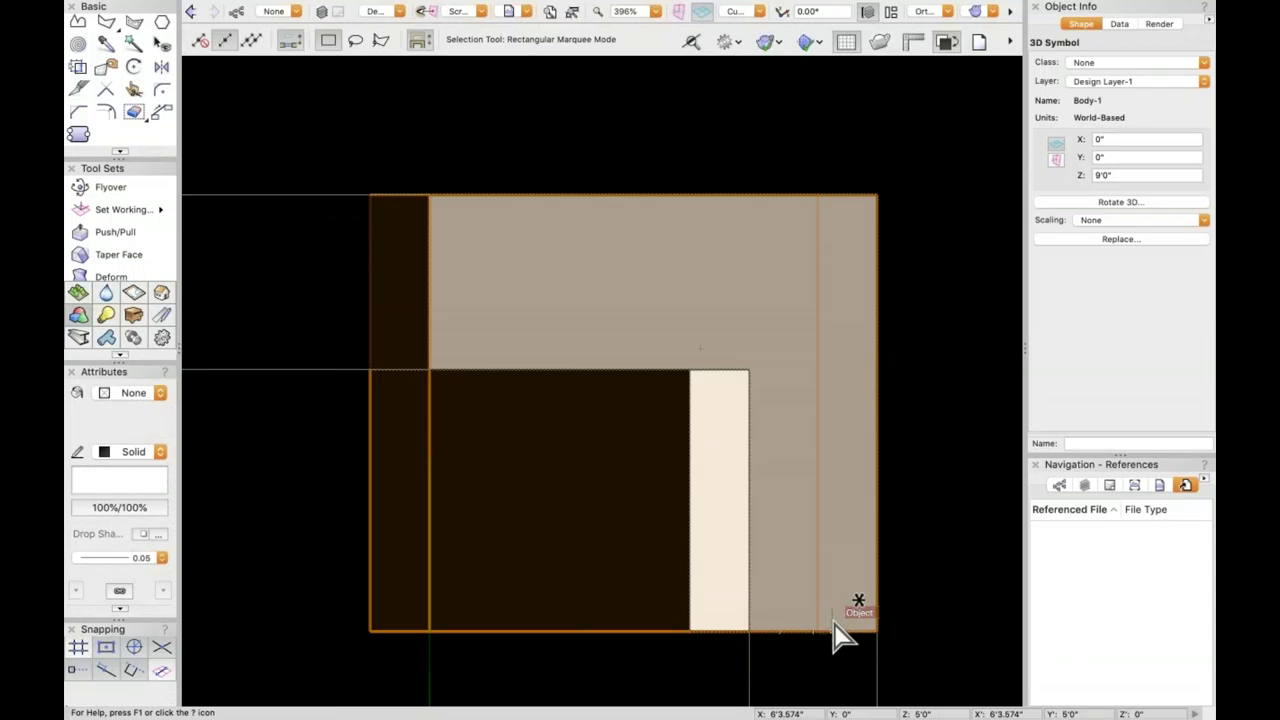
- Check the Body-1 symbol's preview among the Dragon-1.vwx resources and close the Resource Manager
scroll(835, 630, "down", 1)
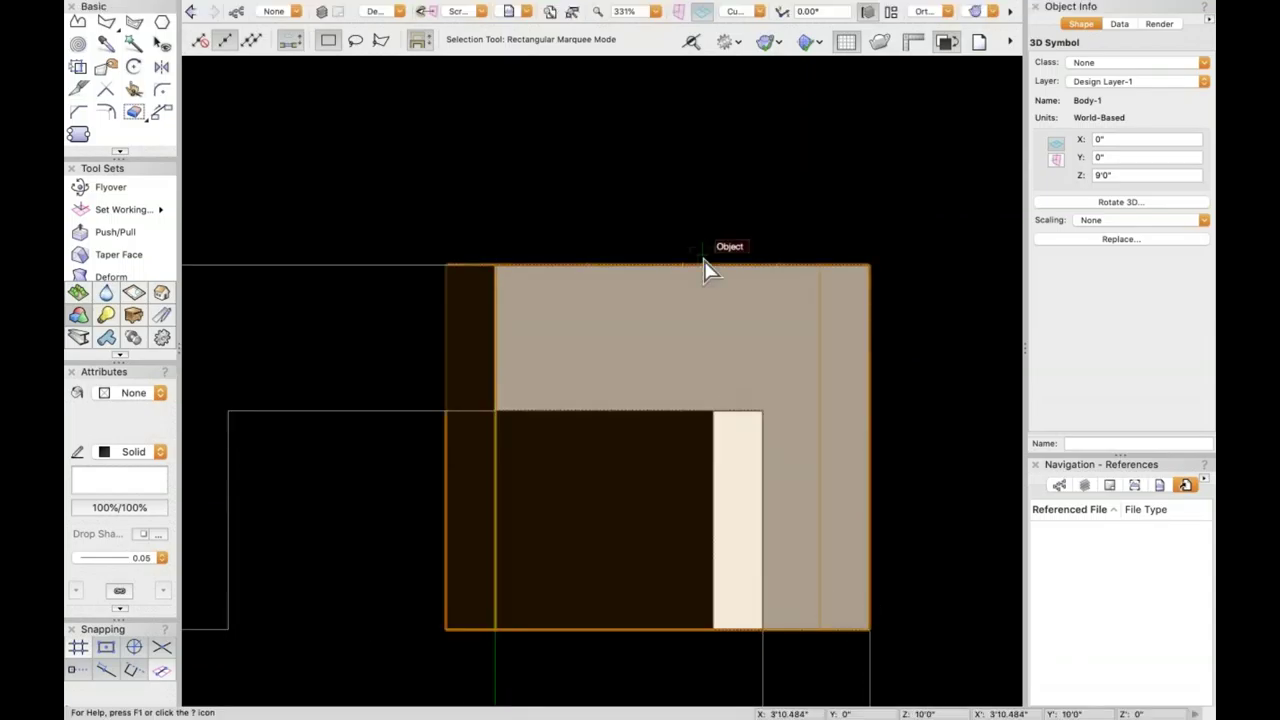
key("super+r")
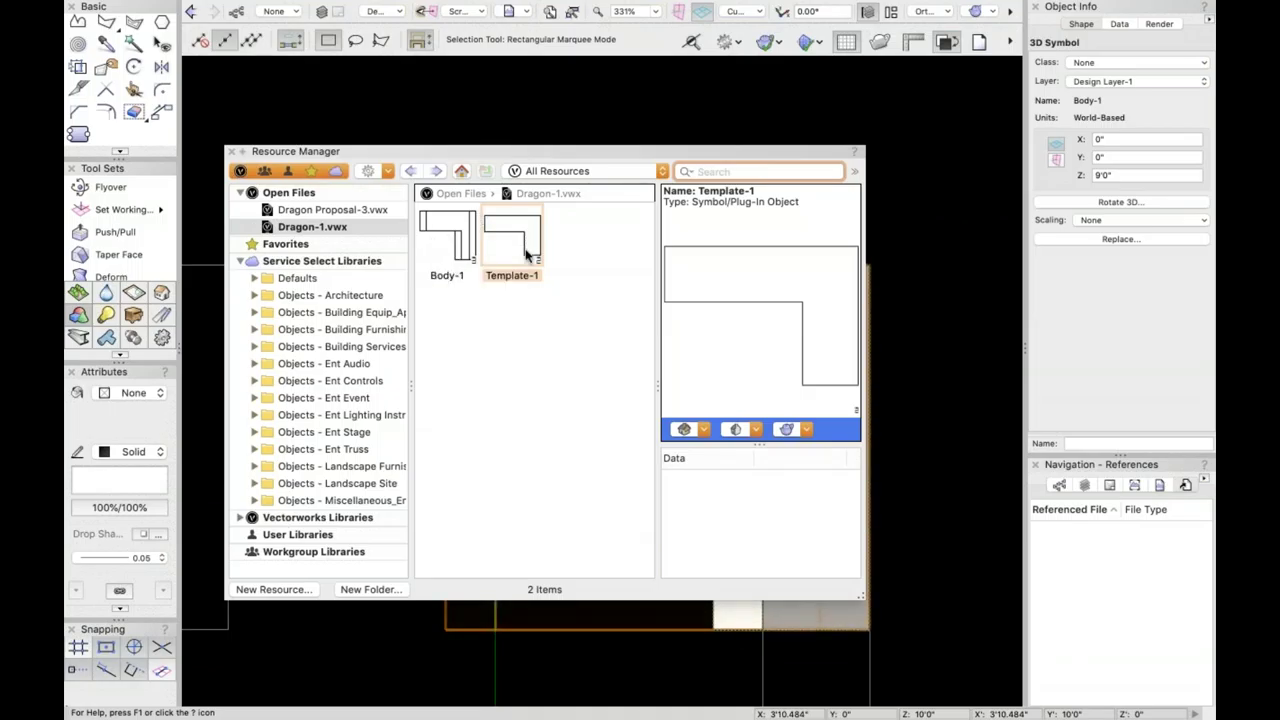
left_click(432, 240)
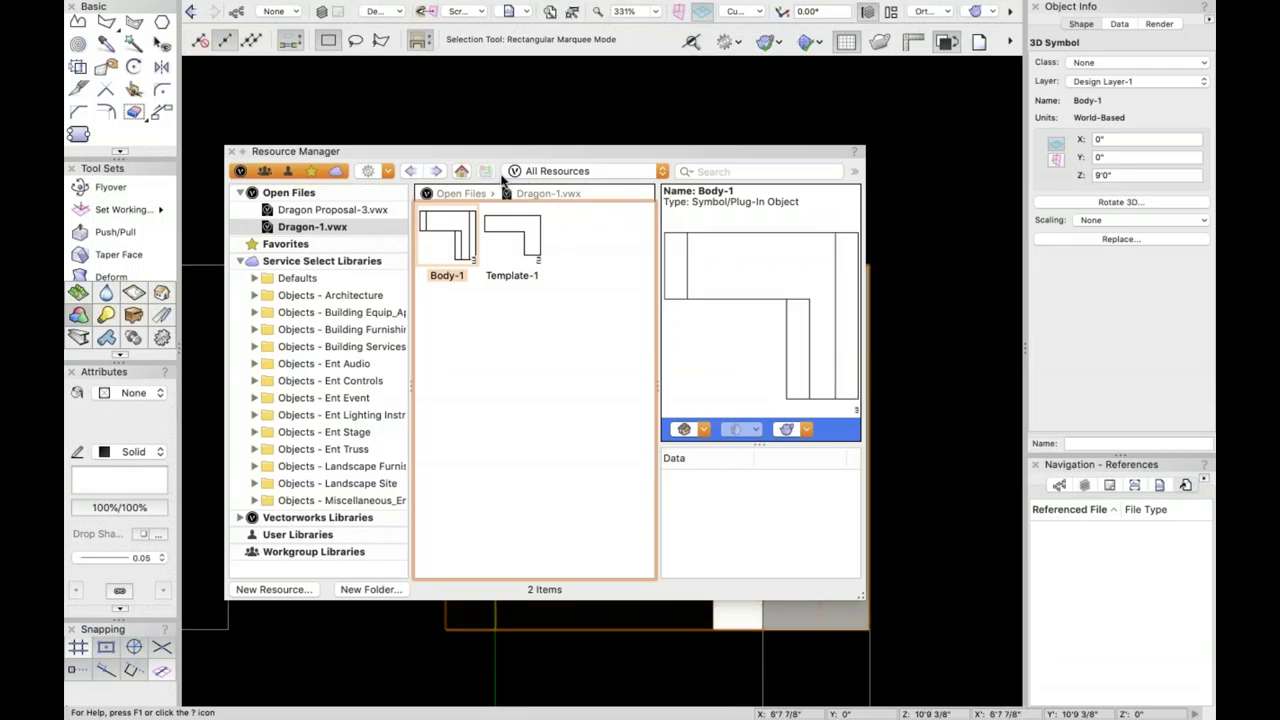
key("super+r")
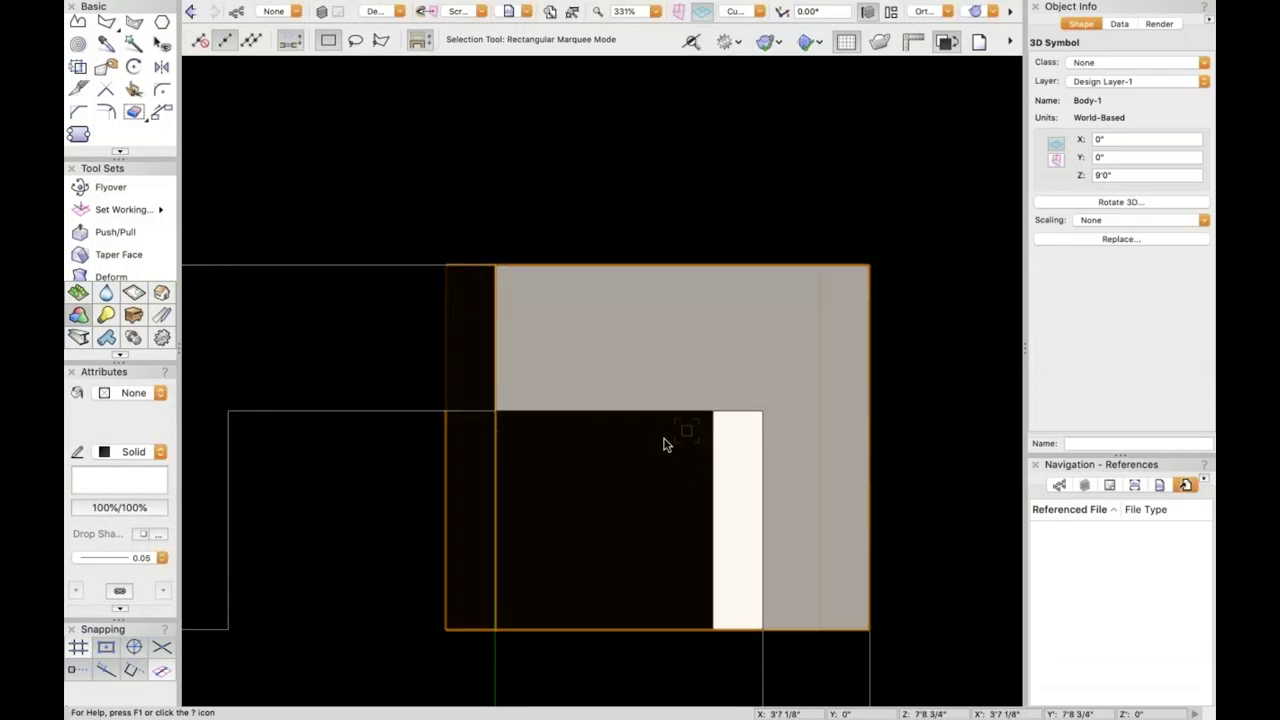
- Return to the Front view and delete the two flat Template-1 symbols at the lower right and upper left of the solid
scroll(632, 452, "down", 5)
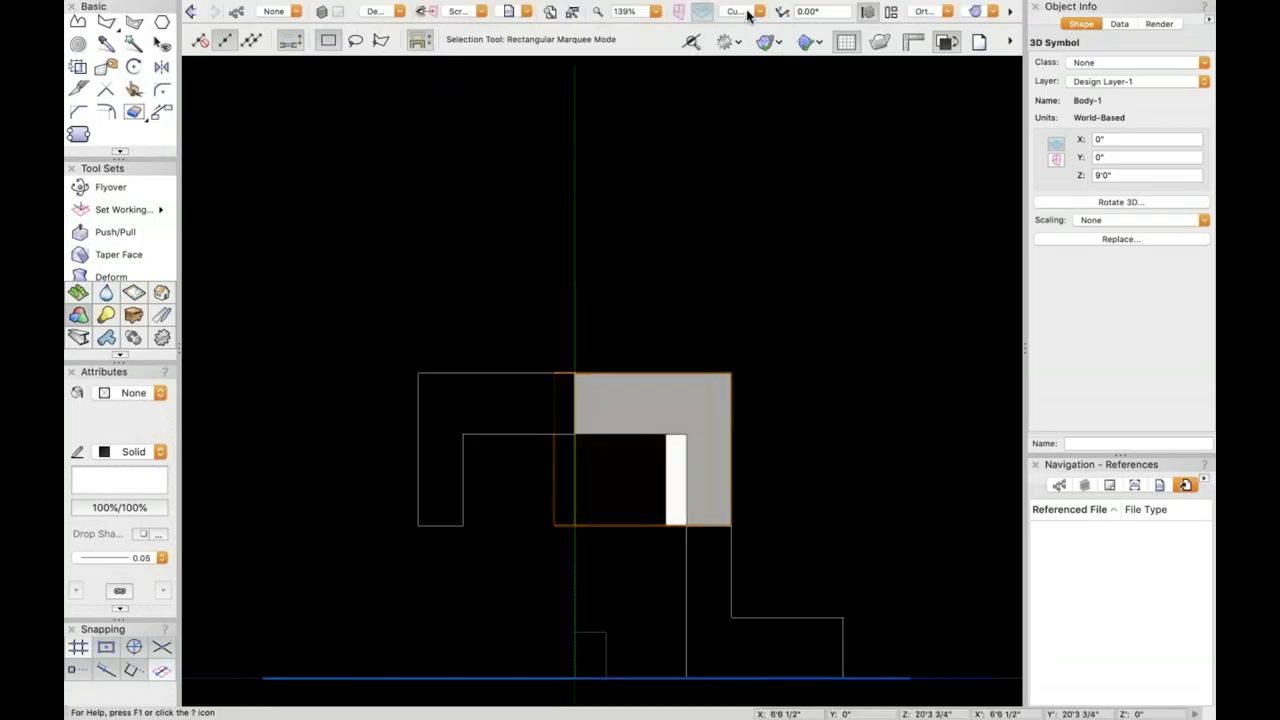
left_click(703, 11)
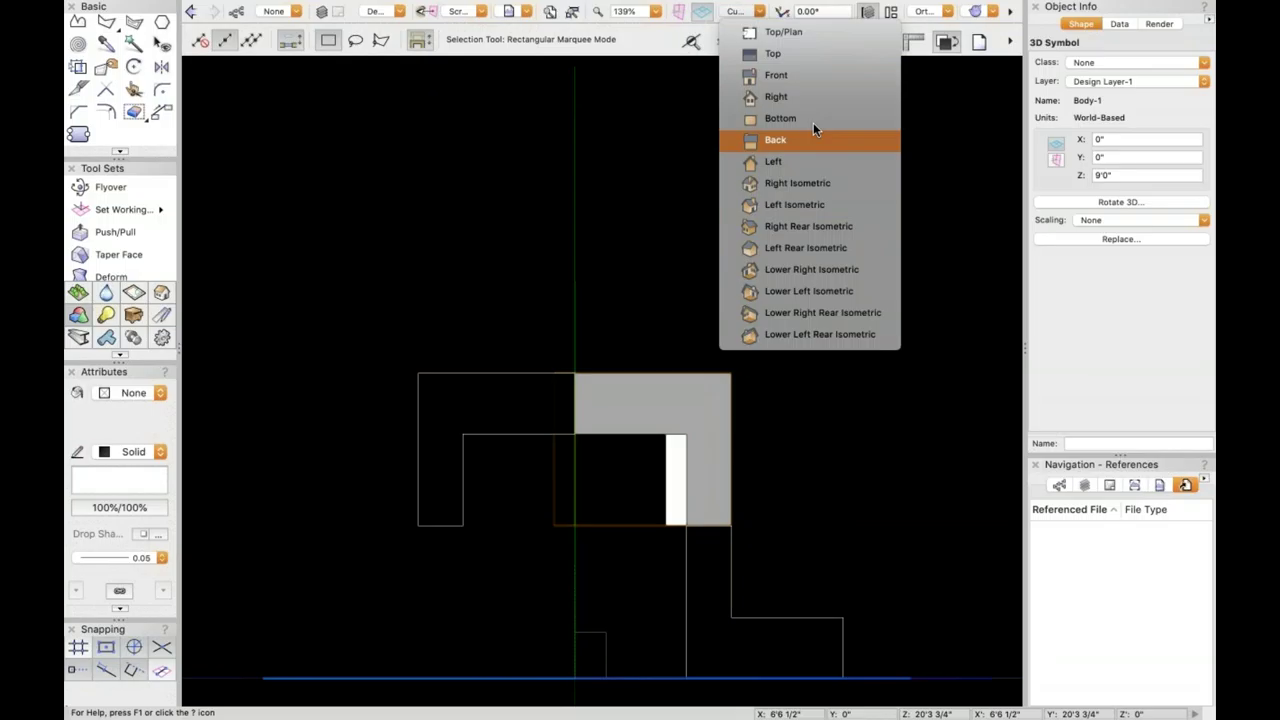
left_click(810, 79)
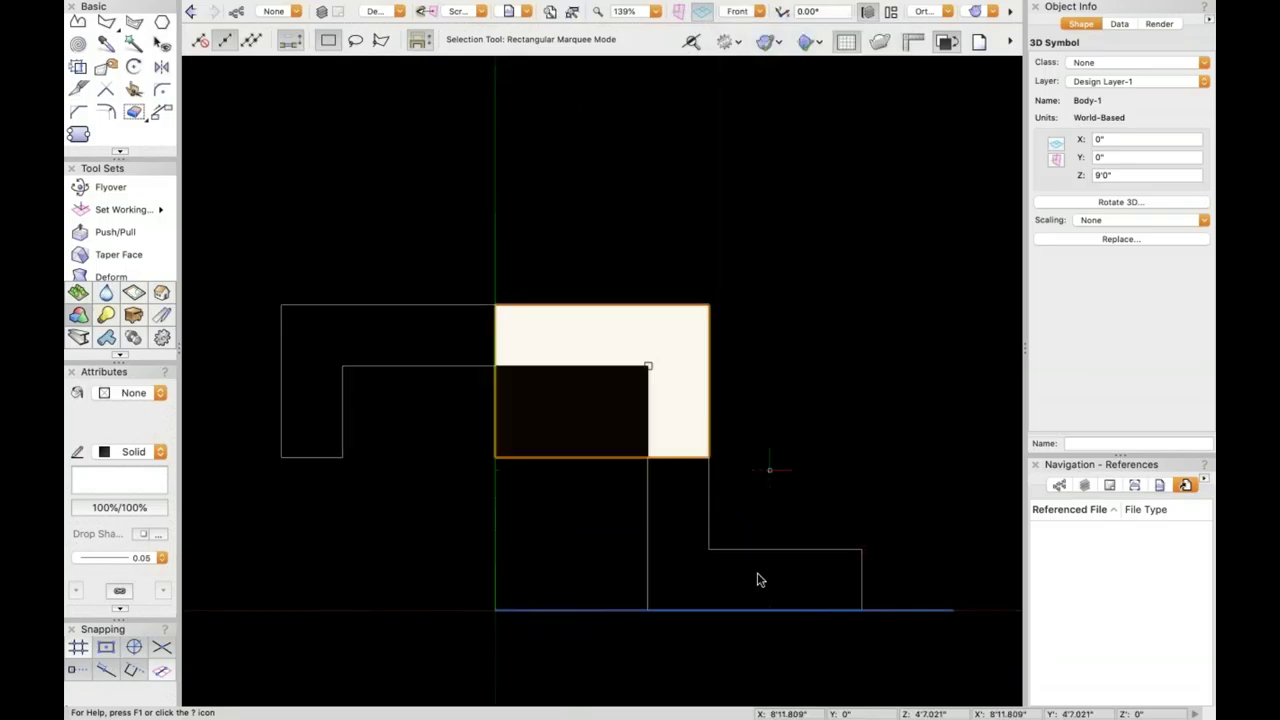
left_click(695, 537)
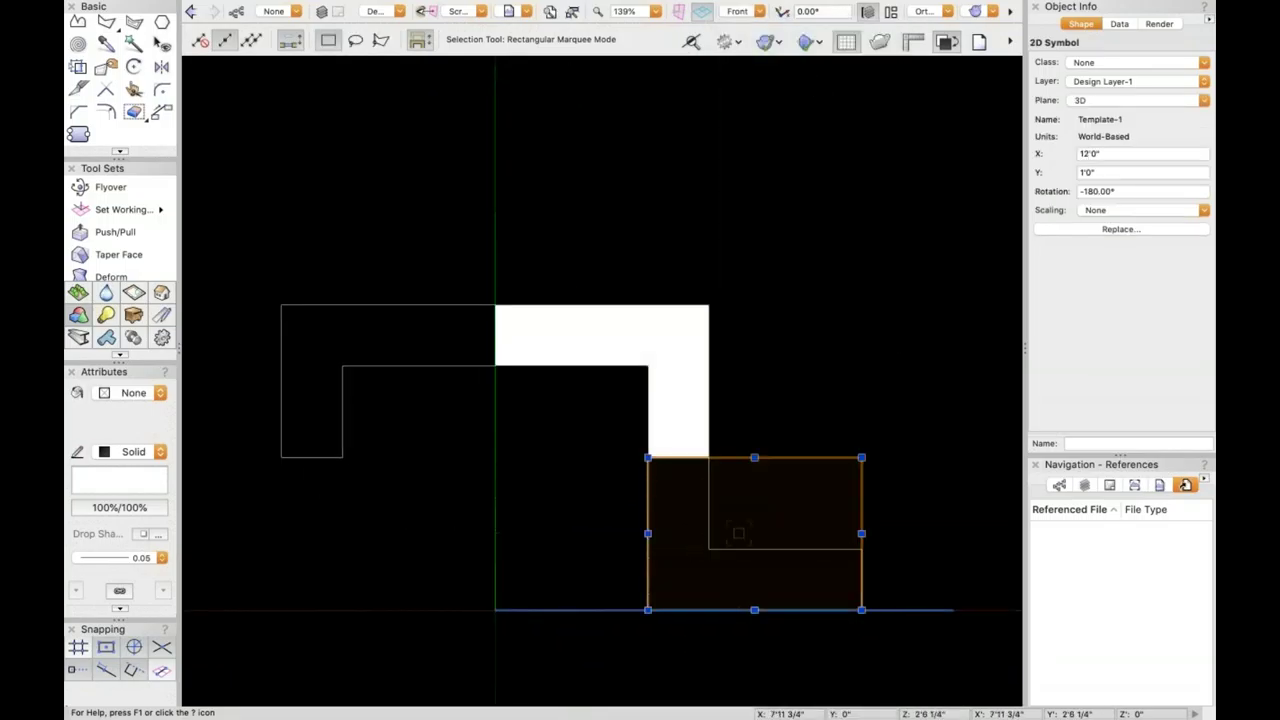
key("ctrl+z")
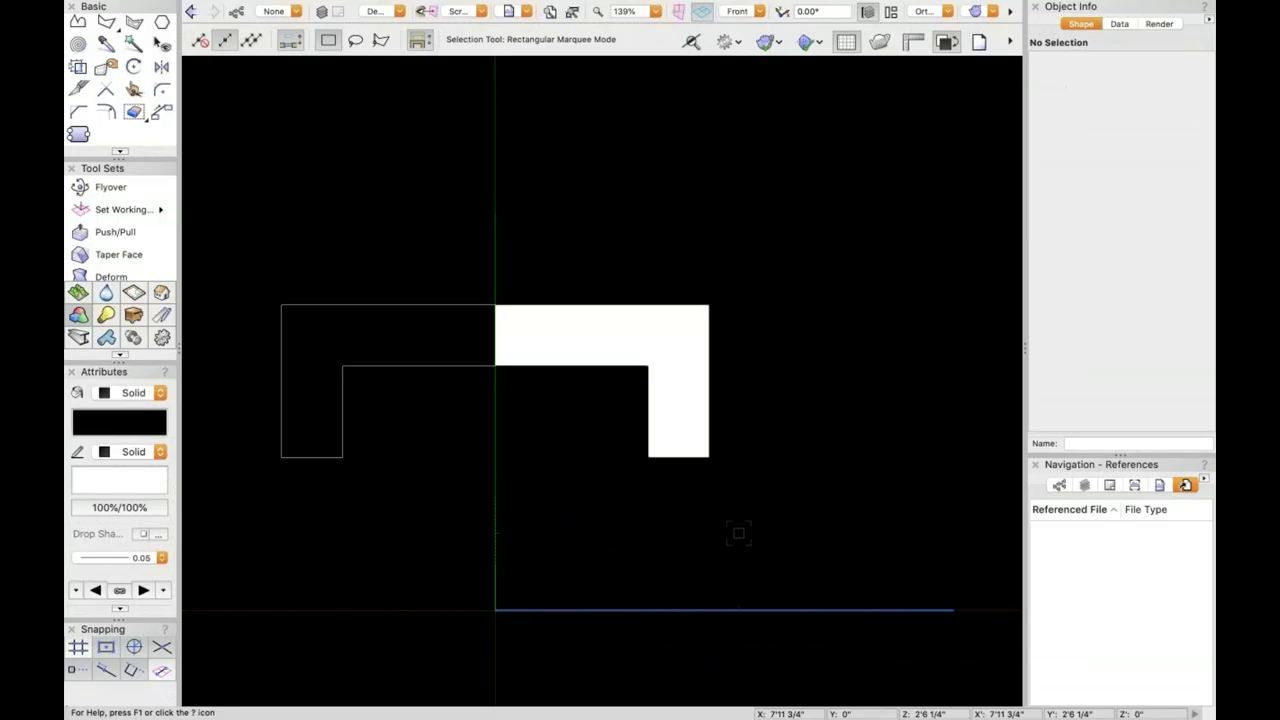
key("ctrl+z")
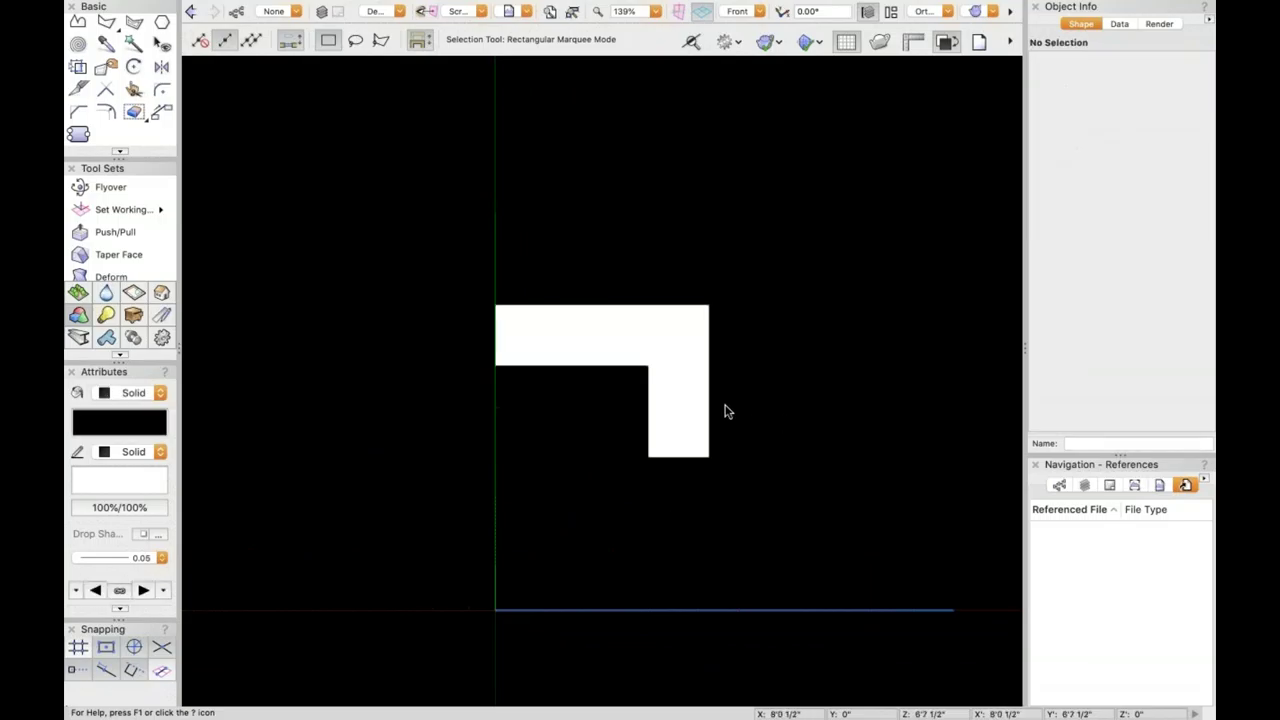
- Mirror a duplicate of the Body-1 symbol downward across a horizontal axis along its bottom edge
left_click(715, 413)
left_click(161, 66)
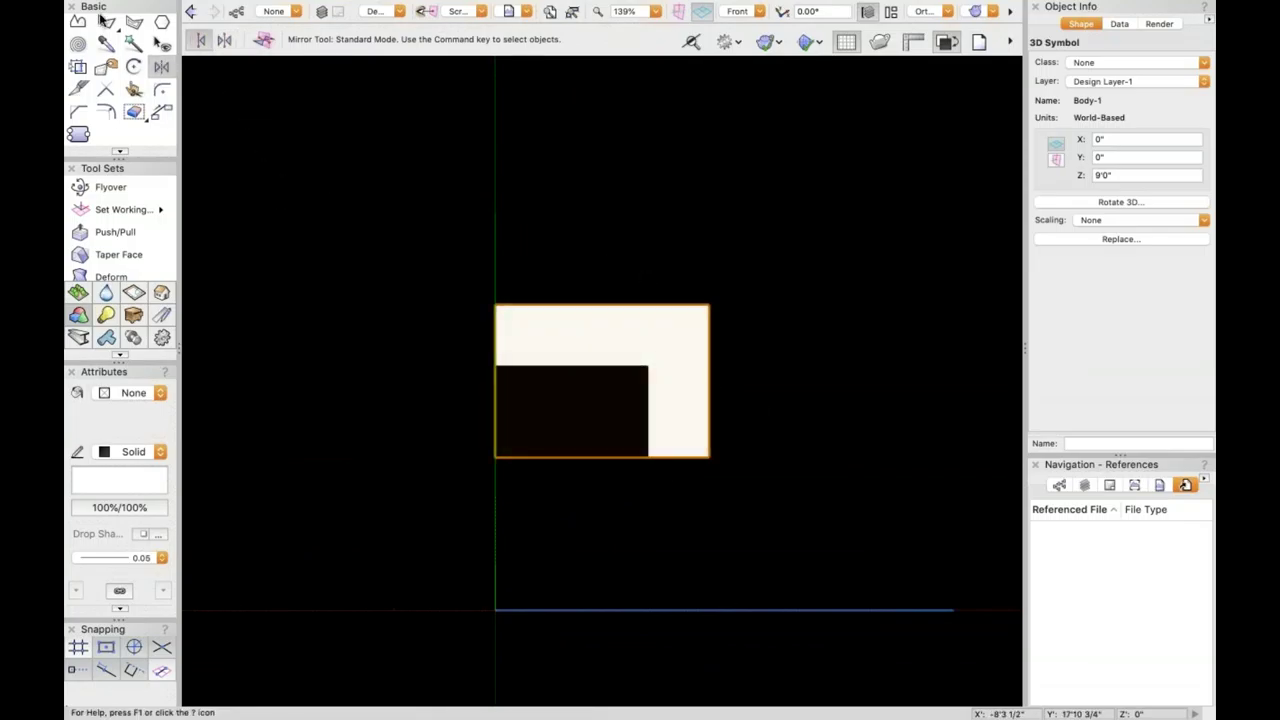
left_click(224, 40)
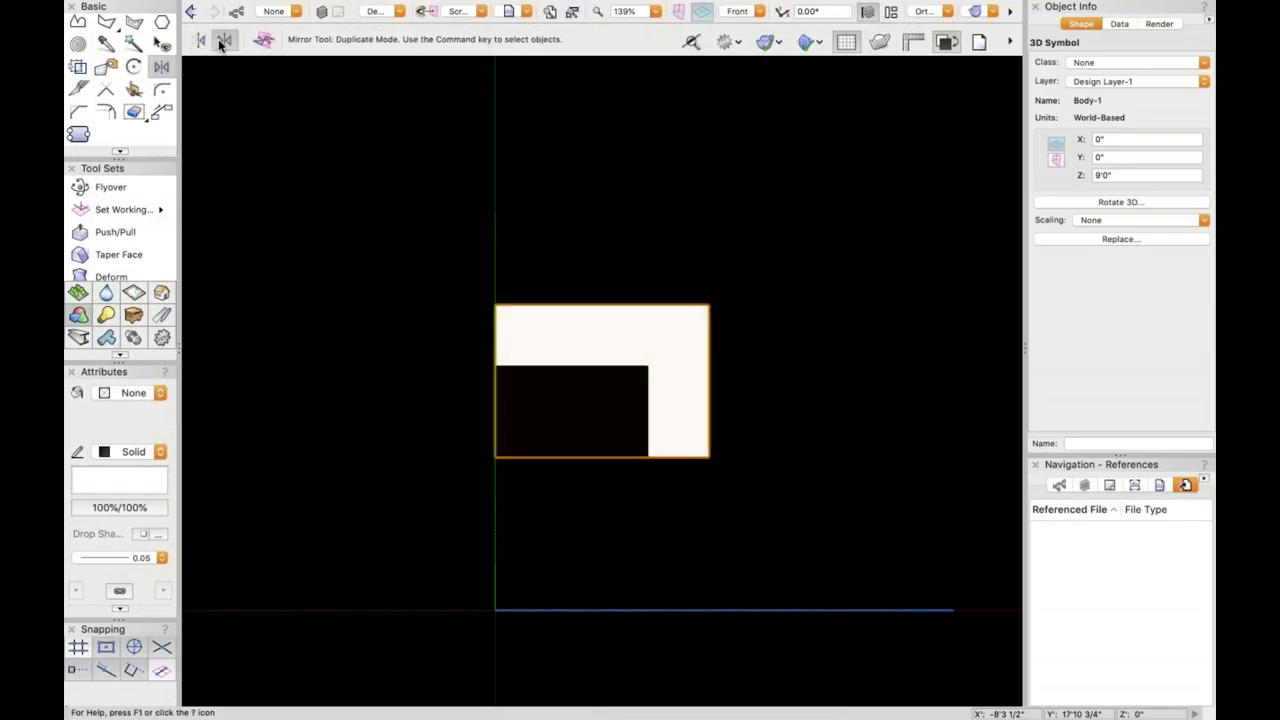
left_click(649, 457)
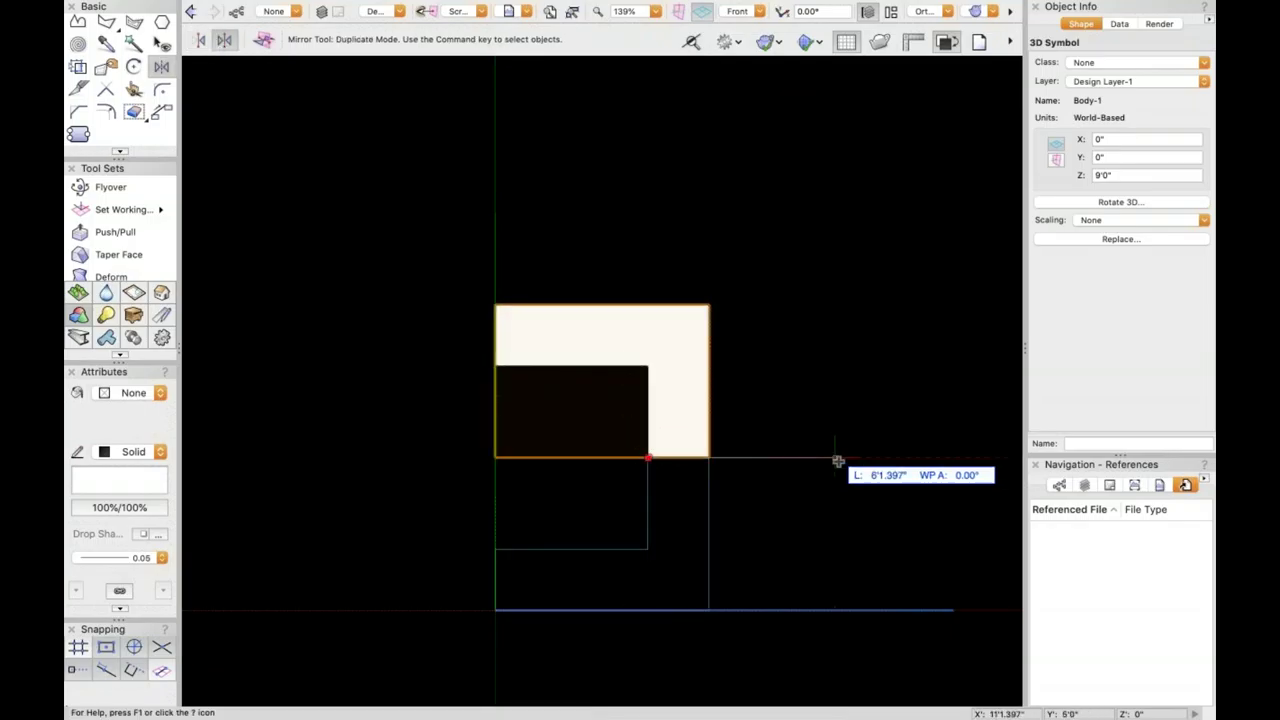
left_click(838, 461)
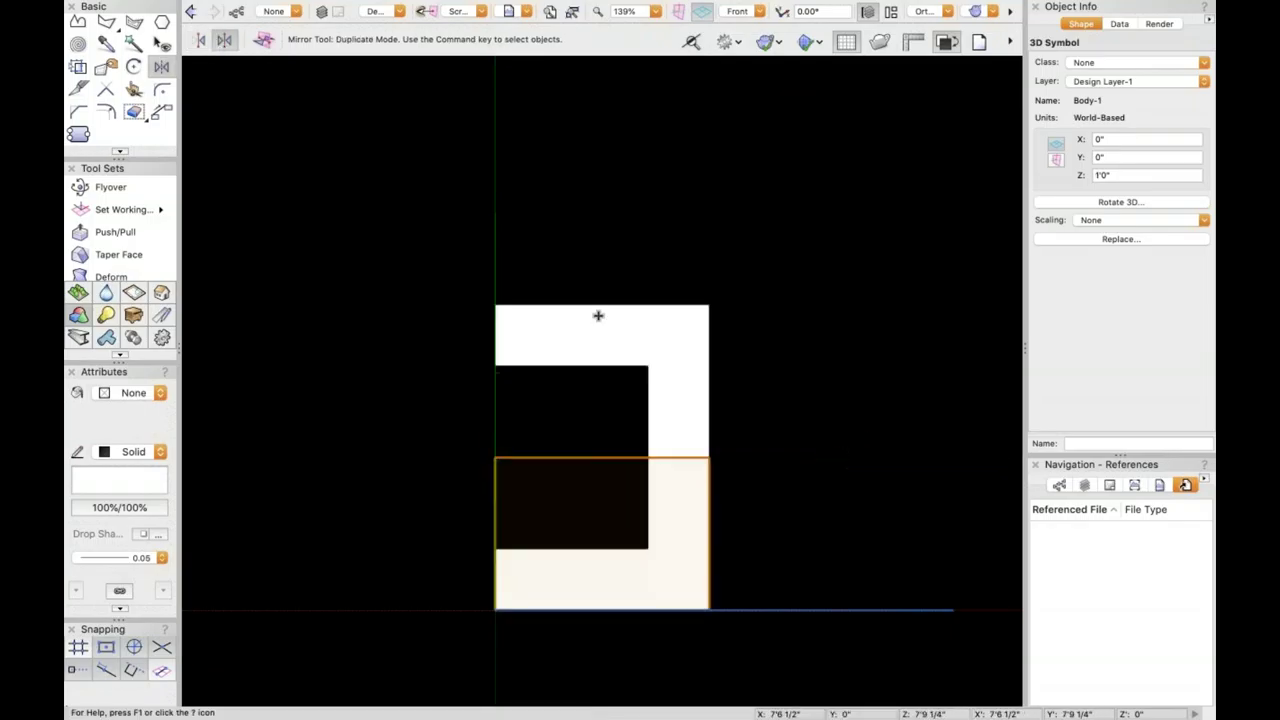
- Mirror a duplicate of the upper Body-1 symbol to the left across the vertical axis at its left edge
key("x")
left_click(549, 334)
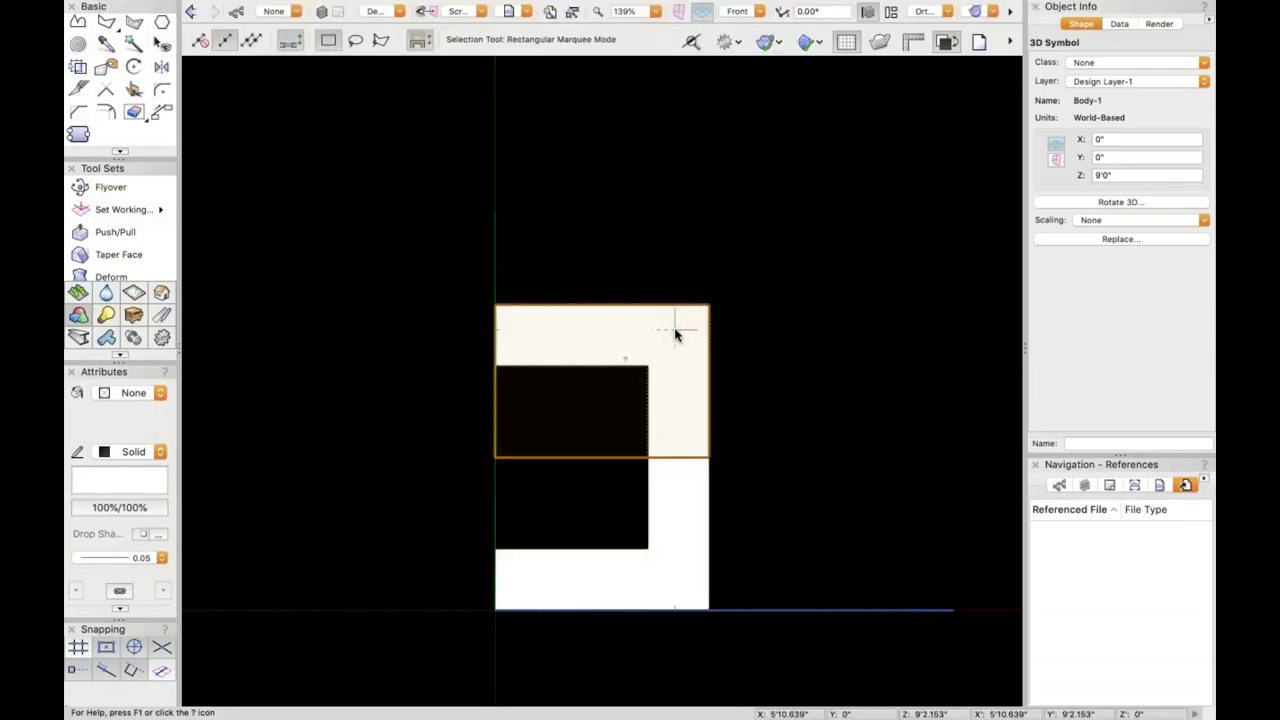
left_click(162, 66)
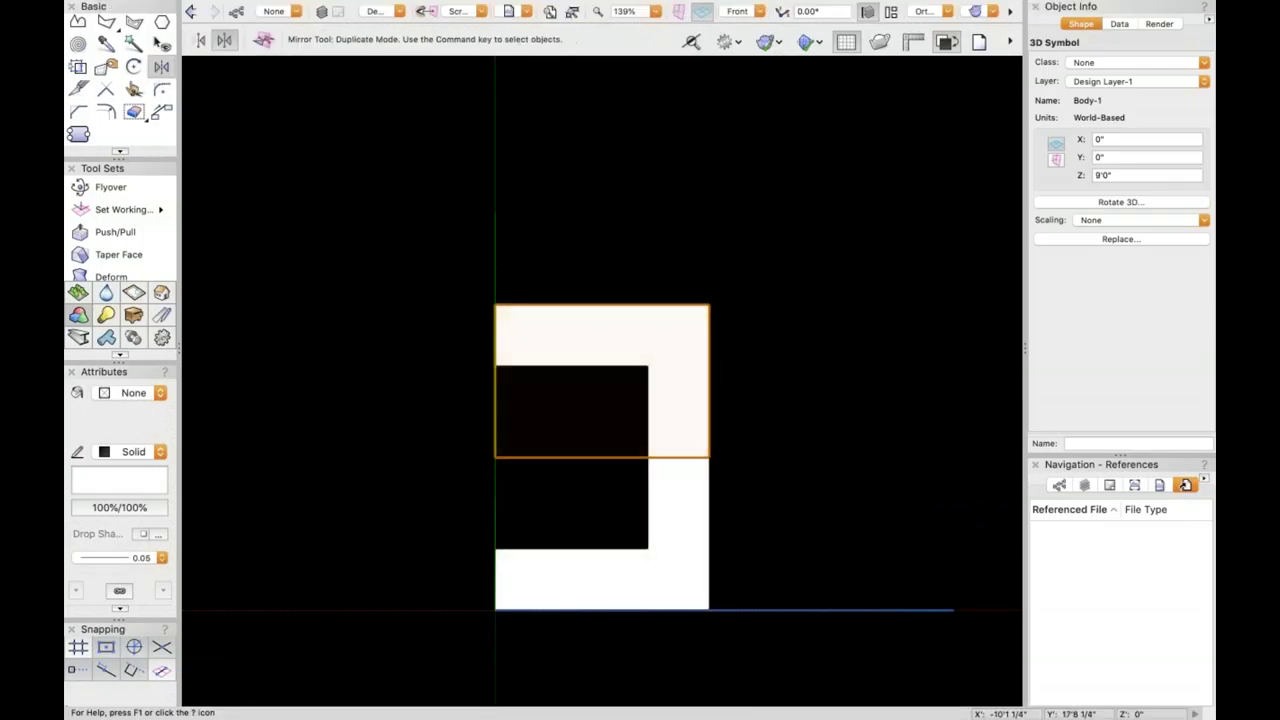
left_click(495, 305)
left_click(485, 518)
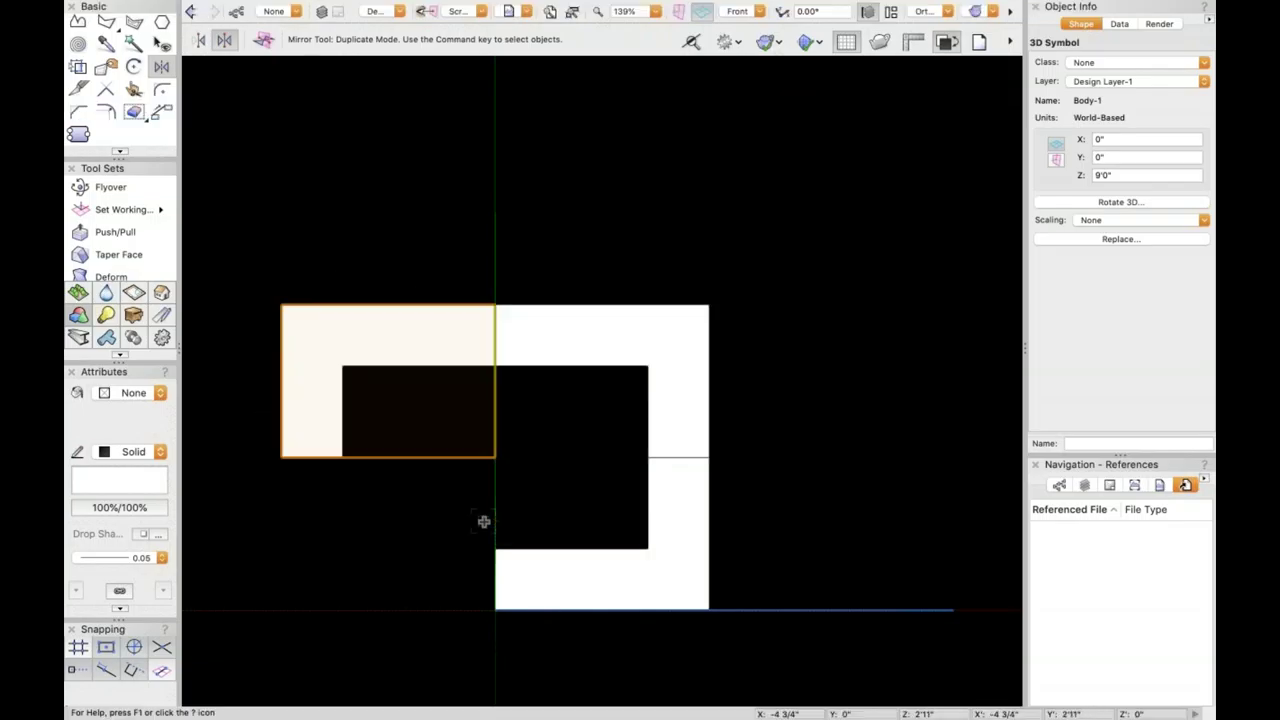
- Mirror a duplicate of the lower Body-1 symbol to the right across a vertical axis through the middle of its leg
key("x")
left_click(606, 574)
key("u")
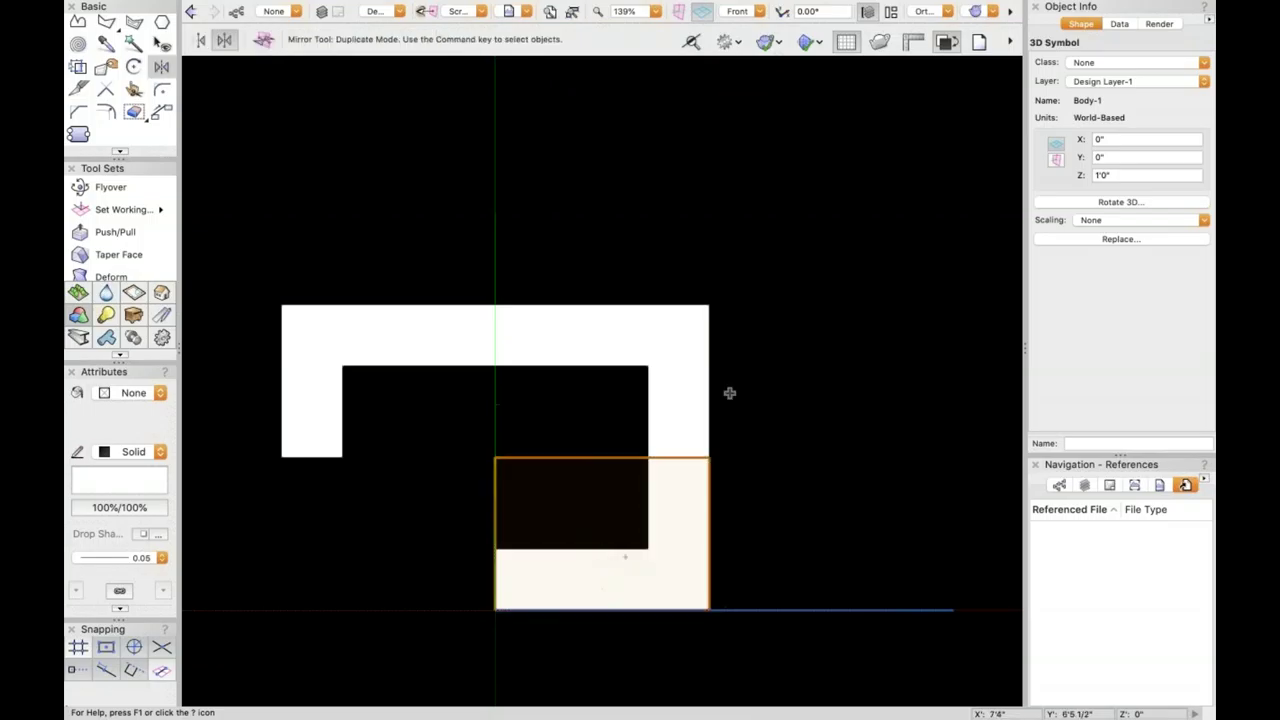
left_click(678, 458)
scroll(680, 614, "down", 8)
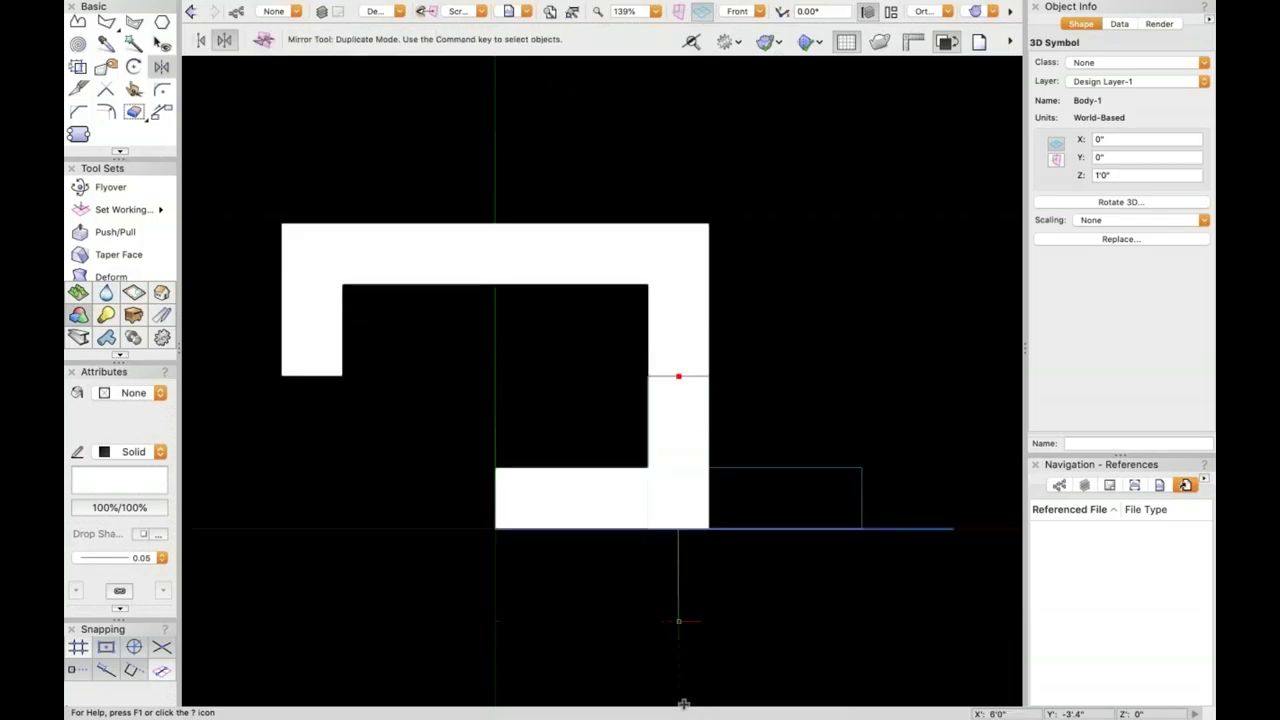
left_click(674, 425)
- Delete the lower Body-1 symbol whose foot points inward to the left
key("x")
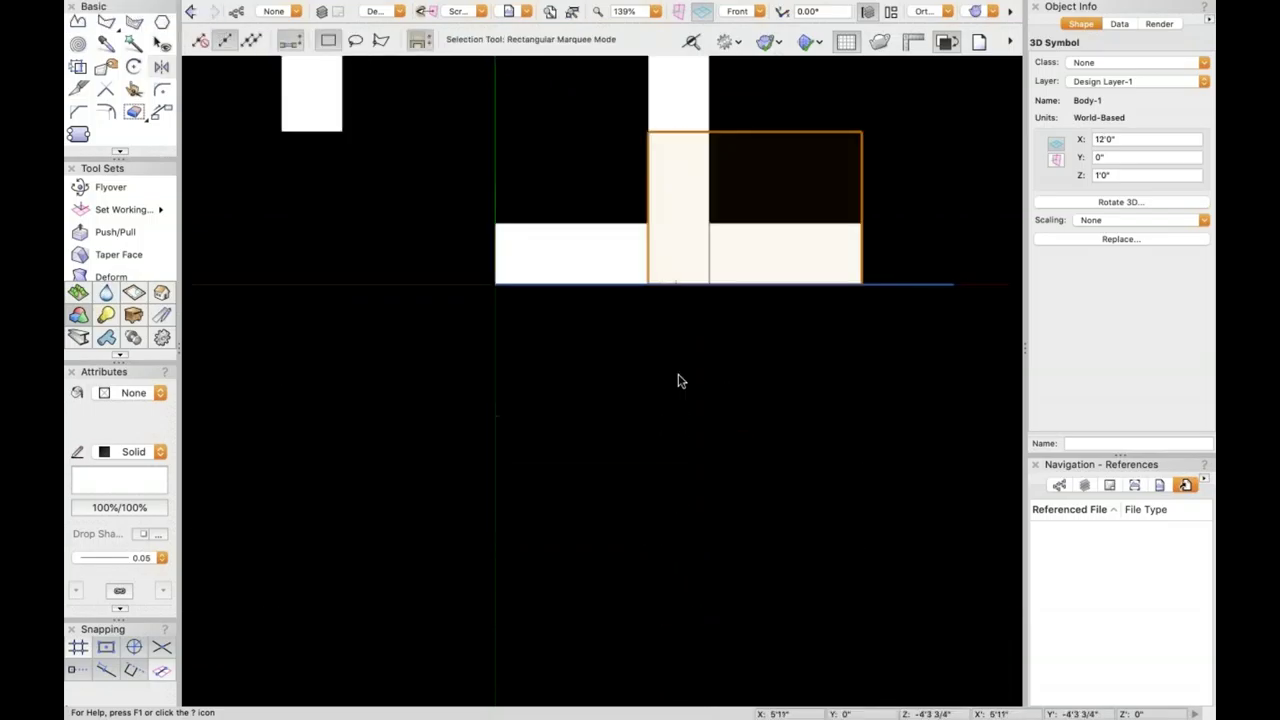
left_click(591, 263)
key("Delete")
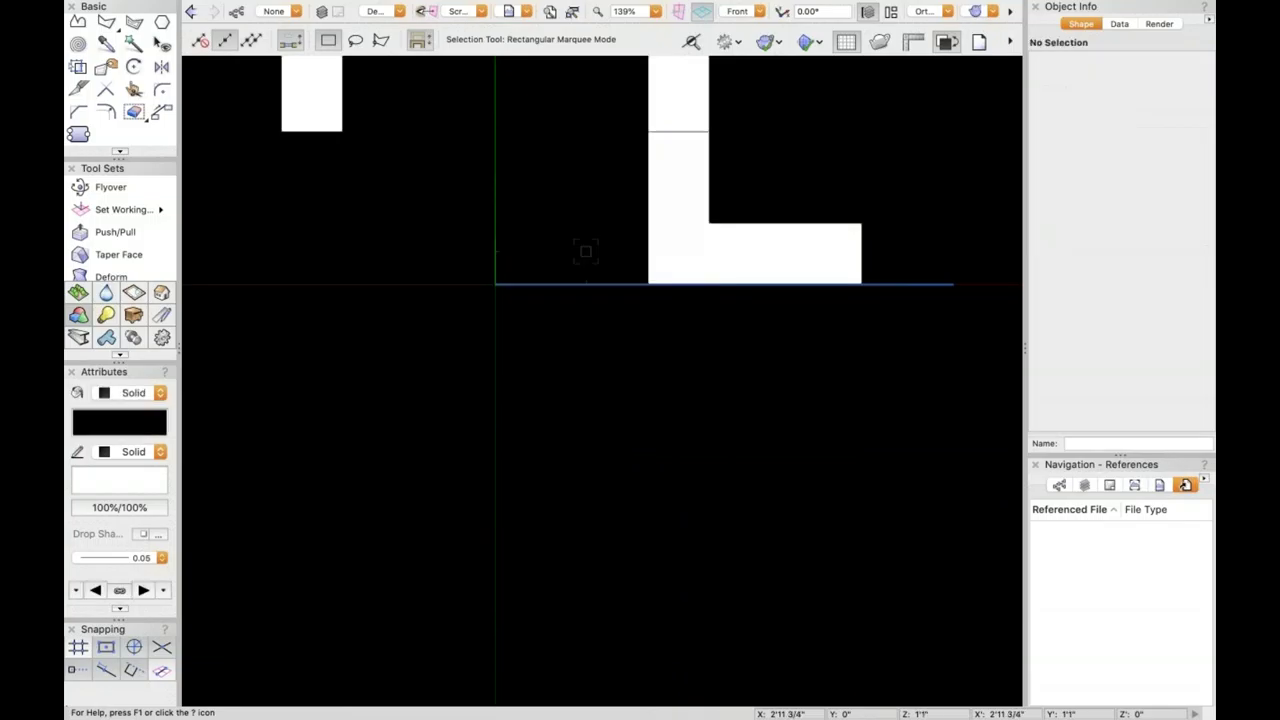
- Mirror a duplicate of the lower right Body-1 symbol to the left side across the design's vertical centre axis
key("ctrl+4")
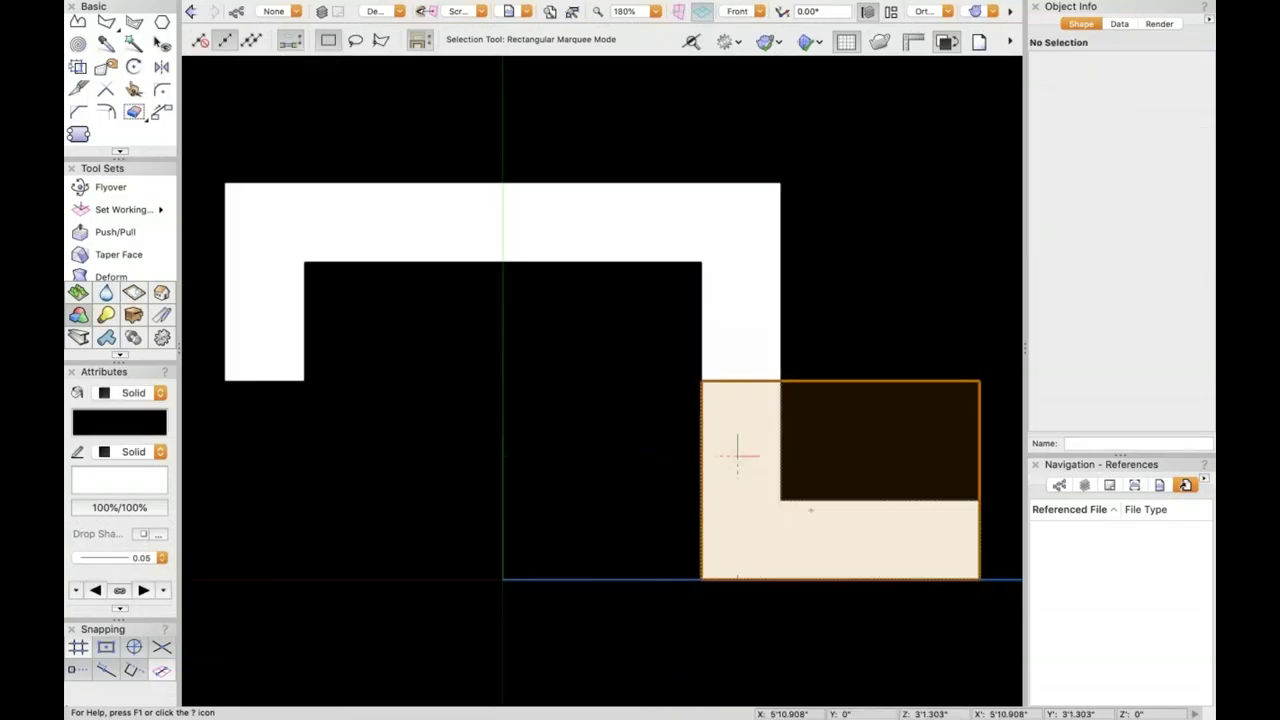
left_click(738, 456)
key("7")
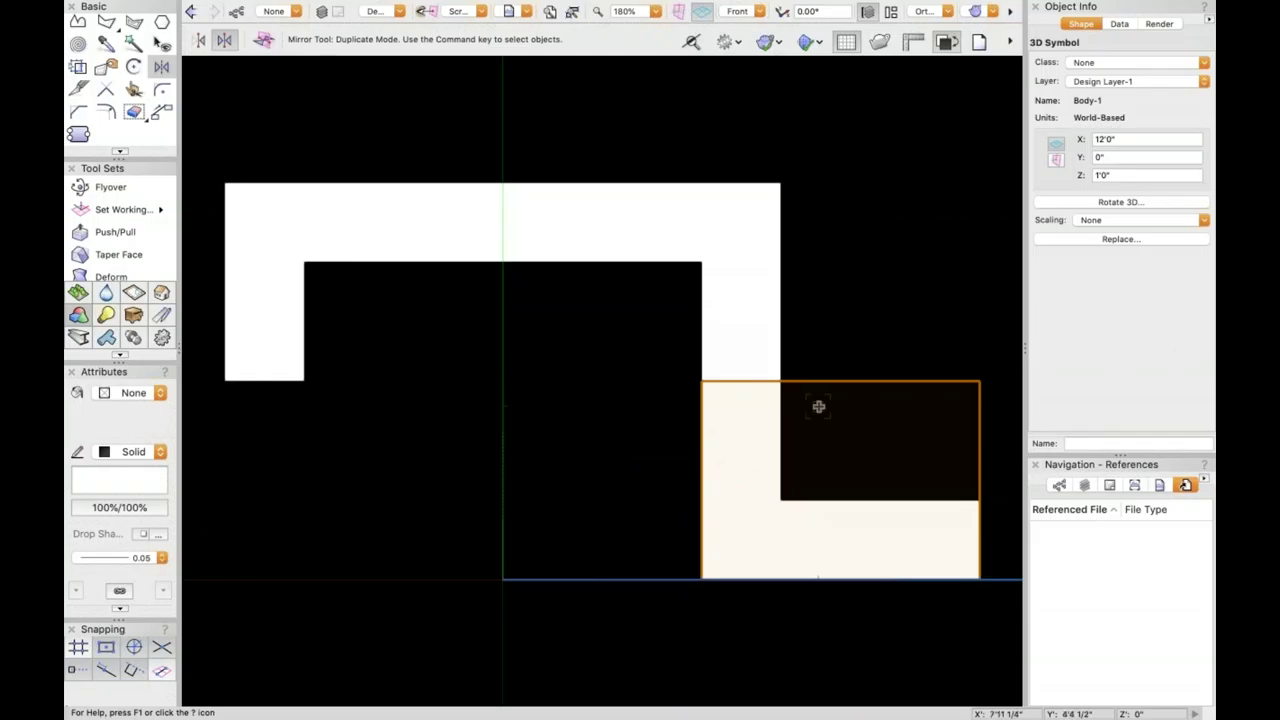
left_click(505, 178)
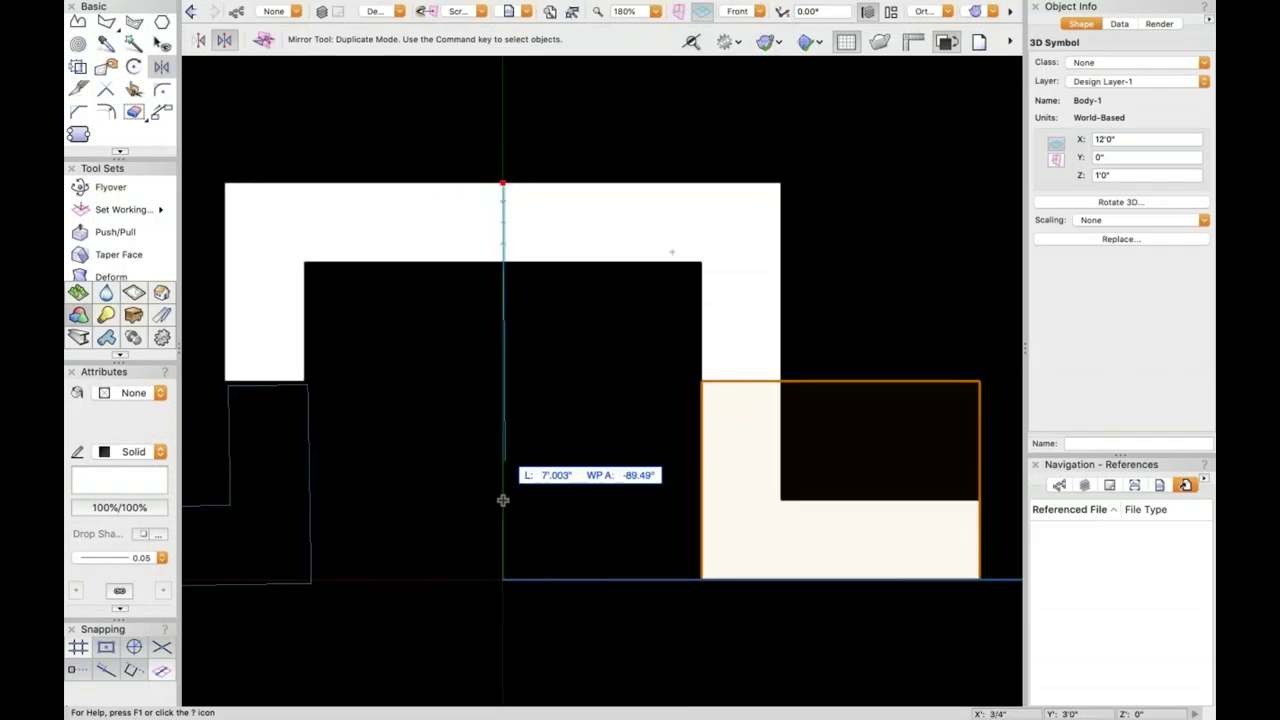
left_click(499, 594)
scroll(599, 559, "down", 3)
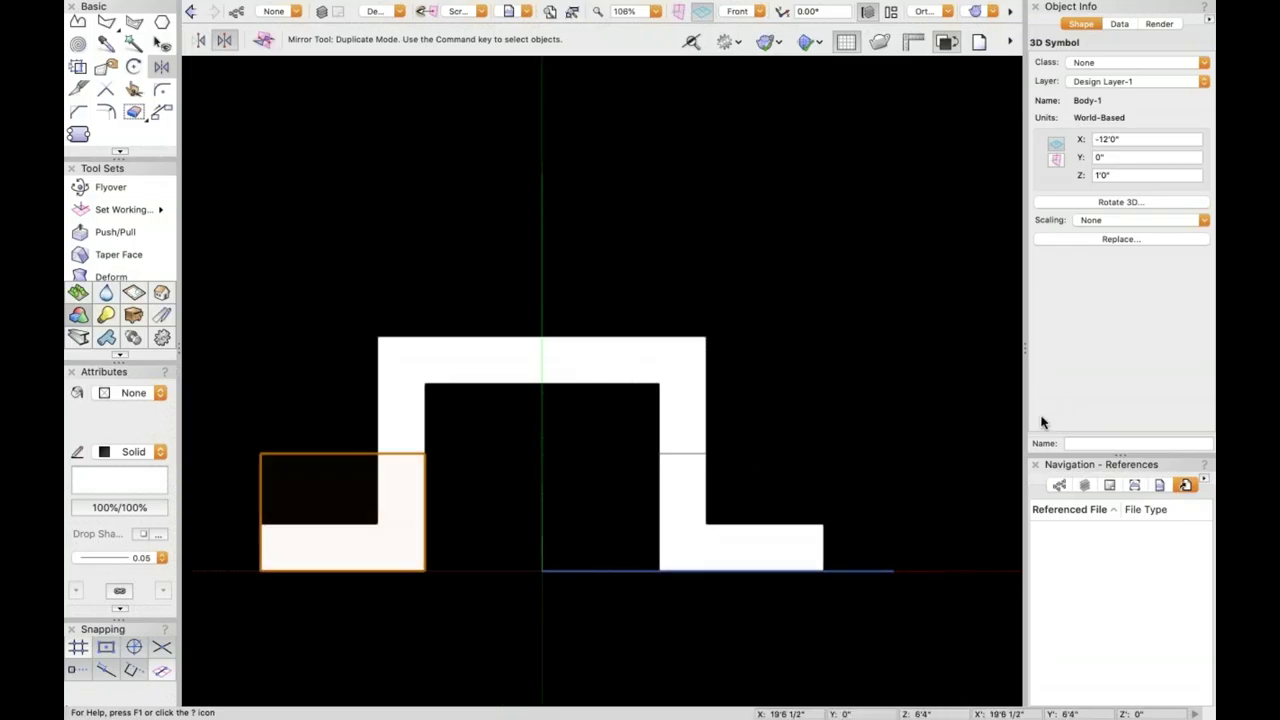
- Mirror duplicates of the upper and lower right Body-1 symbols to the right across a vertical axis at the lower foot's outer end
key("x")
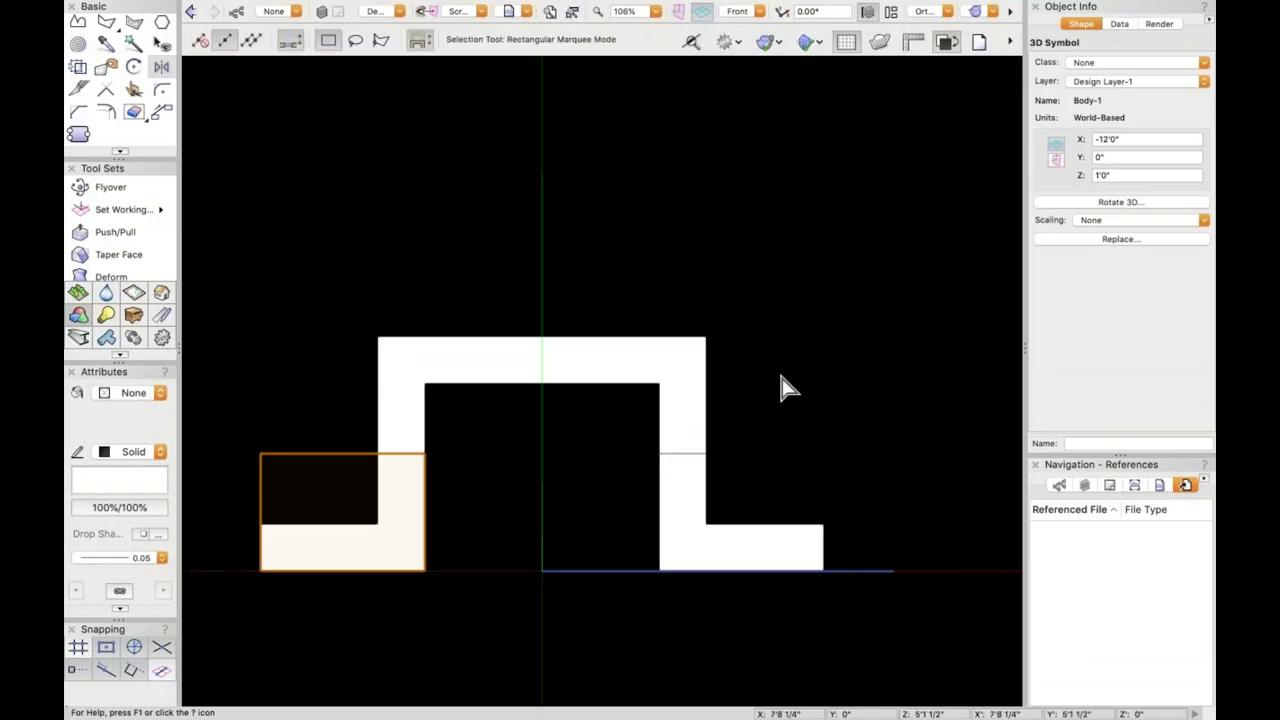
left_click(790, 383)
middle_click_drag(837, 380, 706, 337)
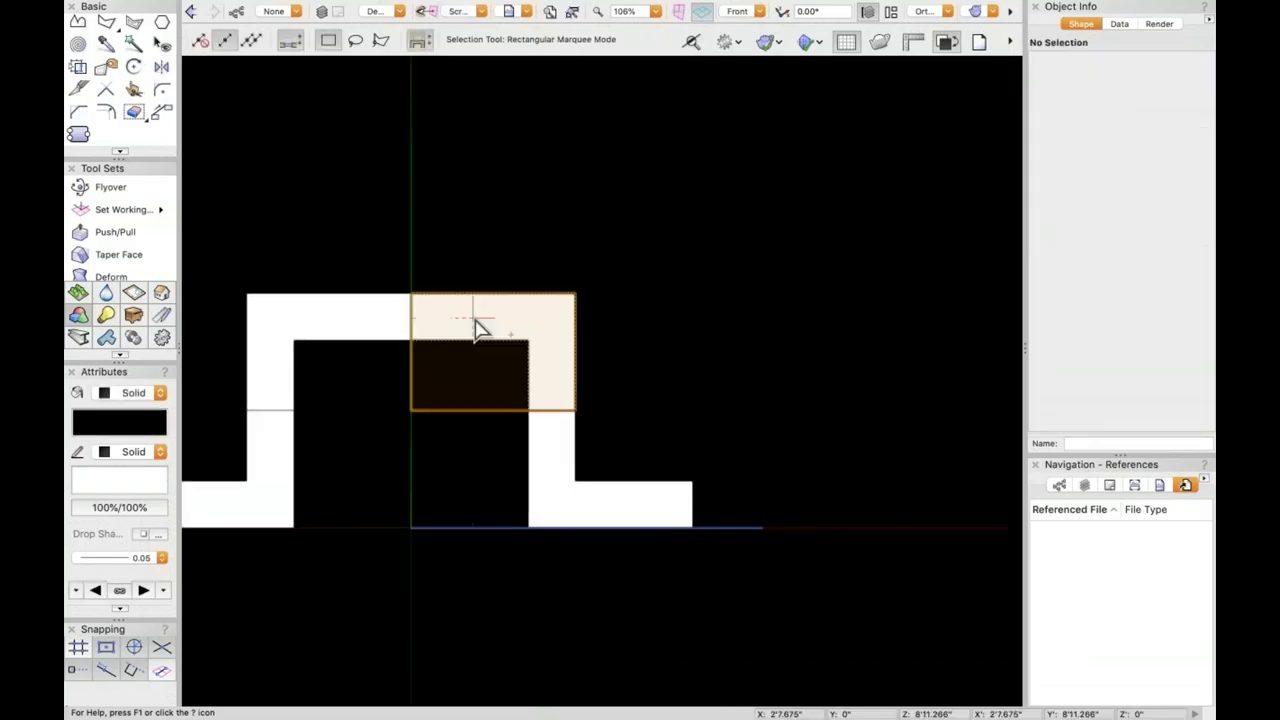
key("ctrl+a")
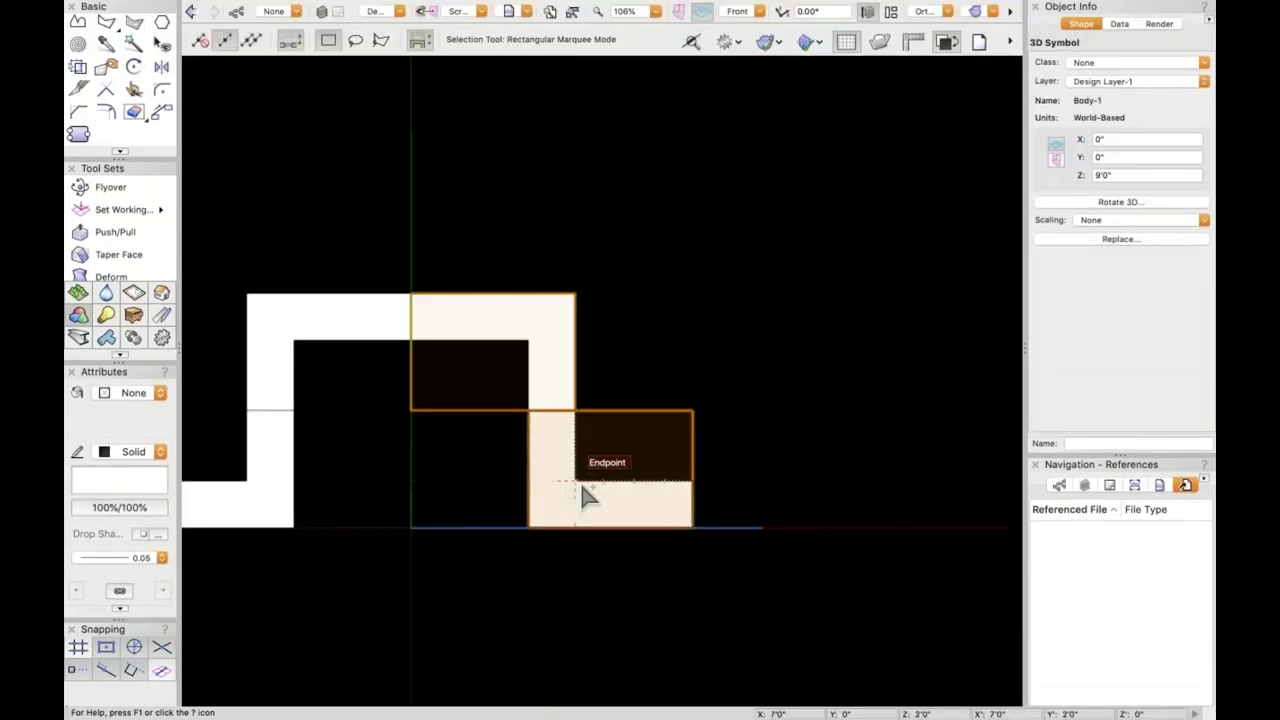
key("shift+m")
left_click(692, 527)
left_click(704, 189)
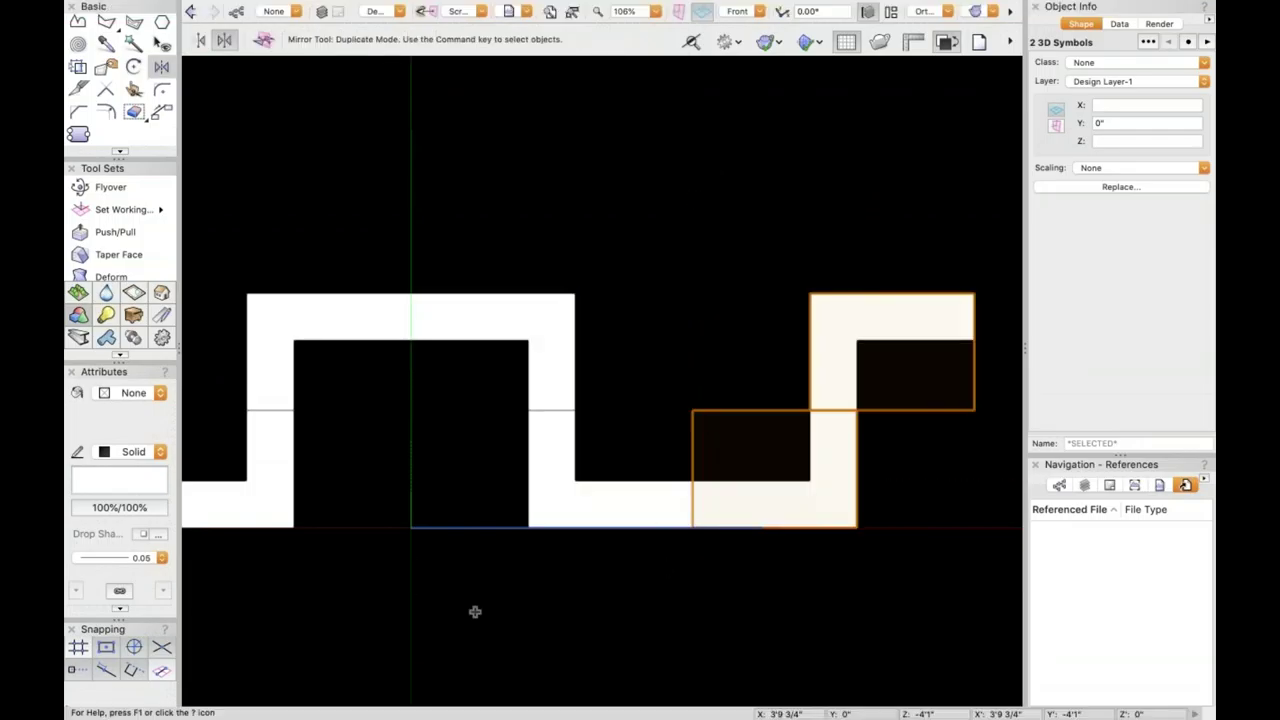
- Mirror duplicates of the two outermost right Body-1 symbols to the left side across the design's vertical centre axis
middle_click_drag(474, 609, 628, 605)
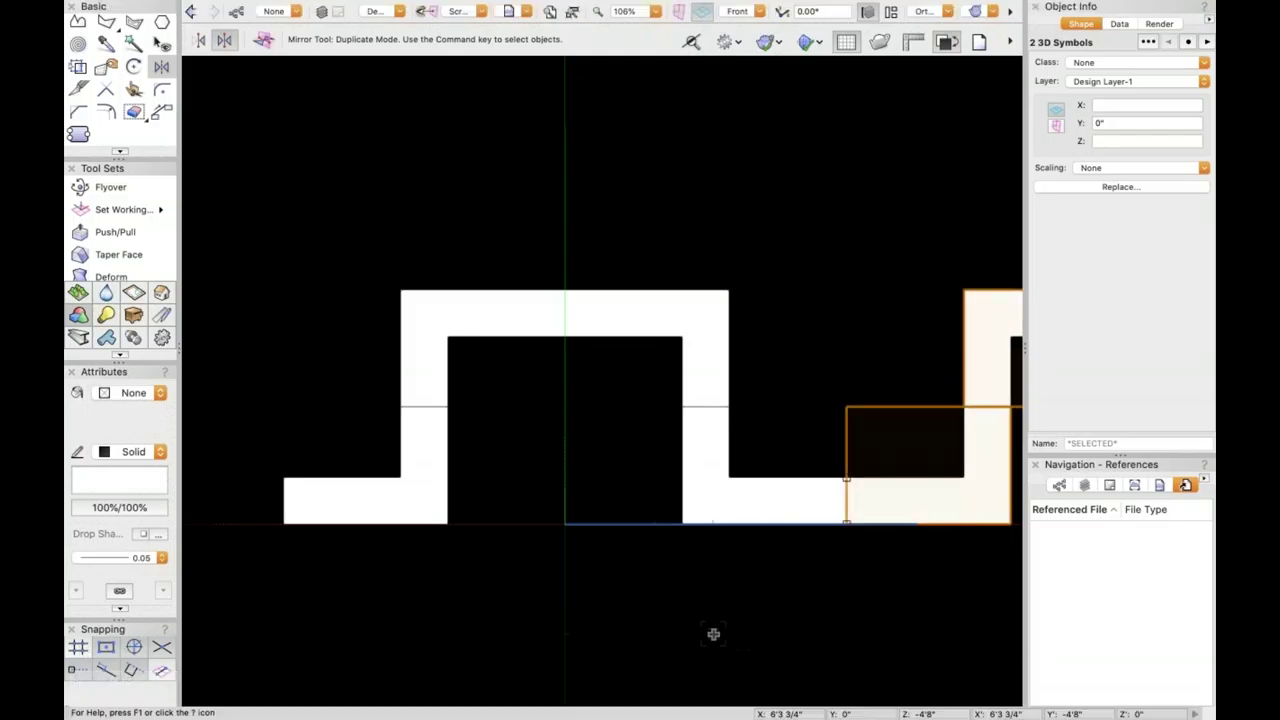
key("shift+v")
scroll(797, 251, "down", 2)
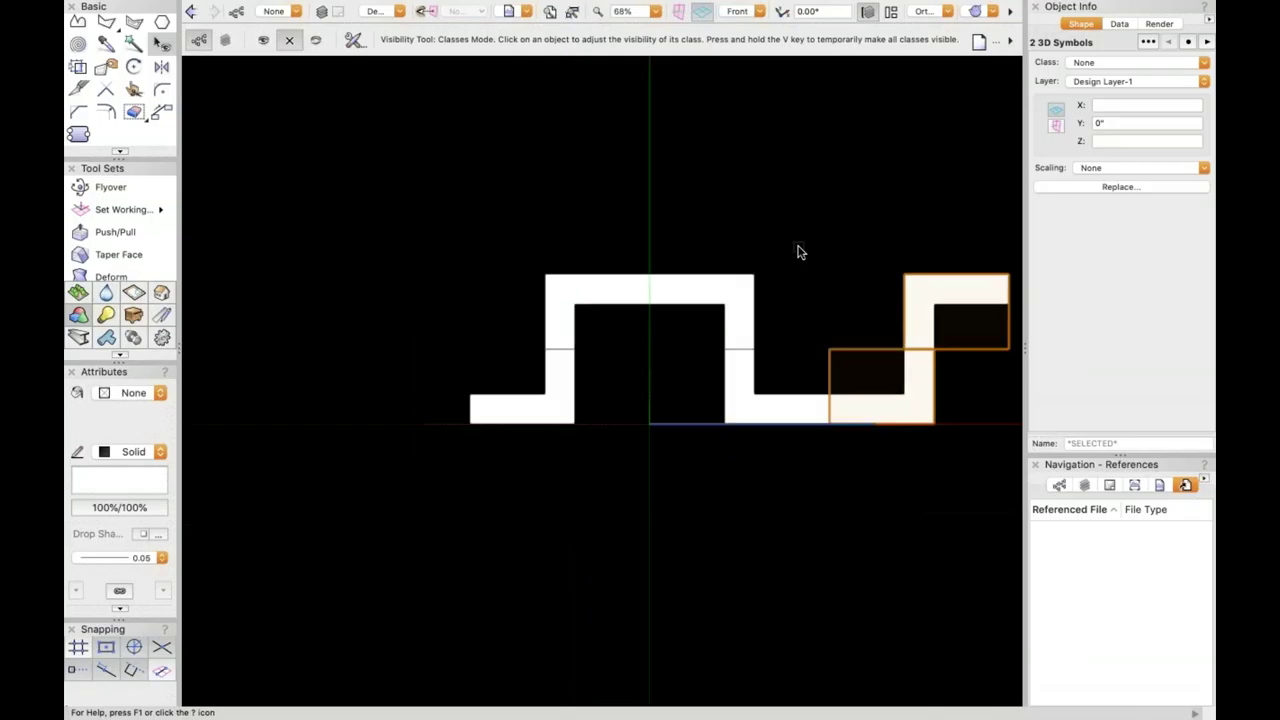
key("shift+v")
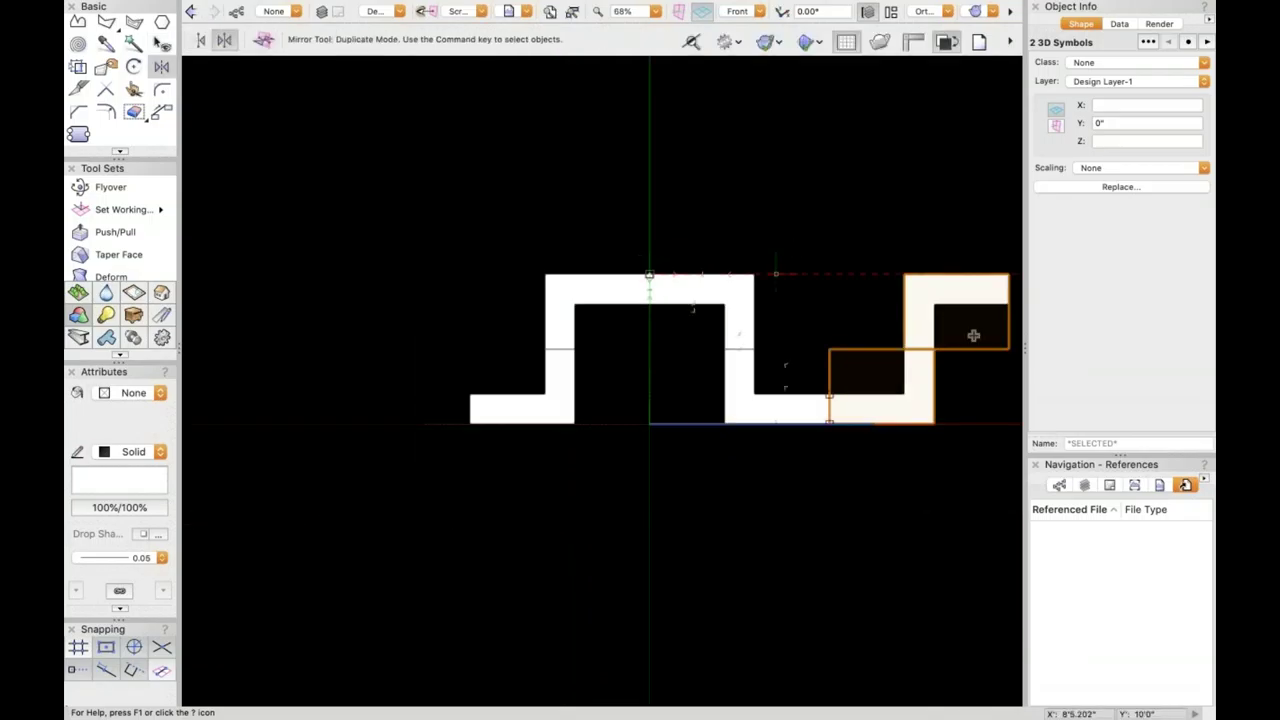
left_click(650, 276)
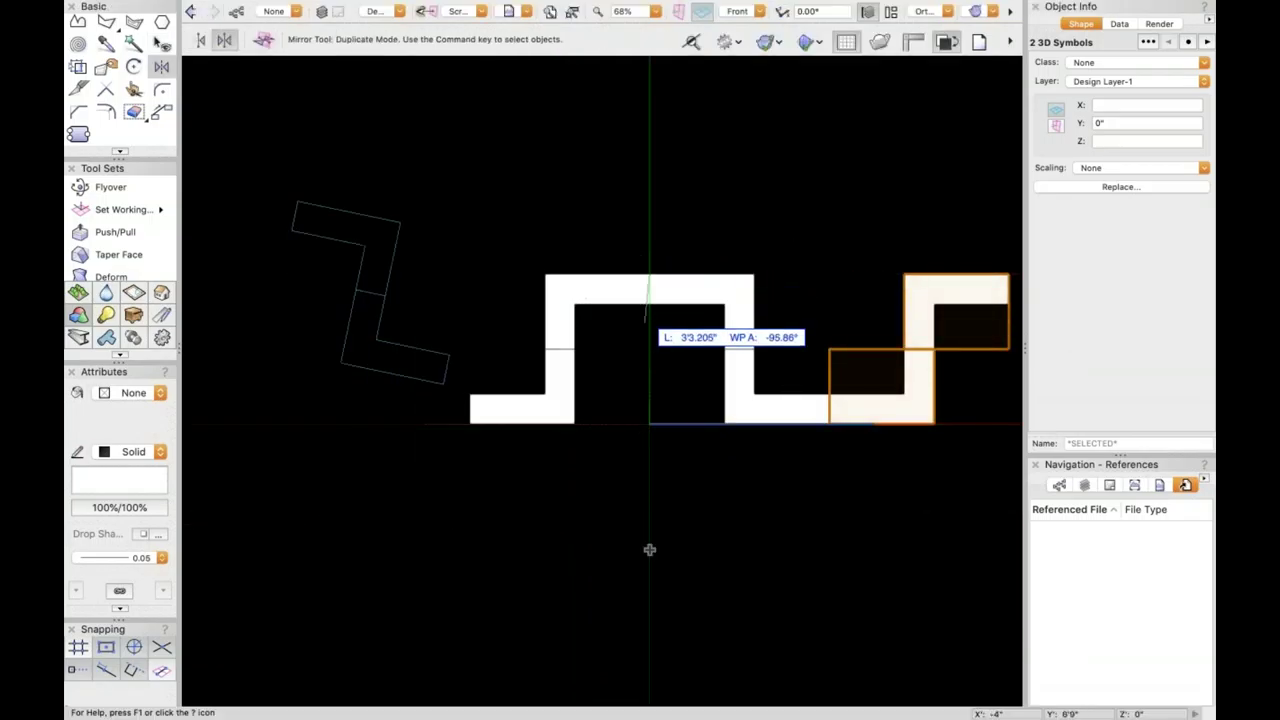
left_click(652, 583)
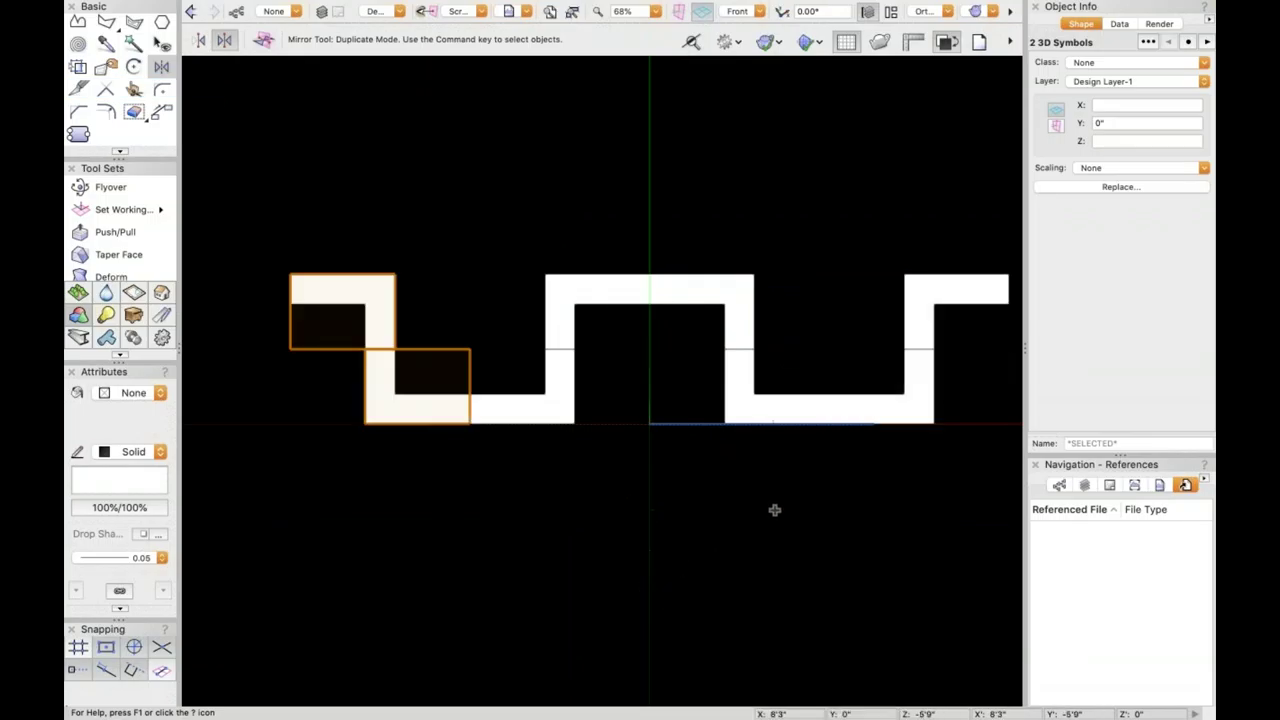
- Deselect the symbols and show the whole chain of Body-1 copies in 3D from the Left Rear Isometric view
middle_click_drag(797, 509, 746, 500)
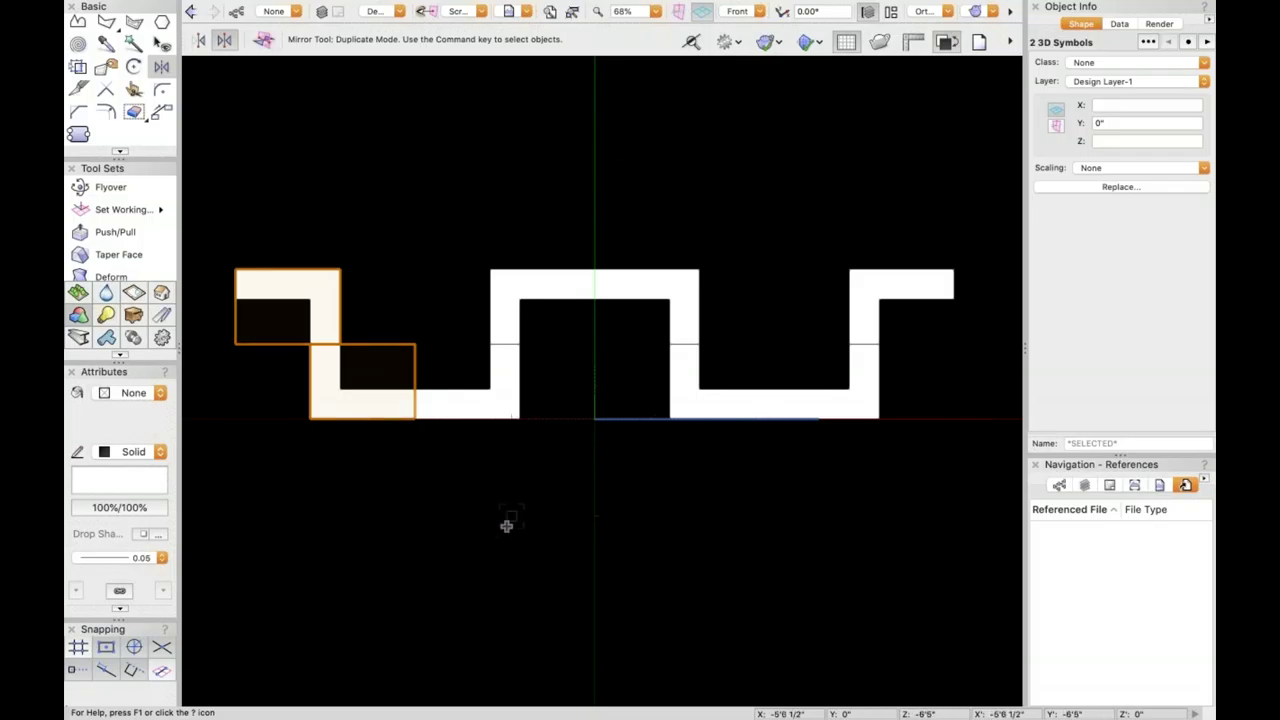
key("x")
left_click(534, 447)
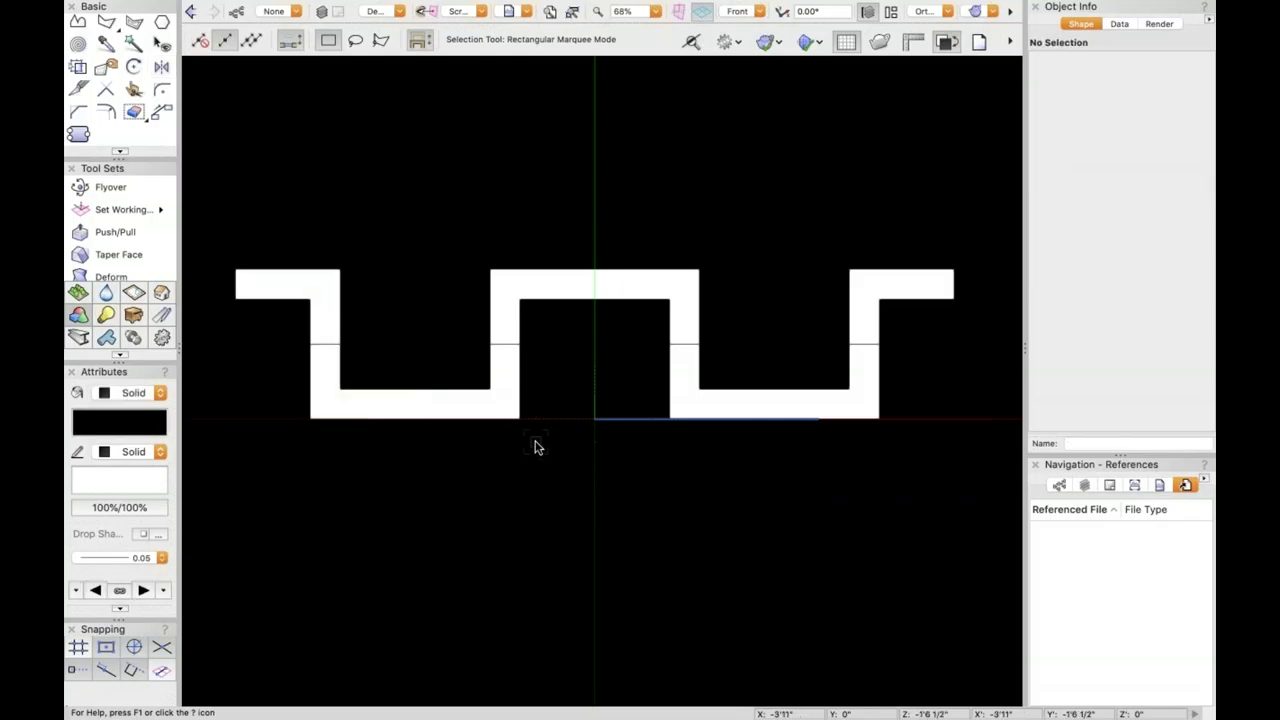
key("shift+c")
left_click_drag(527, 444, 531, 449)
key("x")
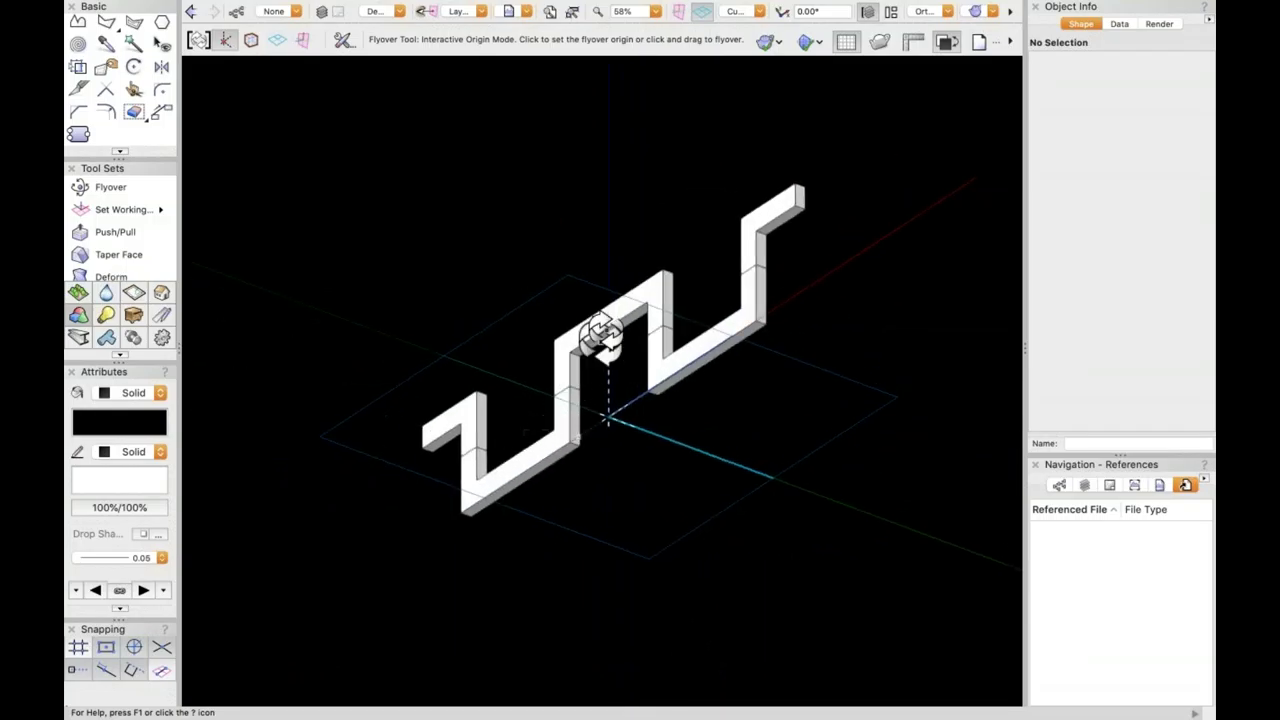
scroll(612, 285, "up", 2)
scroll(612, 285, "up", 2)
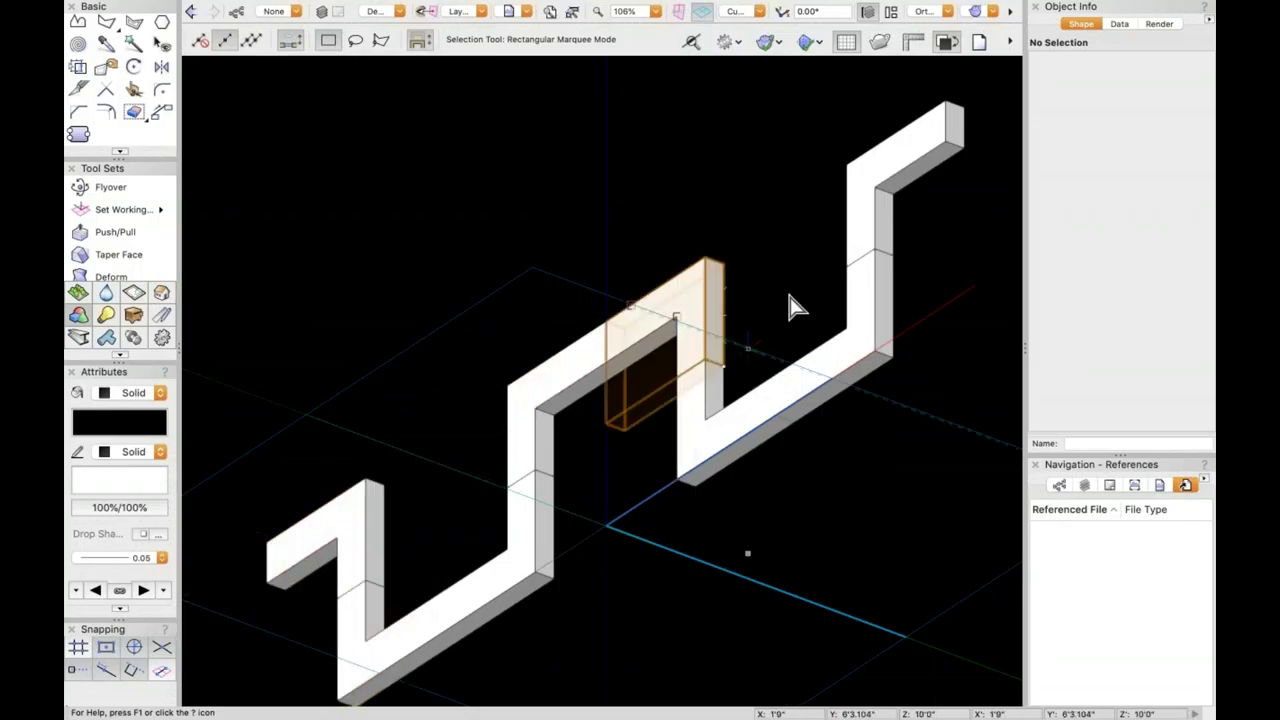
left_click(746, 12)
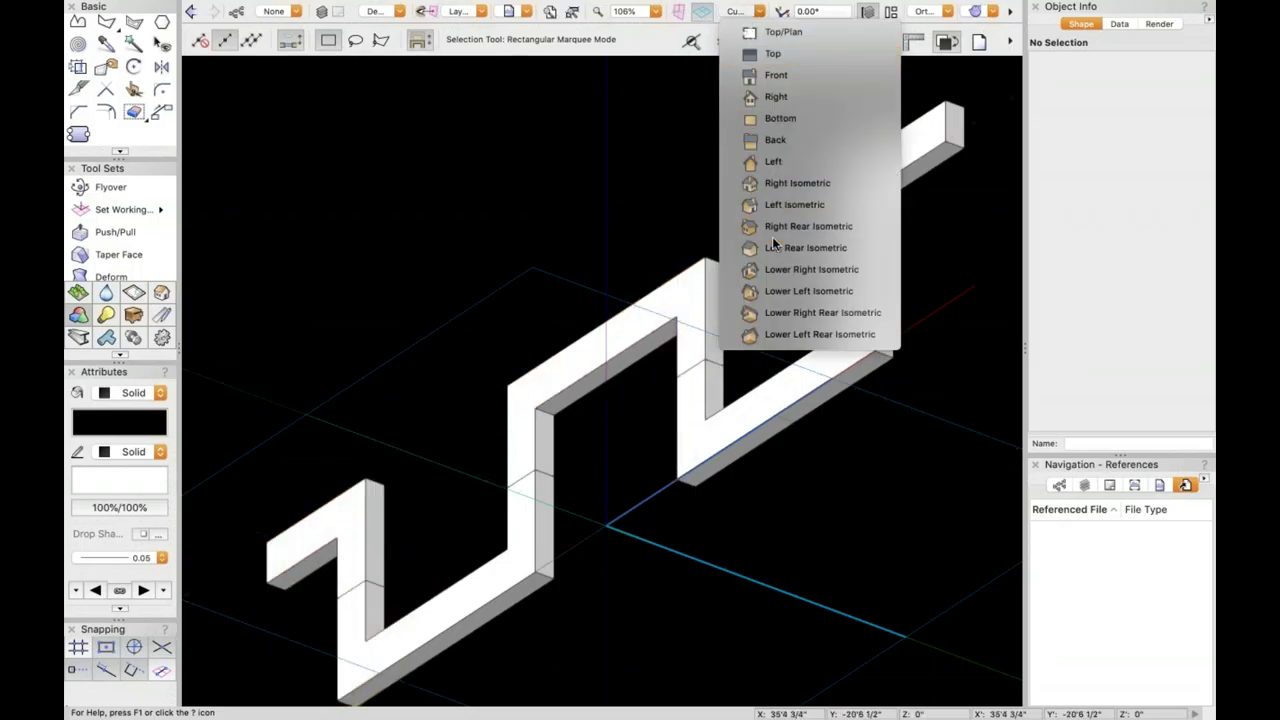
left_click(774, 245)
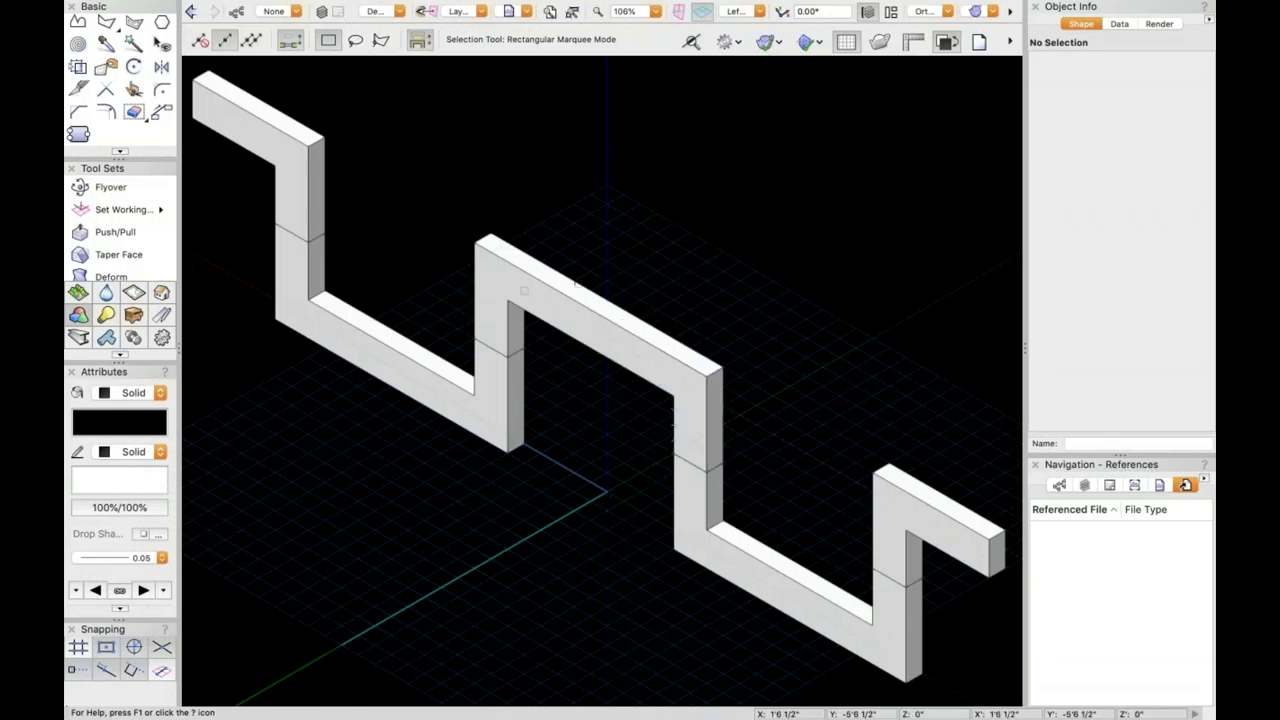
- Open the 3D component of the upper Body-1 symbol beside the centre axis for editing
left_click(702, 370)
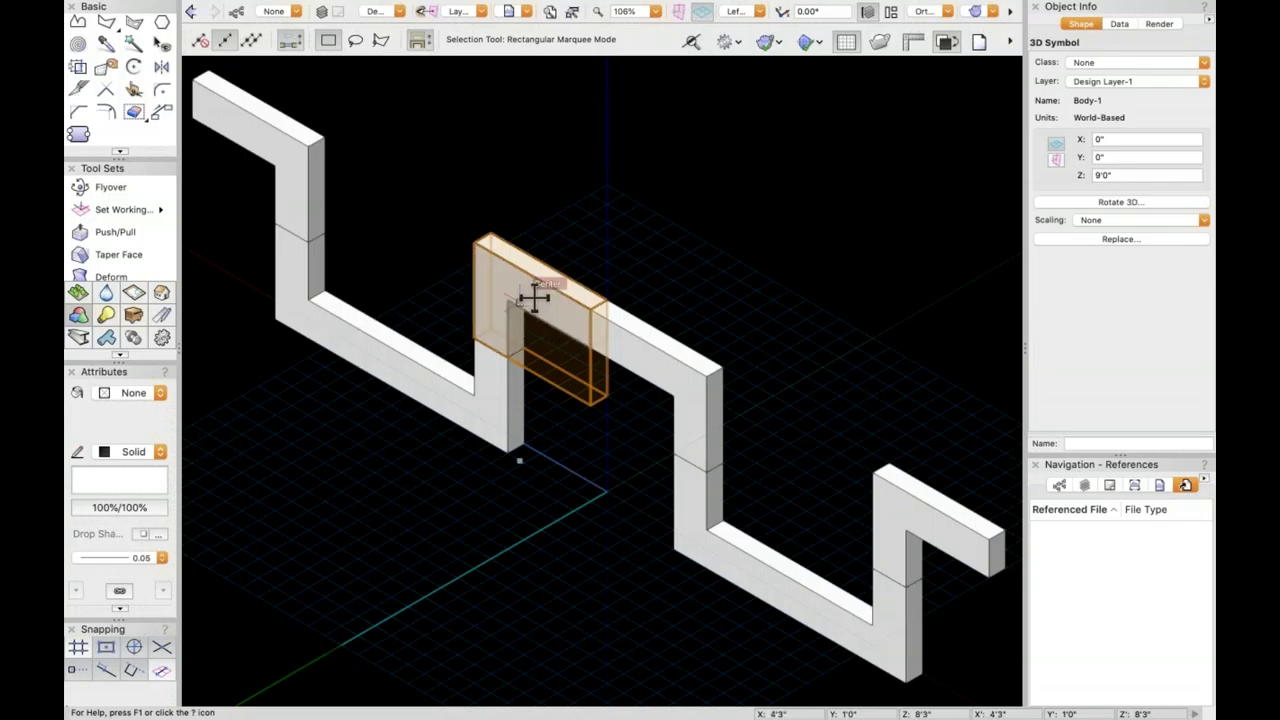
left_click_drag(534, 297, 570, 333)
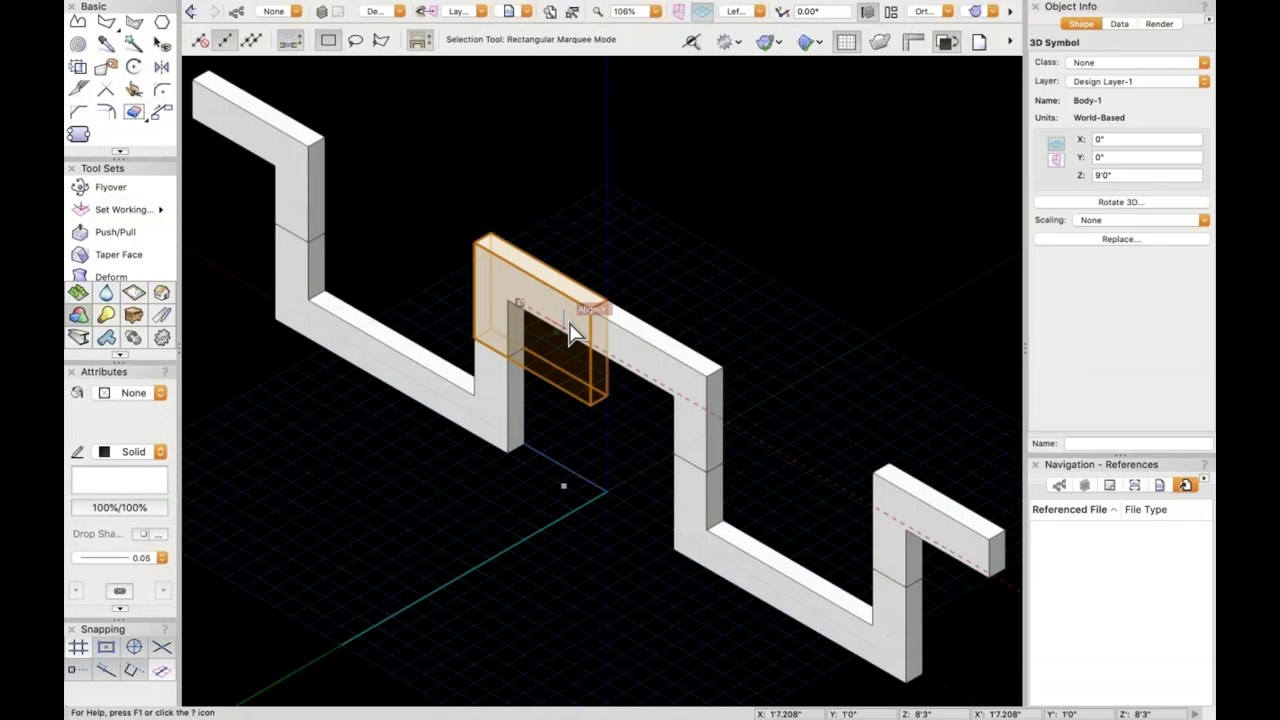
left_click_drag(570, 333, 580, 334)
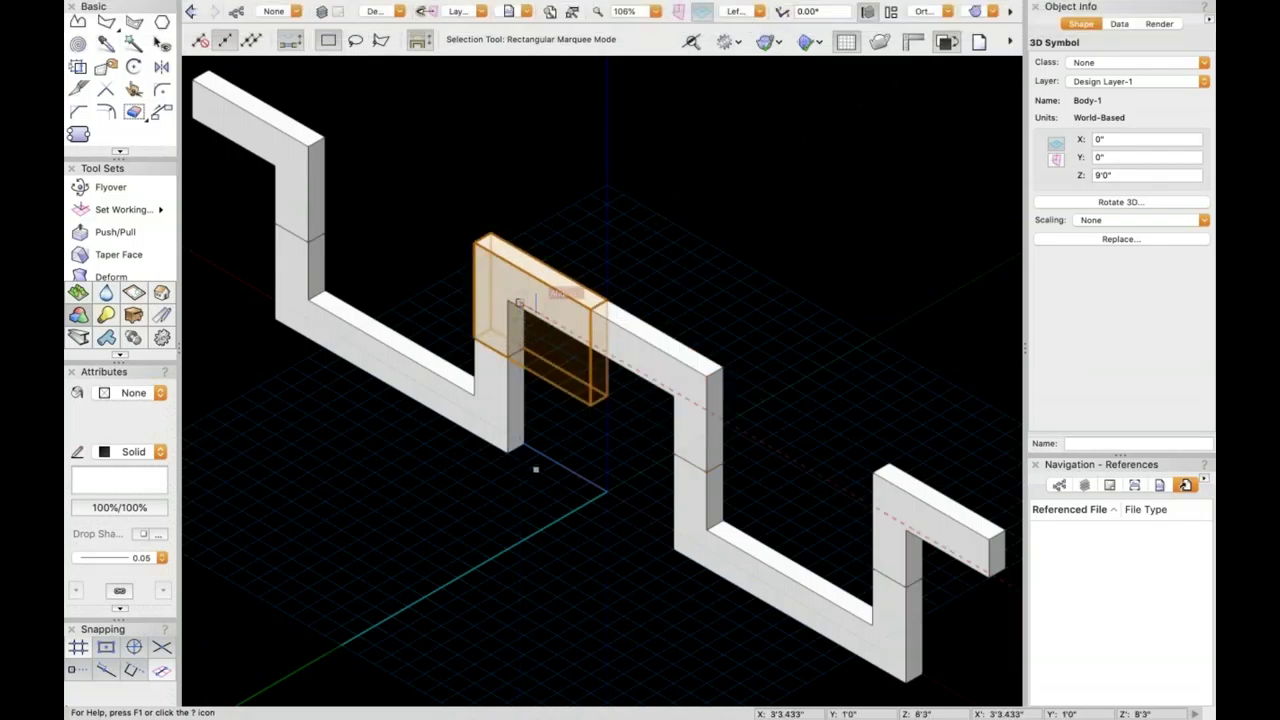
double_click(560, 330)
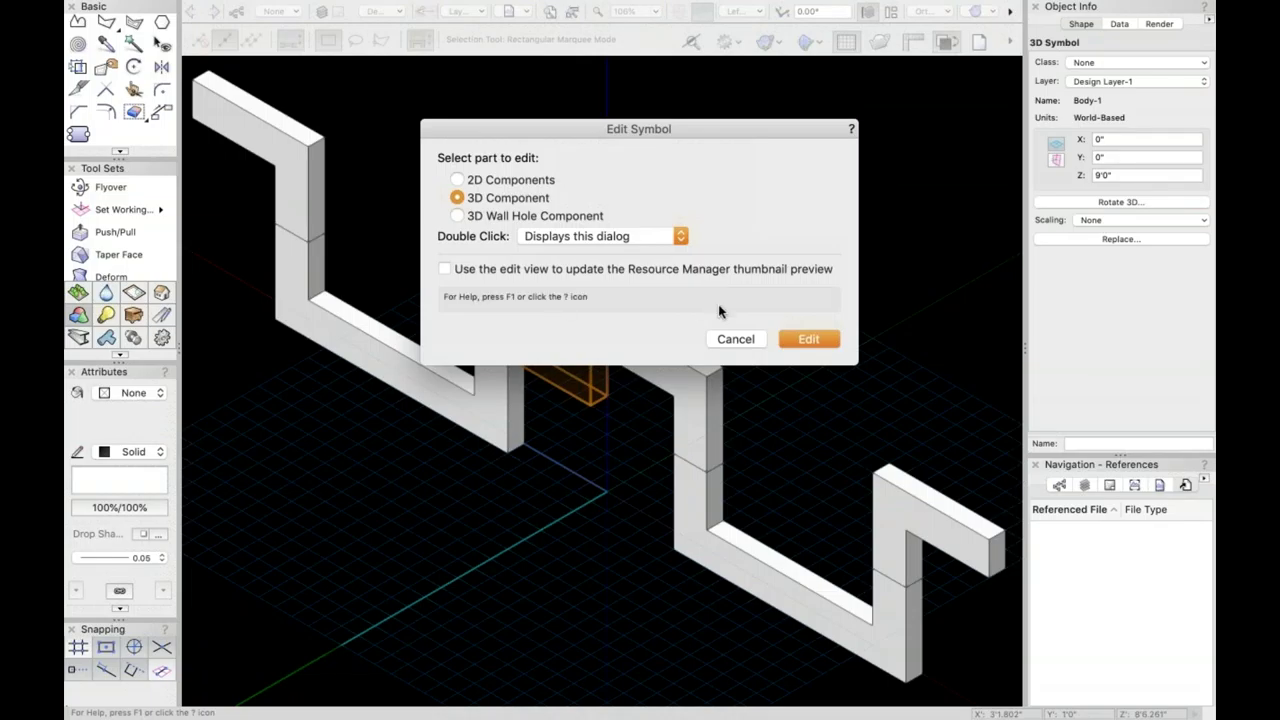
left_click(807, 338)
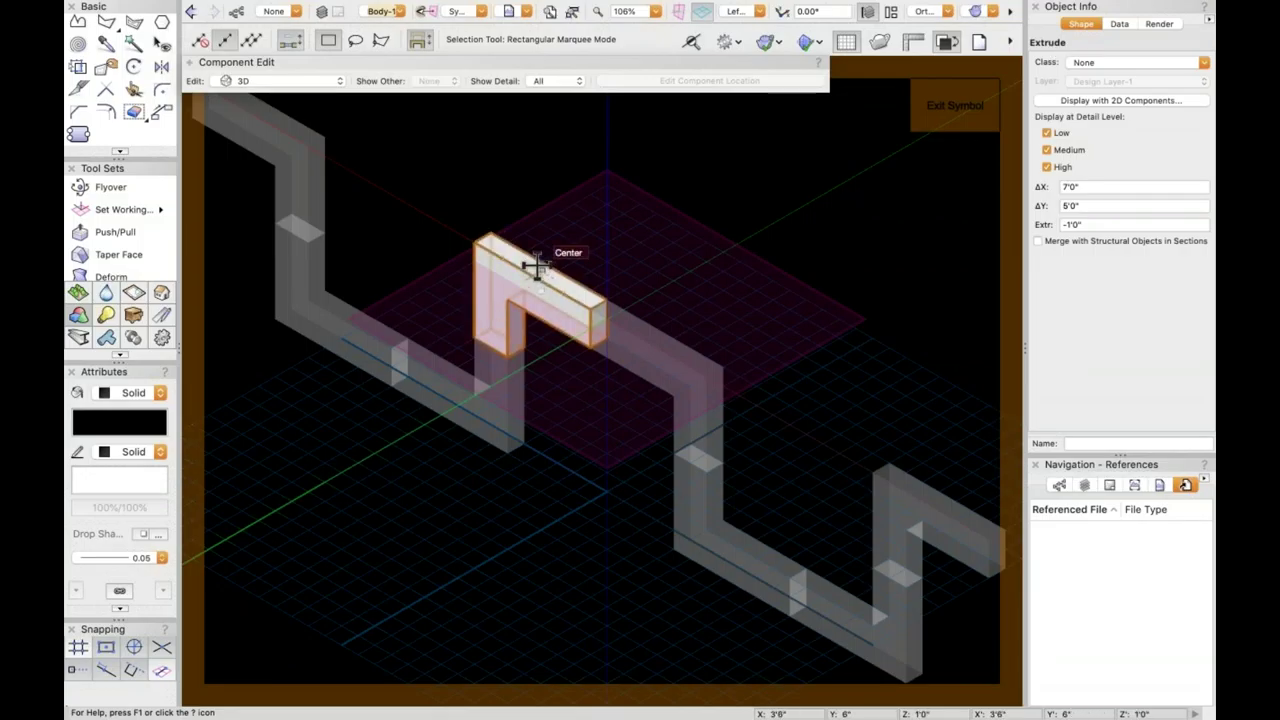
- Convert the L-shaped extrude inside the symbol to a Subdivision object with subdivision iteration 0
left_click(350, 10)
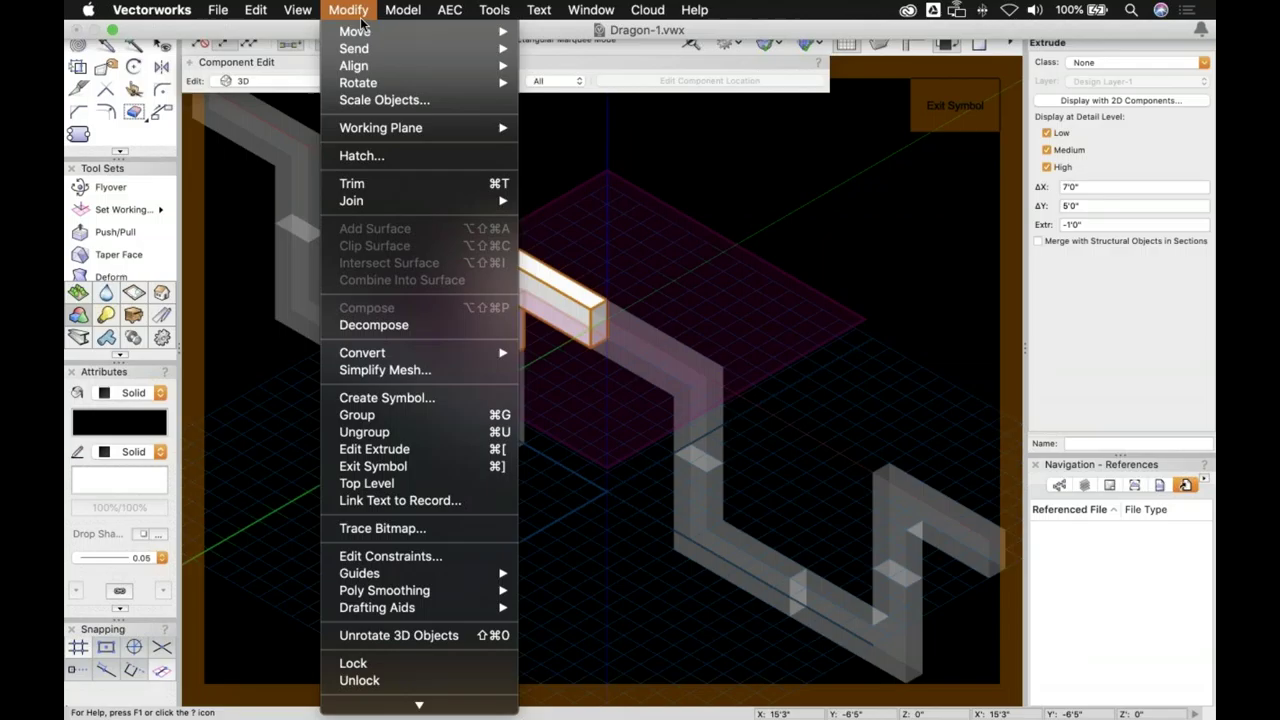
mouse_move(383, 19)
mouse_move(422, 358)
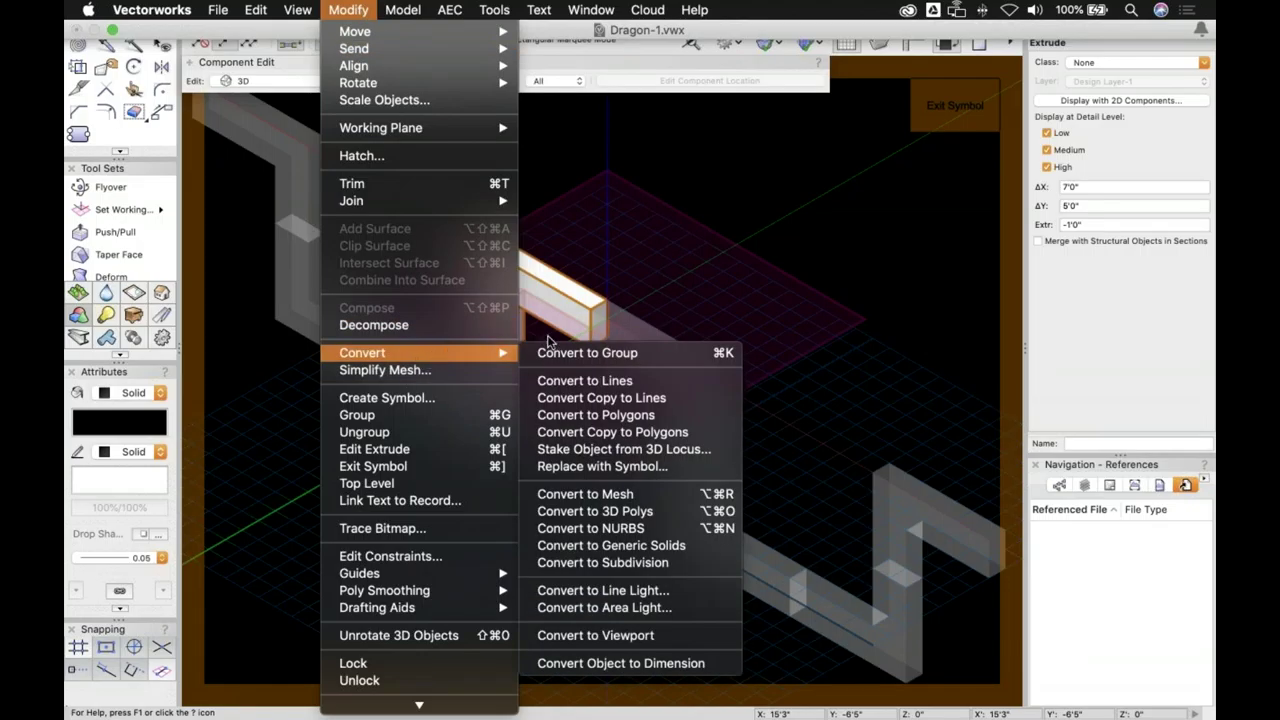
left_click(630, 563)
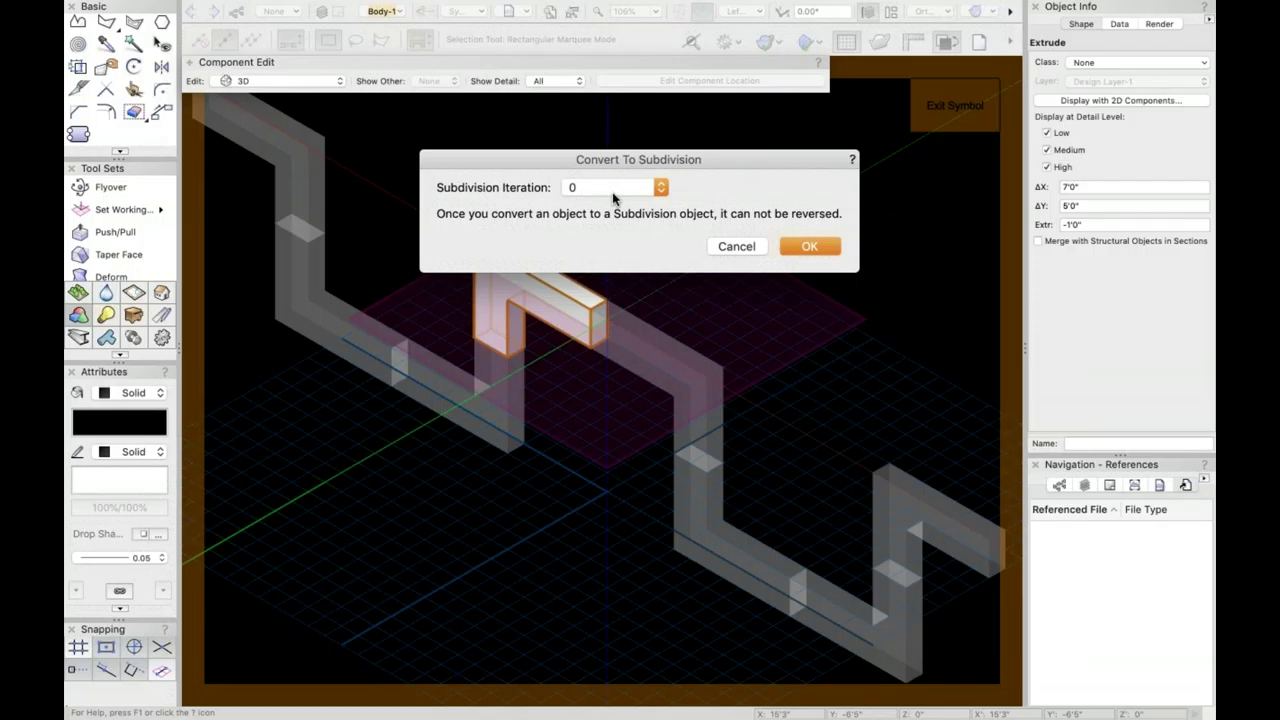
left_click(614, 198)
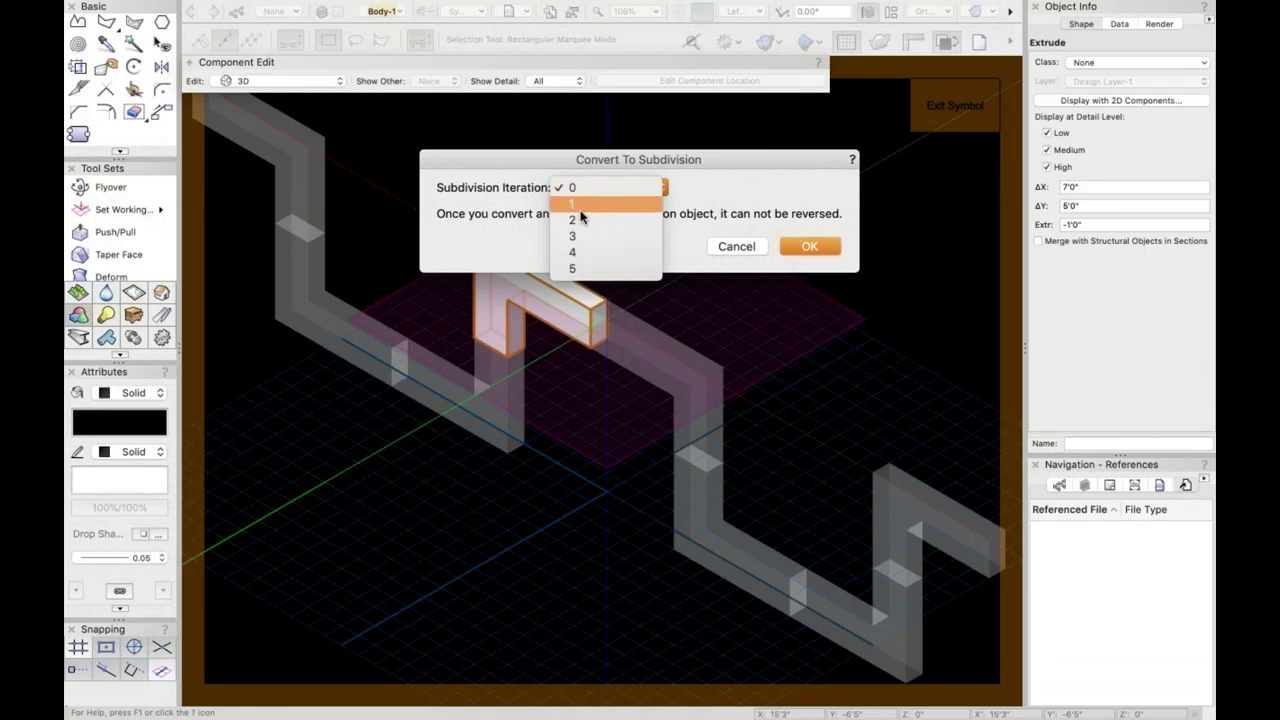
left_click(699, 189)
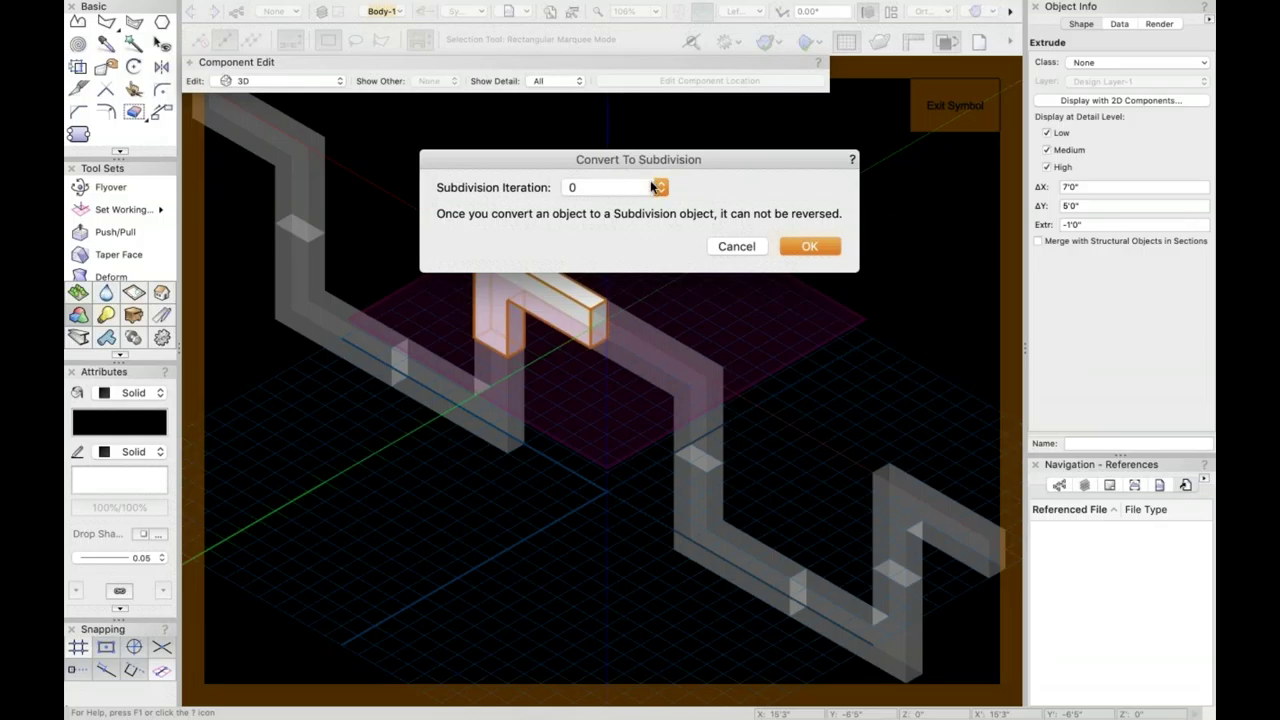
left_click(812, 247)
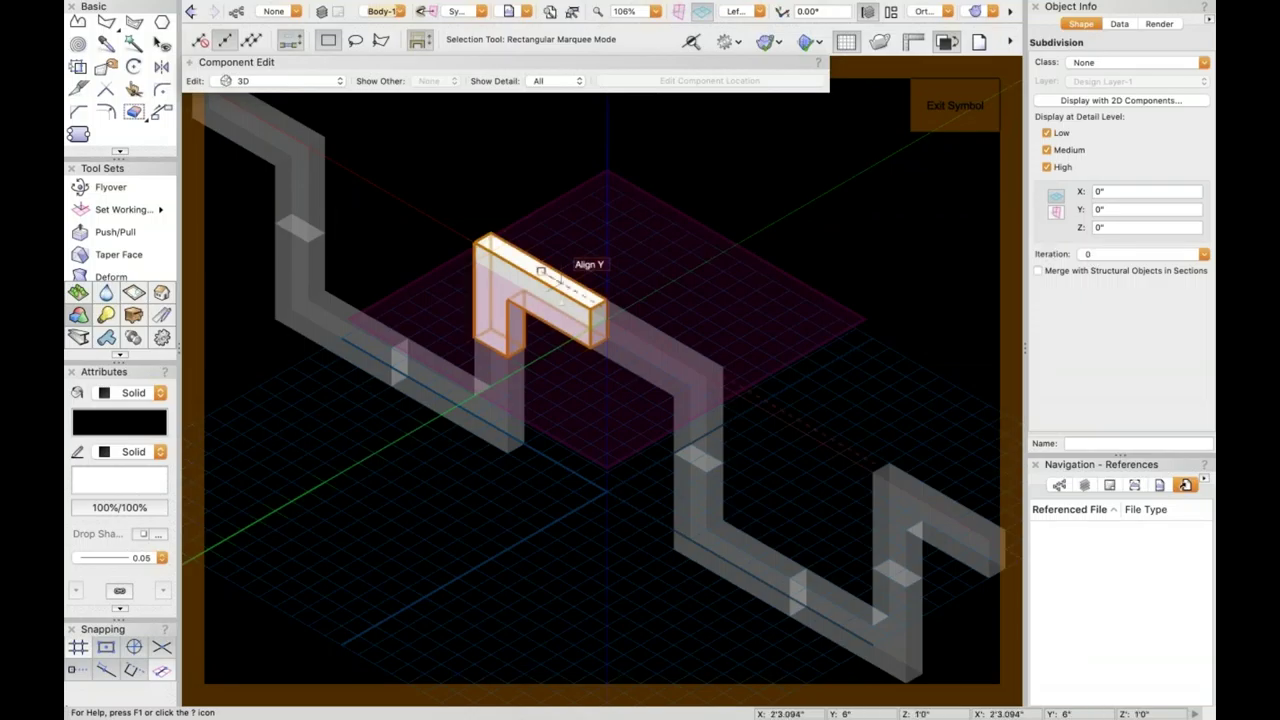
- Try an iteration of 1 on the L-shaped subdivision object, and set the iteration back to 0
scroll(540, 272, "up", 3)
scroll(487, 324, "down", 3)
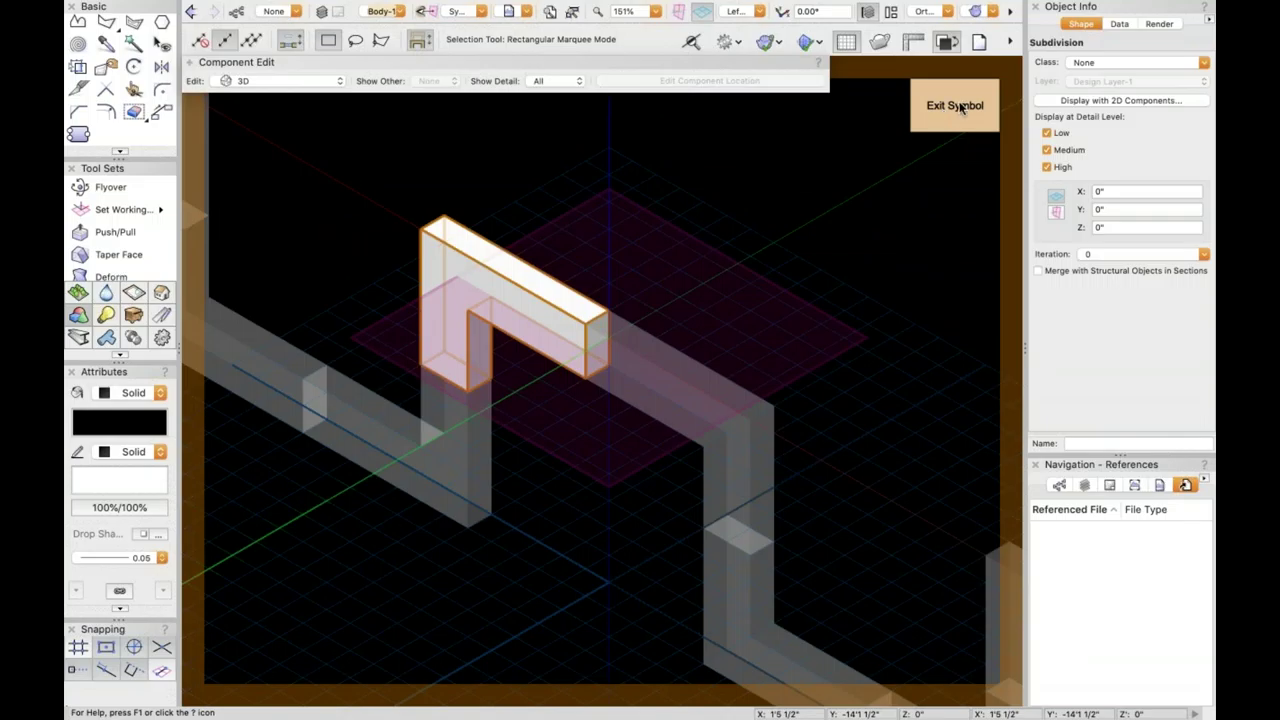
left_click(1091, 254)
left_click(1104, 284)
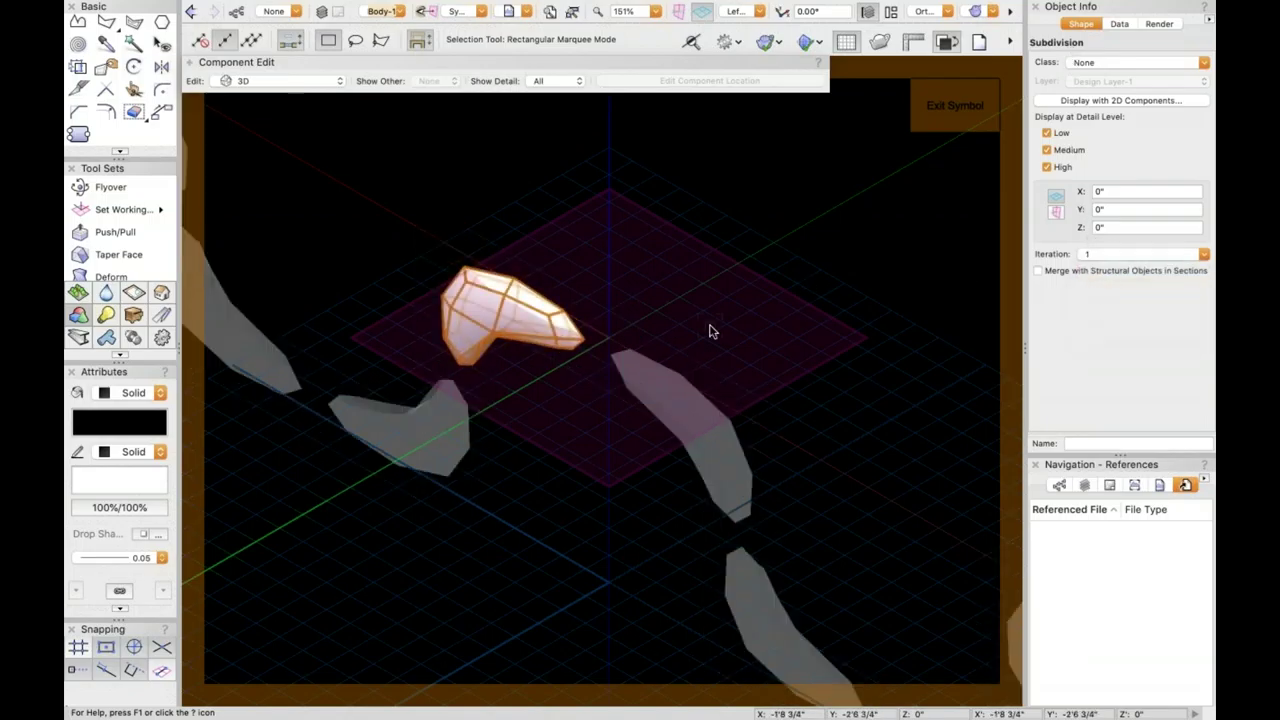
scroll(710, 330, "down", 4)
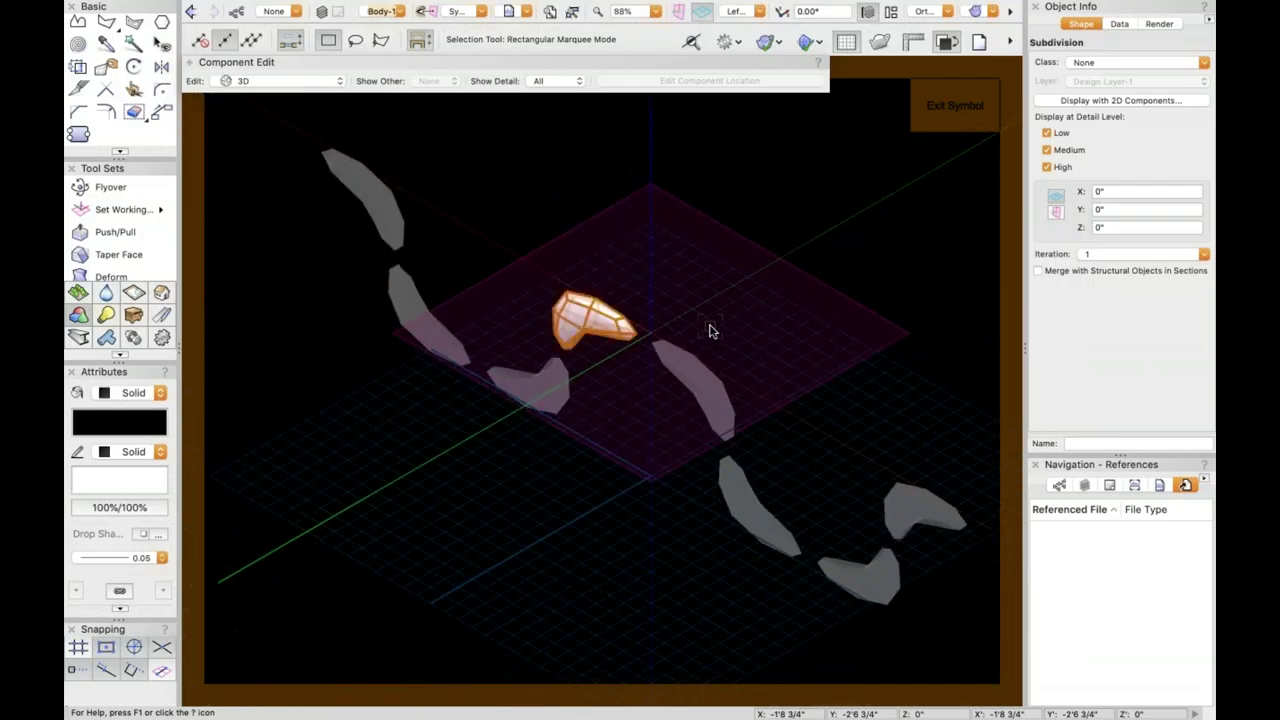
scroll(710, 330, "up", 1)
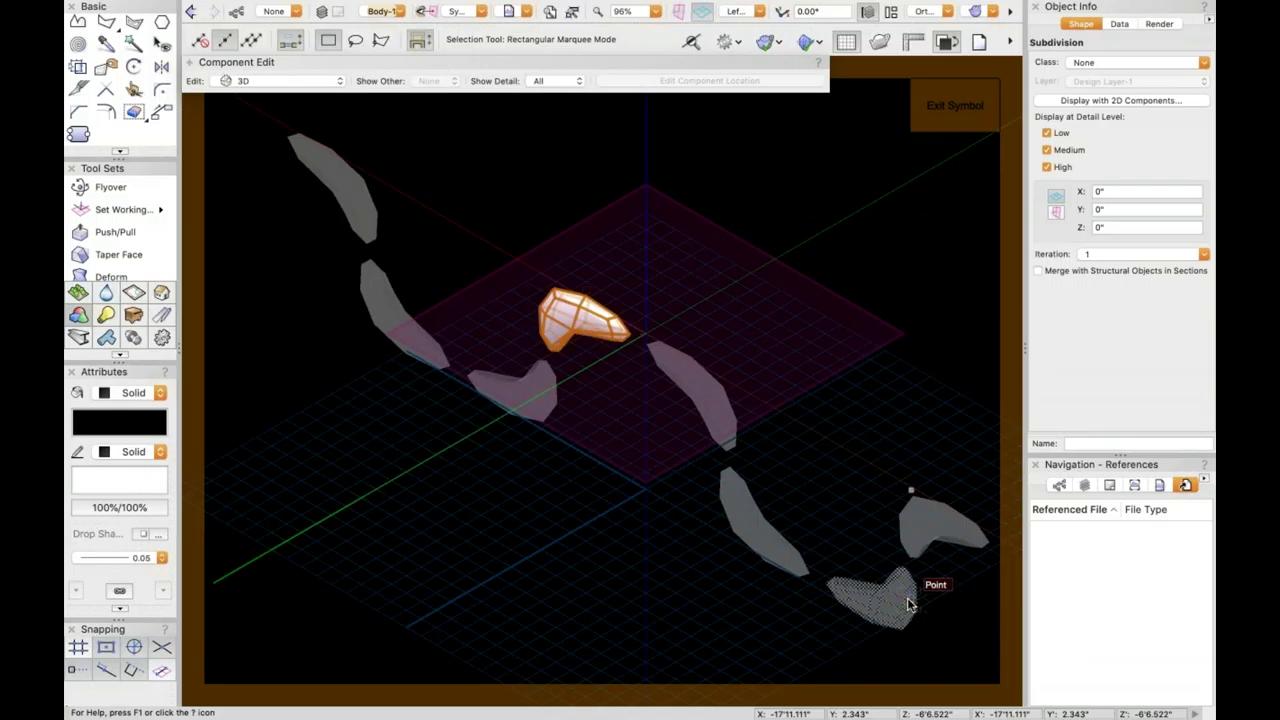
left_click(1113, 255)
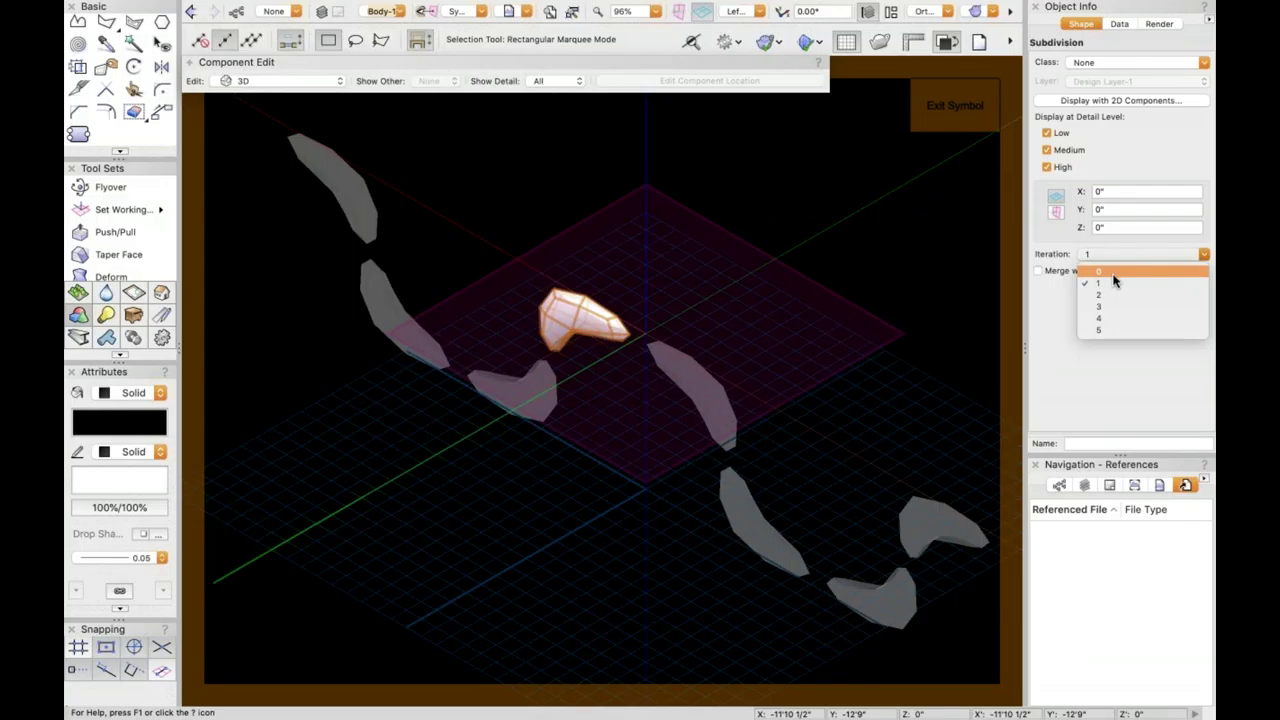
left_click(1114, 274)
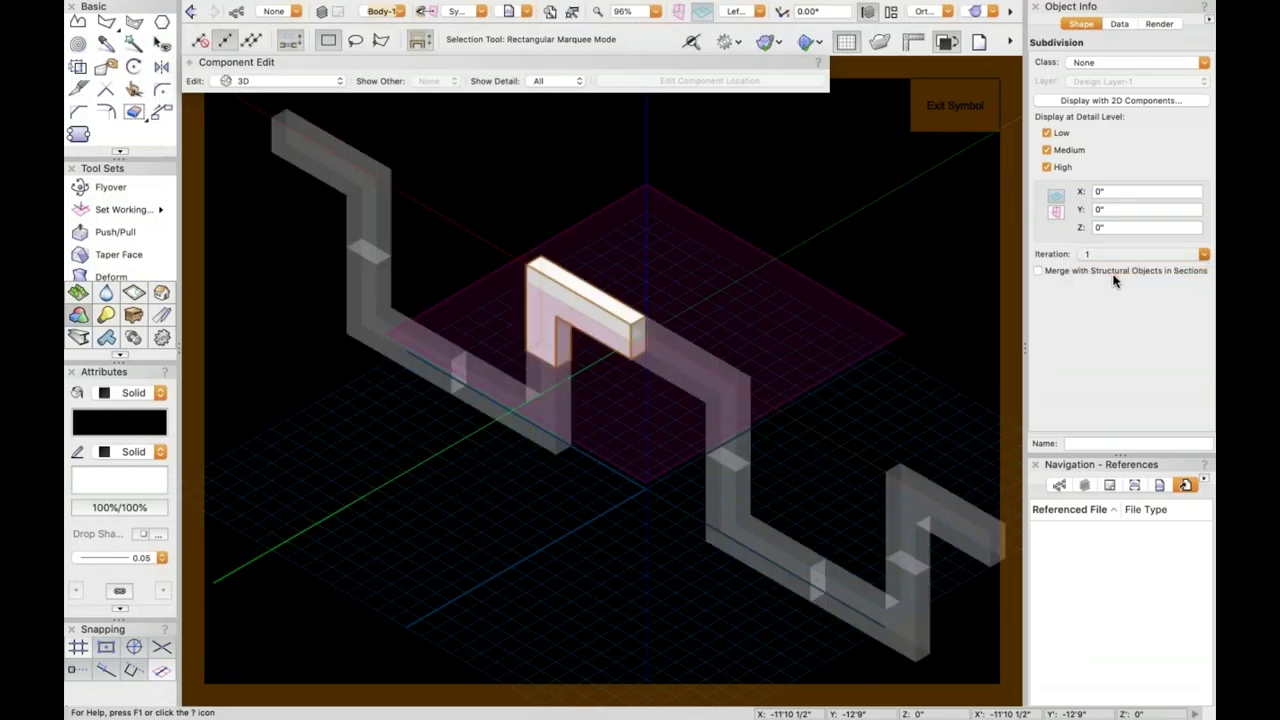
scroll(586, 289, "up", 4)
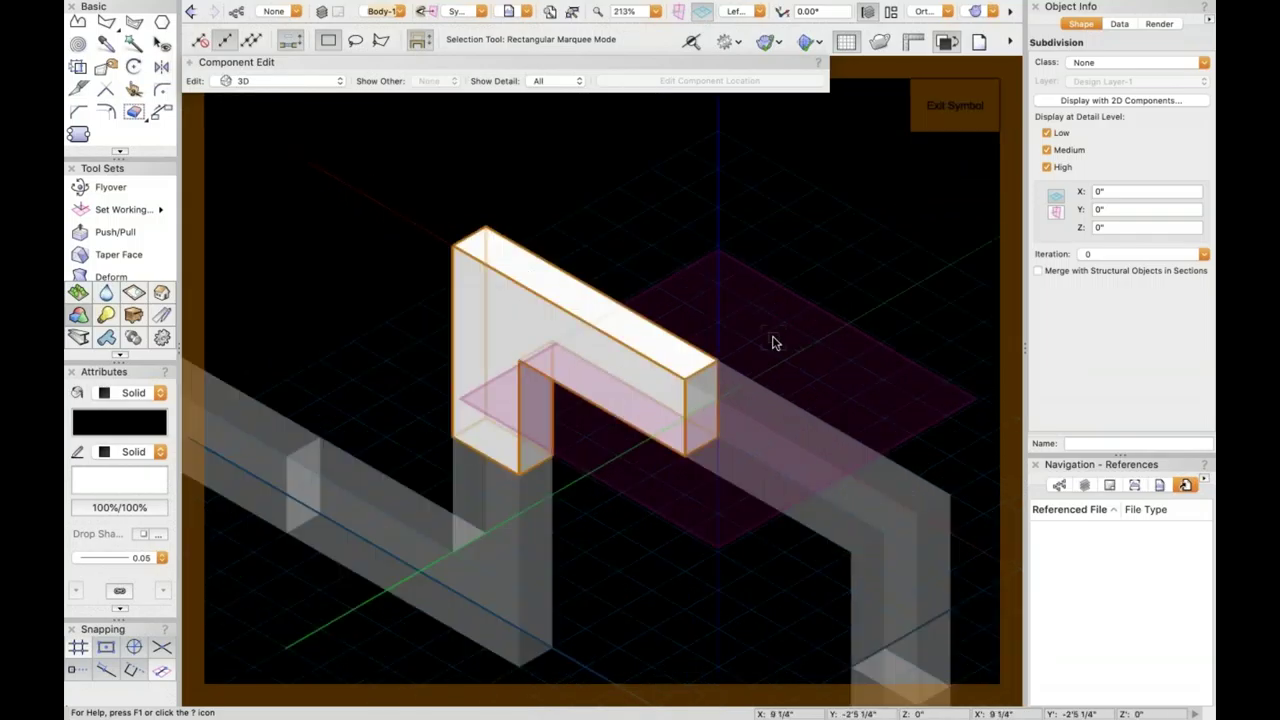
left_click(648, 364)
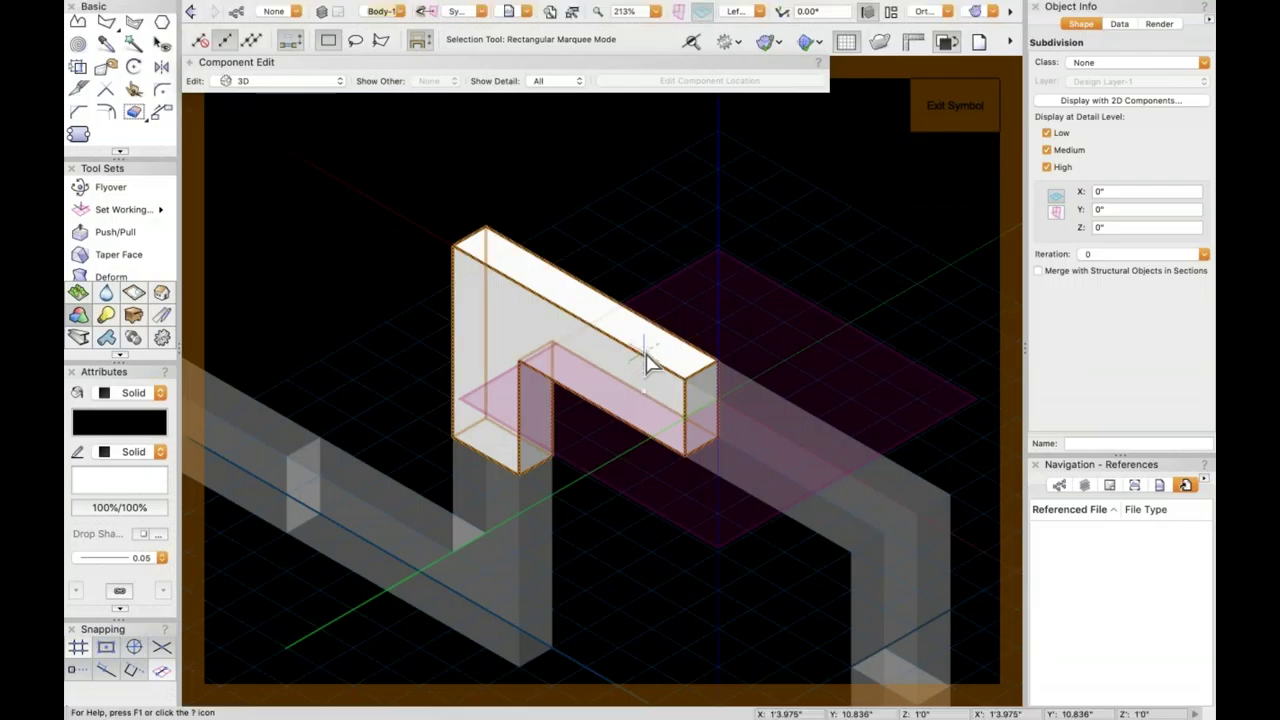
key("Escape")
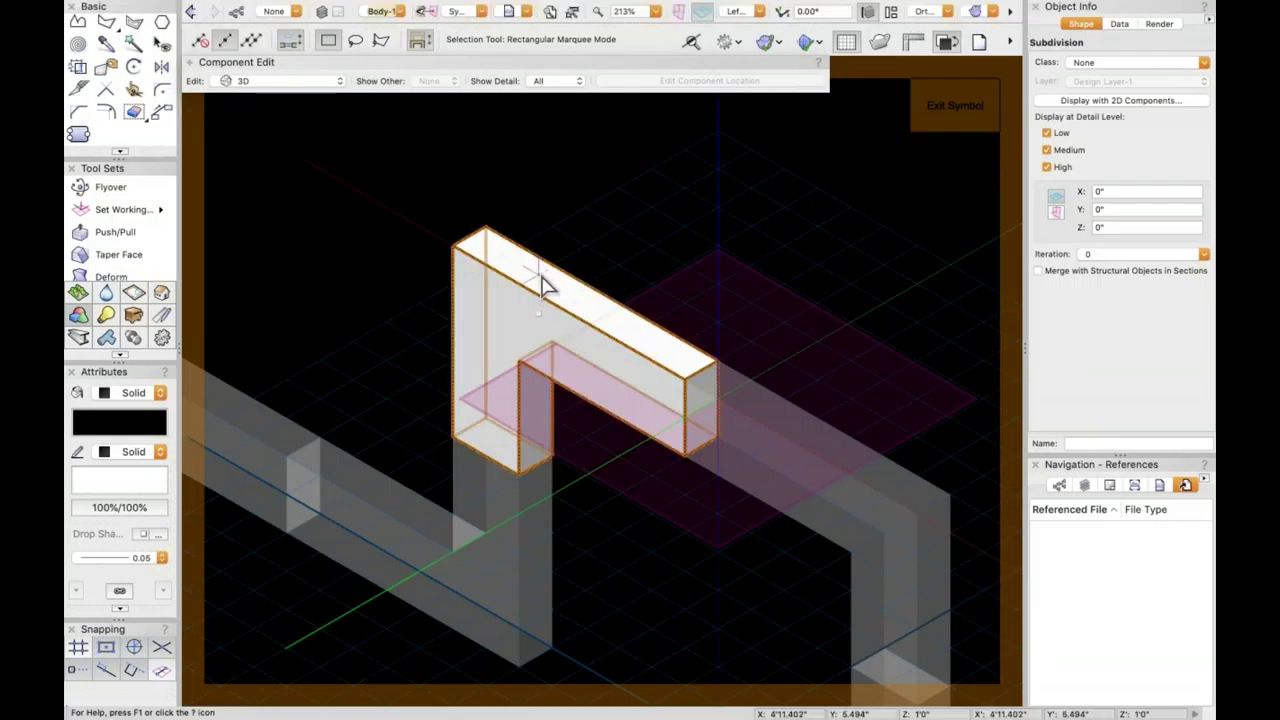
- Edit the L-shaped subdivision and mirror-model it across its hidden L-shaped side face, drawing the mirror plane along that face's long upper edge
left_click(614, 350)
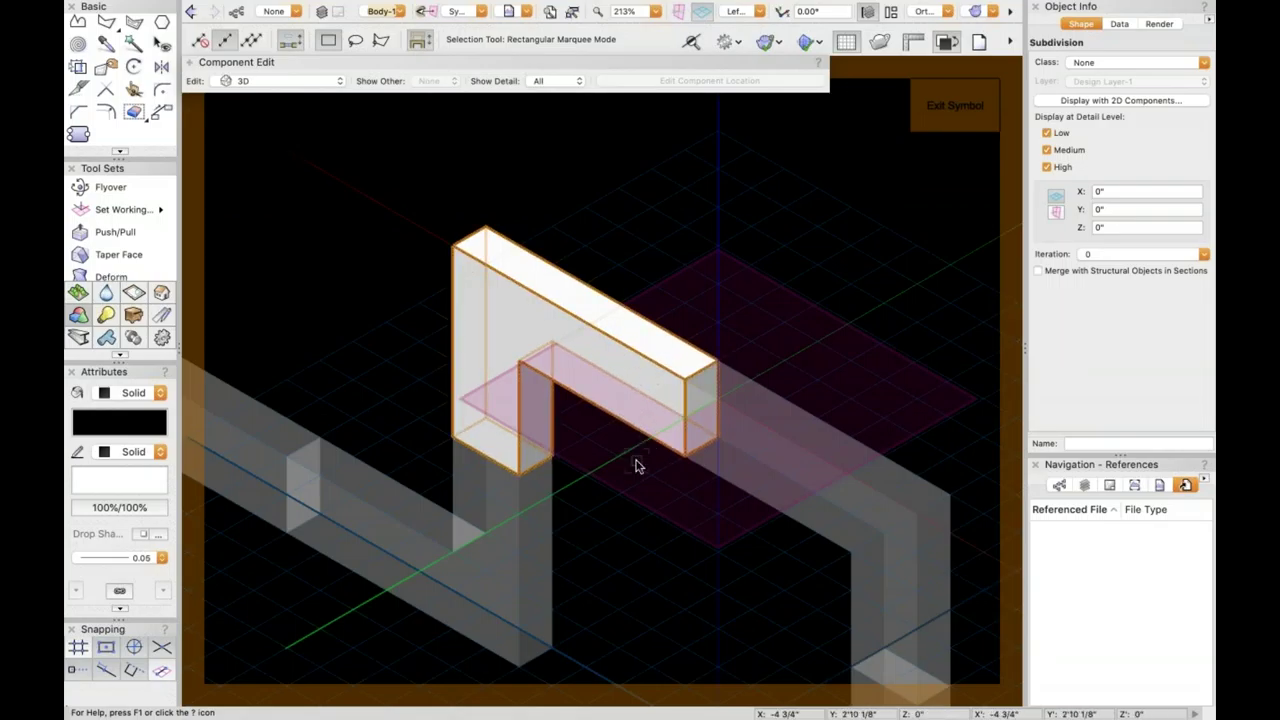
double_click(634, 391)
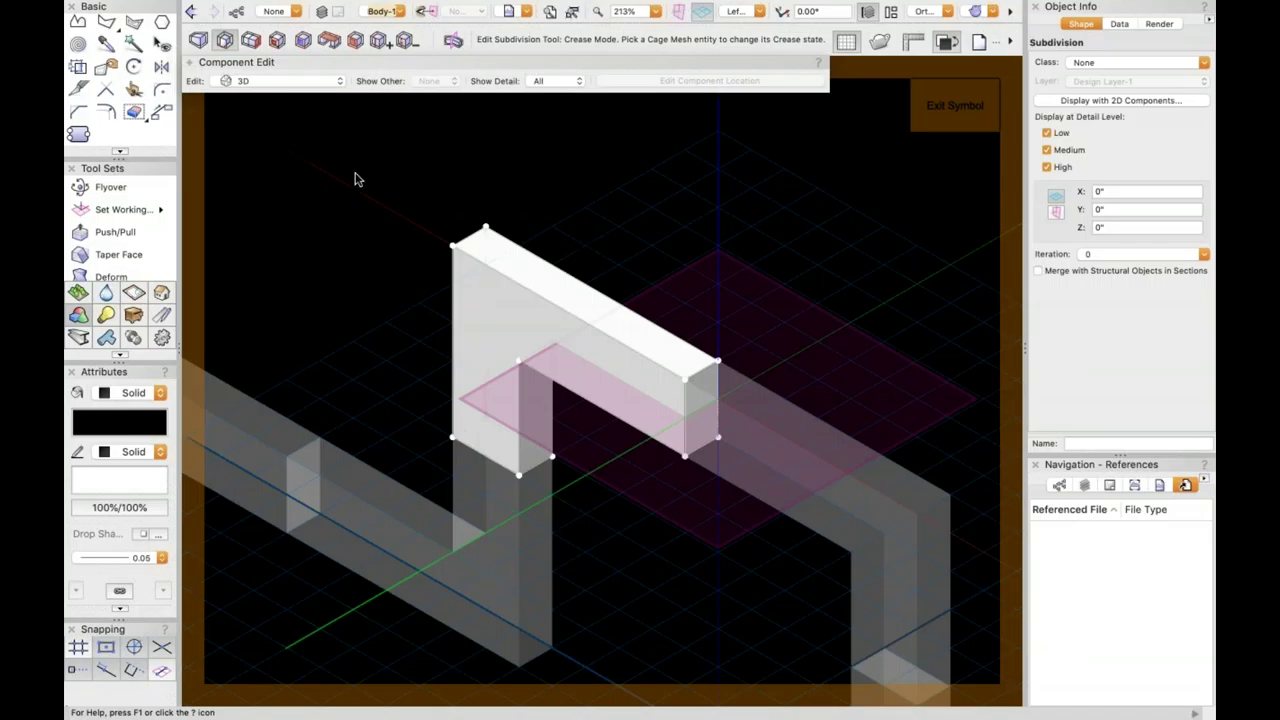
scroll(355, 179, "up", 1)
scroll(360, 179, "up", 1)
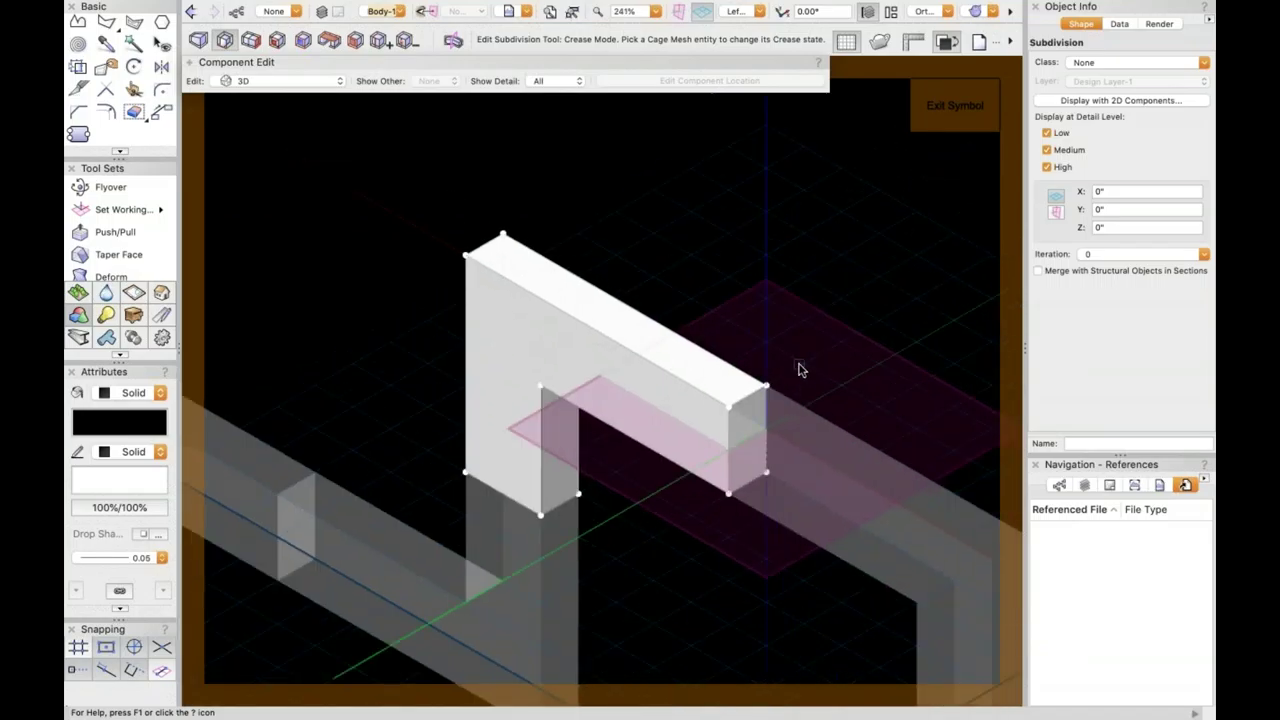
key("shift+c")
left_click_drag(791, 369, 791, 369)
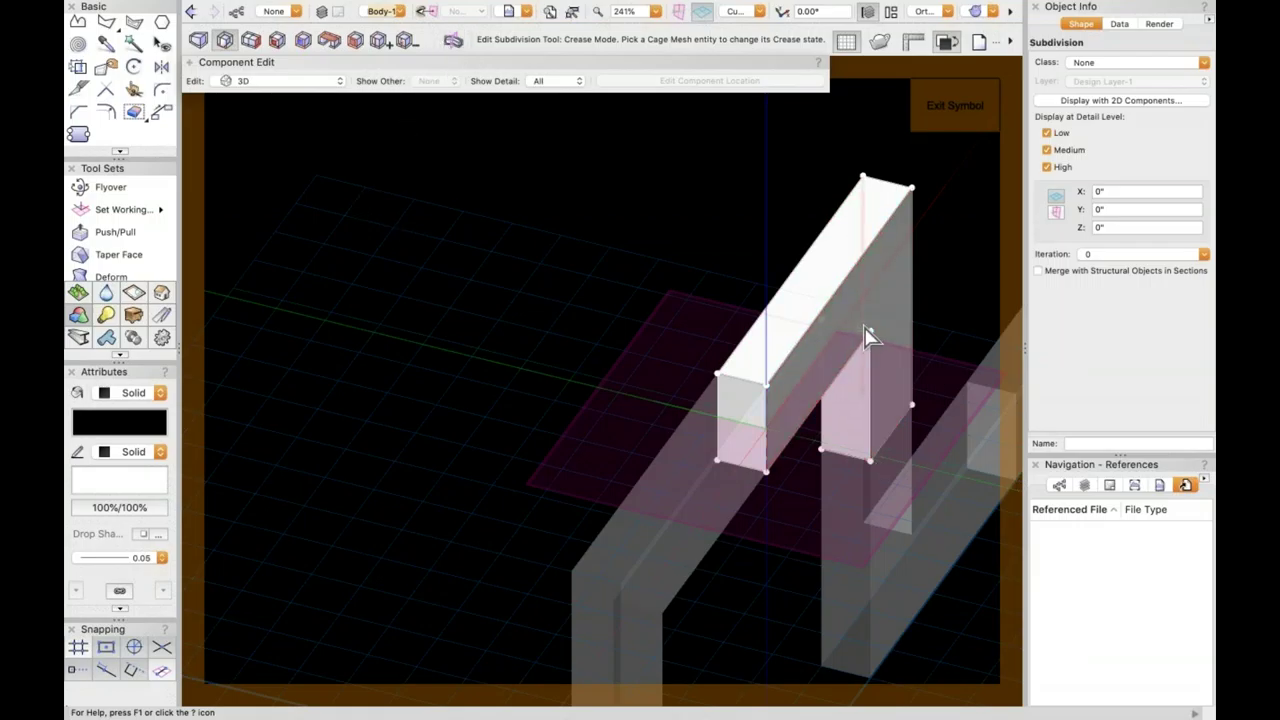
left_click(452, 40)
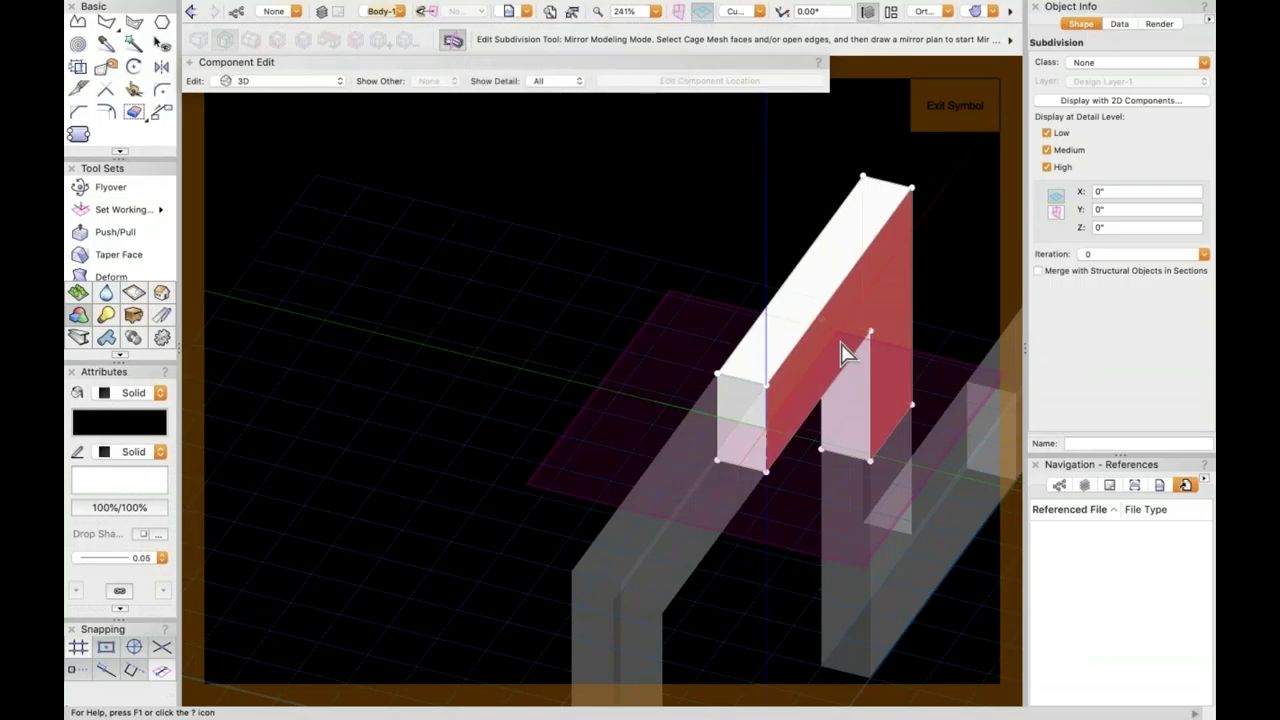
left_click(843, 352)
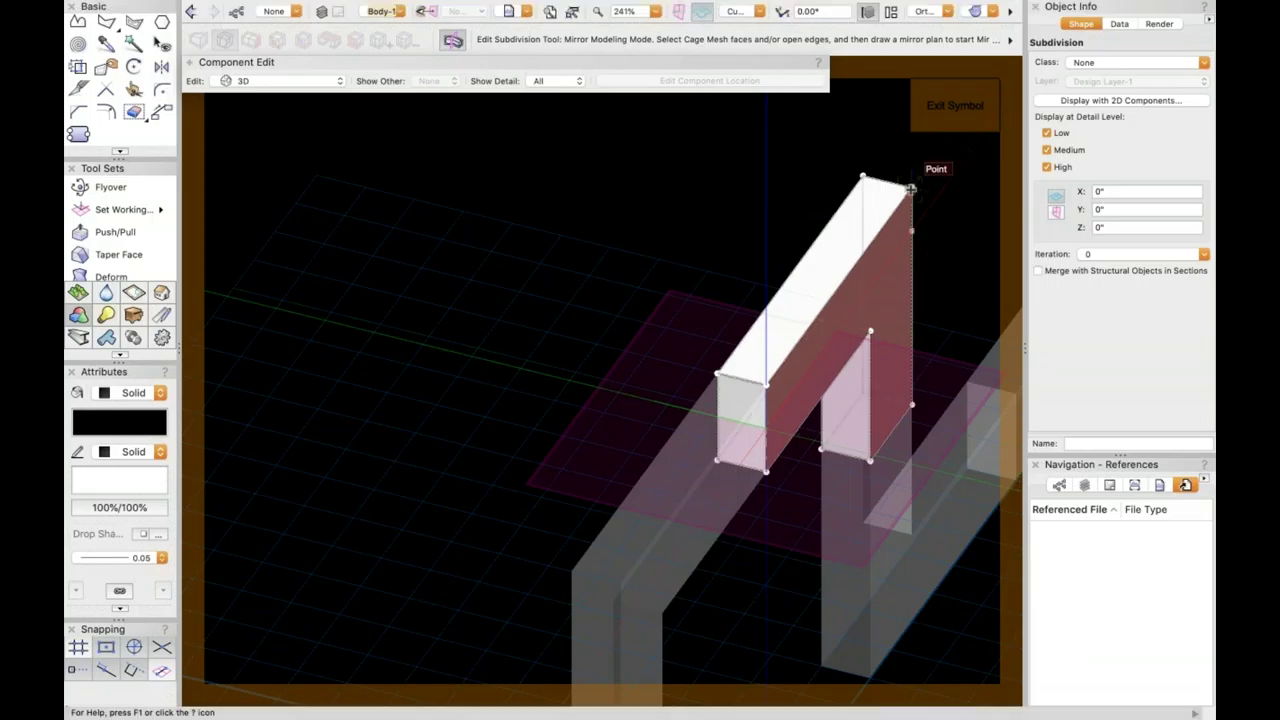
left_click(765, 384)
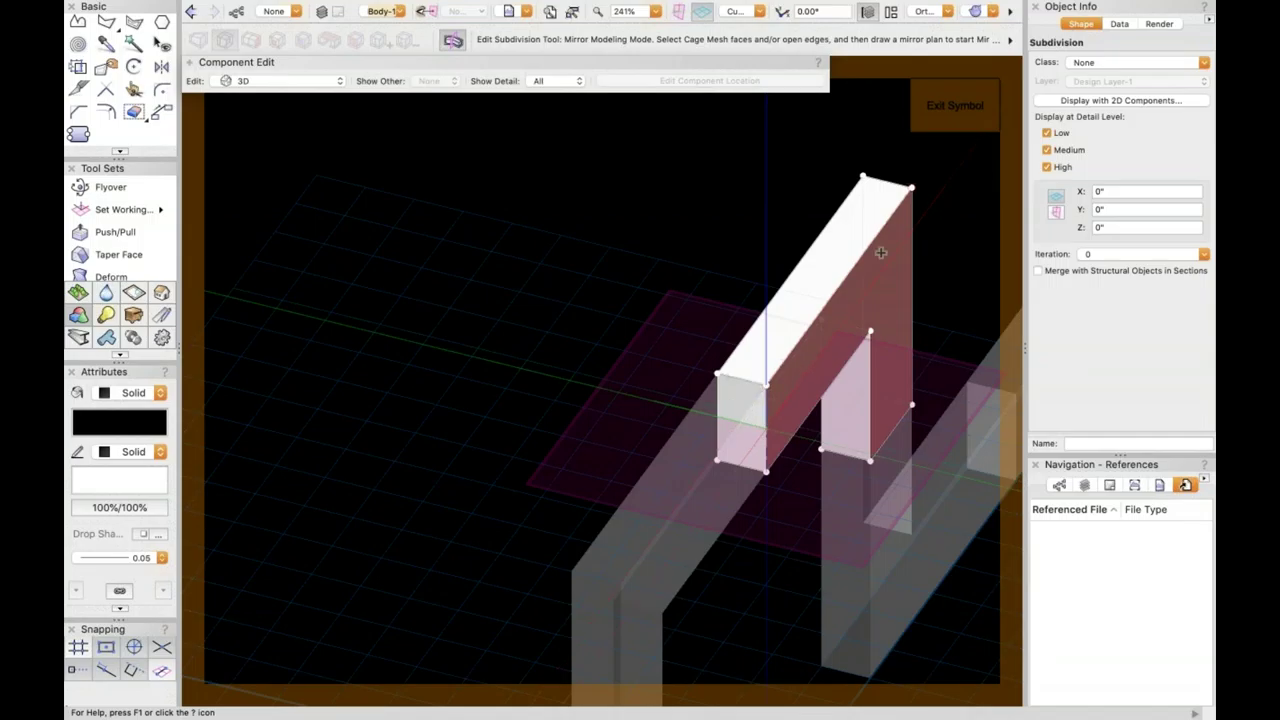
left_click(910, 190)
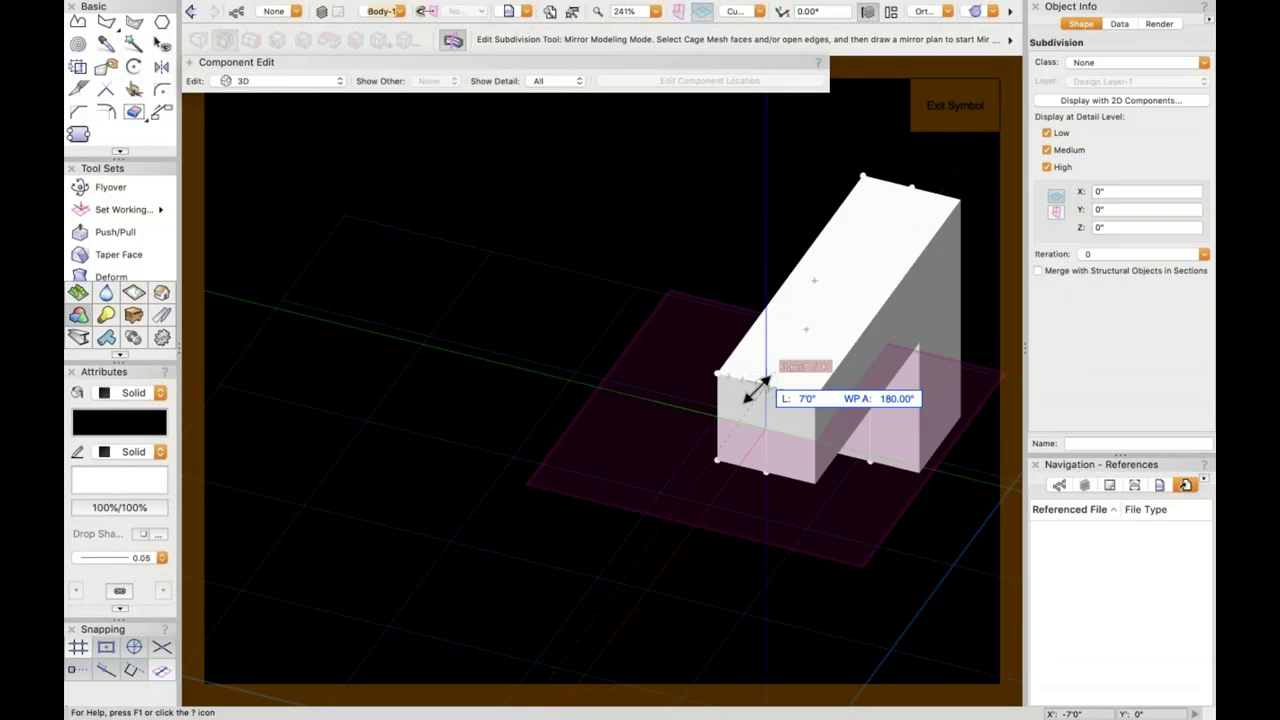
left_click(764, 384)
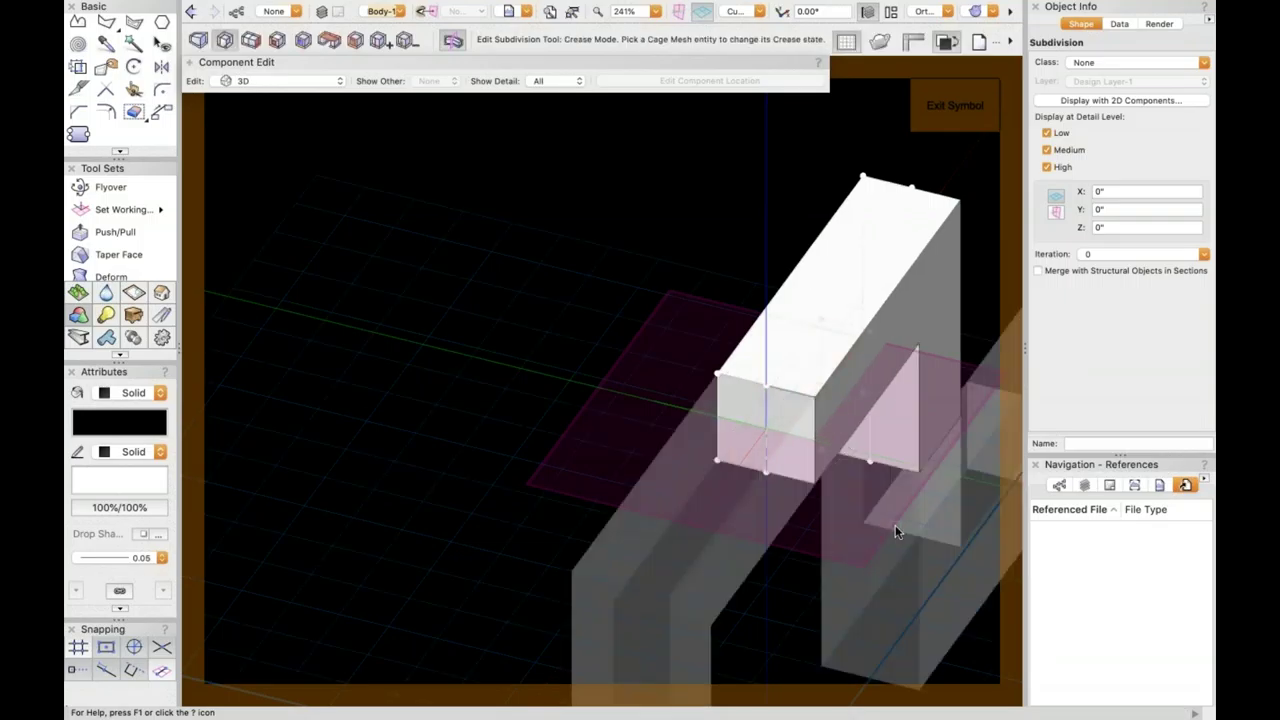
- Exit the symbol and inspect the thickness of the mirrored body on the Body-1 copies around the centre axis
left_click(920, 110)
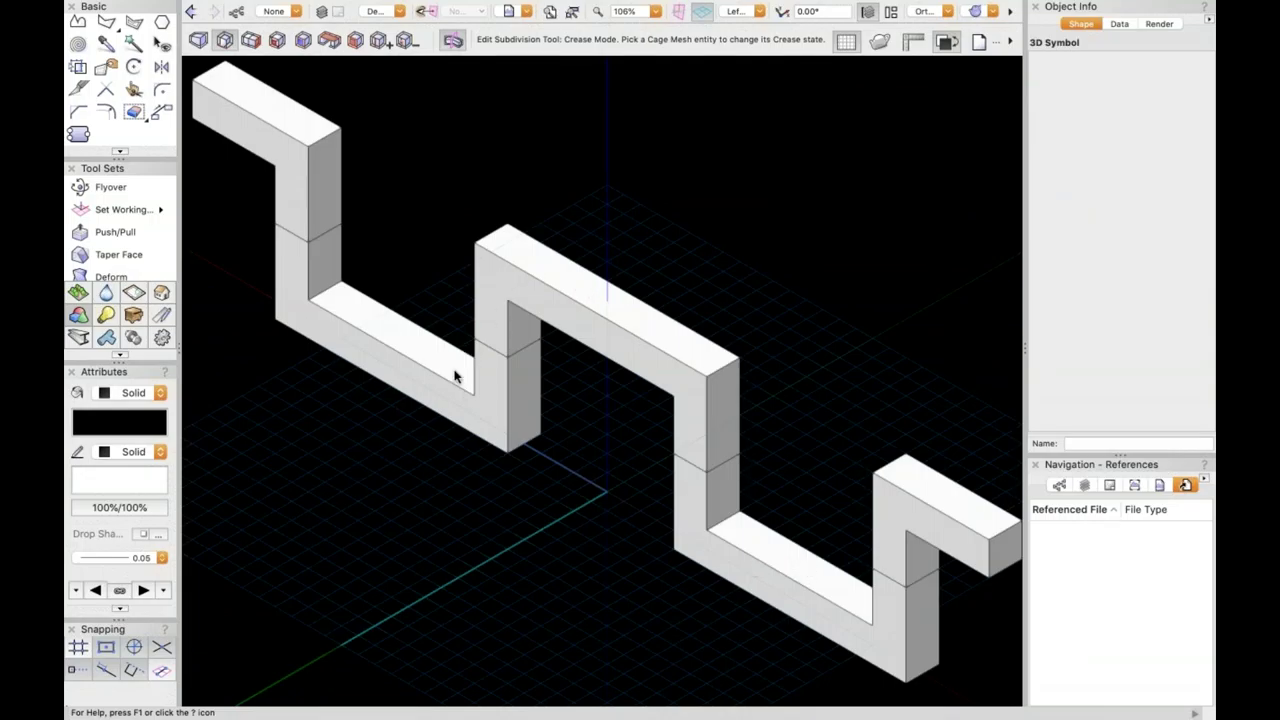
scroll(455, 376, "up", 2)
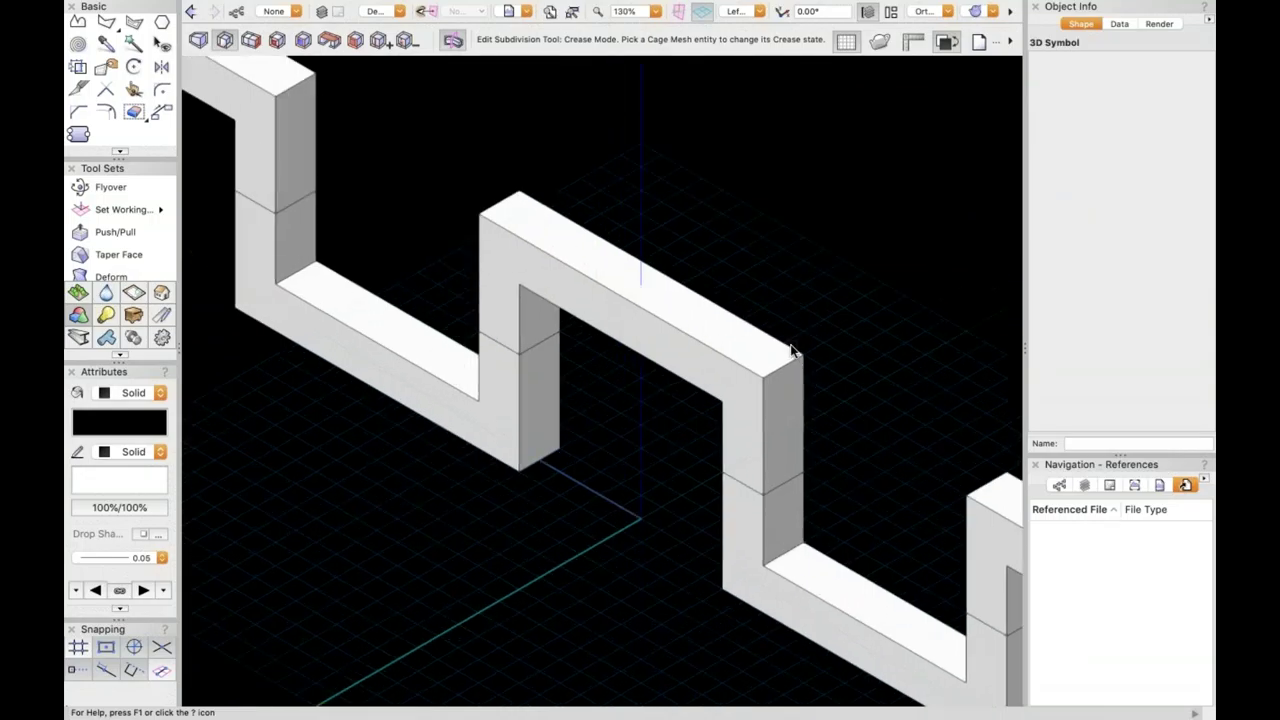
scroll(790, 350, "up", 3)
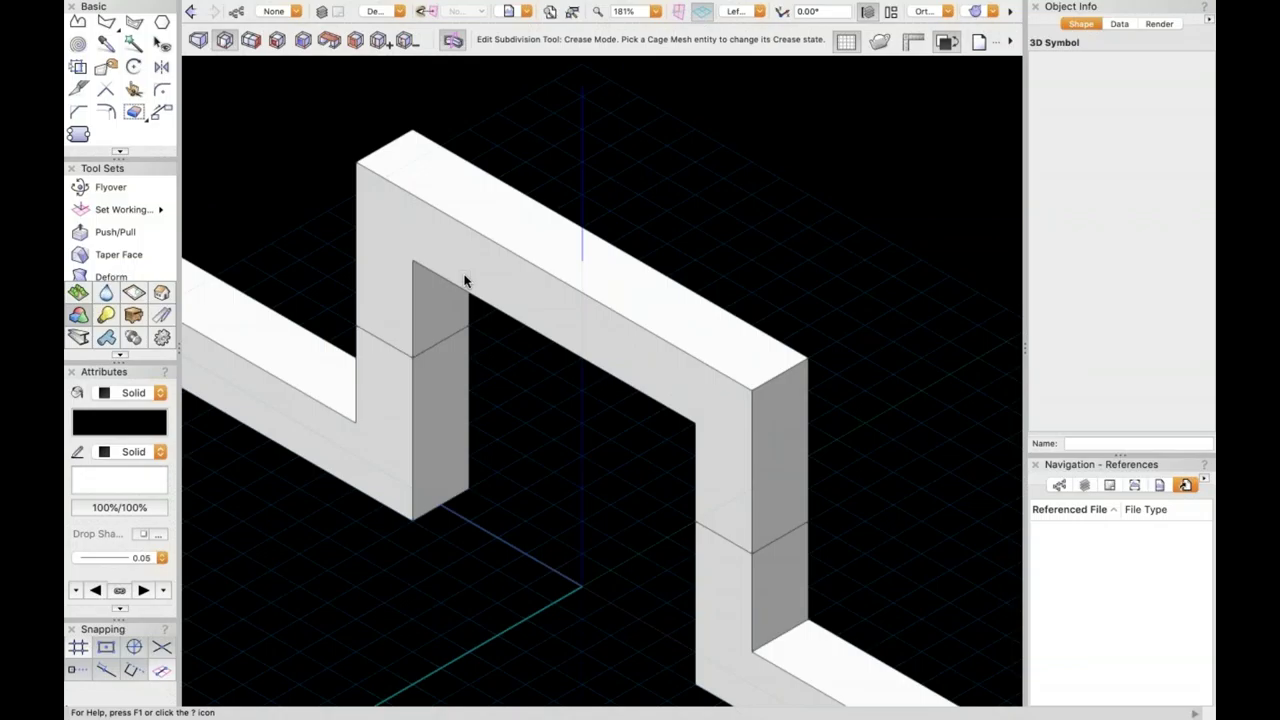
scroll(376, 104, "up", 4)
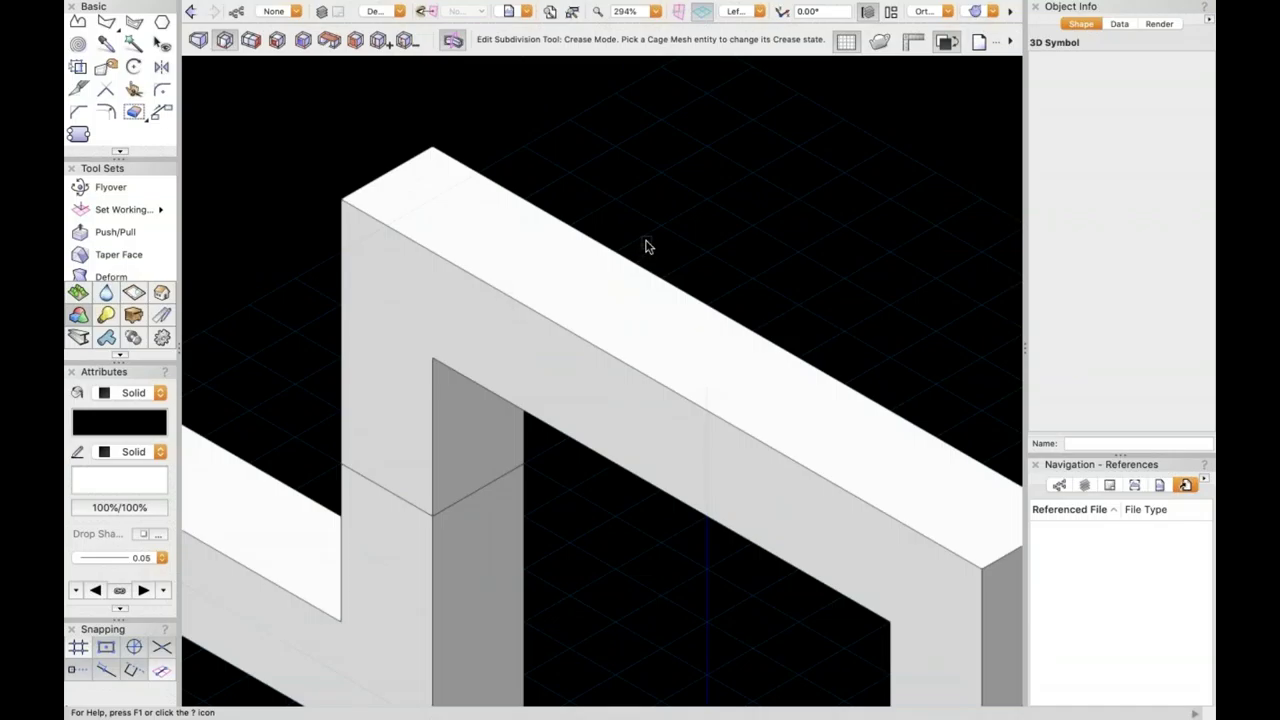
- Reopen the 3D component of the upper Body-1 symbol beside the centre axis for editing
key("x")
scroll(577, 290, "down", 2)
left_click(578, 292)
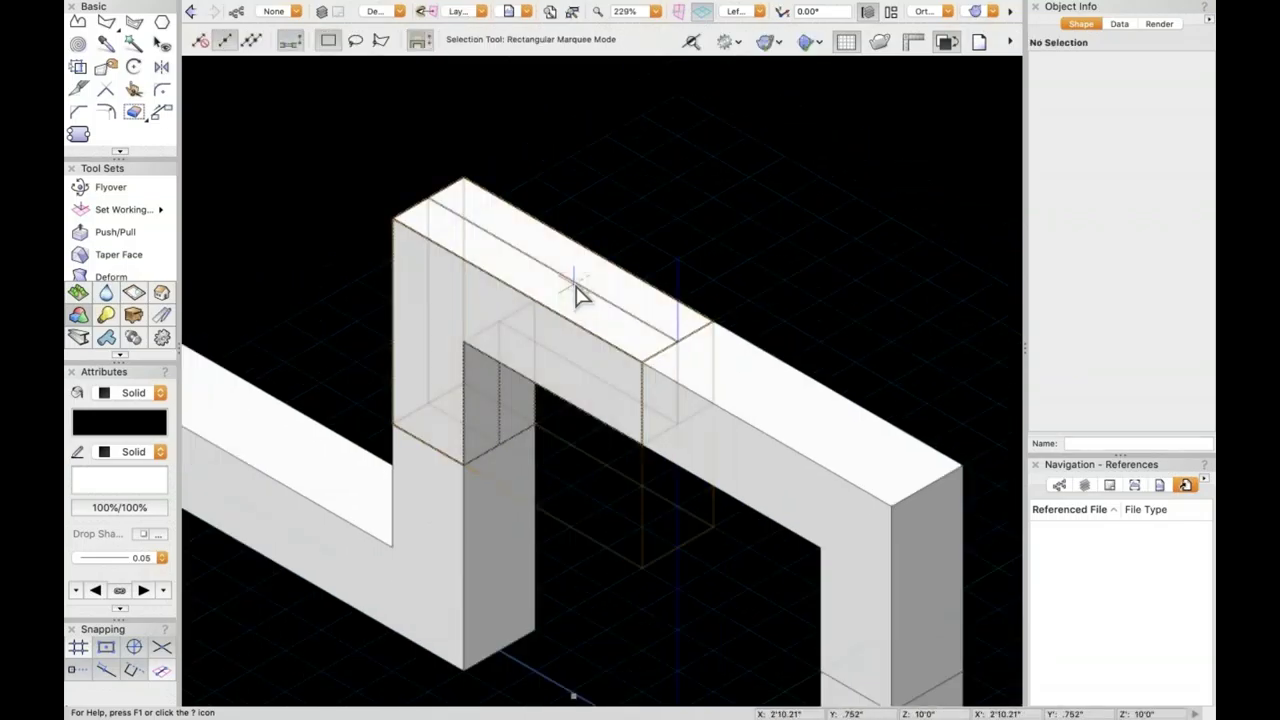
double_click(541, 314)
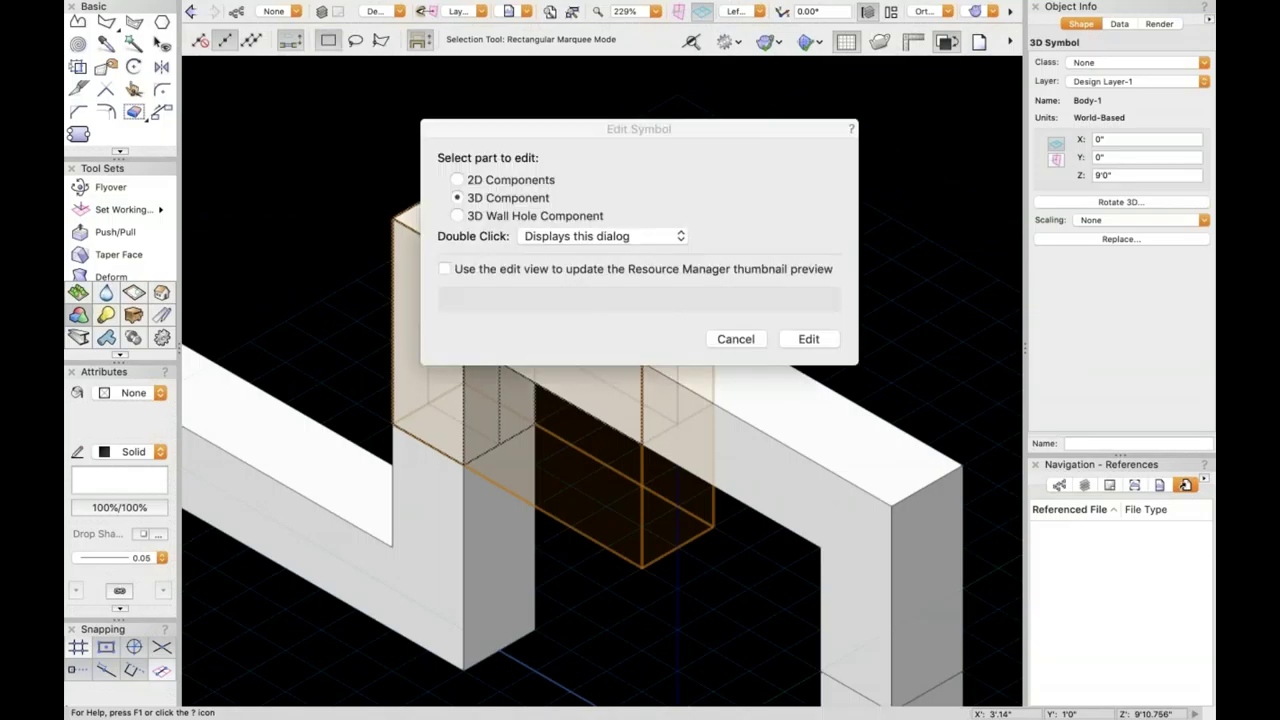
left_click(808, 339)
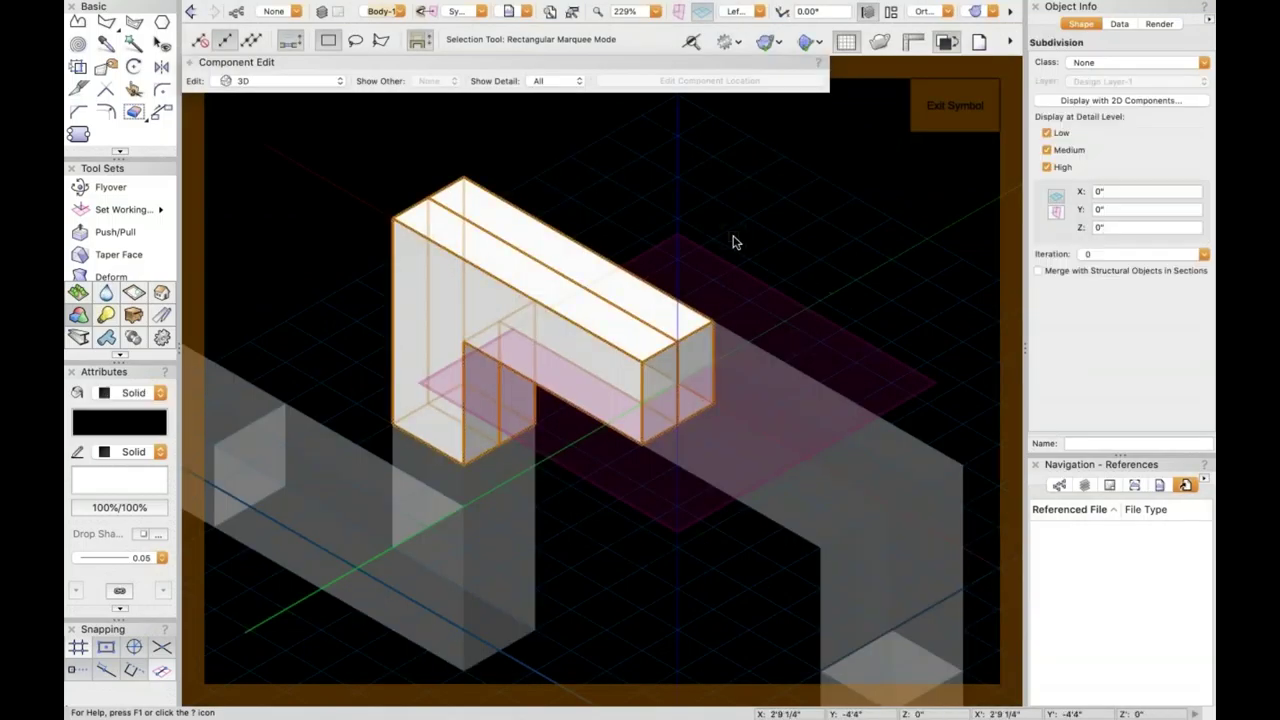
- Try subdivision iterations of 2 and 1 on the mirrored L-shaped body
left_click(566, 346)
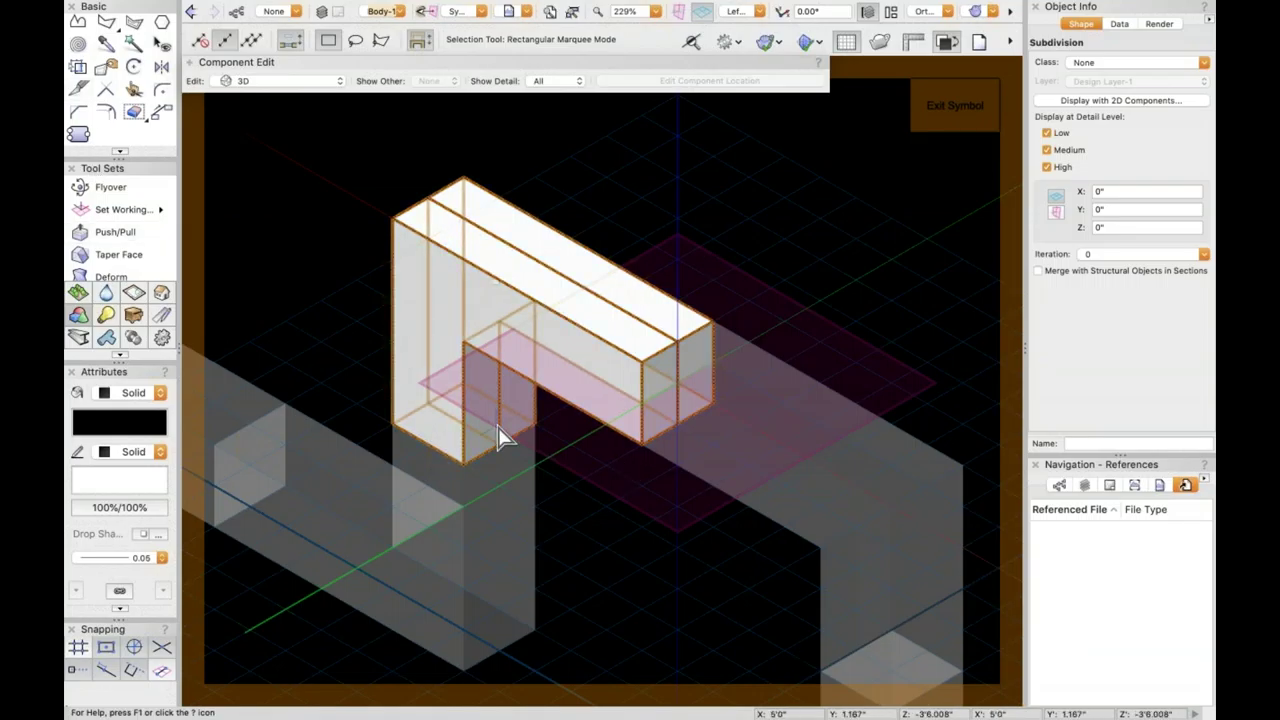
left_click(1105, 255)
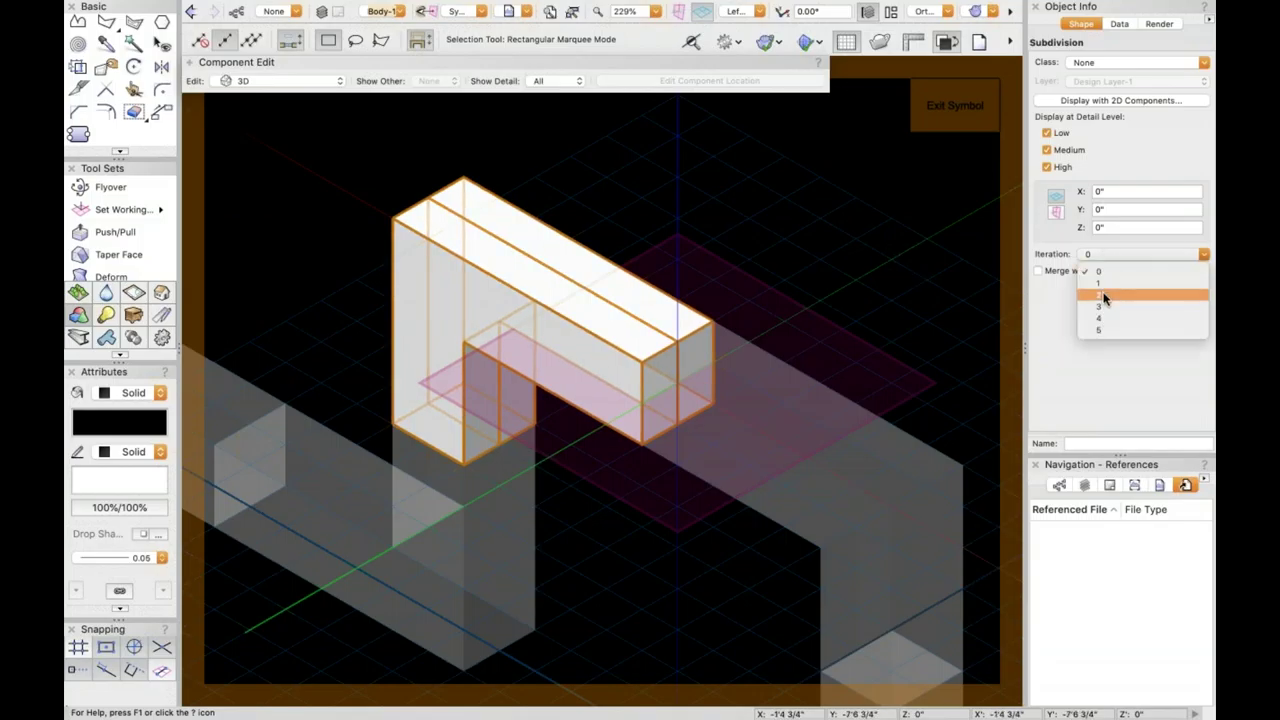
left_click(1104, 296)
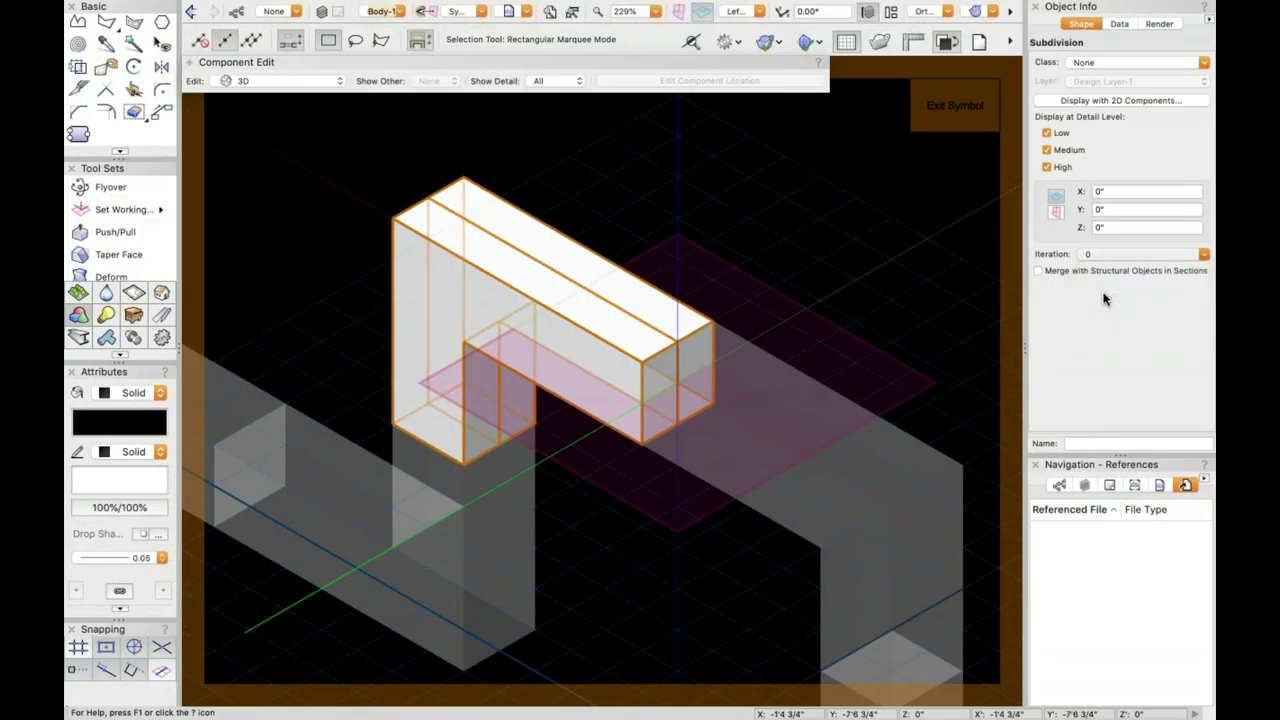
left_click(1104, 255)
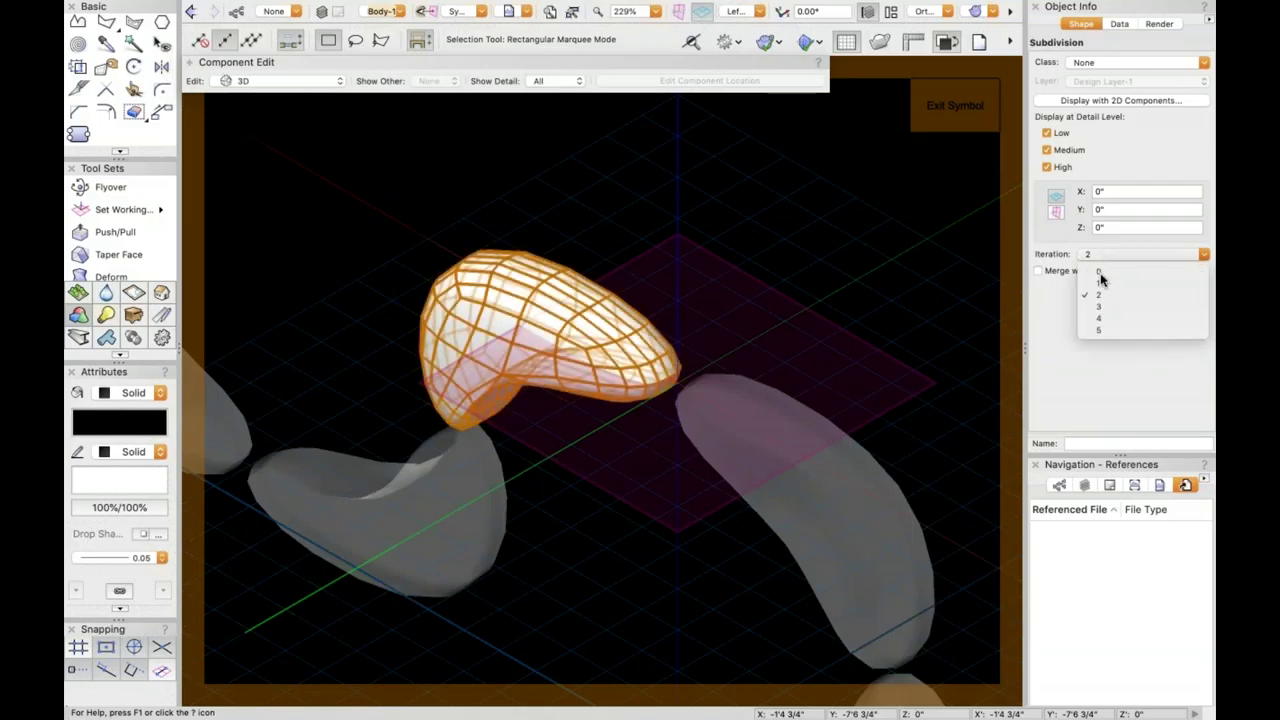
left_click(1104, 286)
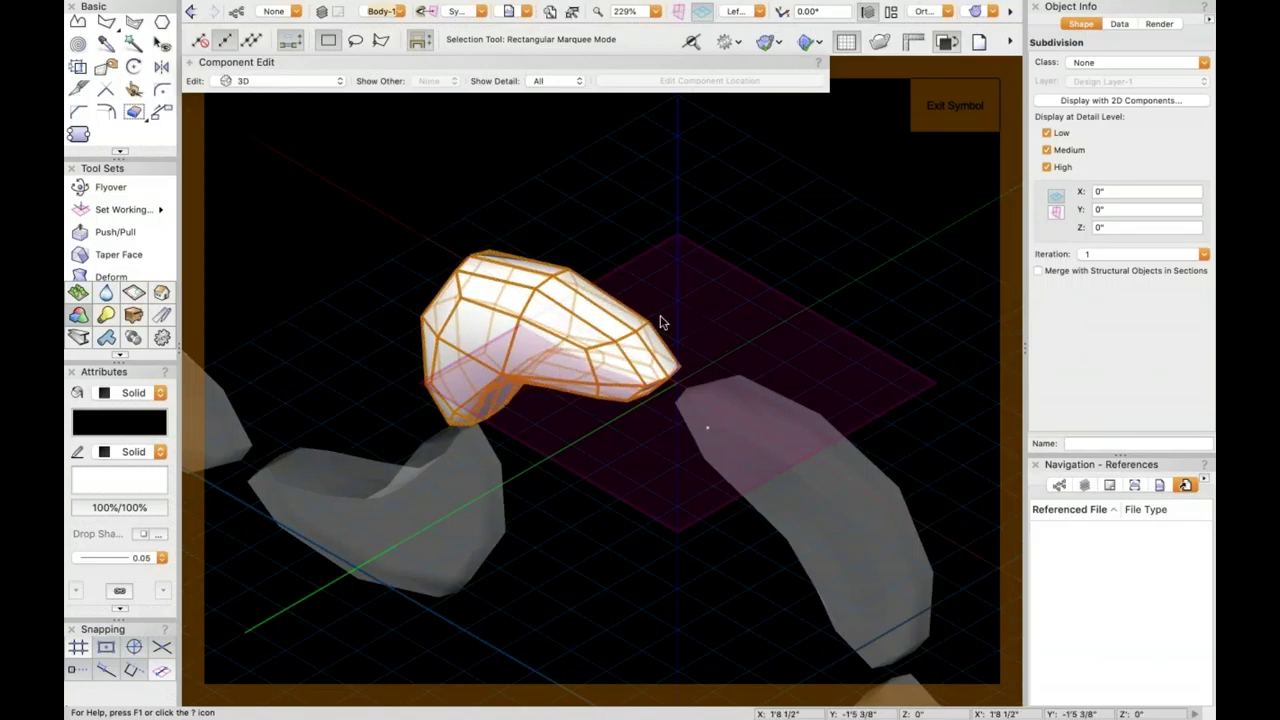
left_click(1125, 255)
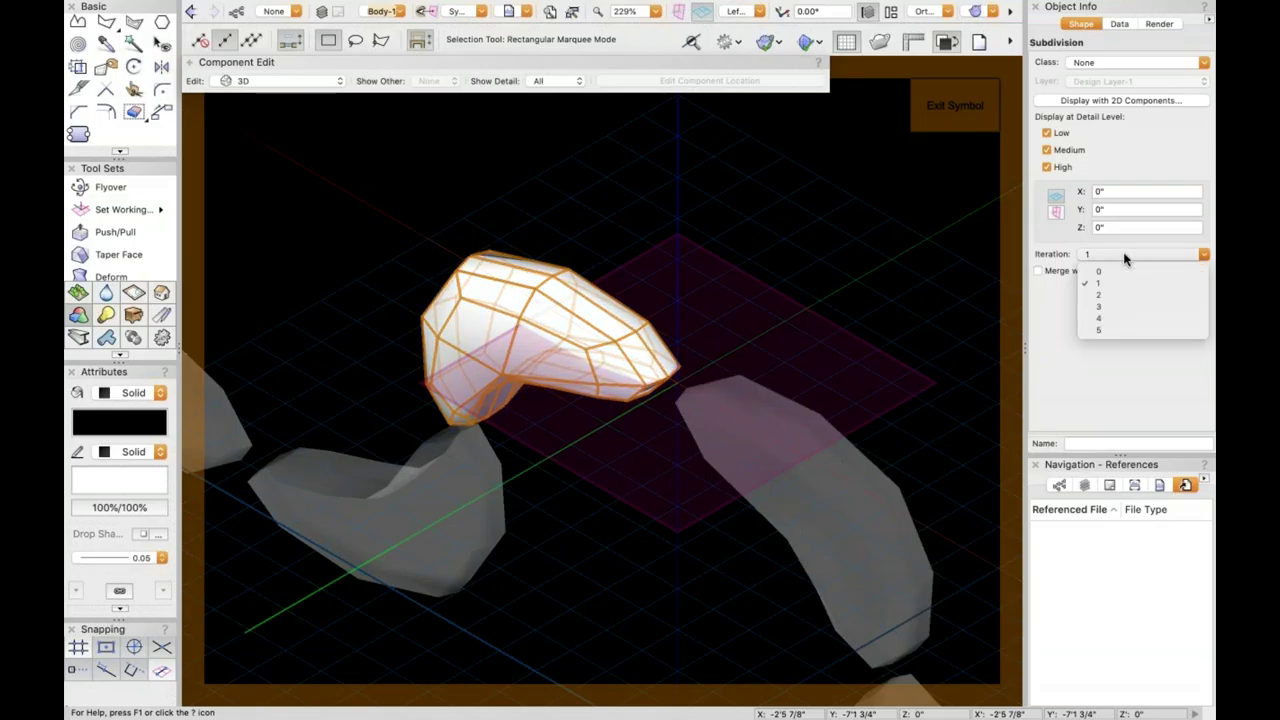
left_click(546, 340)
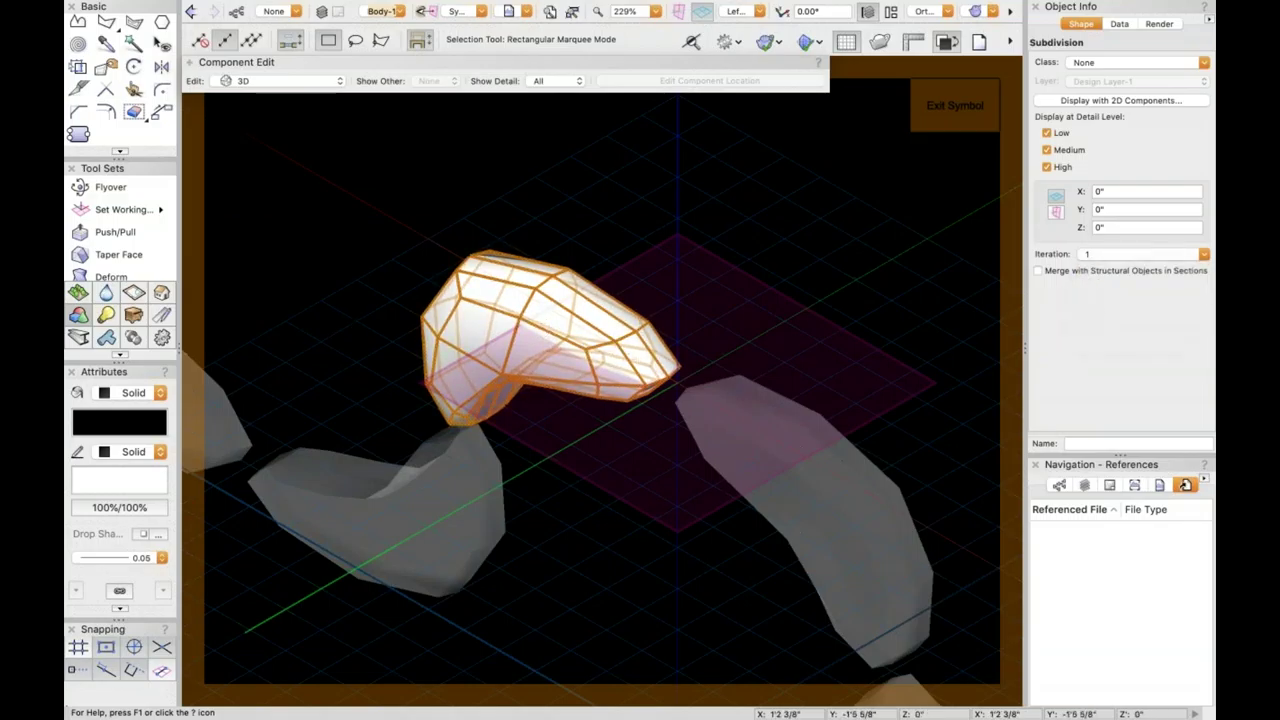
- Open the subdivision's cage mesh for editing and set its iteration to 3
double_click(628, 356)
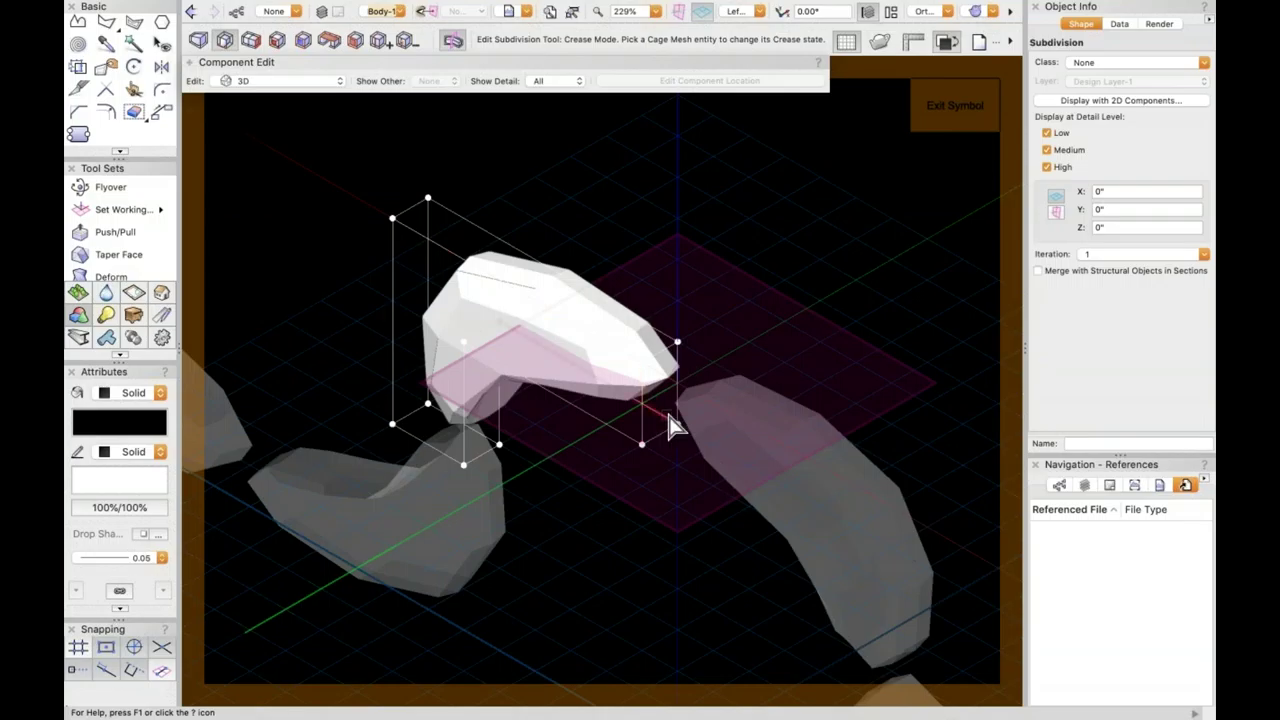
left_click(1118, 254)
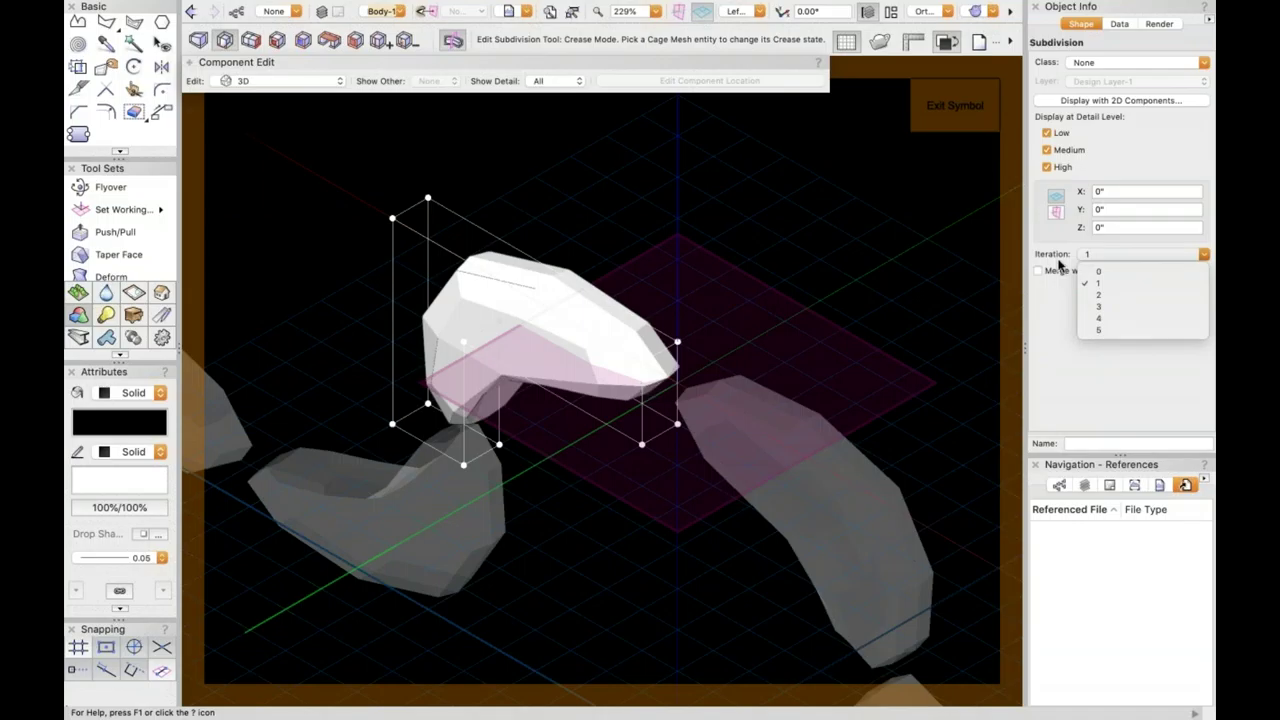
left_click(1110, 307)
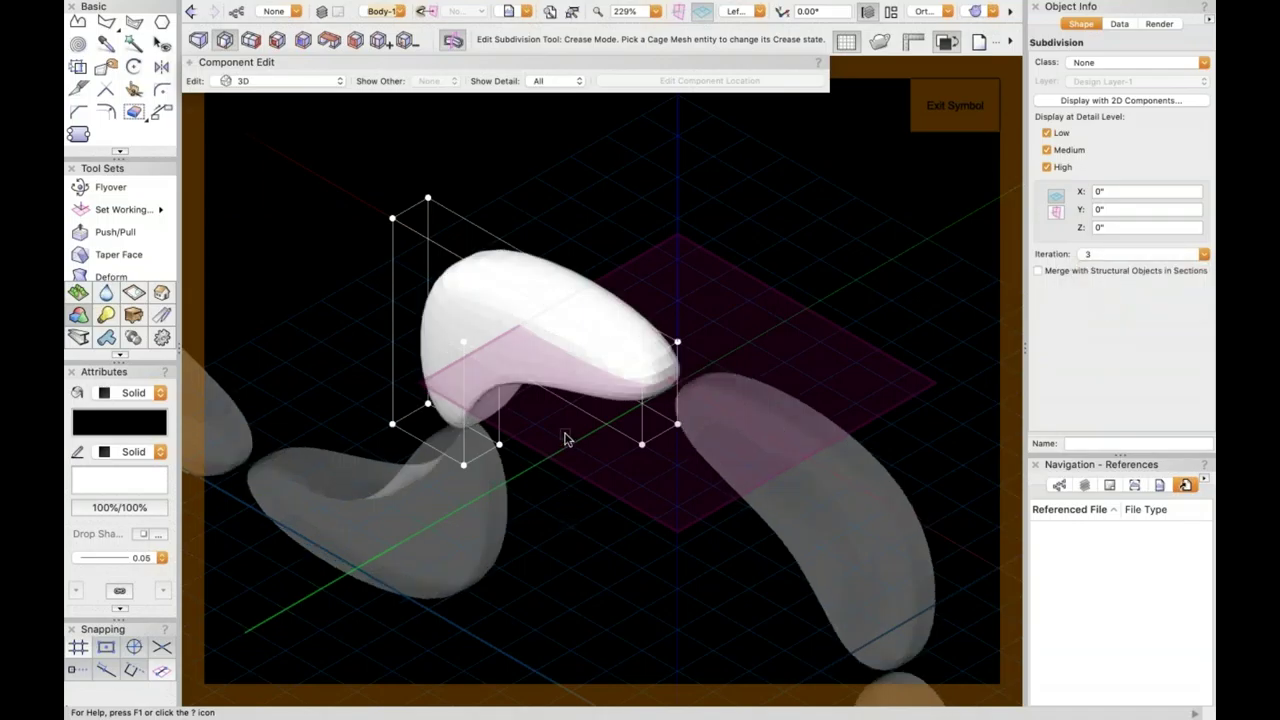
- Crease the cage faces at both ends of the L-shaped body, the one at the centre axis and the one under the leg
scroll(565, 438, "up", 2)
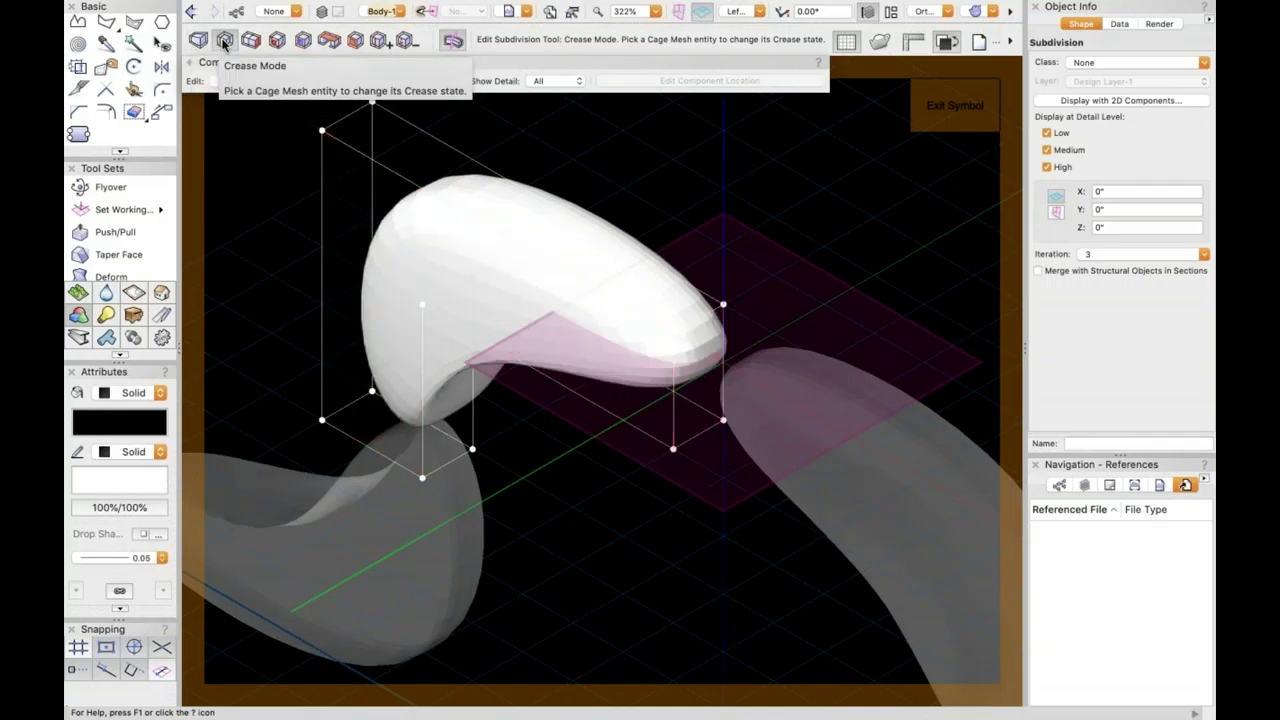
left_click(705, 377)
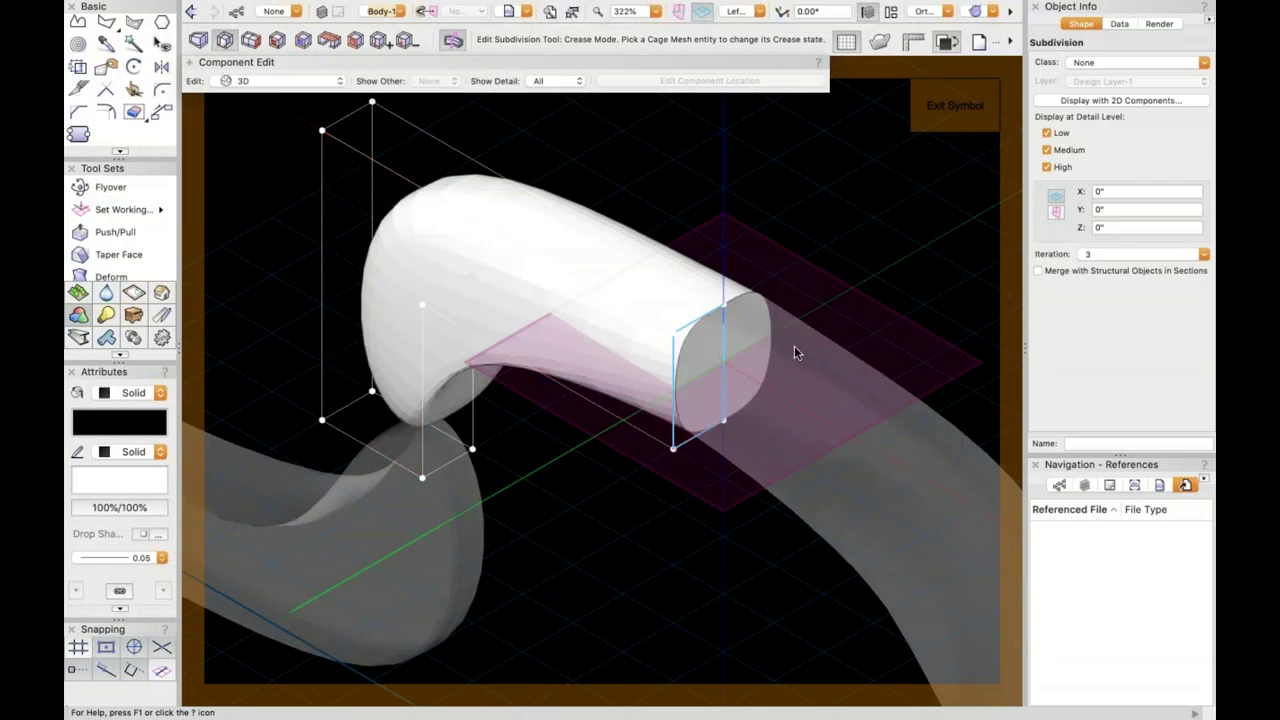
left_click(683, 388)
middle_click_drag(477, 485, 608, 488, "shift")
key("KP_2")
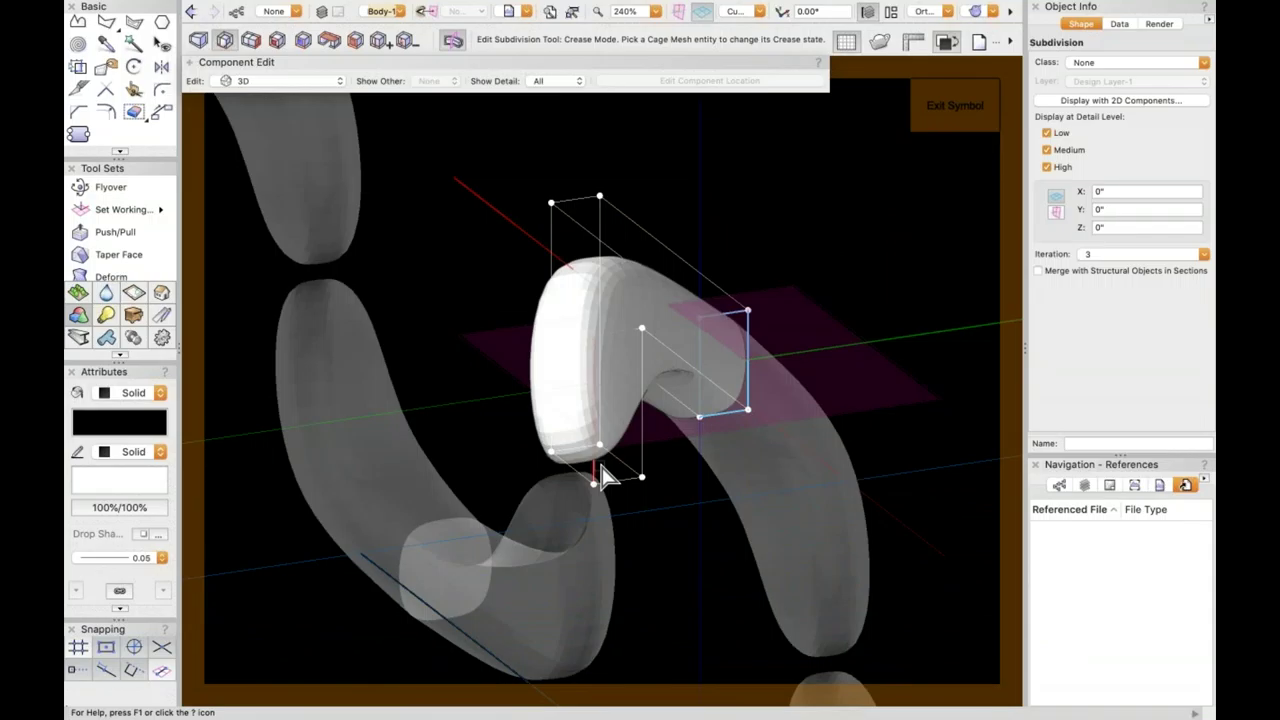
left_click(622, 483)
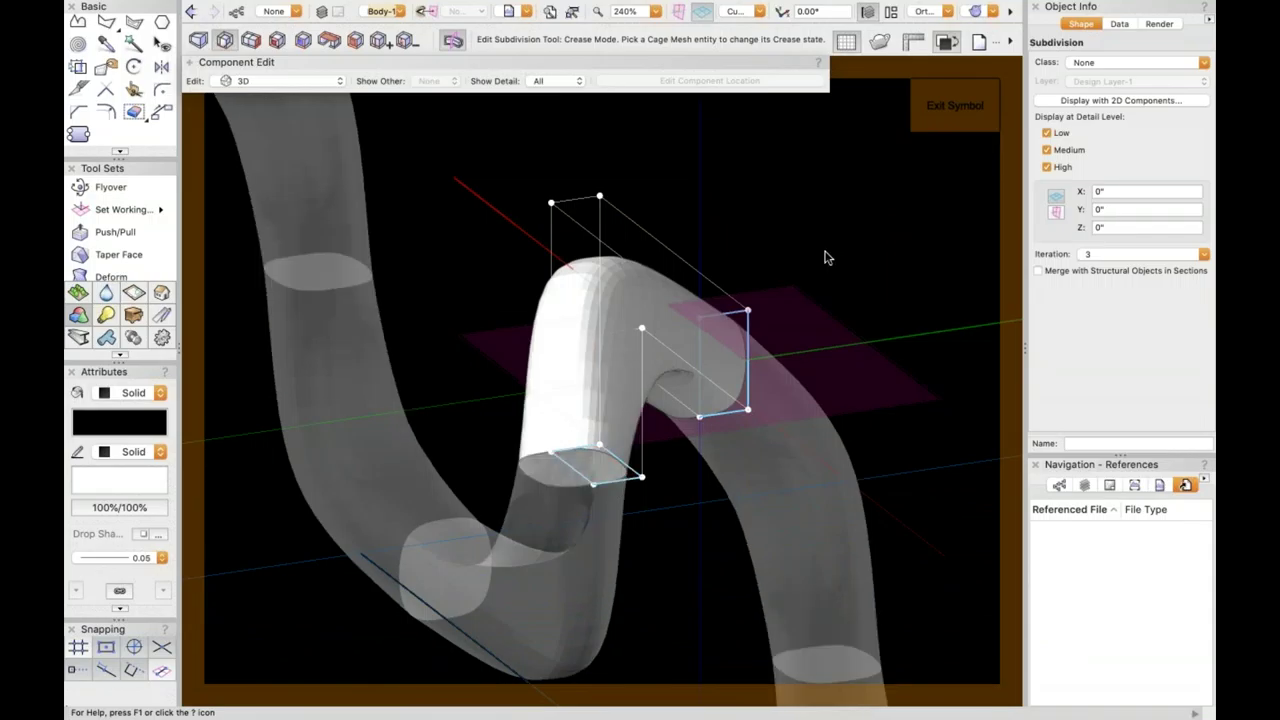
- Exit the symbol and bring the whole chain of rounded Body-1 copies into view
scroll(825, 257, "up", 1)
left_click(996, 120)
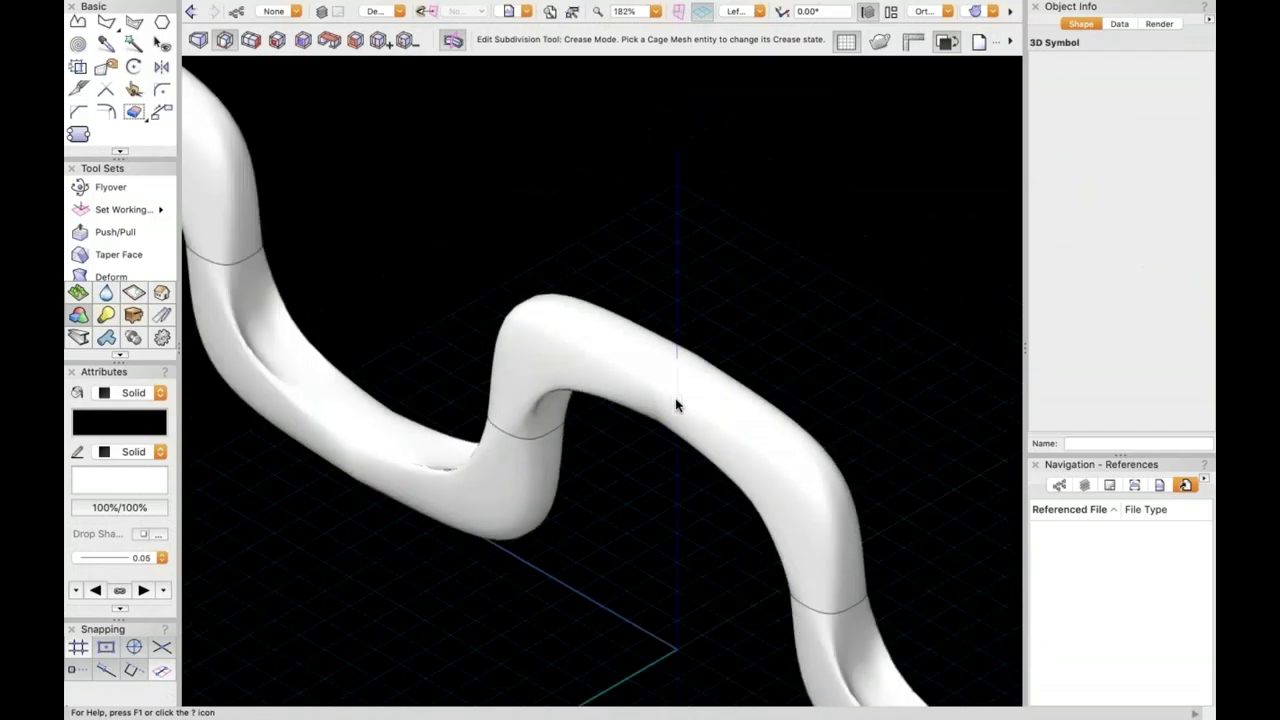
left_click_drag(908, 400, 837, 349)
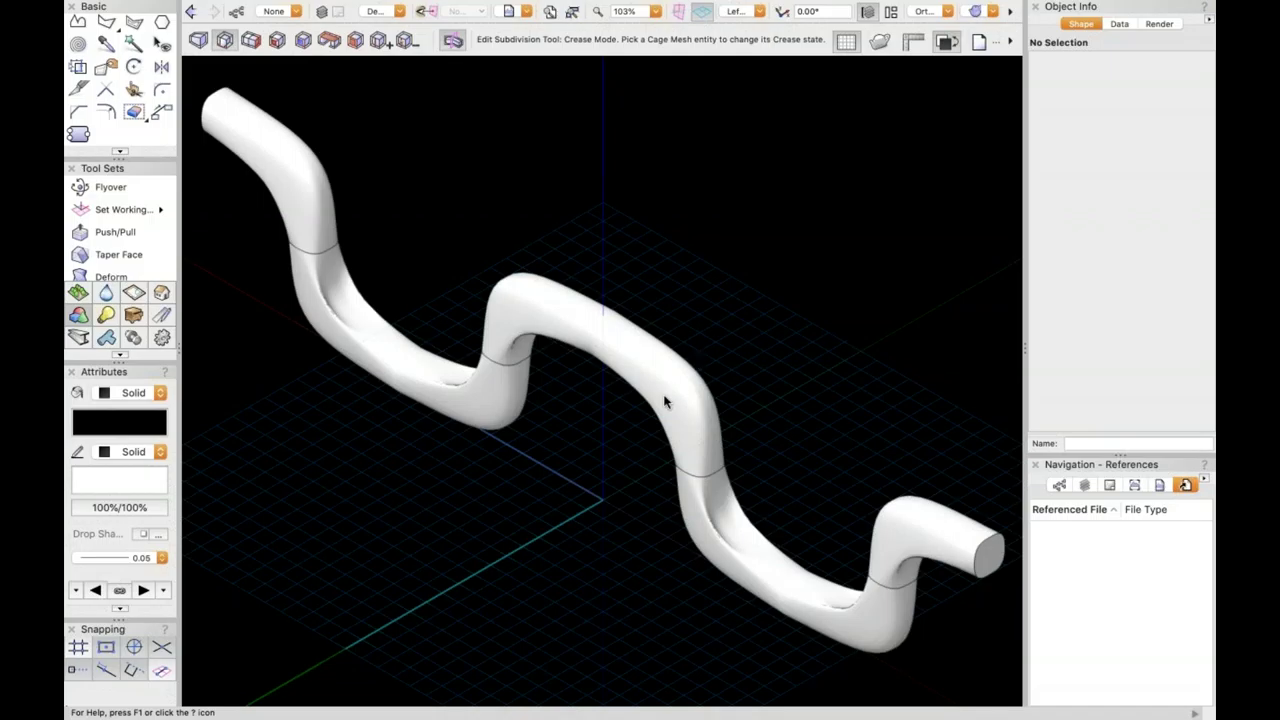
- Open the 3D component of the upper-middle Body-1 symbol and edit its subdivision's cage mesh
scroll(536, 316, "up", 5)
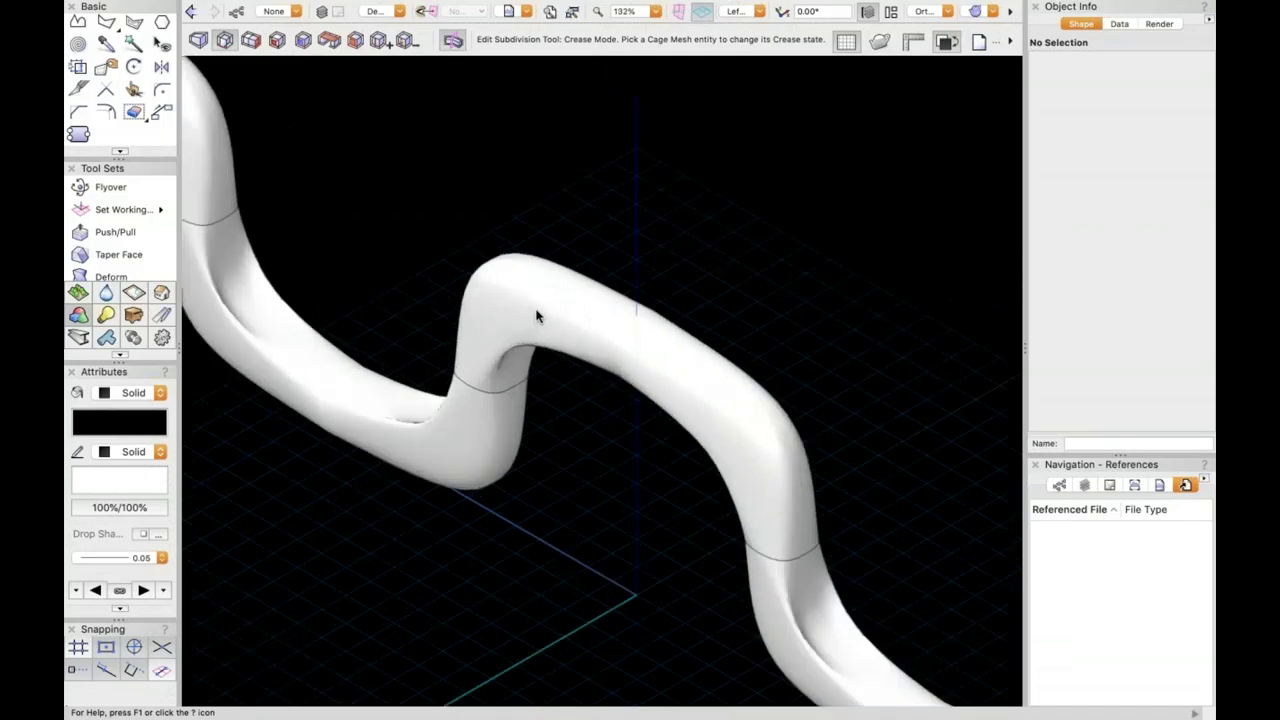
key("x")
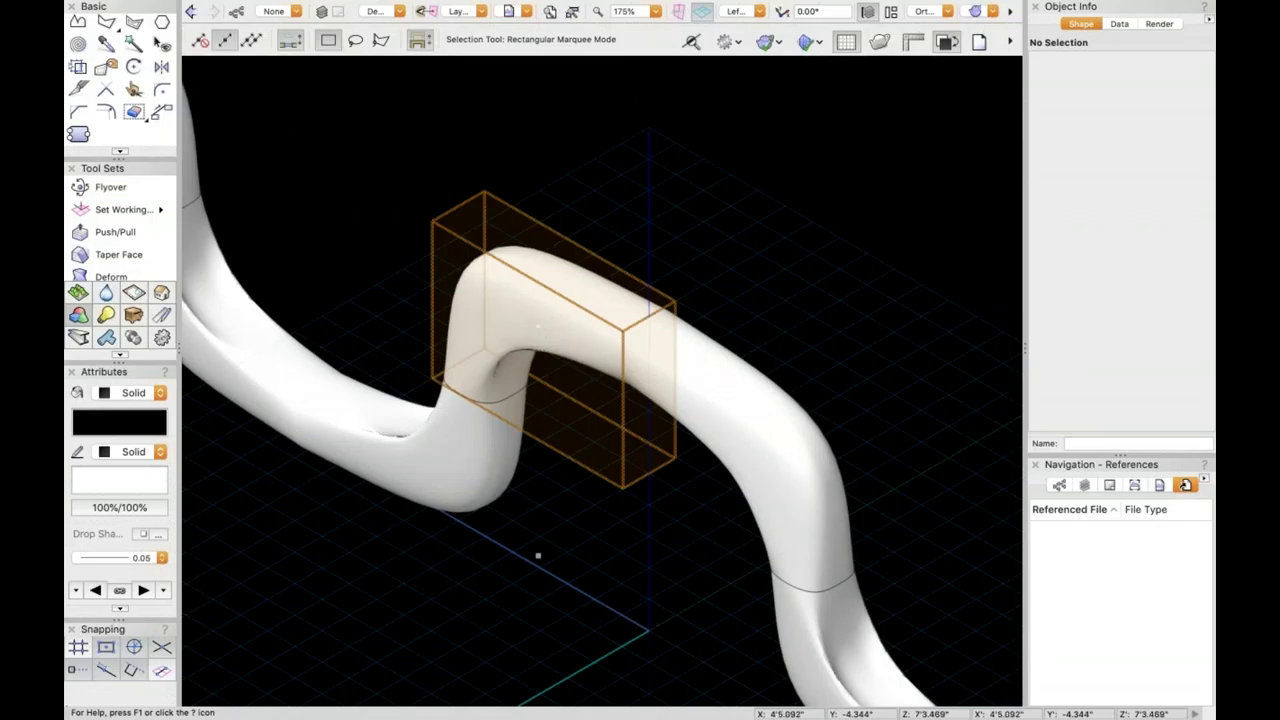
left_click(548, 340)
double_click(548, 340)
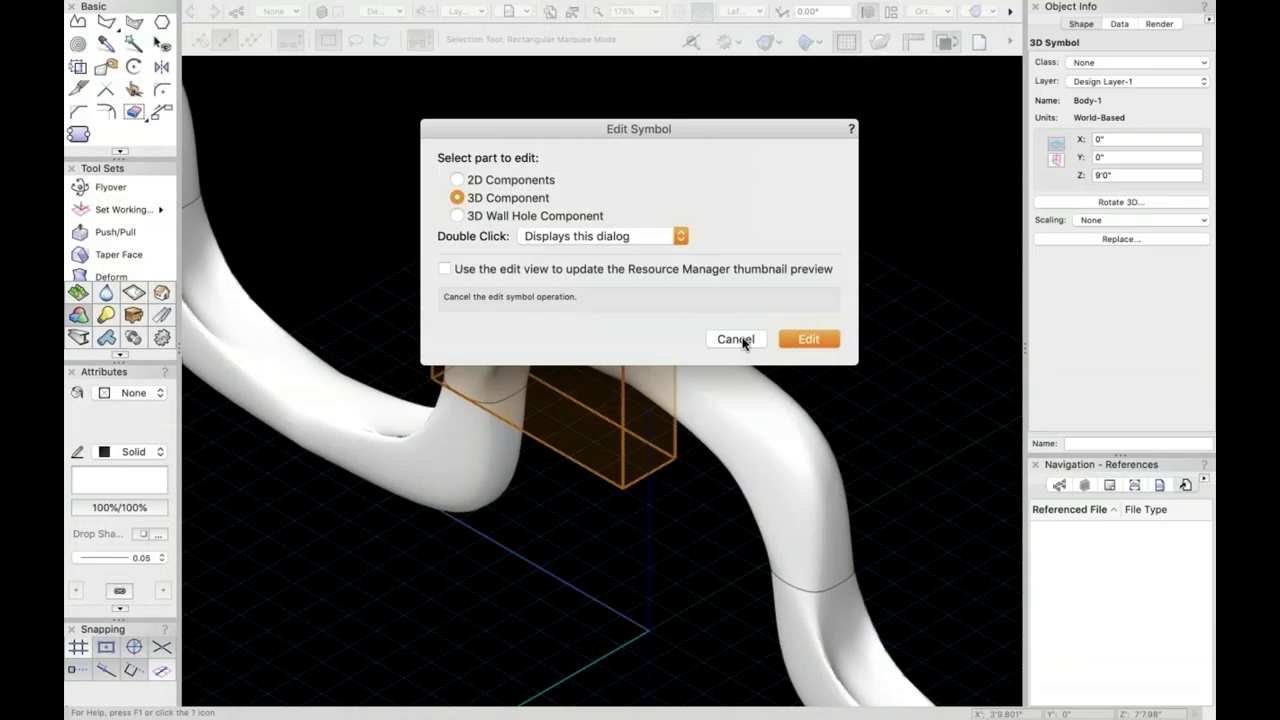
left_click(809, 341)
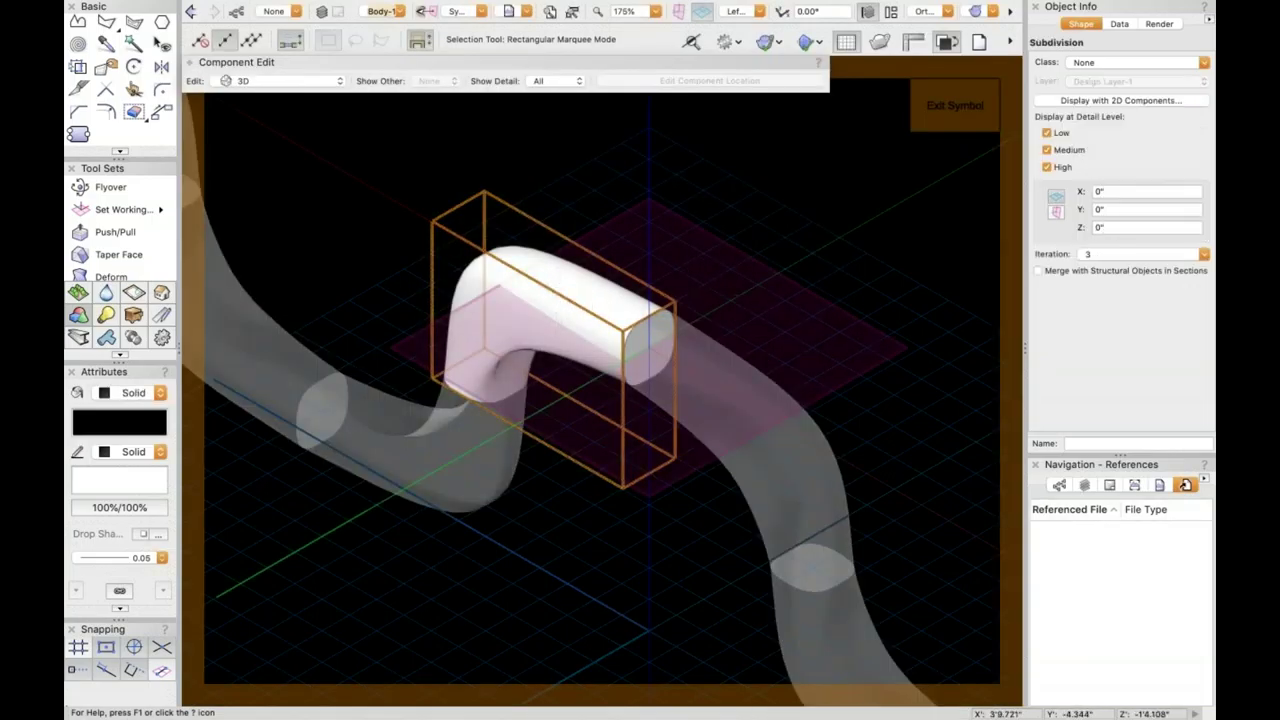
double_click(551, 262)
scroll(551, 262, "up", 3)
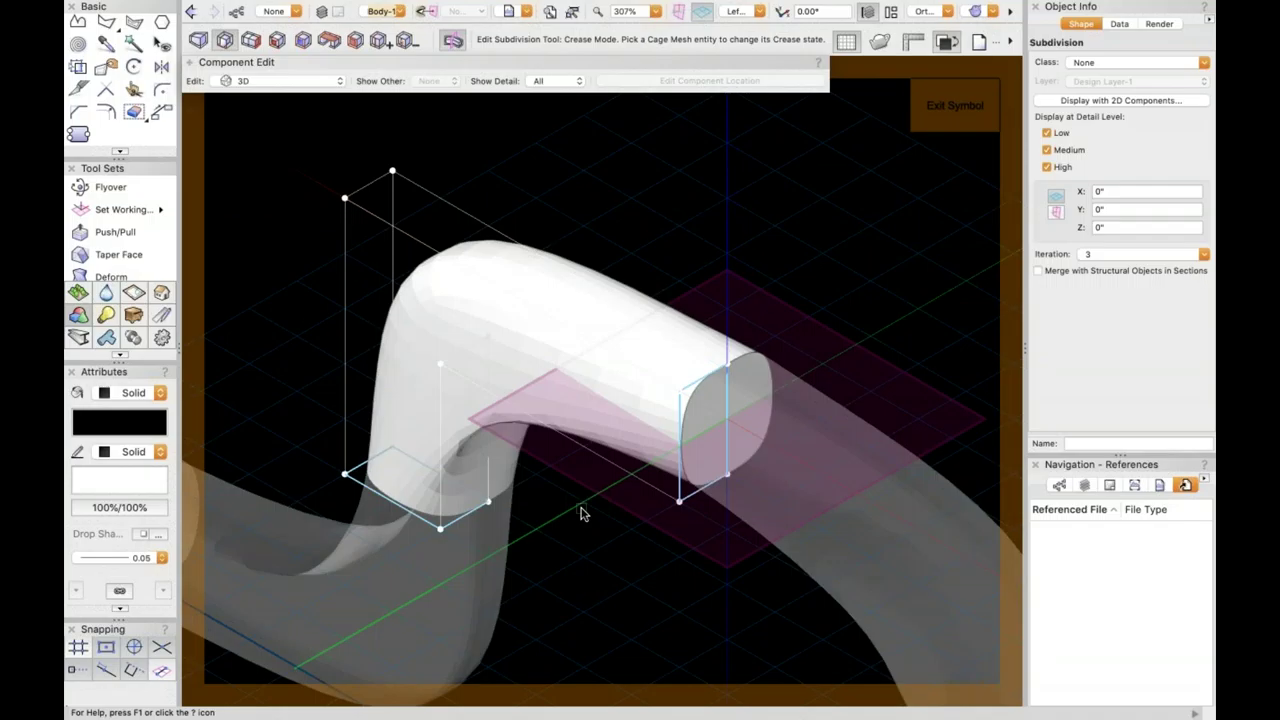
scroll(591, 351, "up", 2)
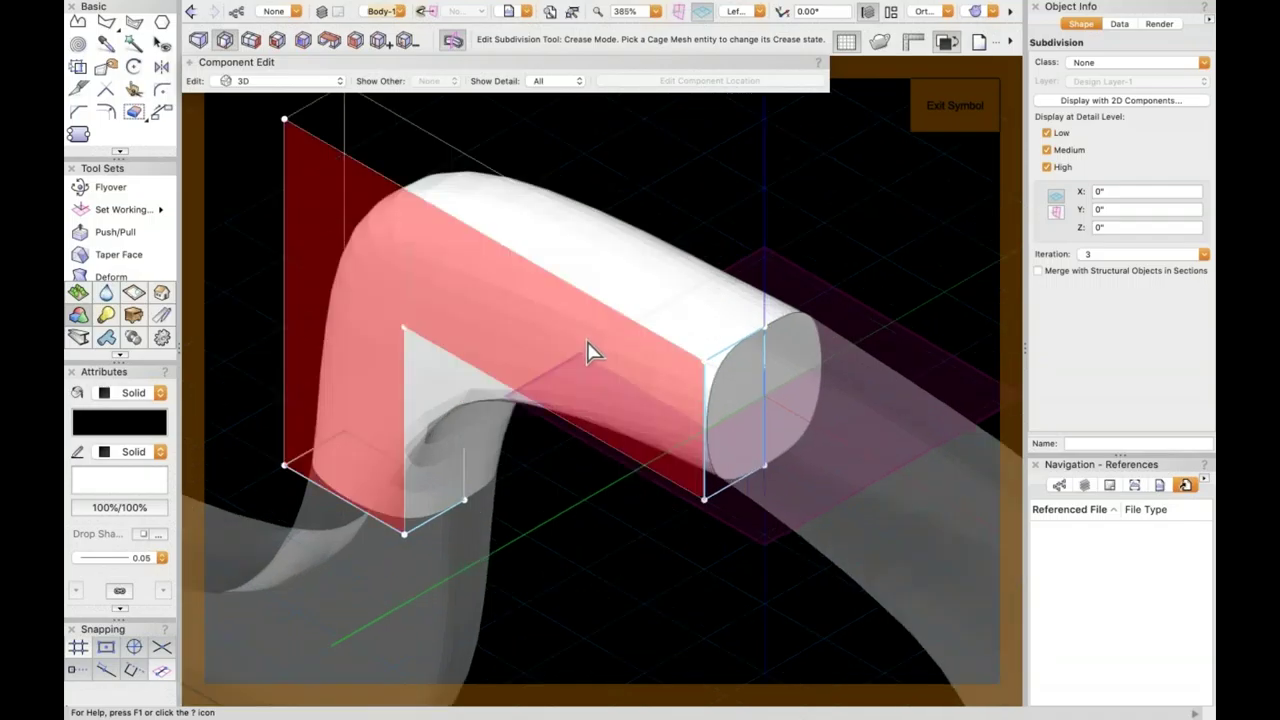
- Try creasing the L-shaped side face of the cage and extruding its top face upward
left_click(591, 351)
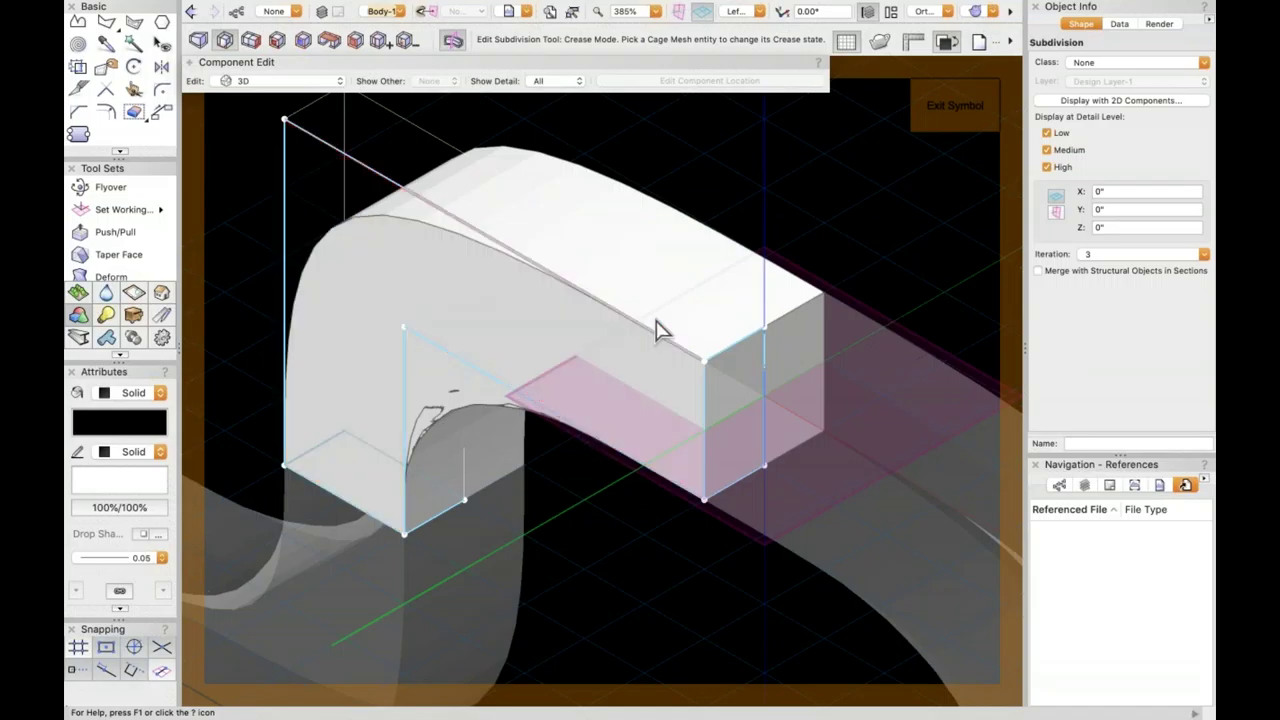
key("u")
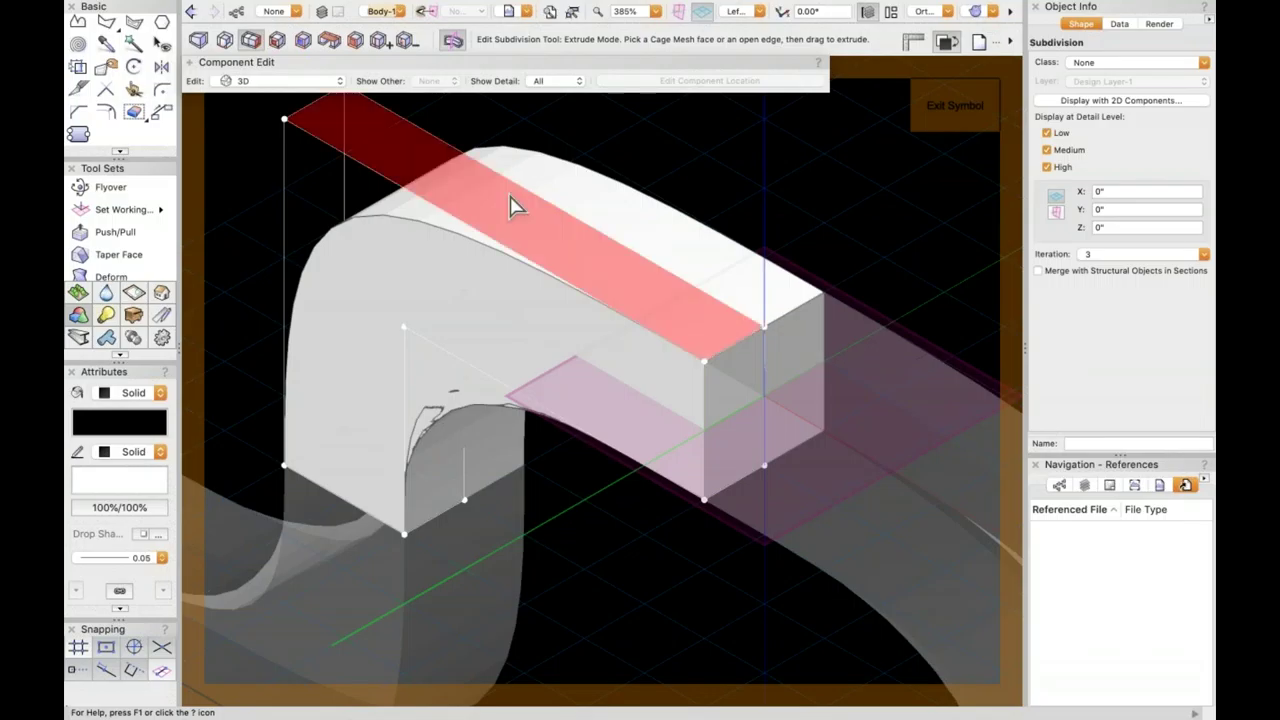
left_click_drag(510, 205, 552, 196)
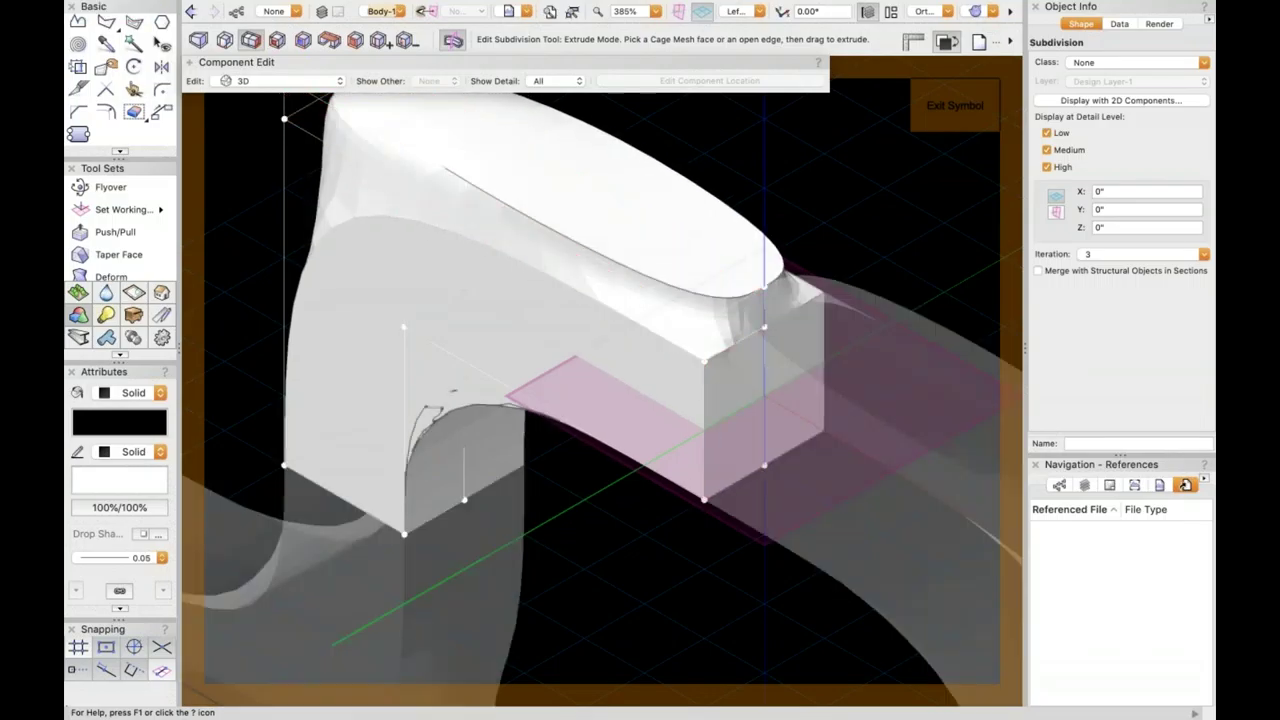
scroll(680, 381, "down", 3)
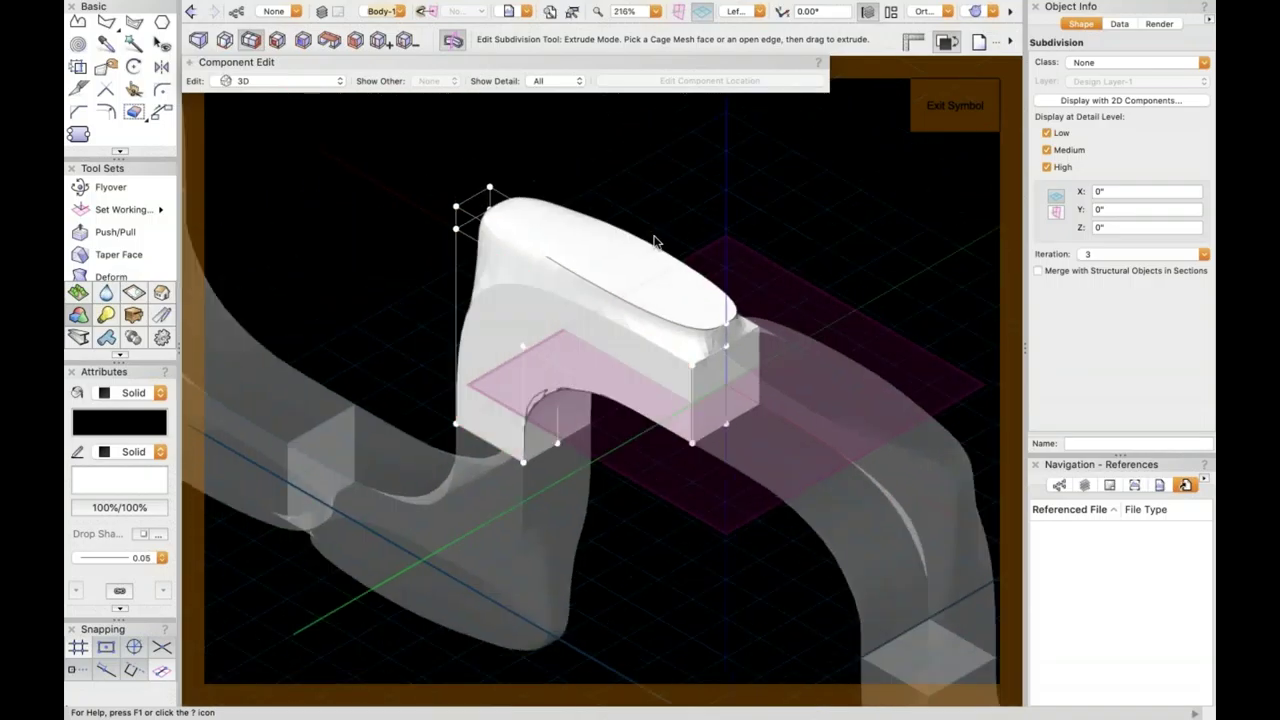
- Exit the symbol and examine how the edited cage carries through the mirrored copies, especially where two tops meet at the centre
left_click(930, 108)
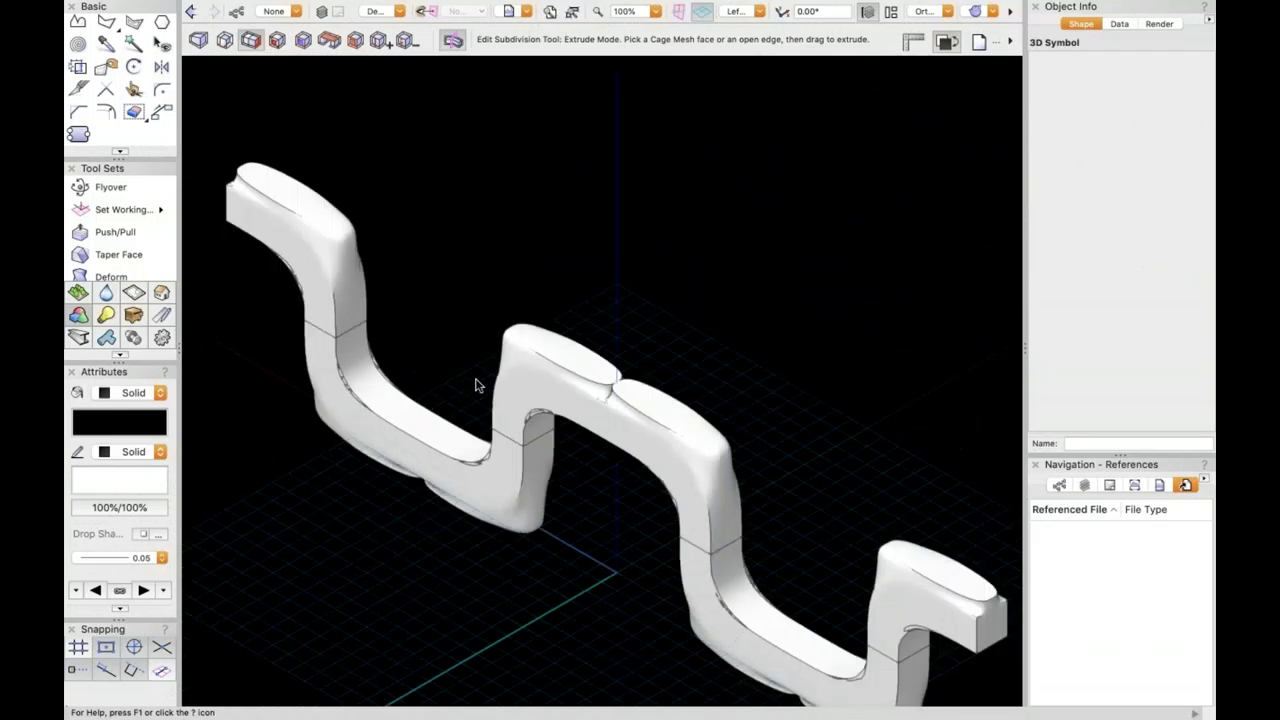
scroll(496, 396, "up", 4)
scroll(495, 397, "up", 1)
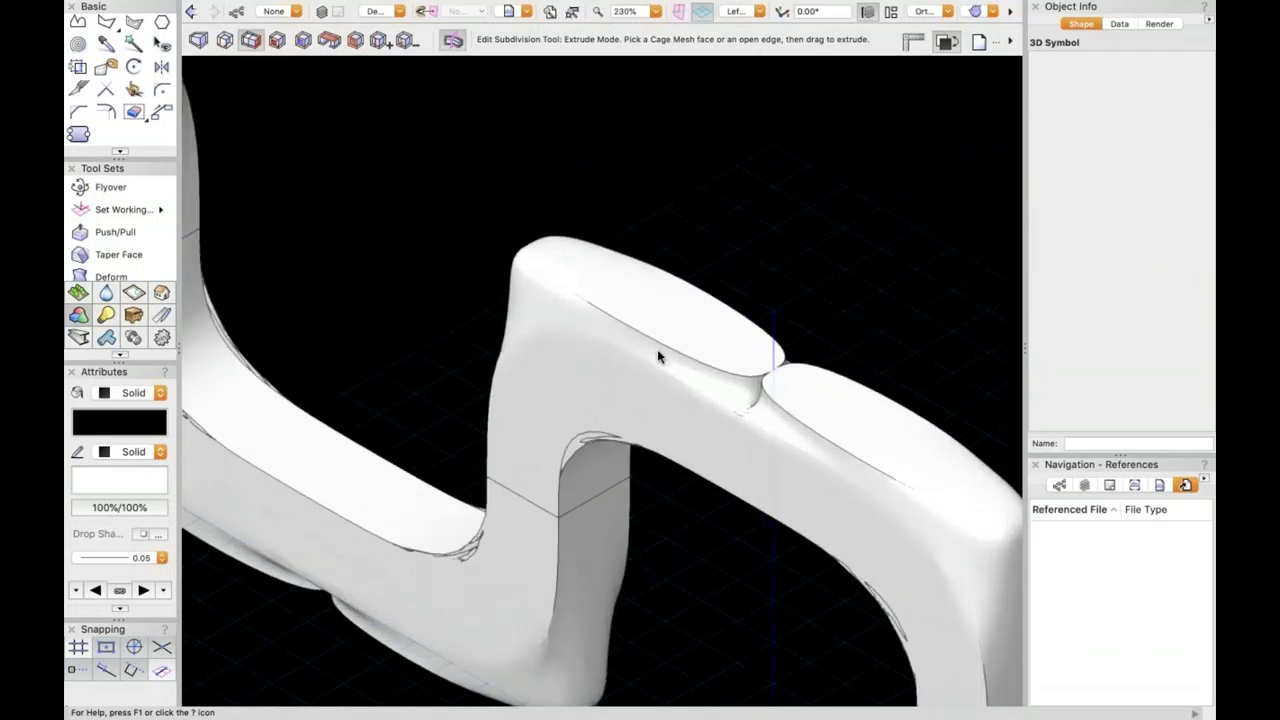
scroll(677, 343, "up", 3)
middle_click_drag(718, 448, 621, 313)
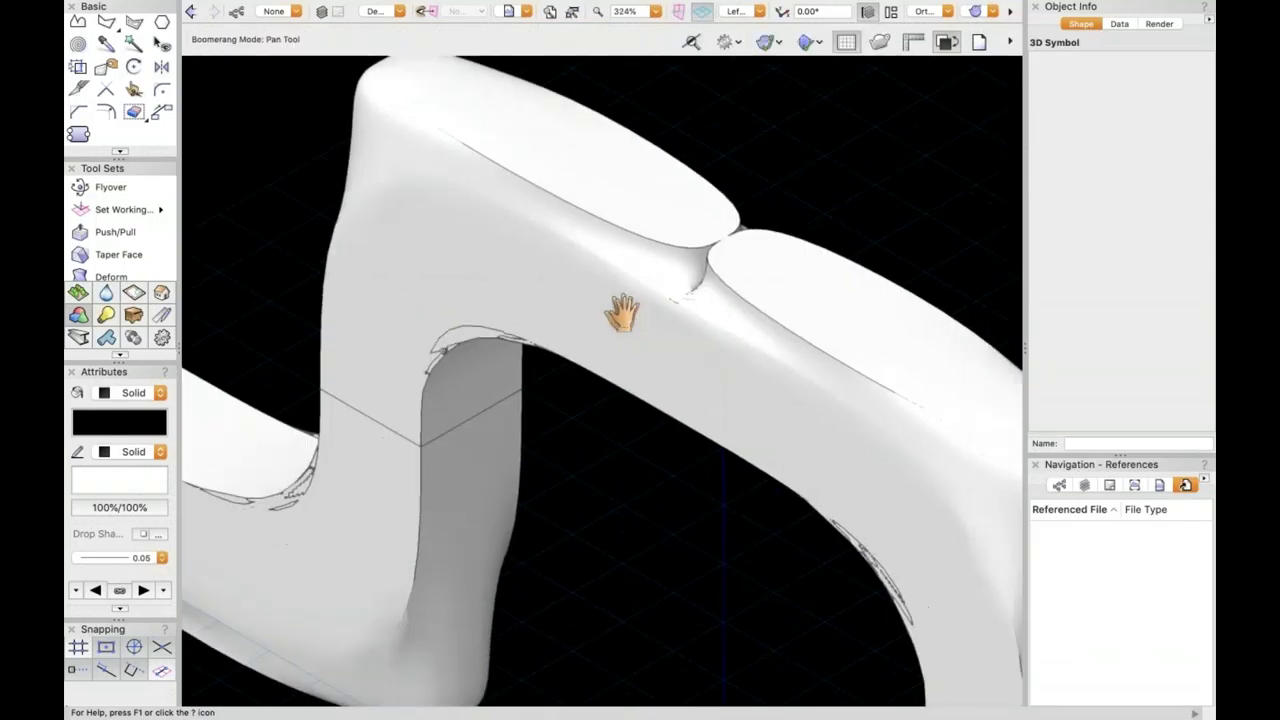
scroll(621, 313, "down", 10)
middle_click_drag(753, 252, 688, 278)
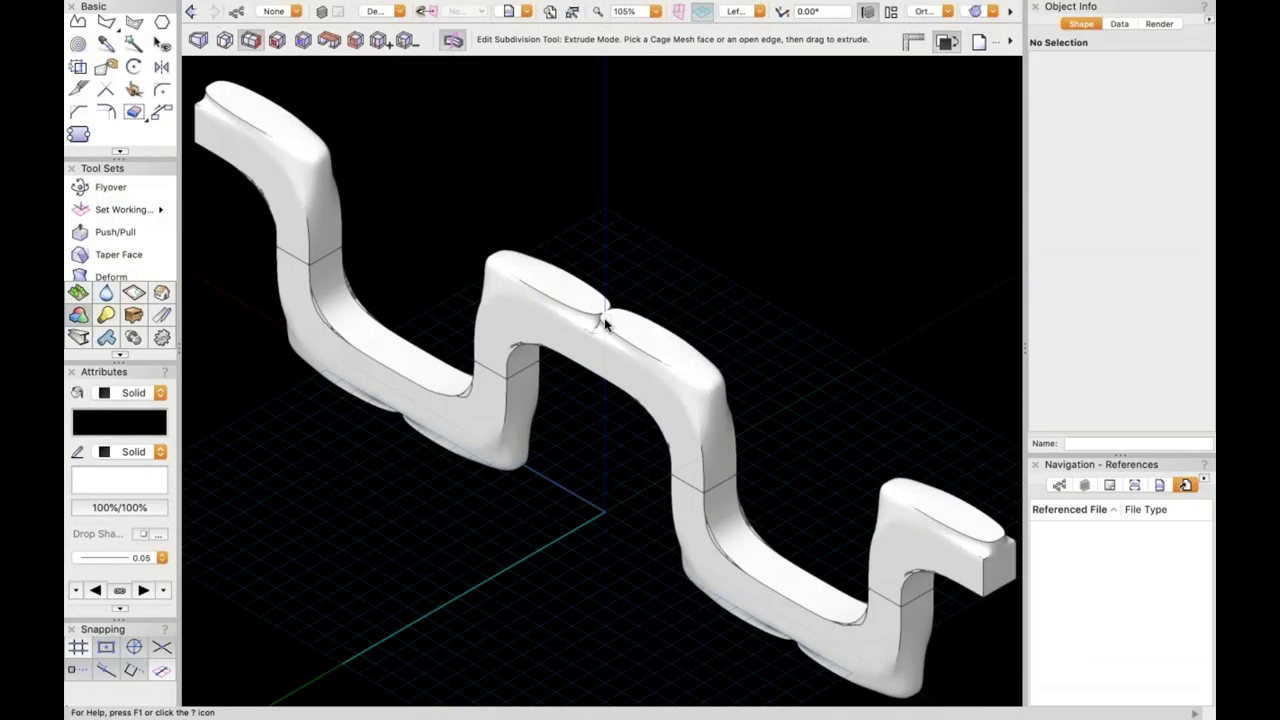
- Undo the top-face extrusion and the side-face crease, and bring the whole chain of Body-1 copies back into view
scroll(628, 327, "up", 5)
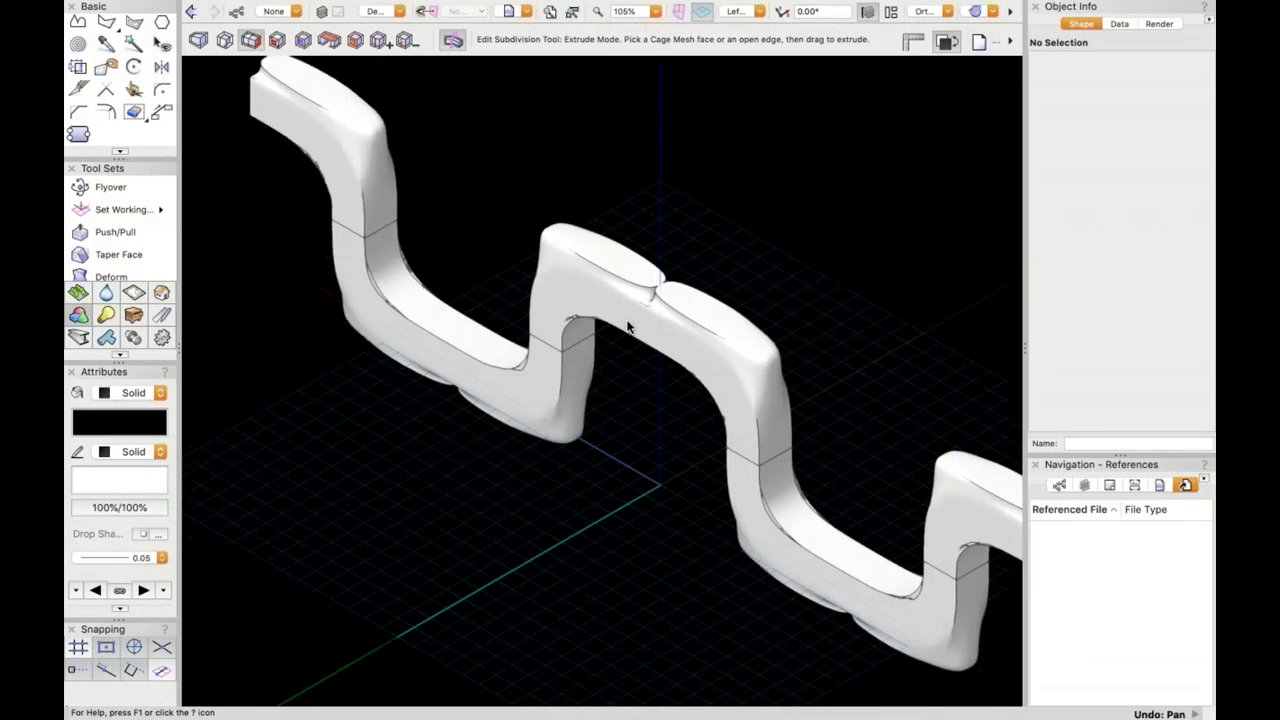
scroll(628, 327, "down", 3)
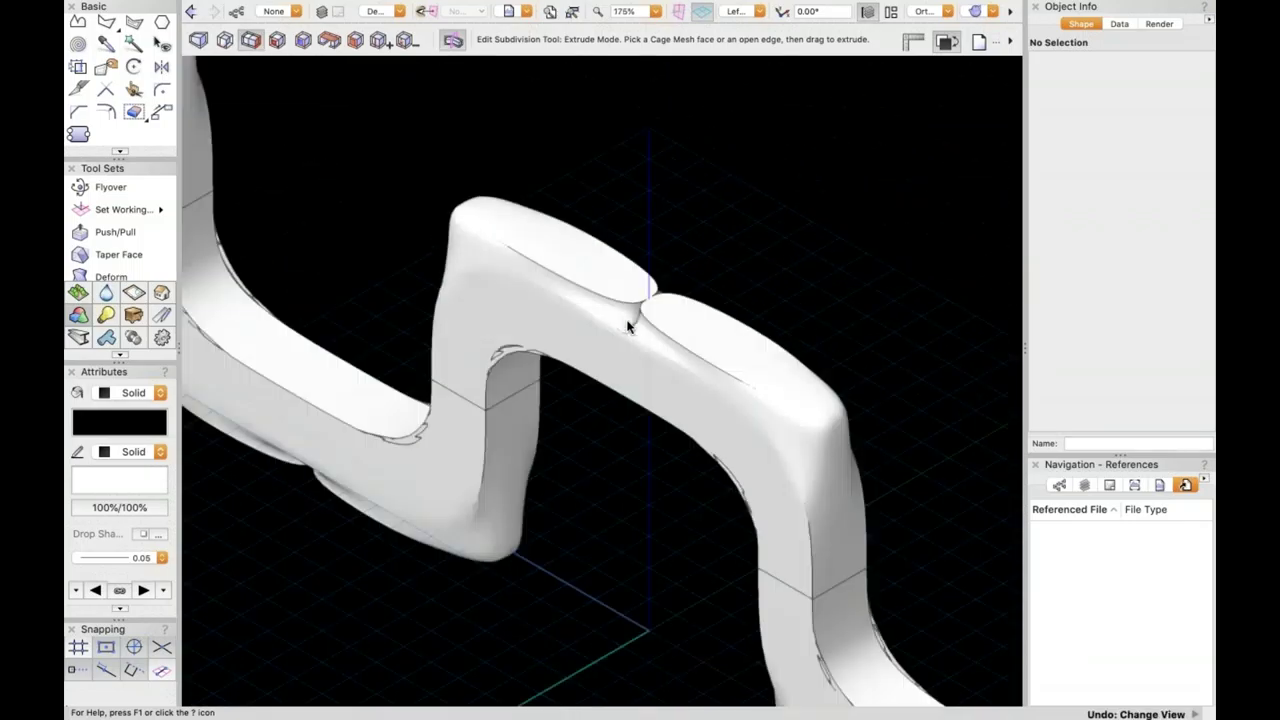
double_click(628, 327)
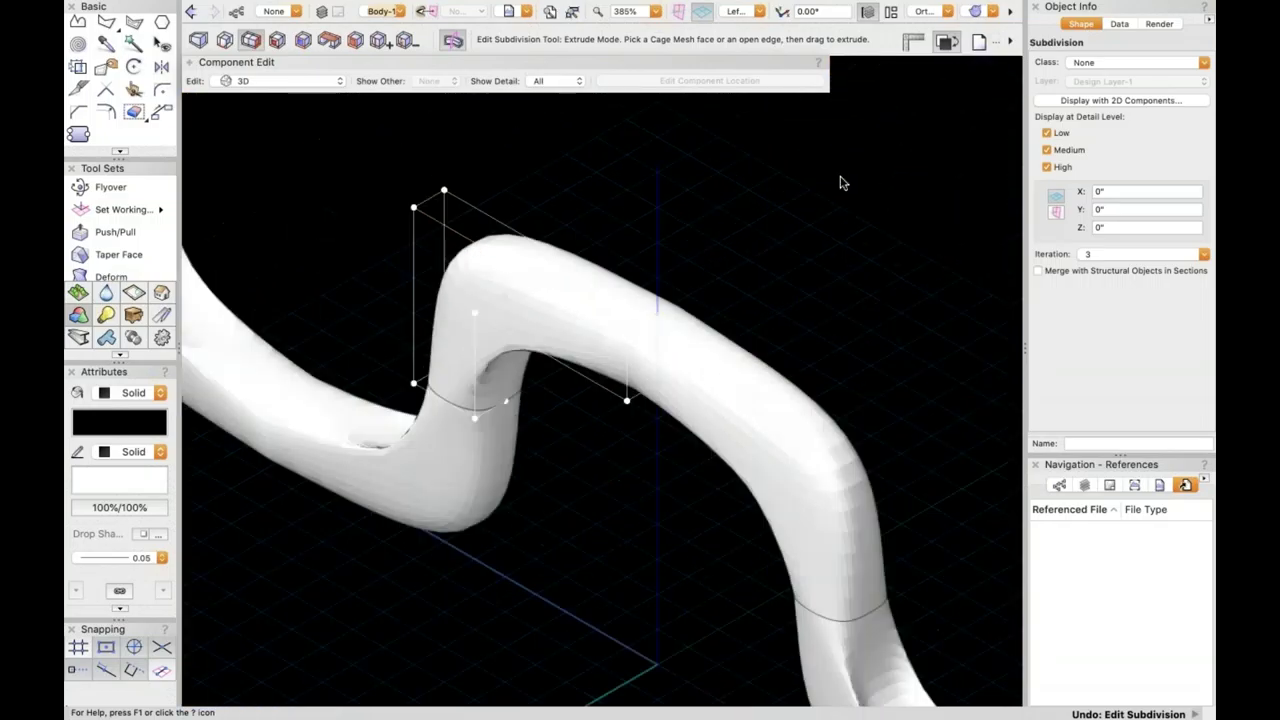
double_click(657, 443)
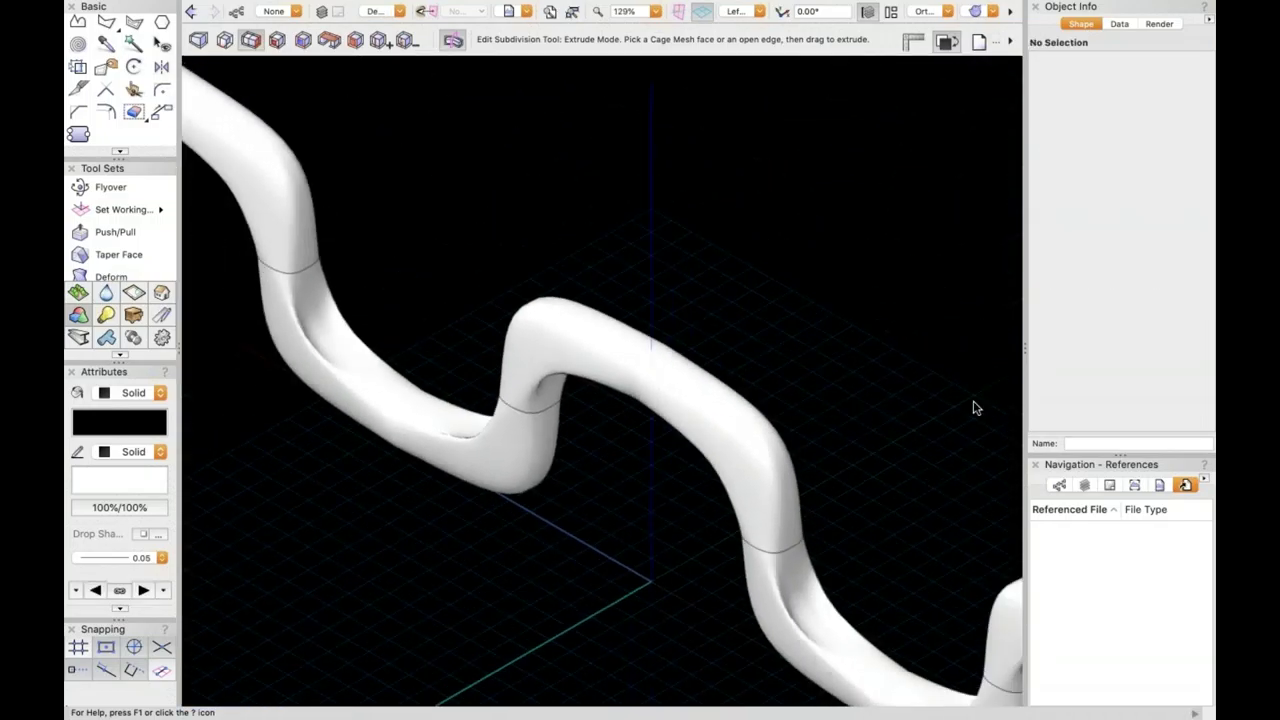
middle_click_drag(957, 428, 830, 425)
scroll(923, 390, "down", 2)
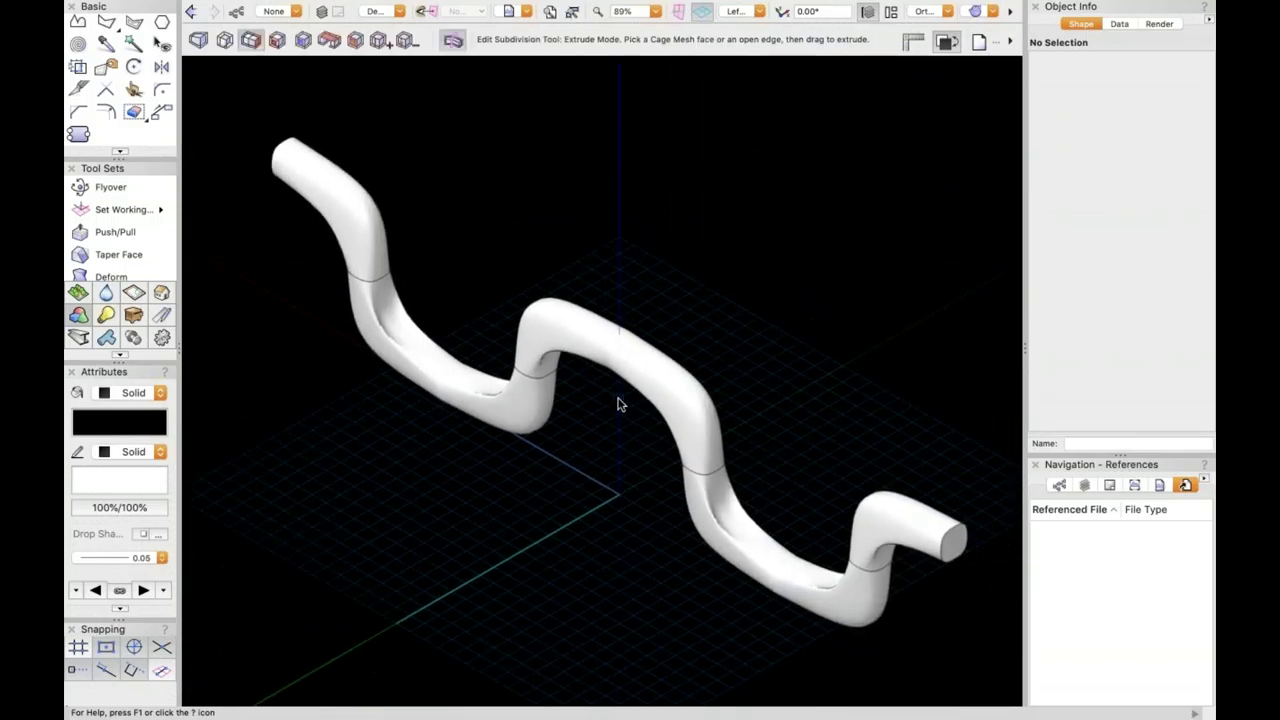
scroll(618, 404, "up", 2)
scroll(618, 404, "down", 1)
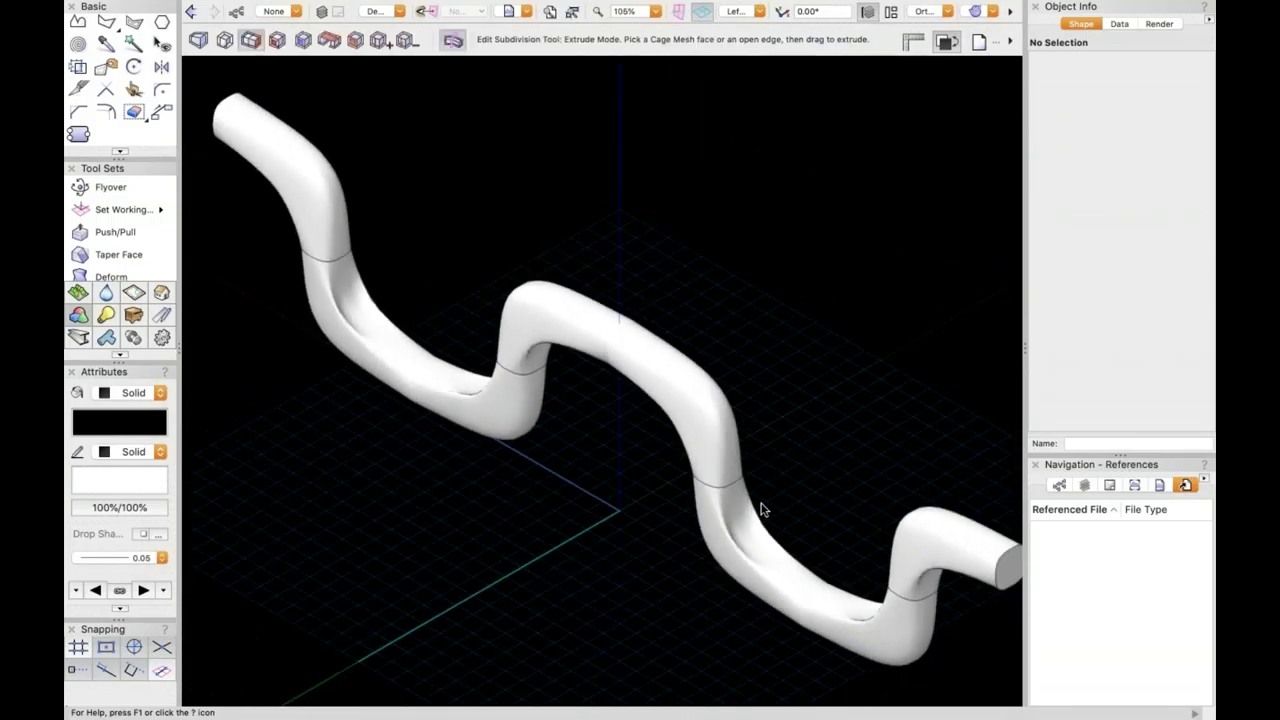